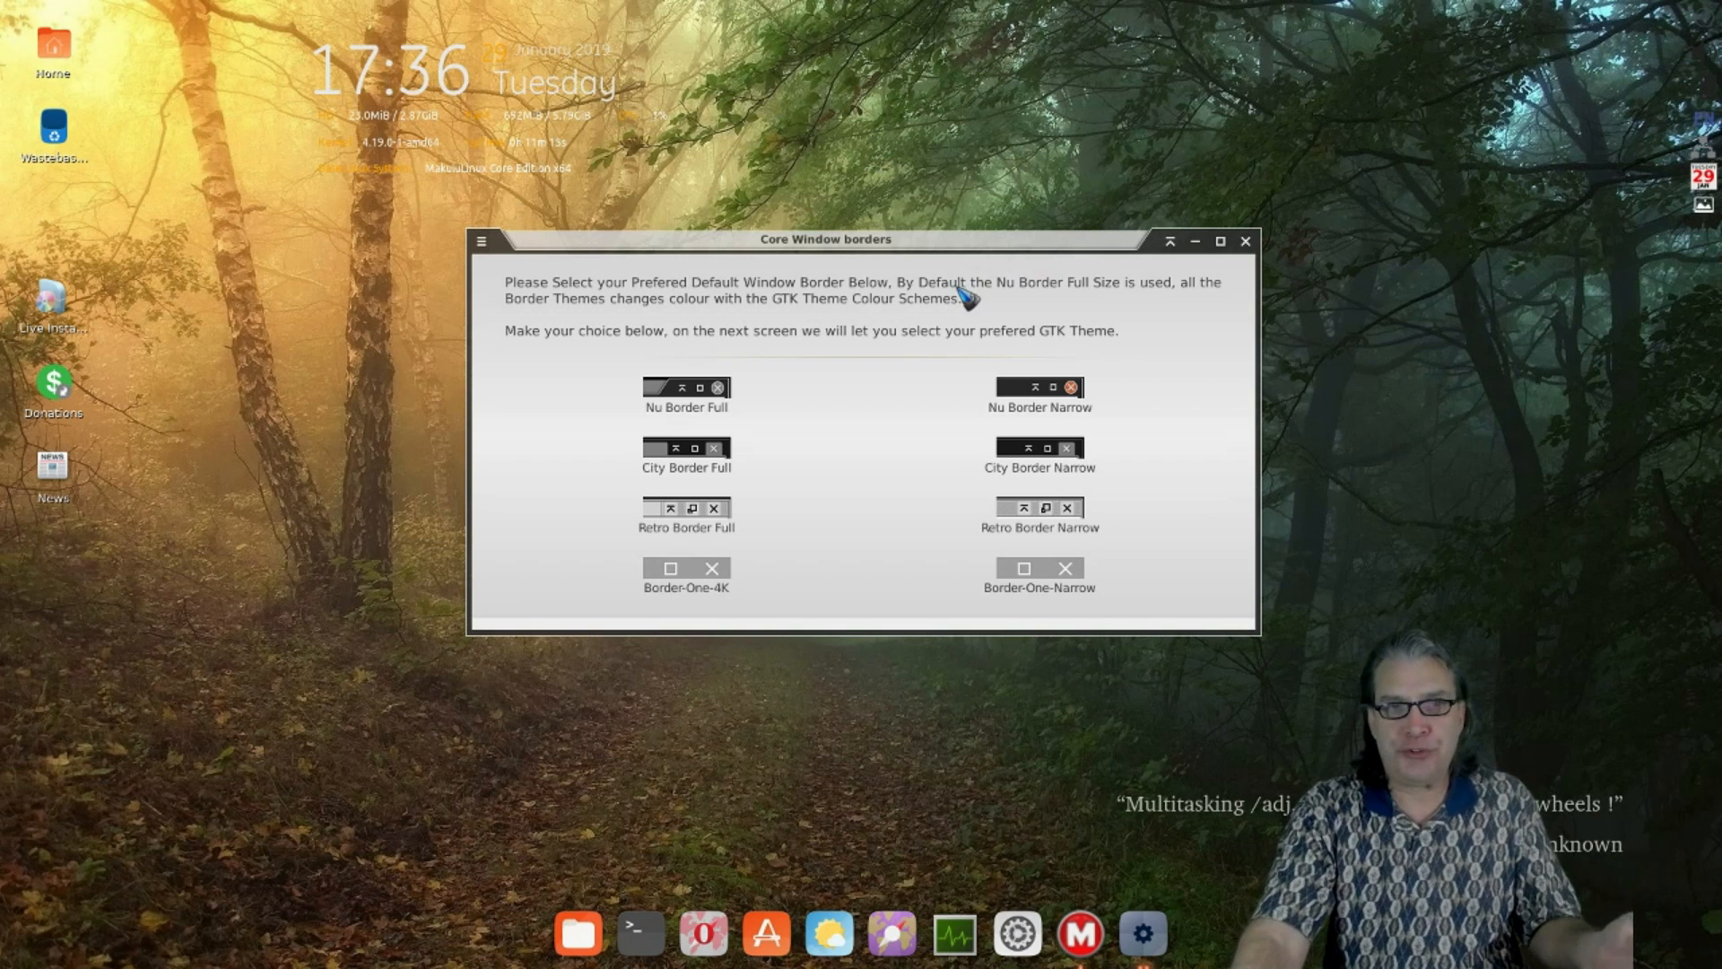
- Apply the Nu Border Full window border and the GraveStone Grey preset theme, closing both wizard windows
left_click(664, 395)
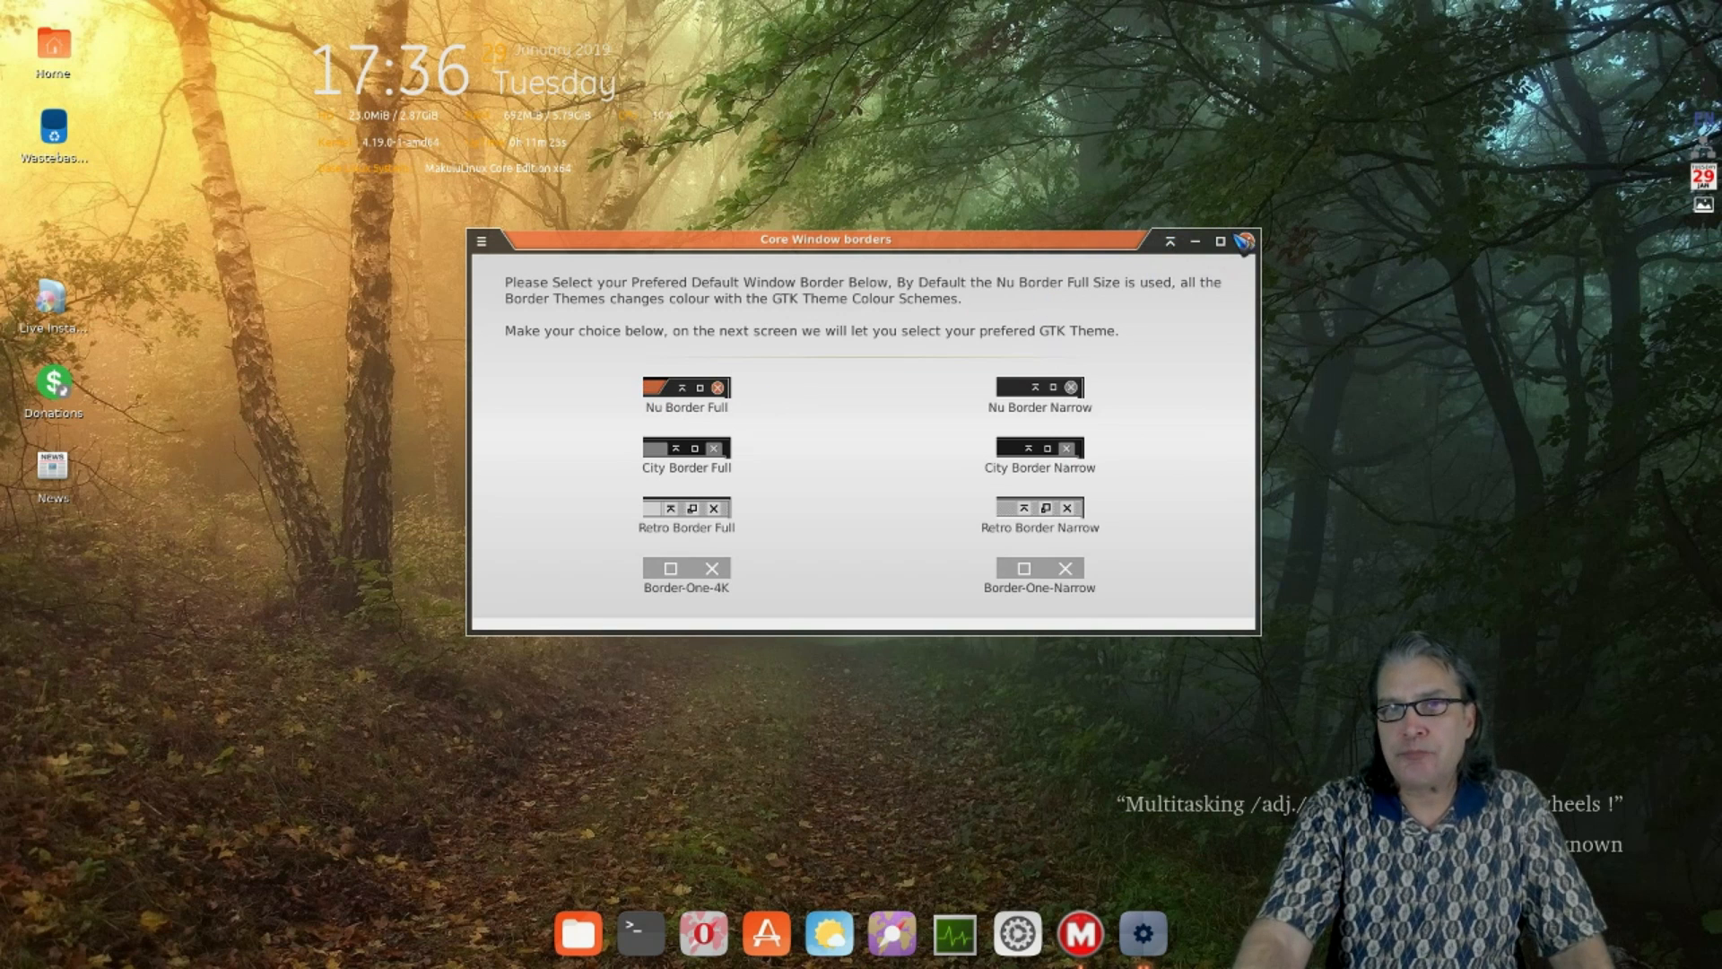
left_click(1245, 241)
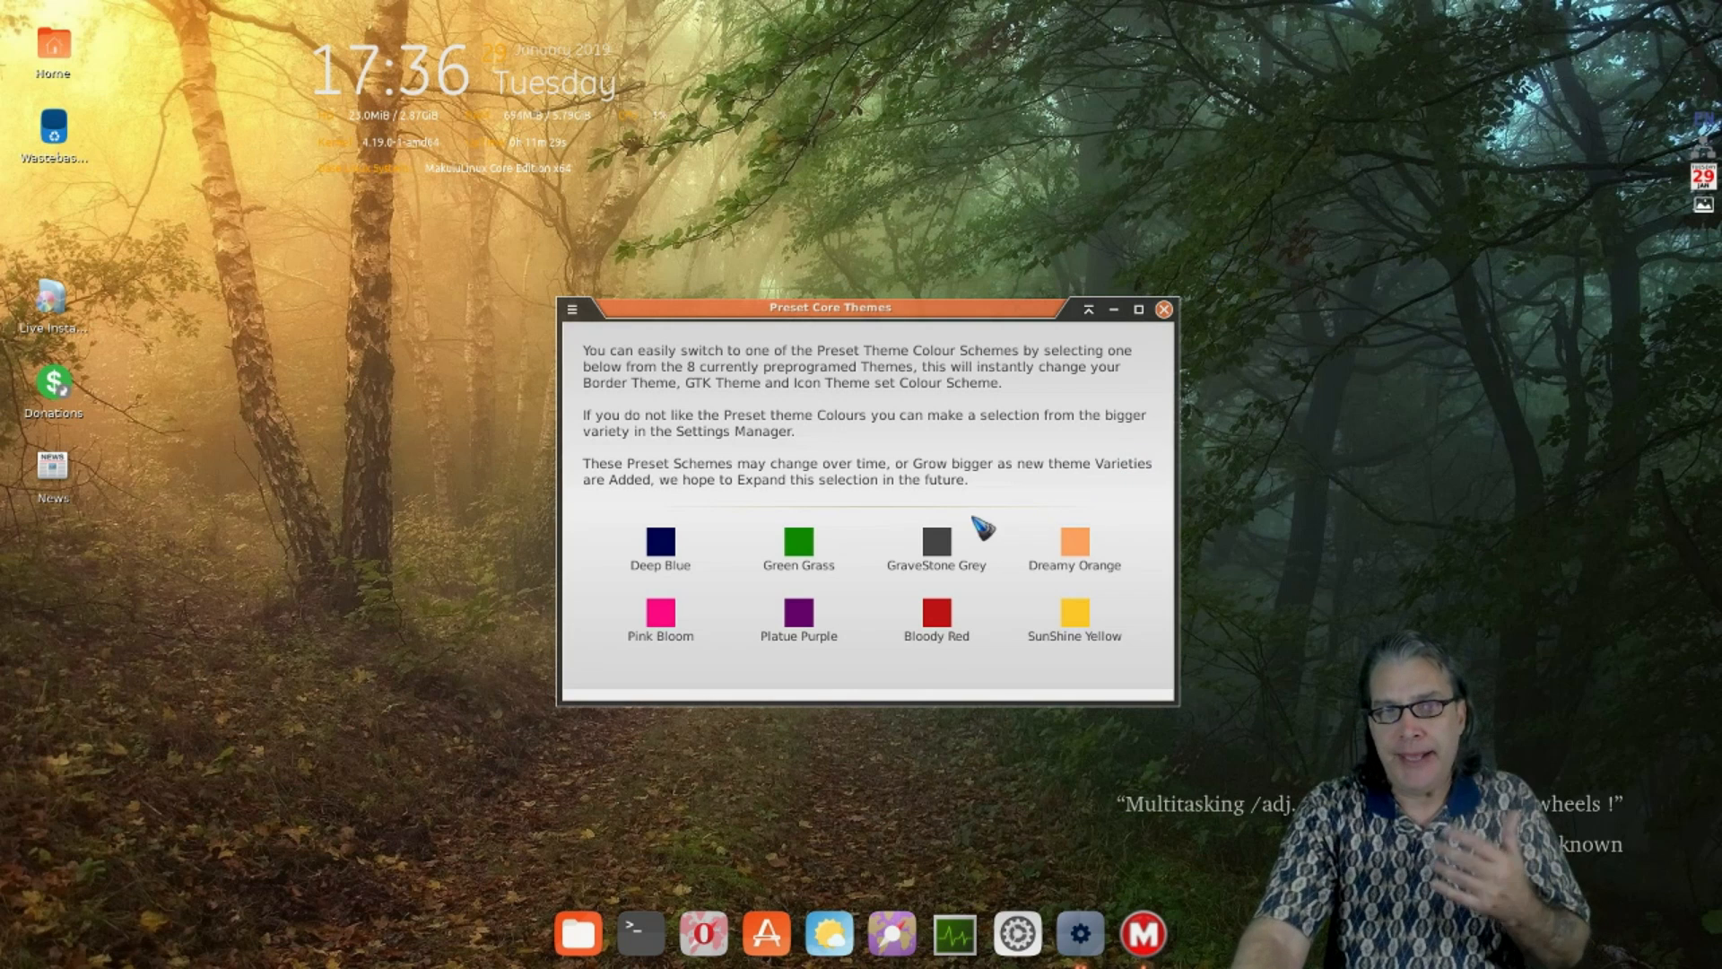
left_click(943, 546)
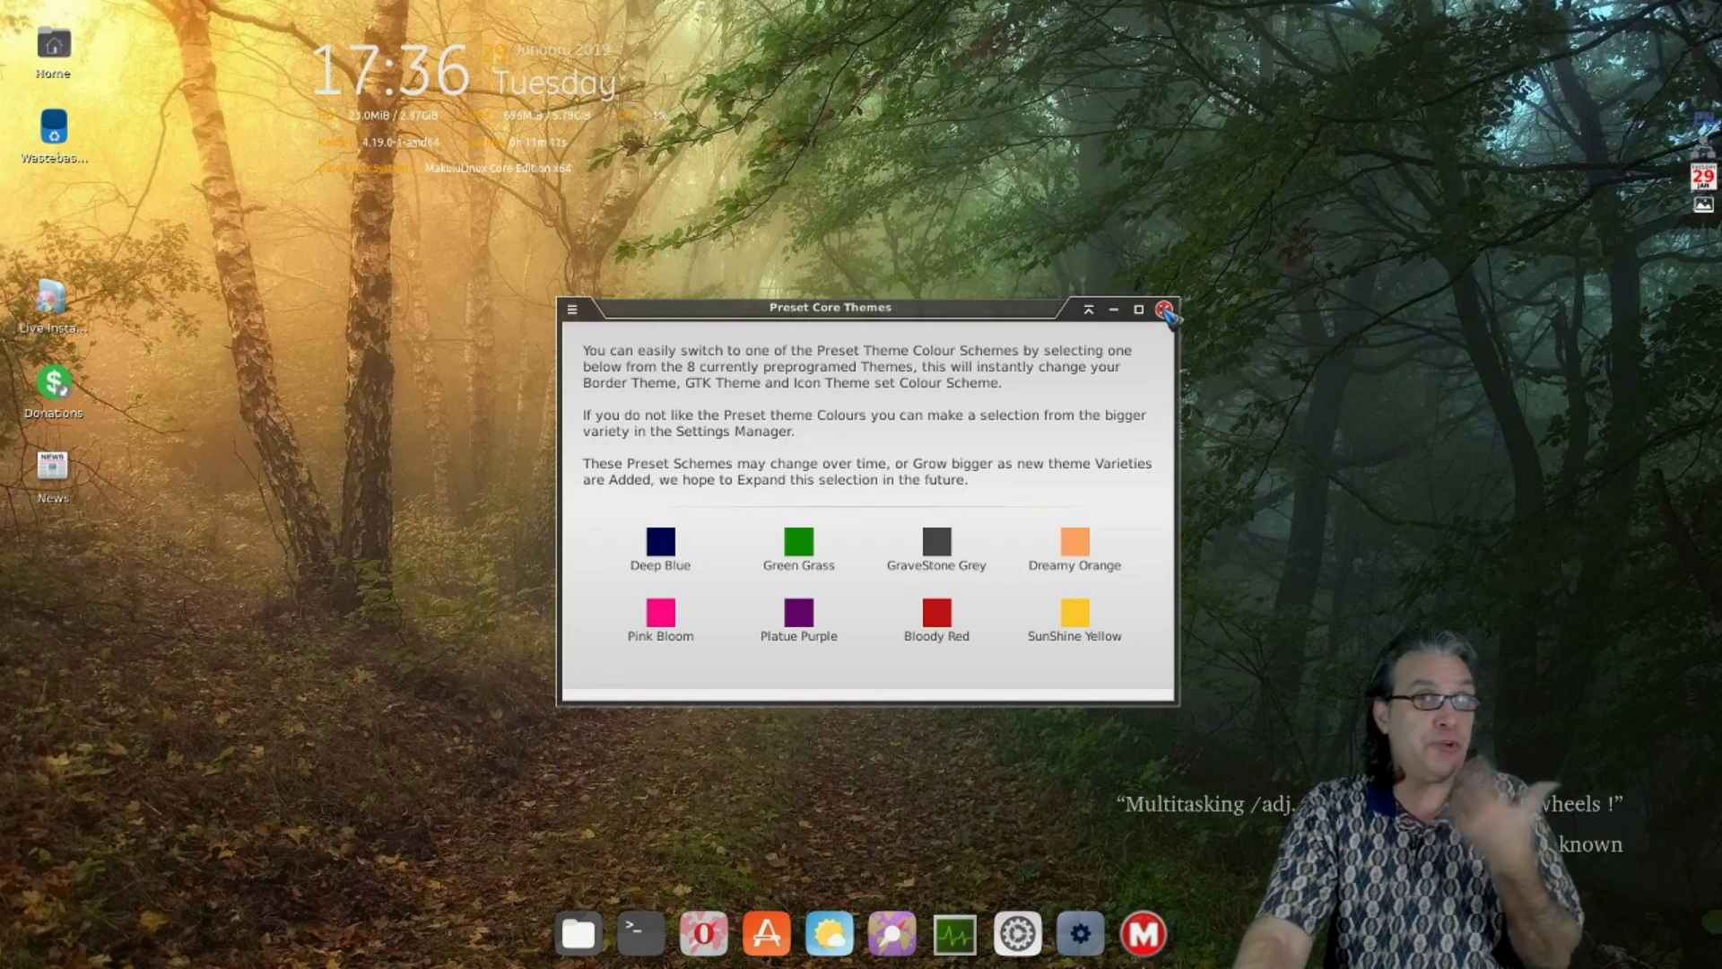
left_click(1164, 310)
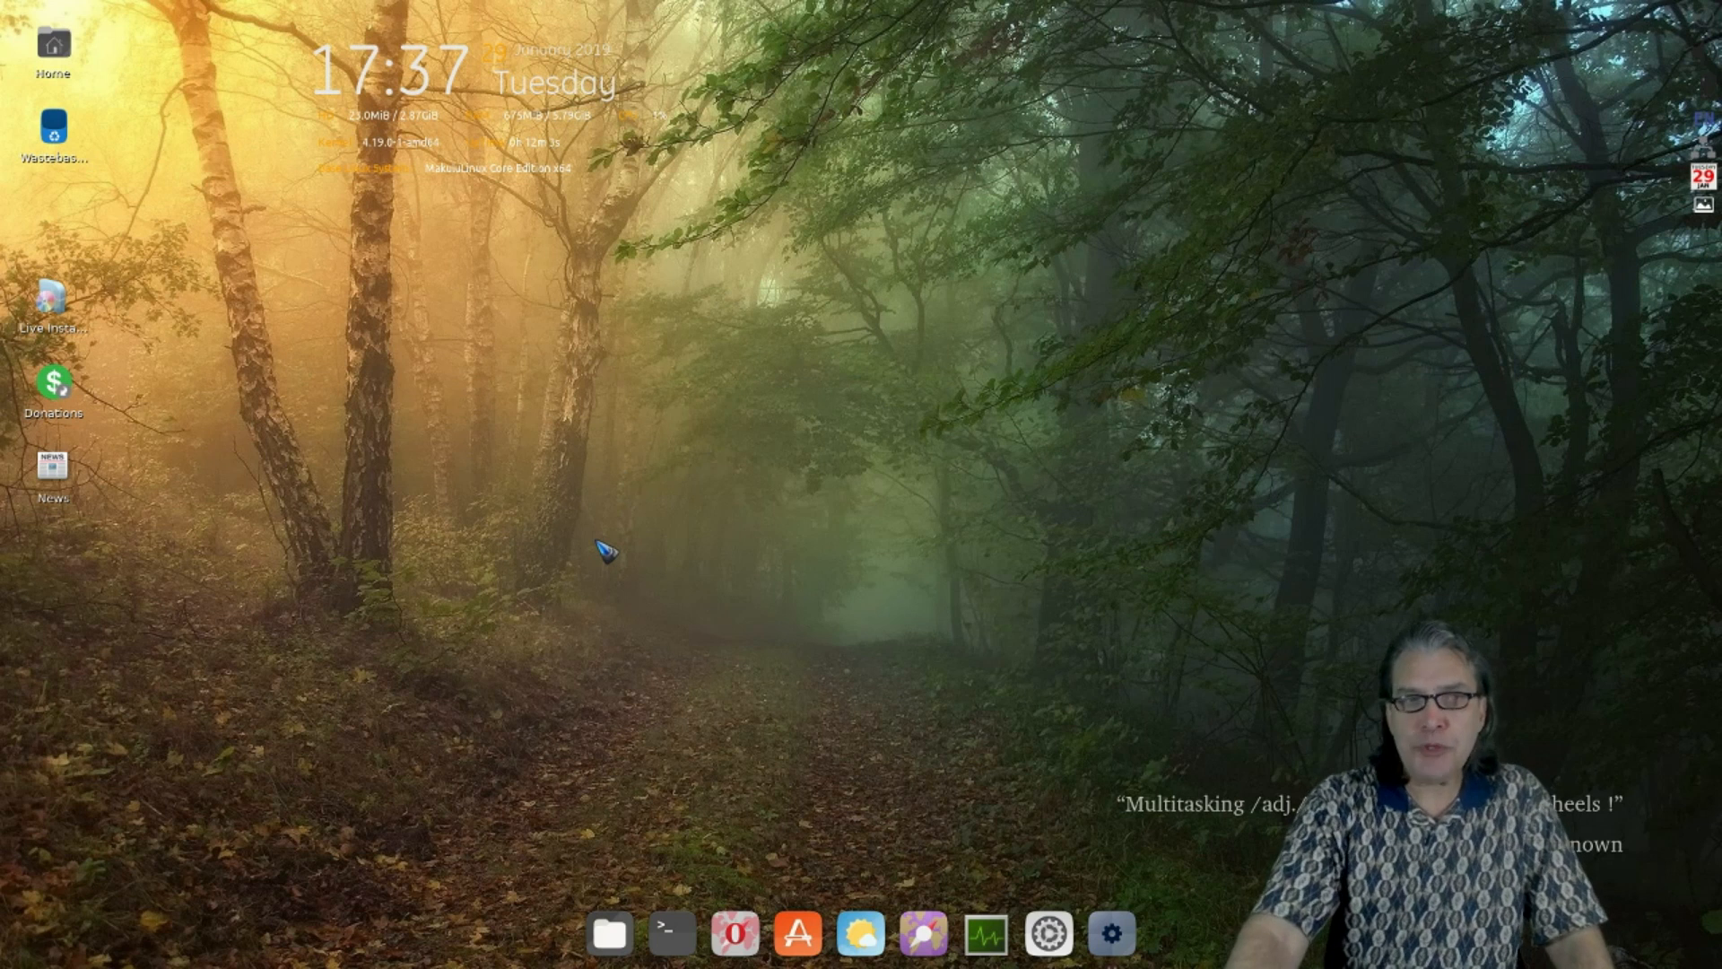
- View and close the Donate To Makulu window from Settings > Donations, then return to the Settings category
mouse_move(0, 968)
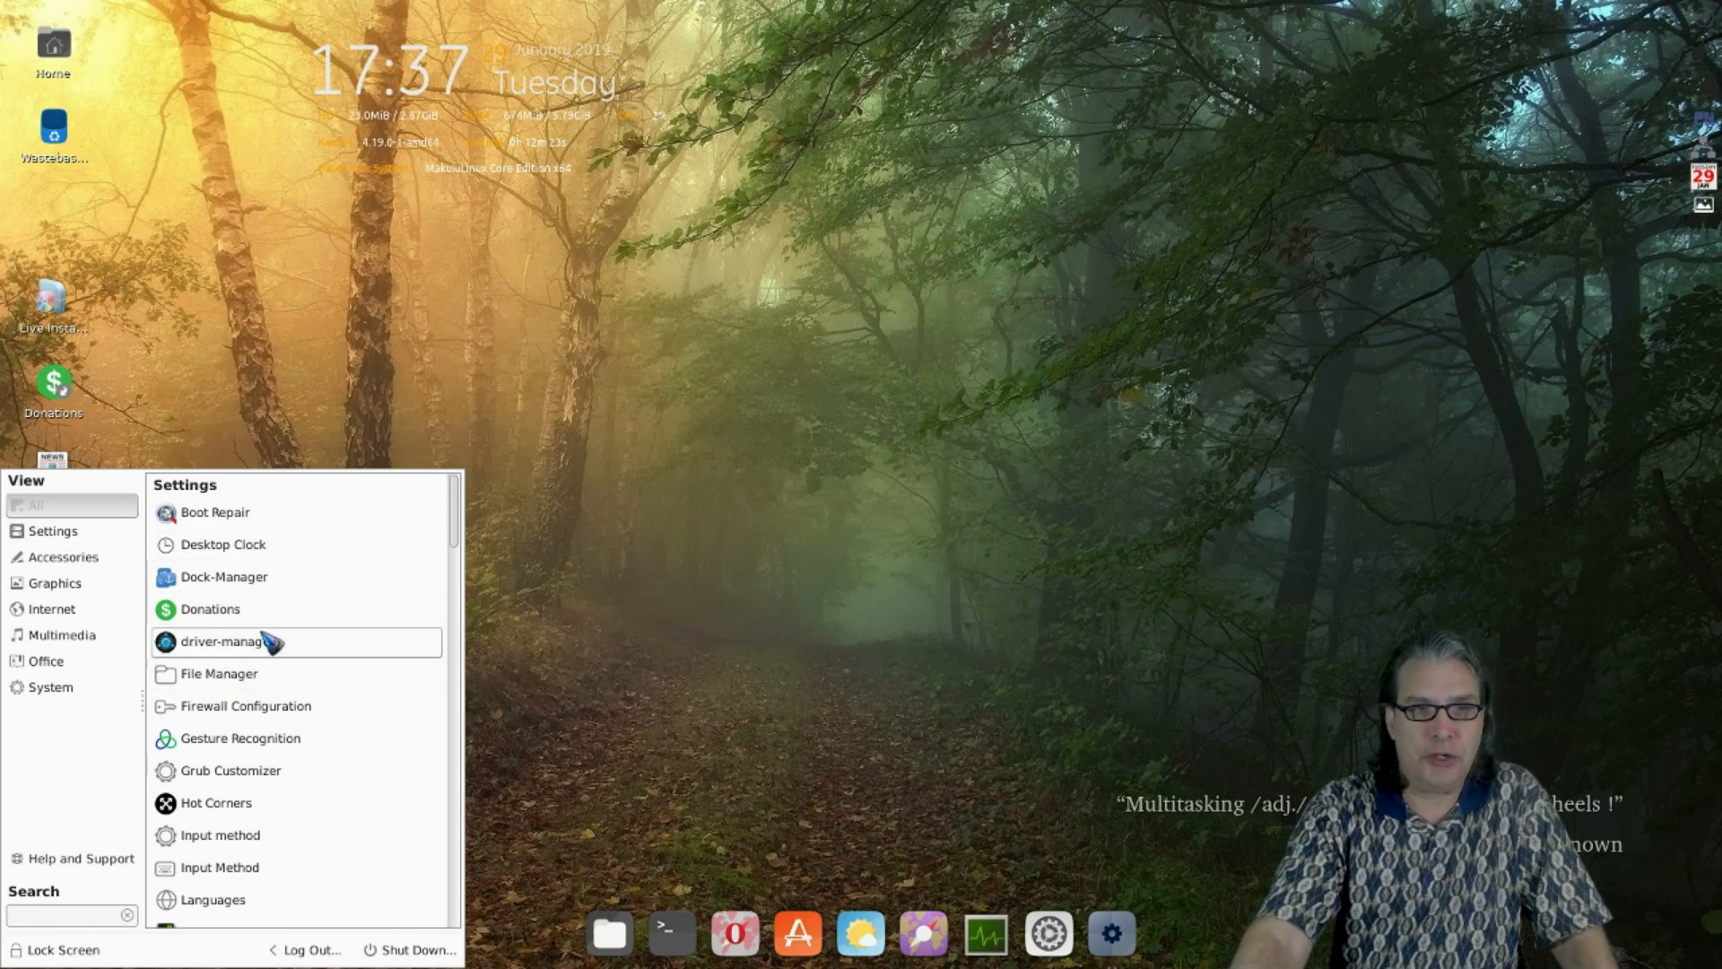
left_click(244, 611)
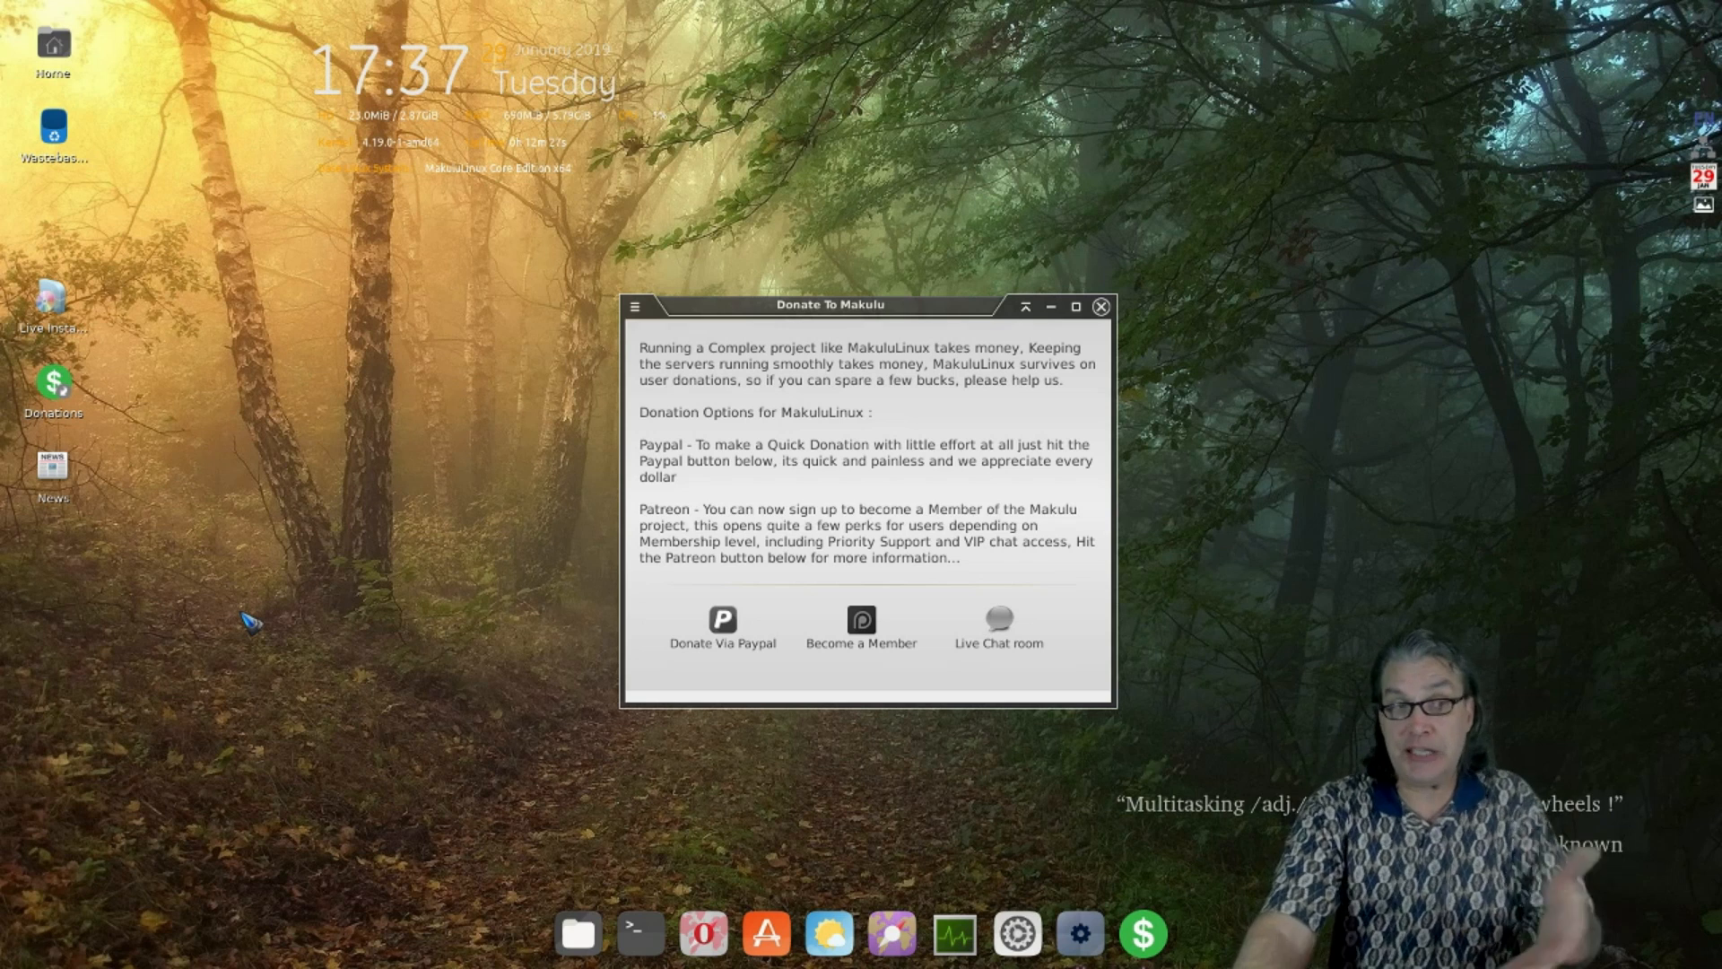
left_click(1101, 306)
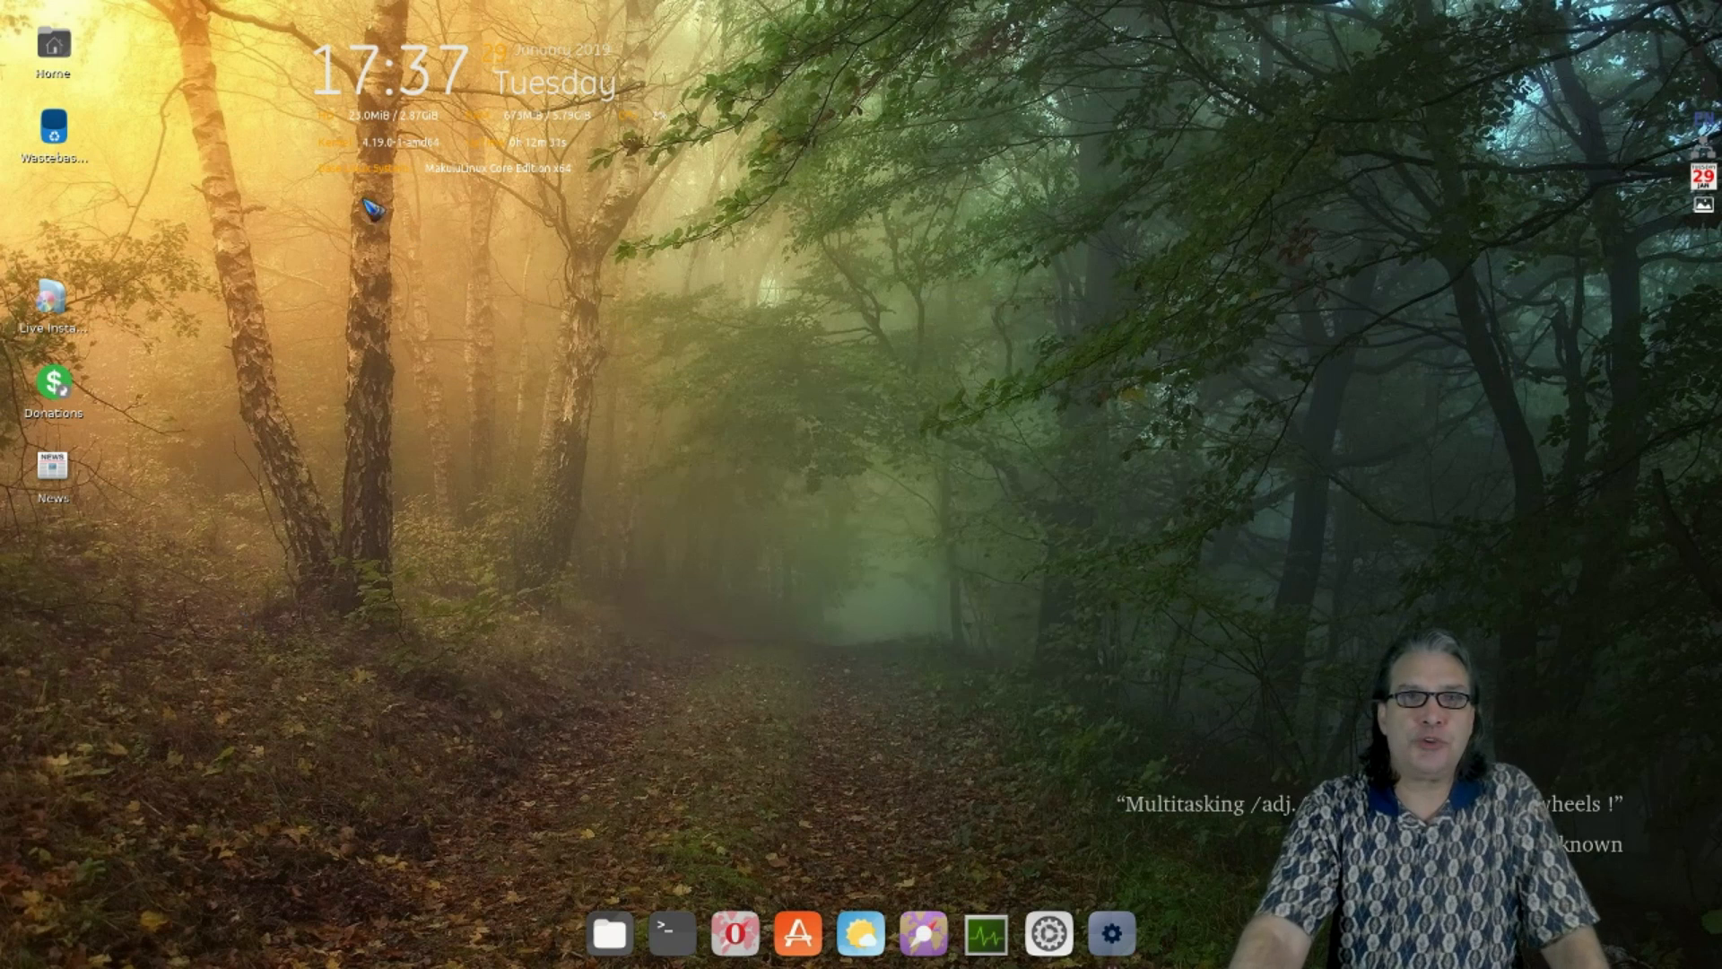
mouse_move(4, 4)
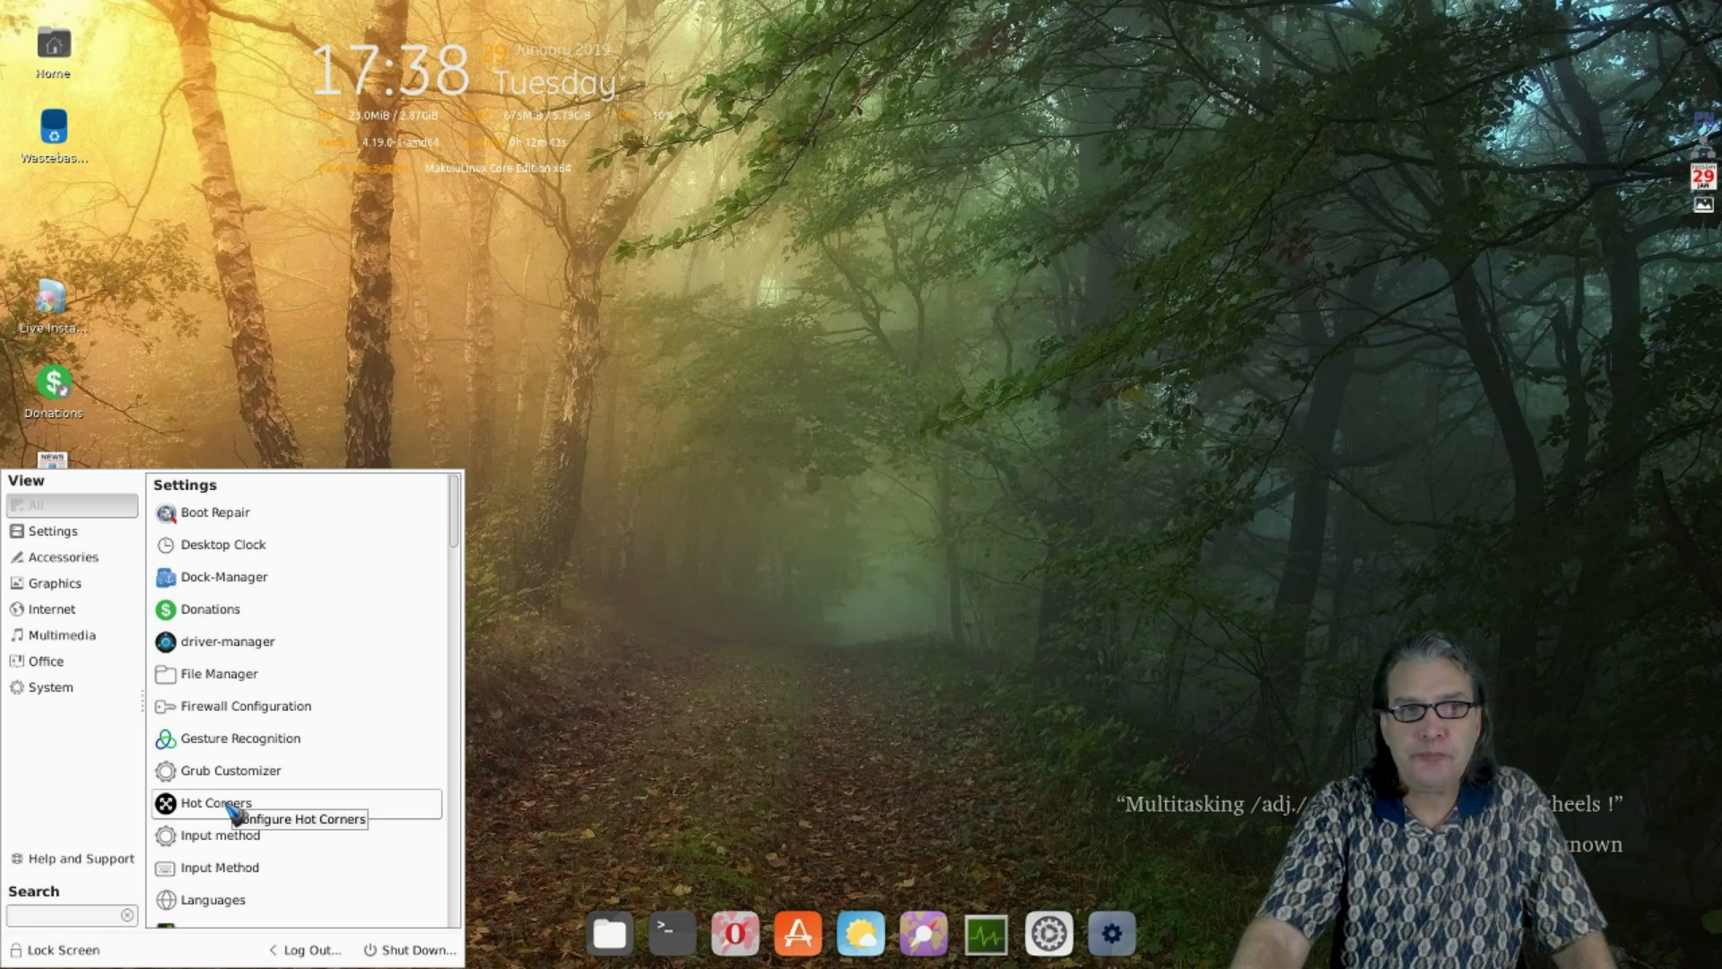
- Open Hot Corners and inspect the Custom action command assigned to the top-left corner
left_click(228, 806)
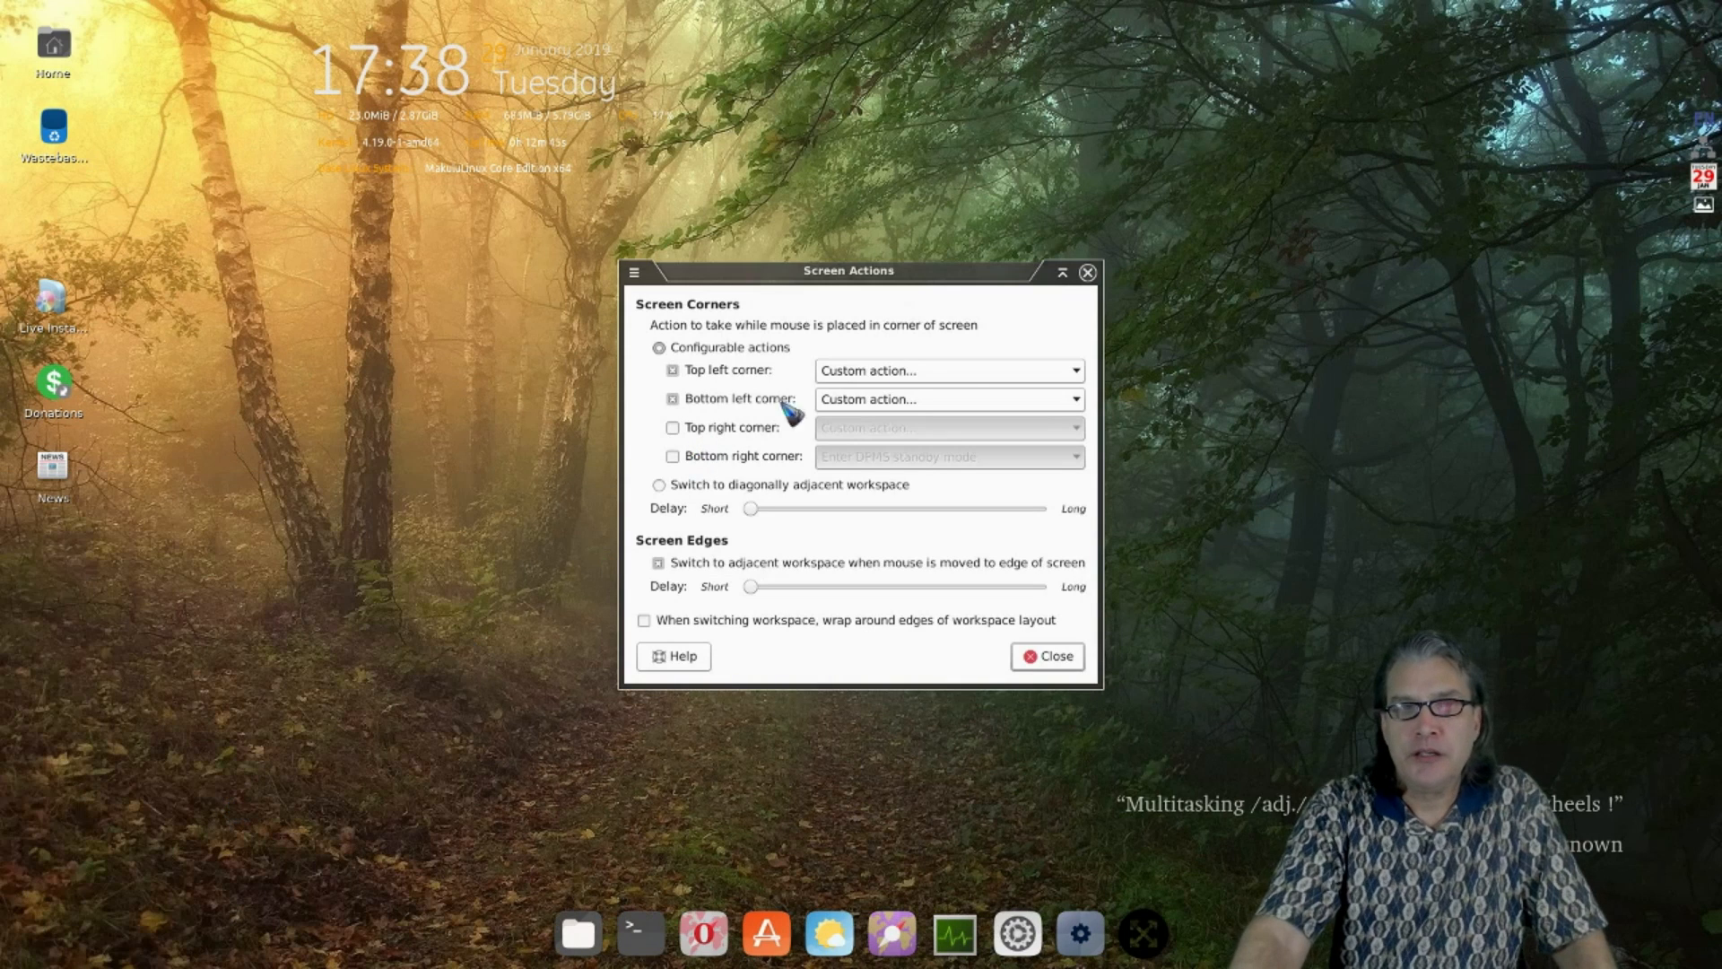
left_click(915, 372)
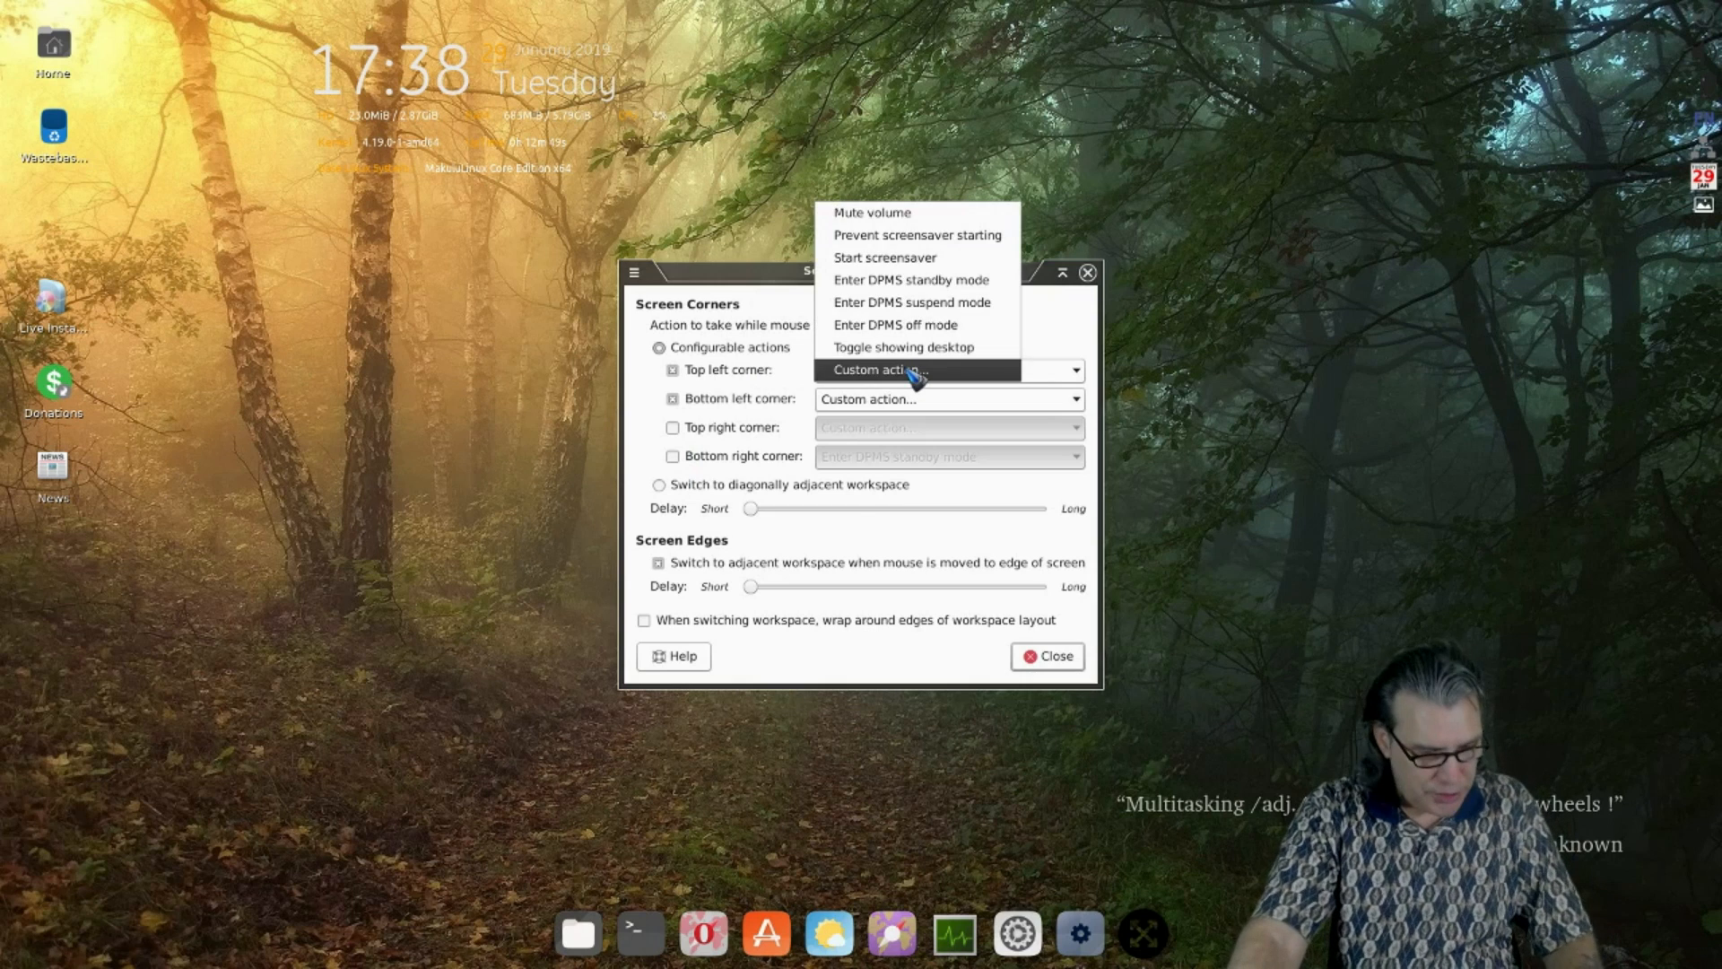
left_click(915, 370)
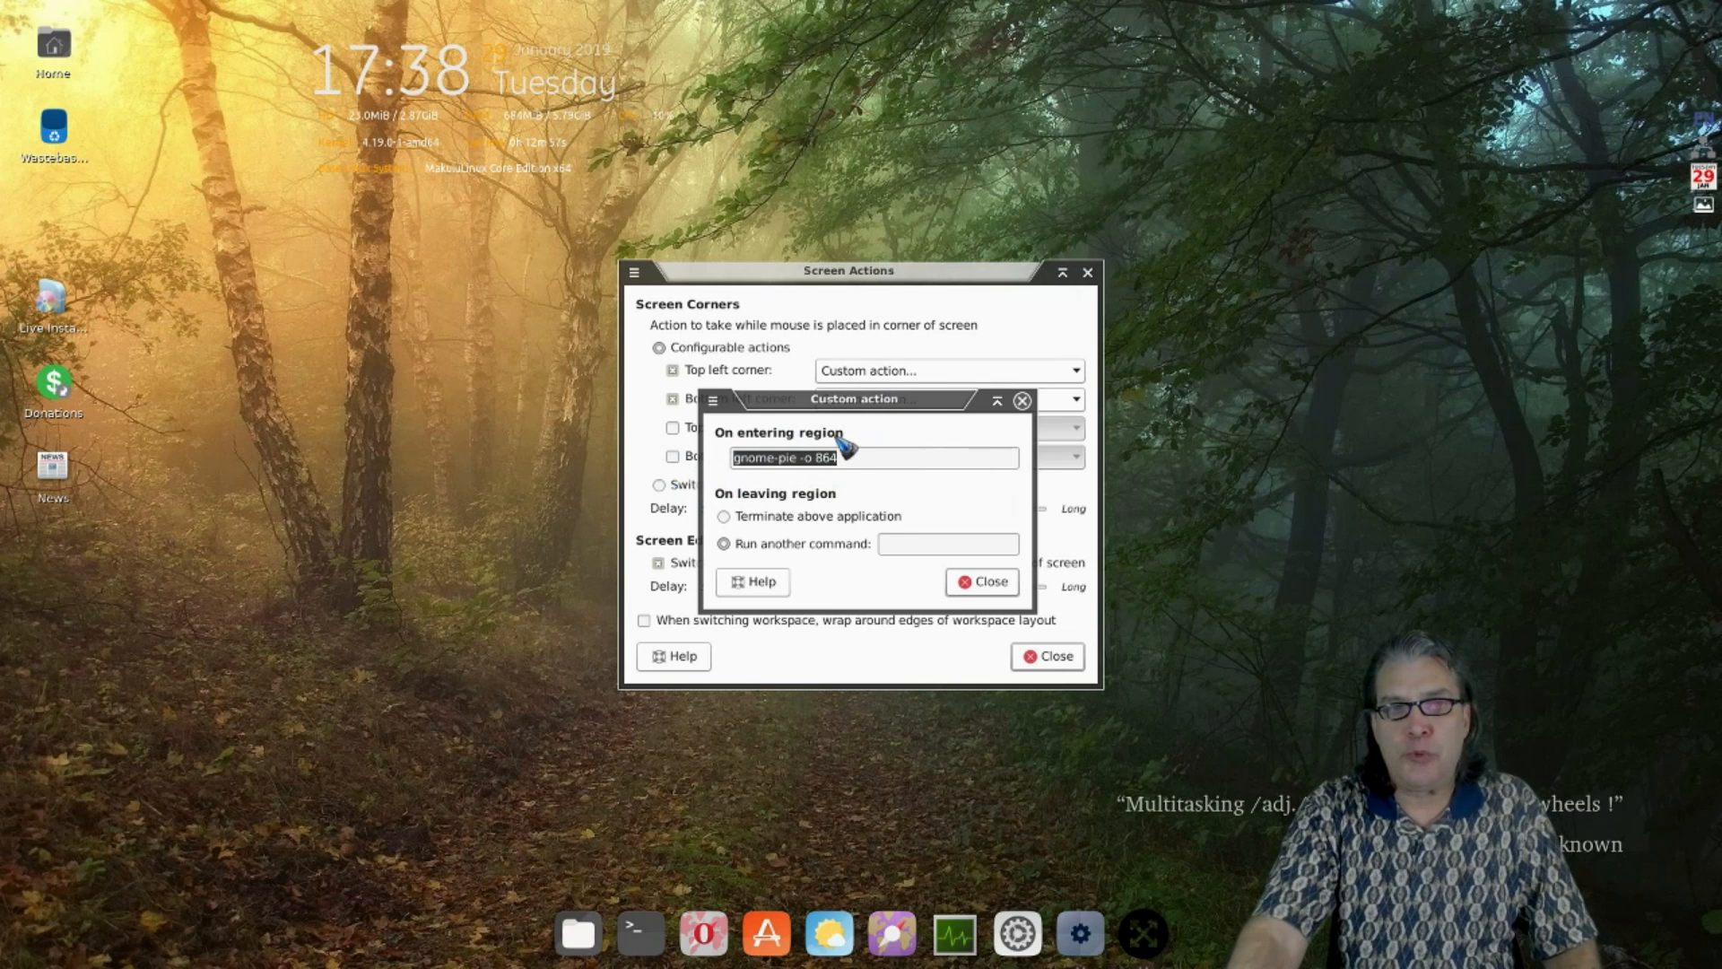
left_click(989, 582)
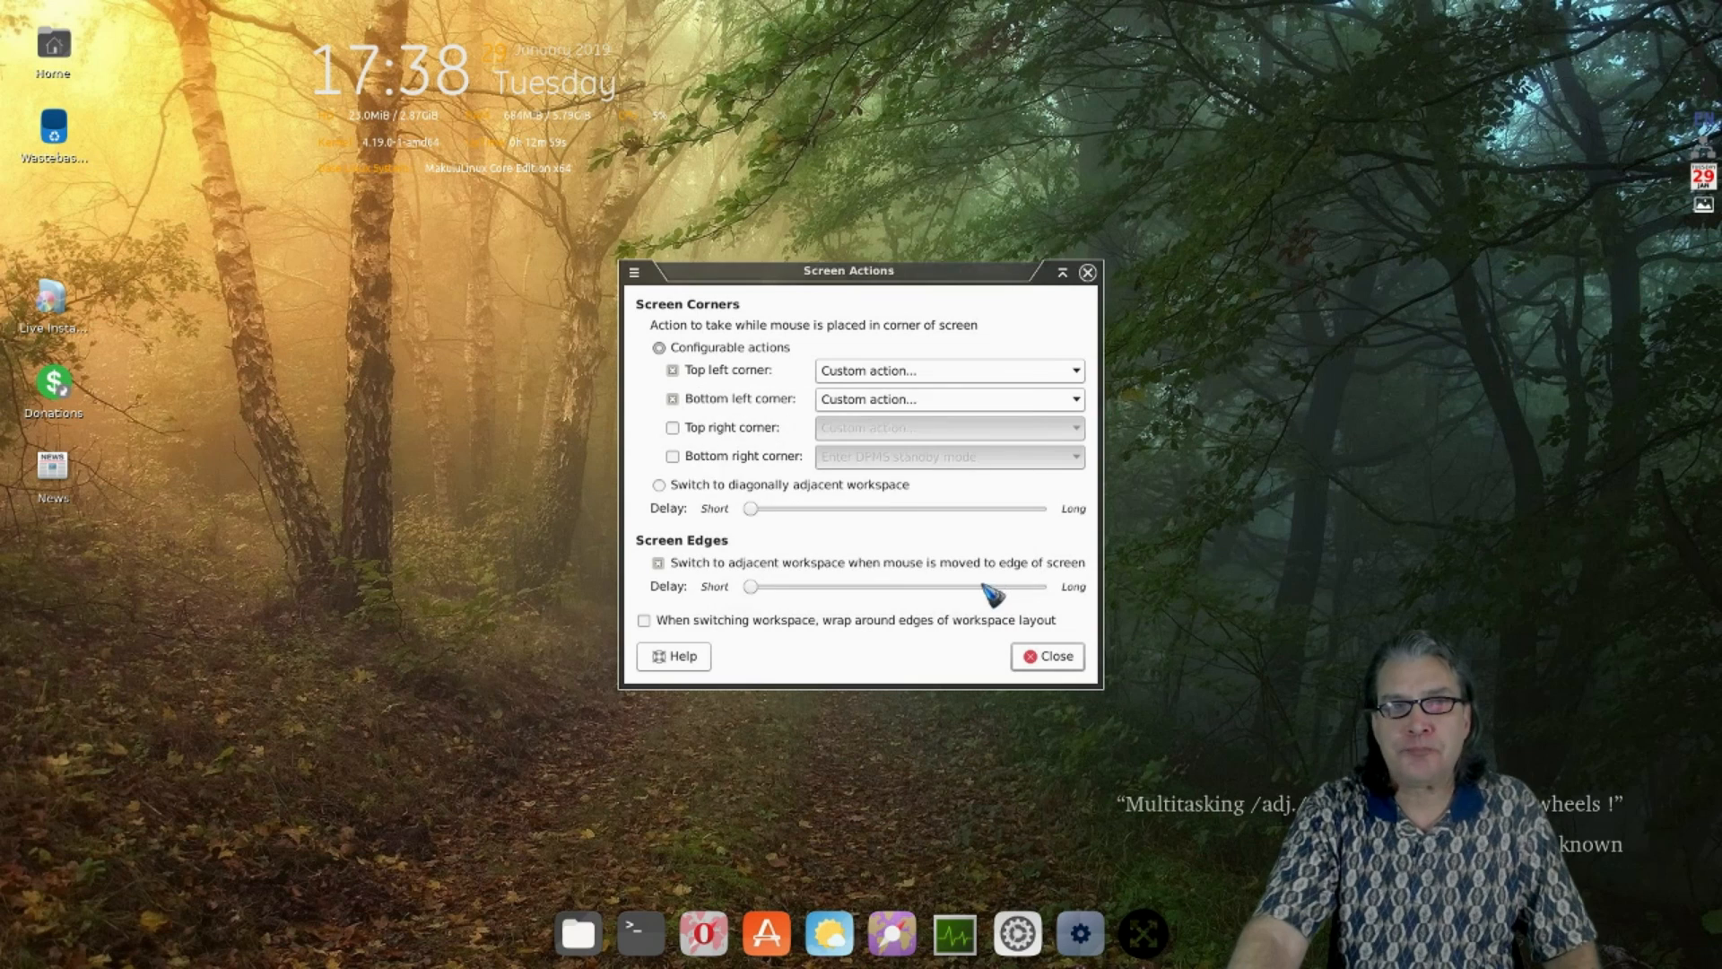
- Test the top-left hot corner by opening the radial launcher's System group, then select the Home folder
mouse_move(3, 3)
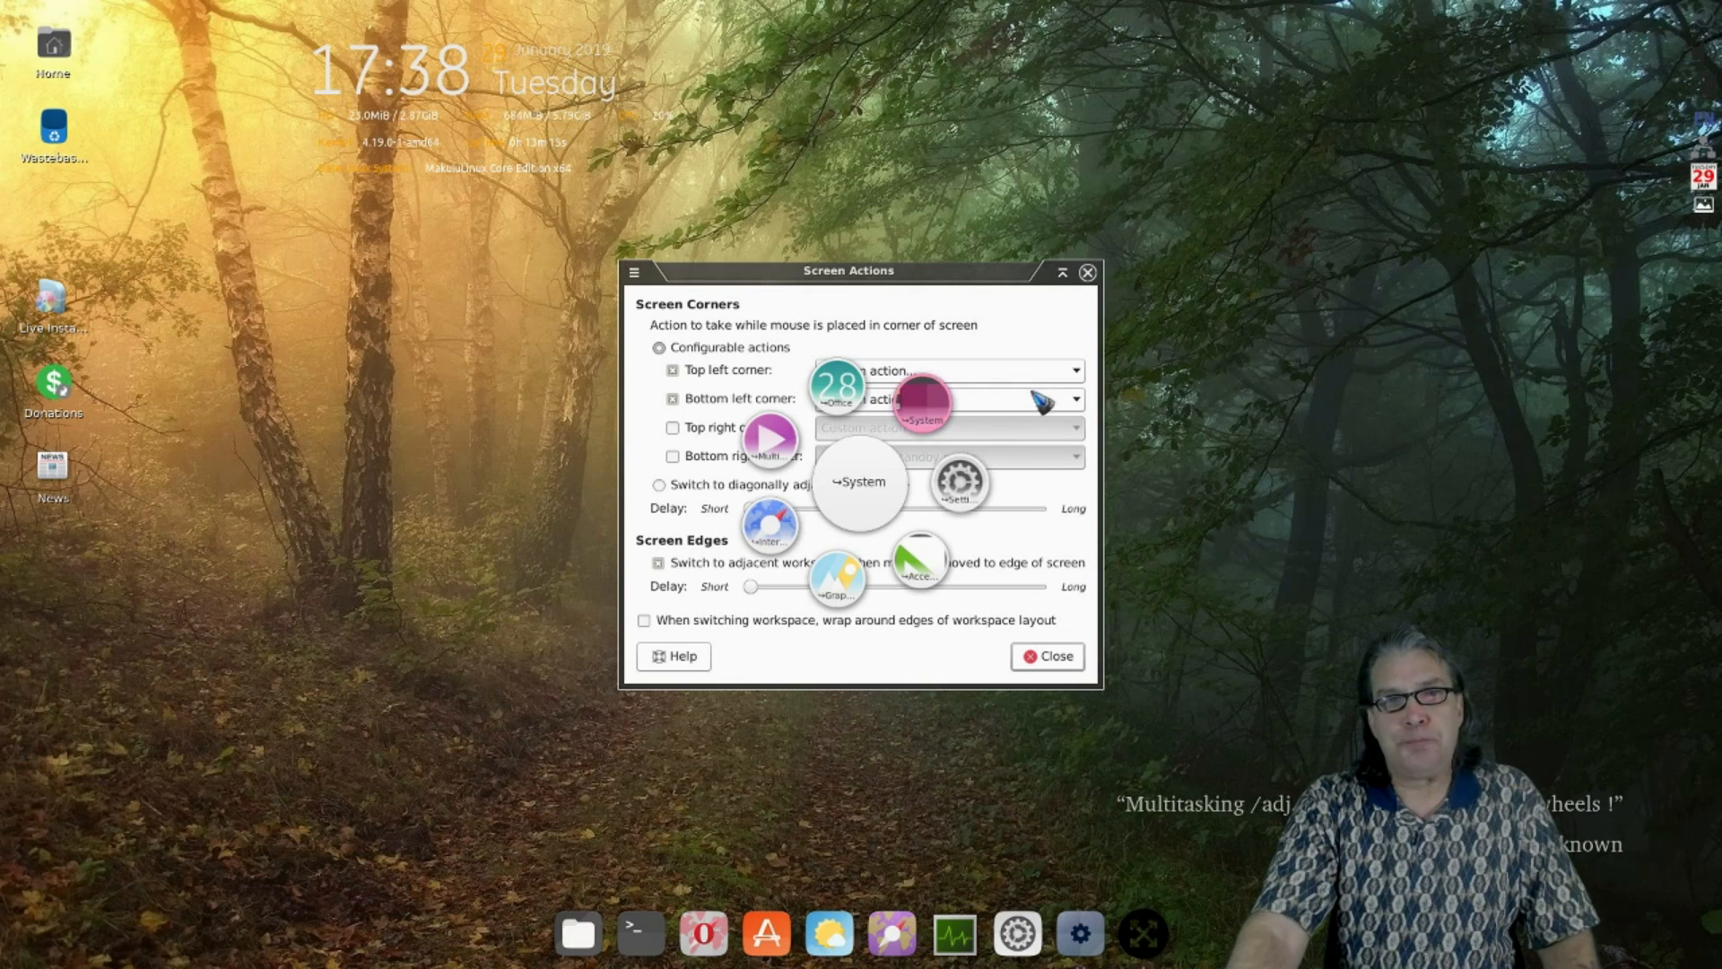
left_click(1260, 432)
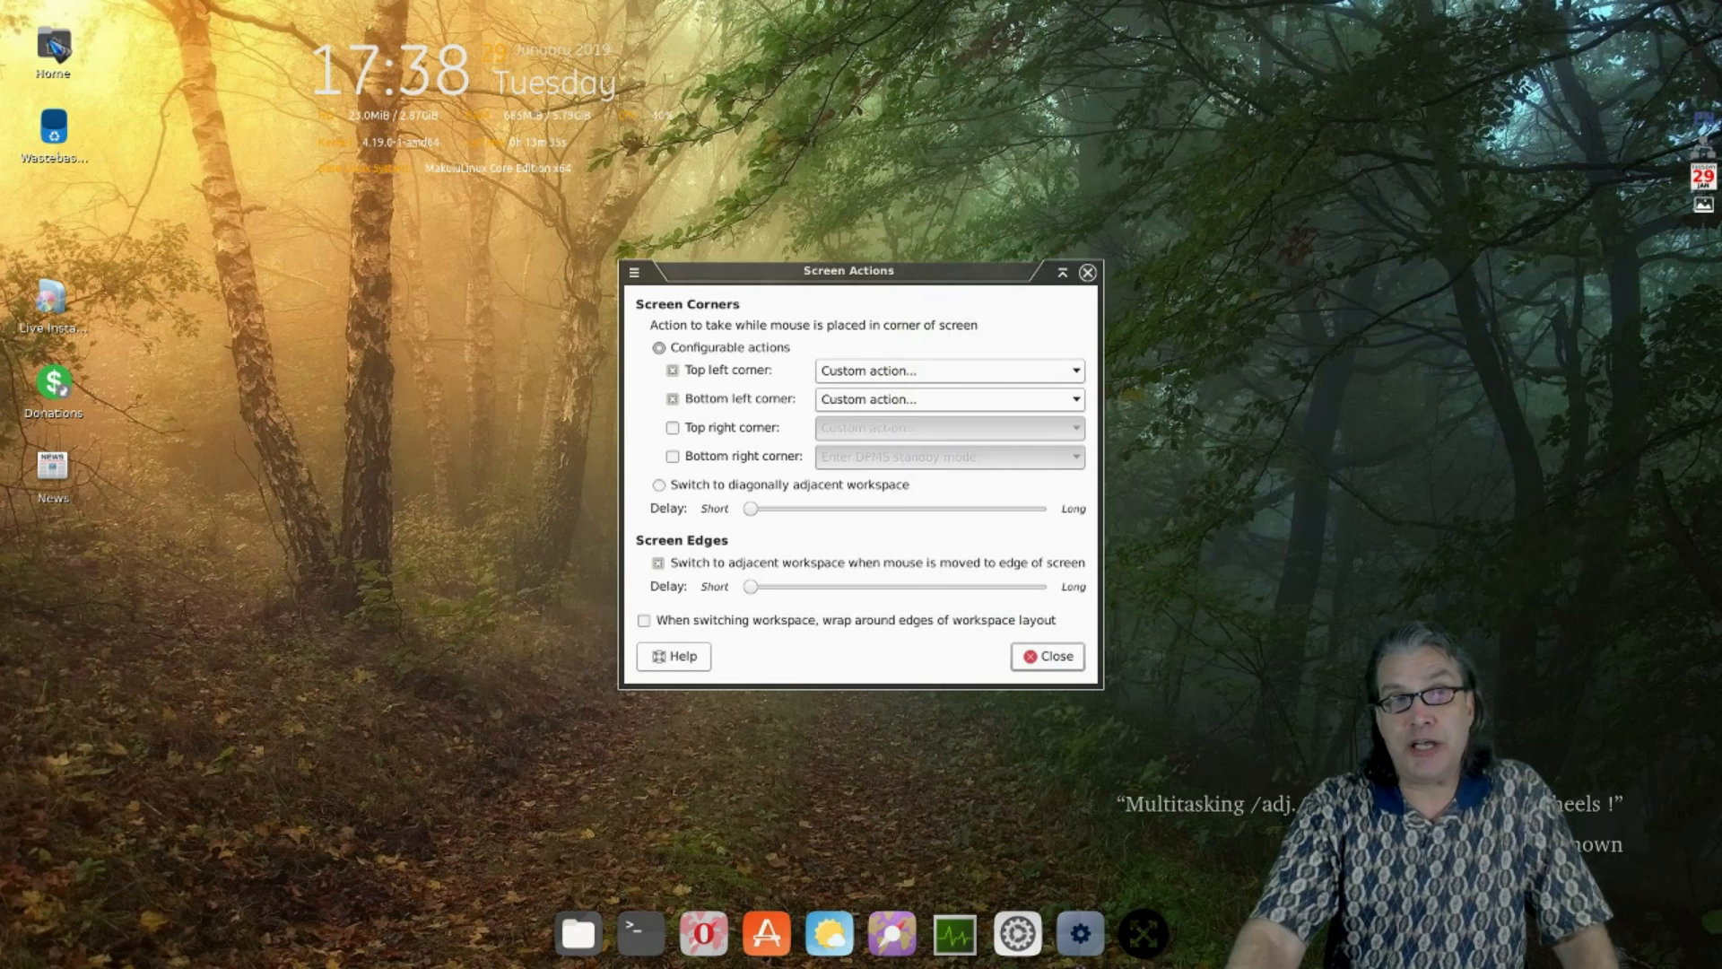
left_click(56, 49)
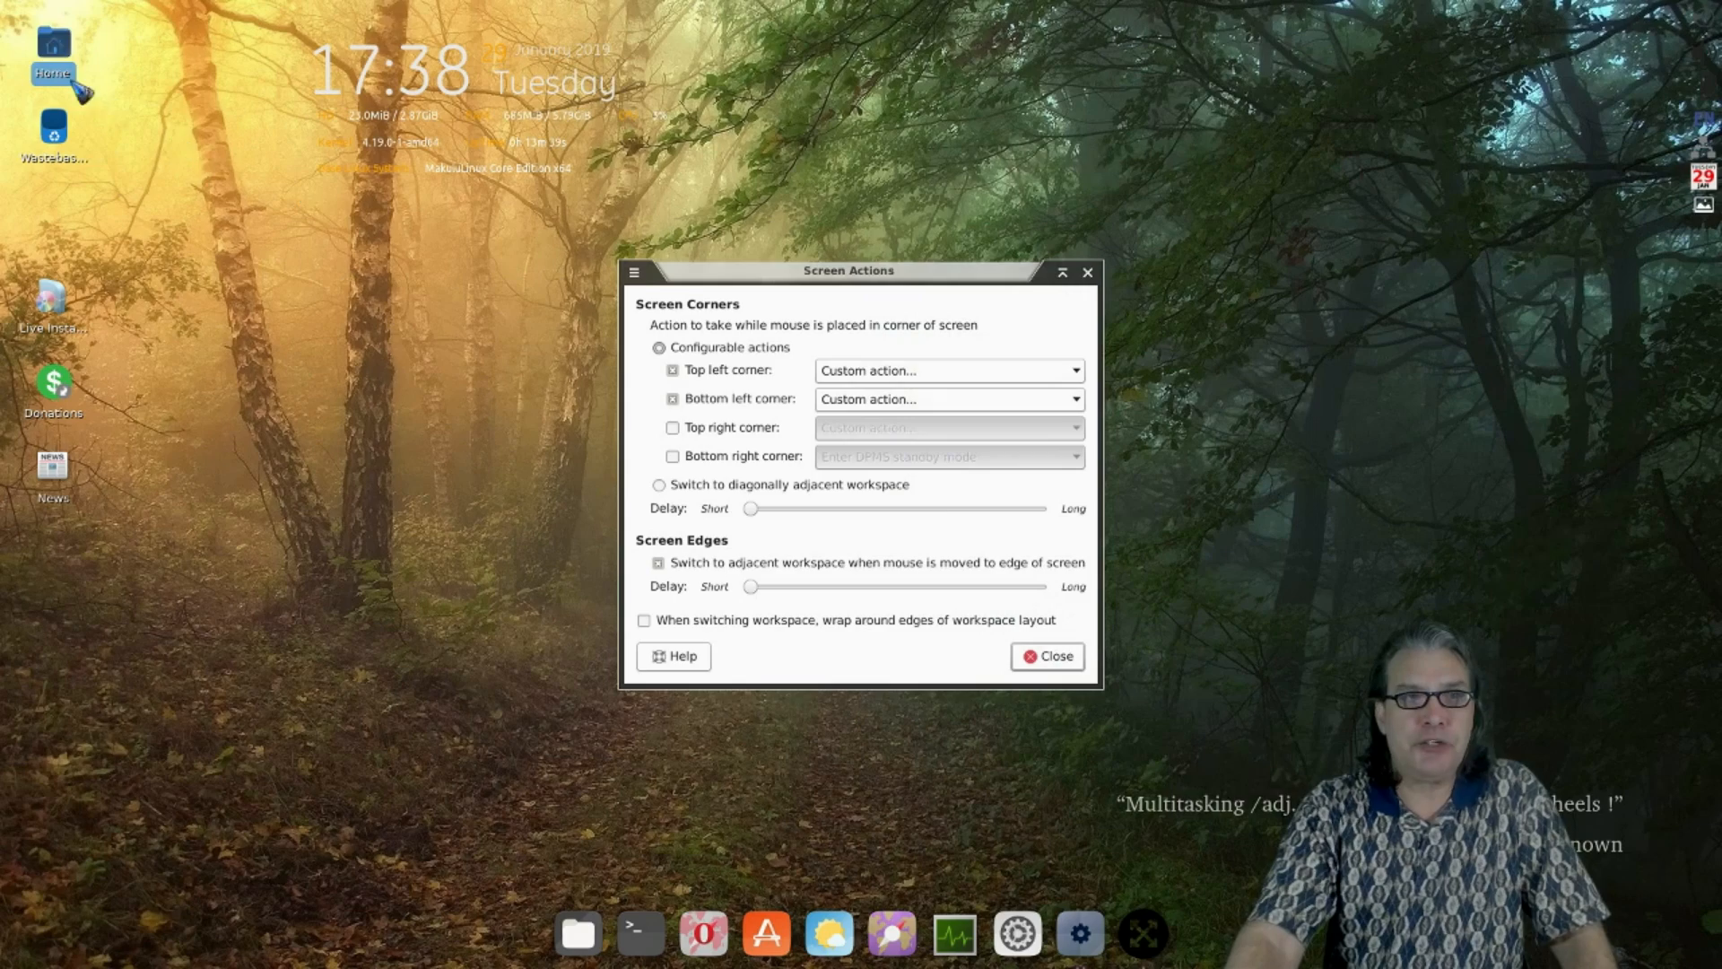
double_click(54, 47)
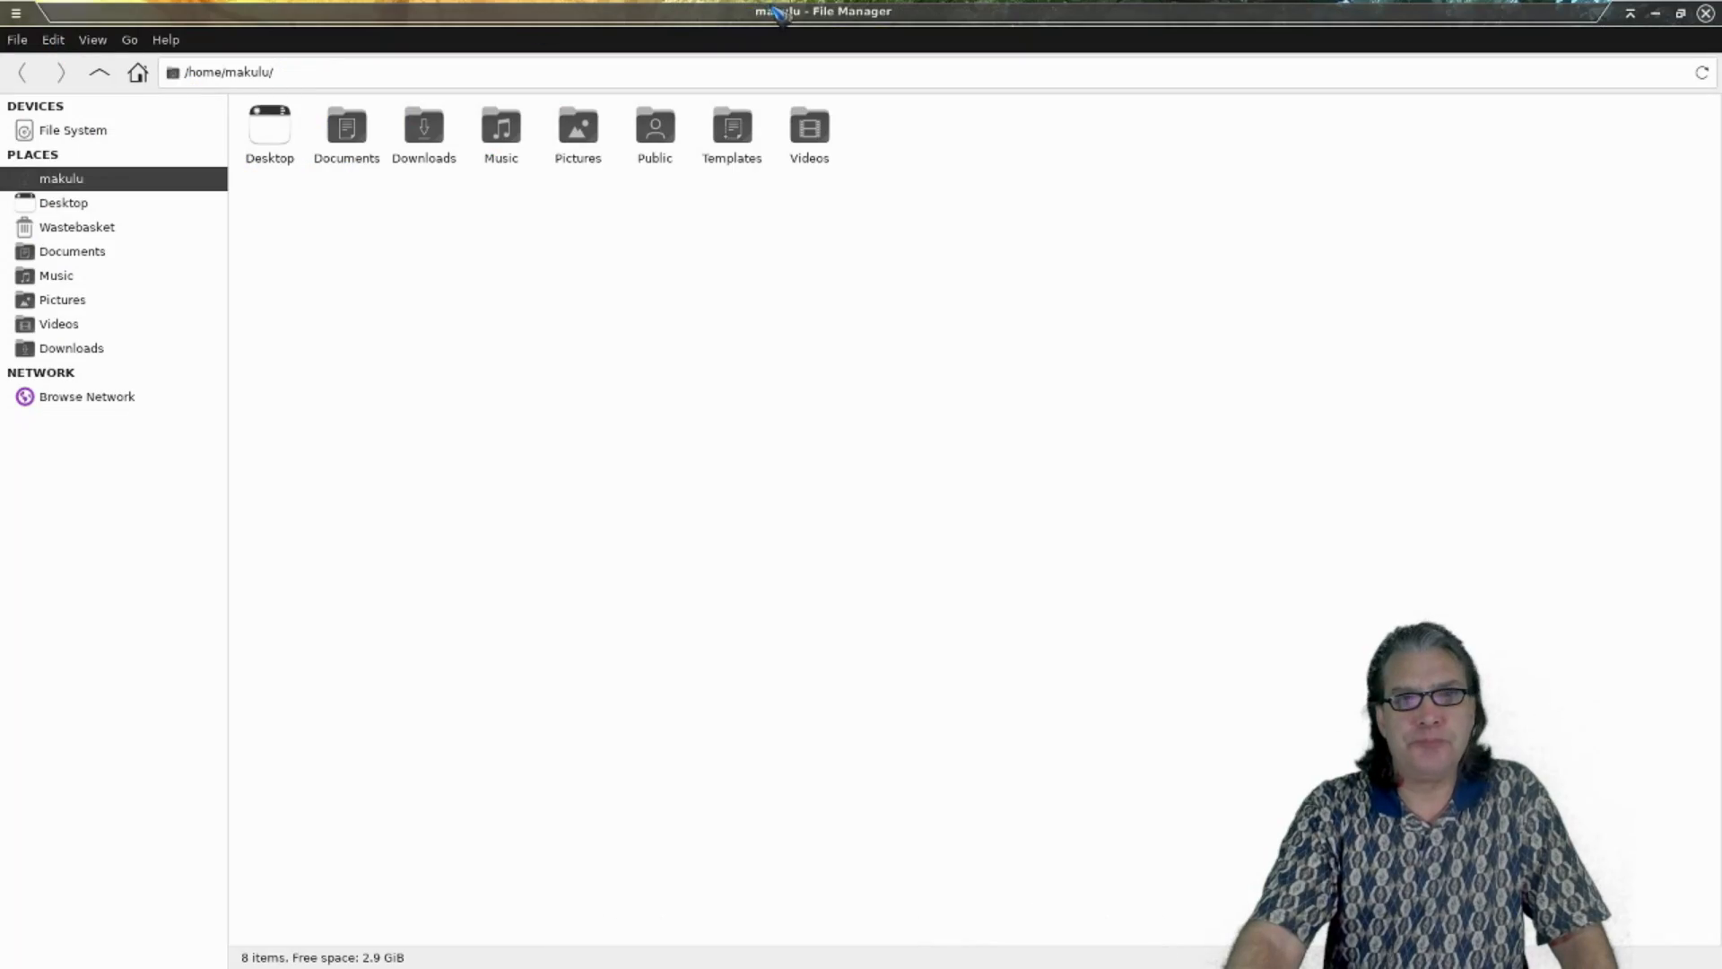
left_click_drag(771, 12, 857, 366)
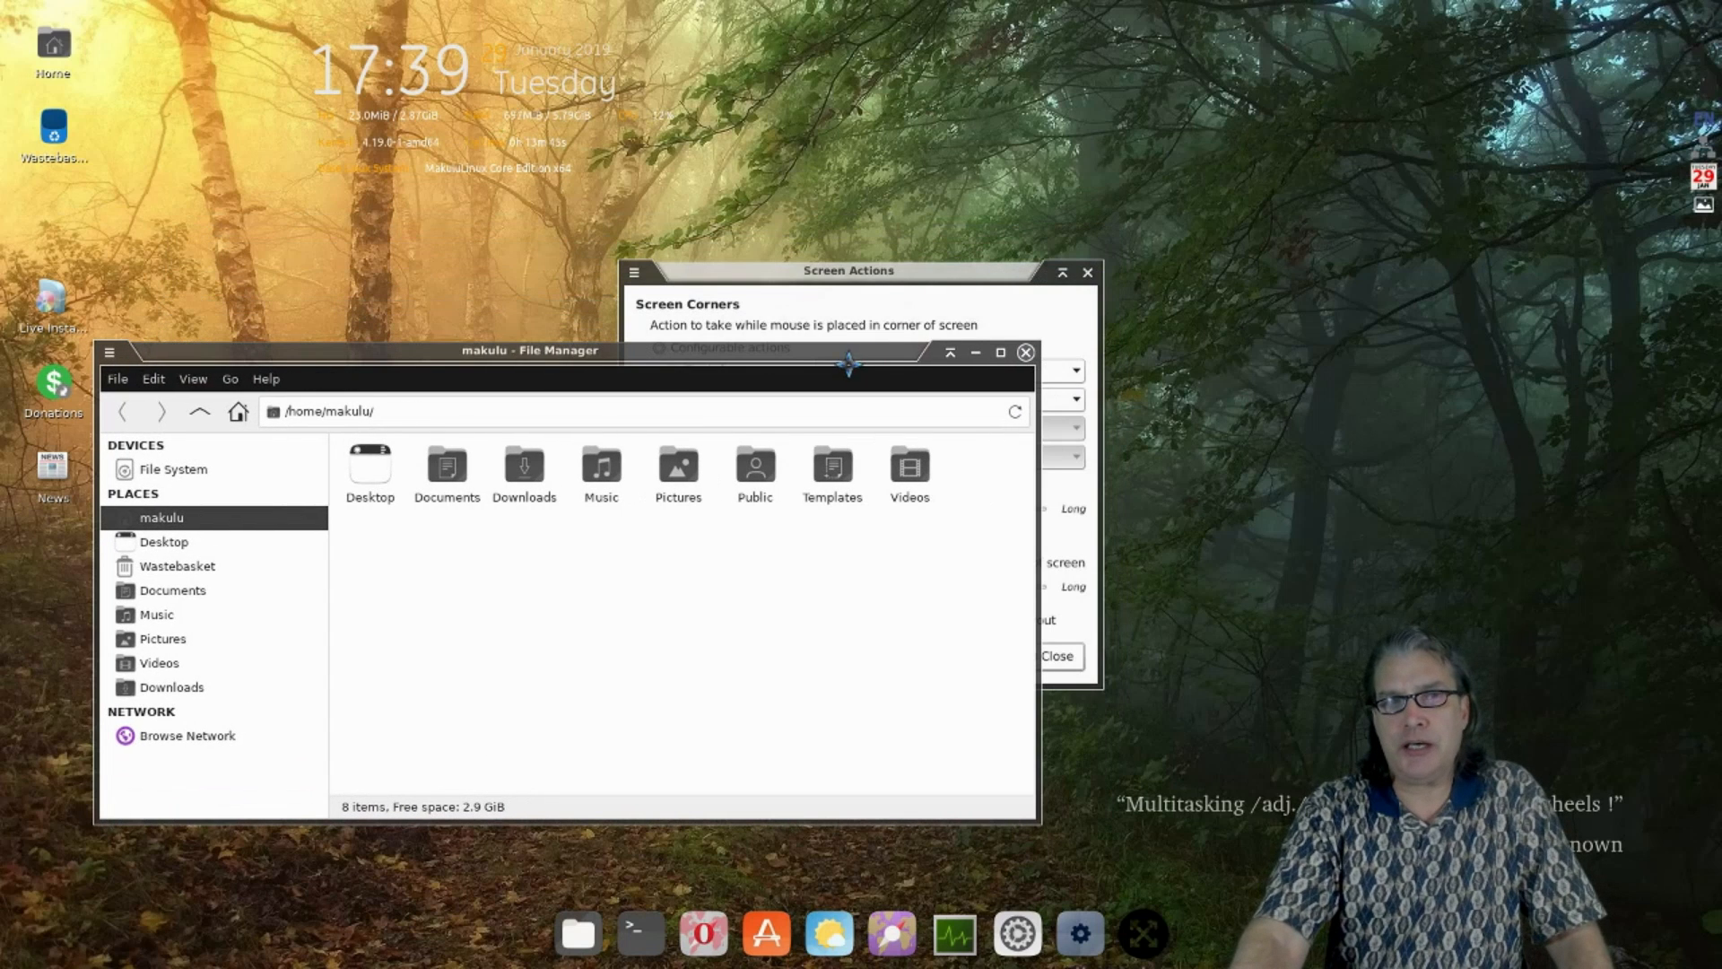
left_click(1026, 353)
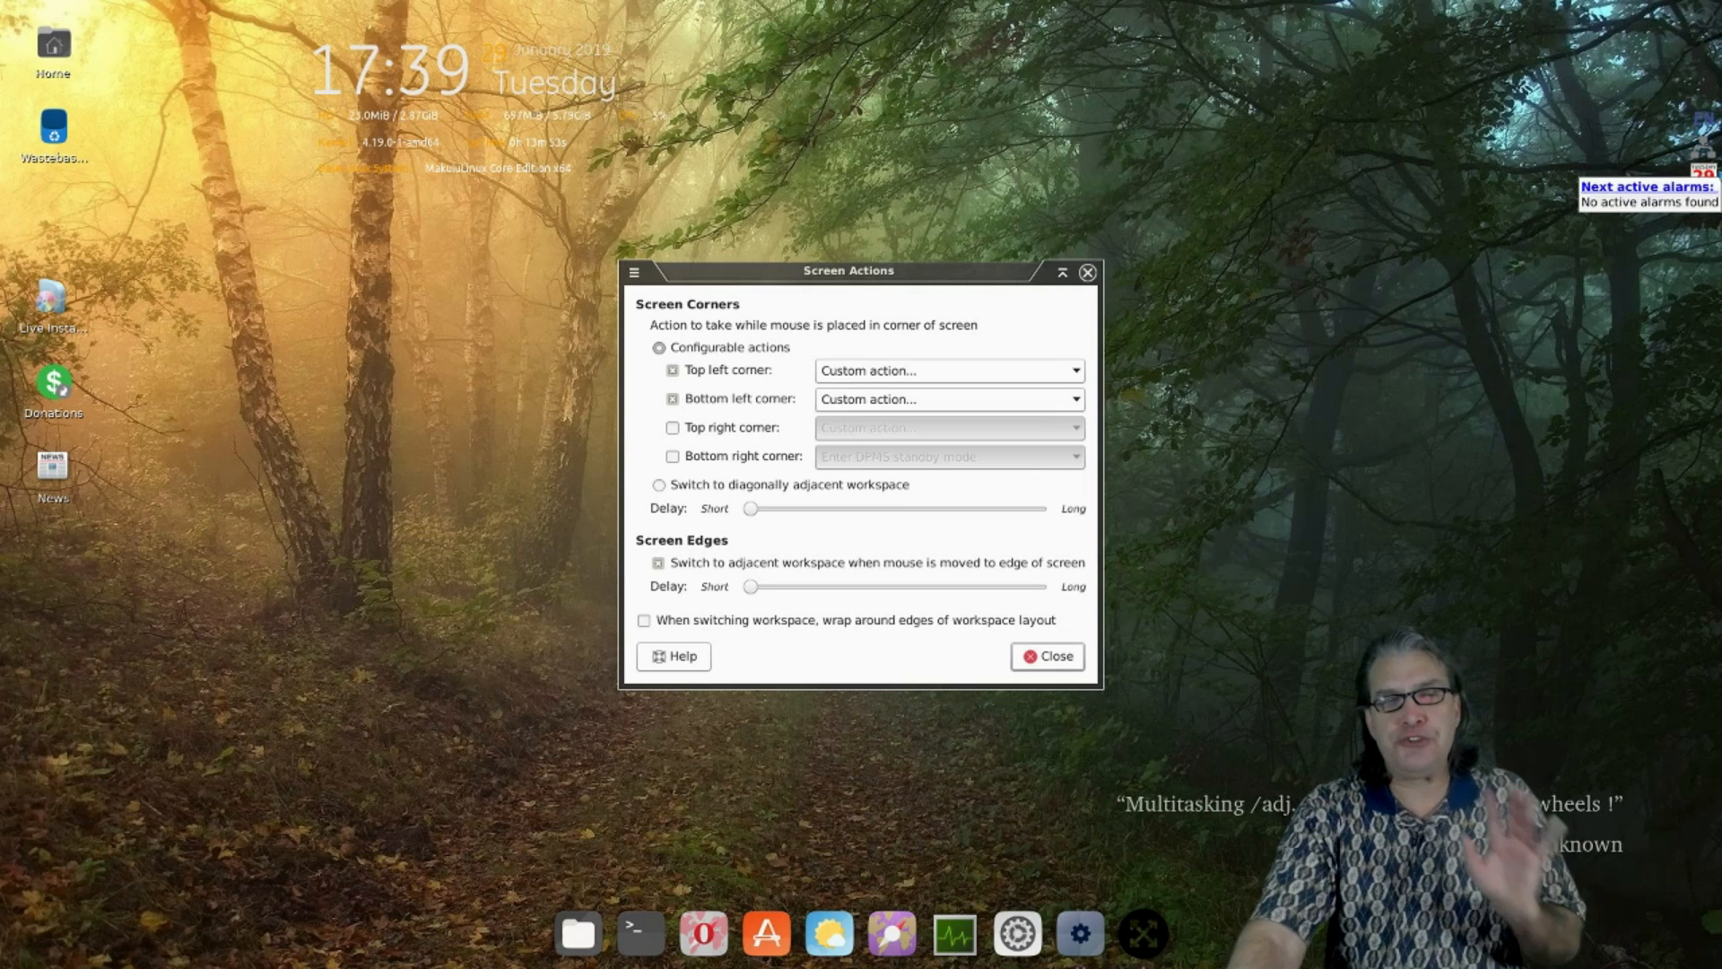
left_click(1705, 205)
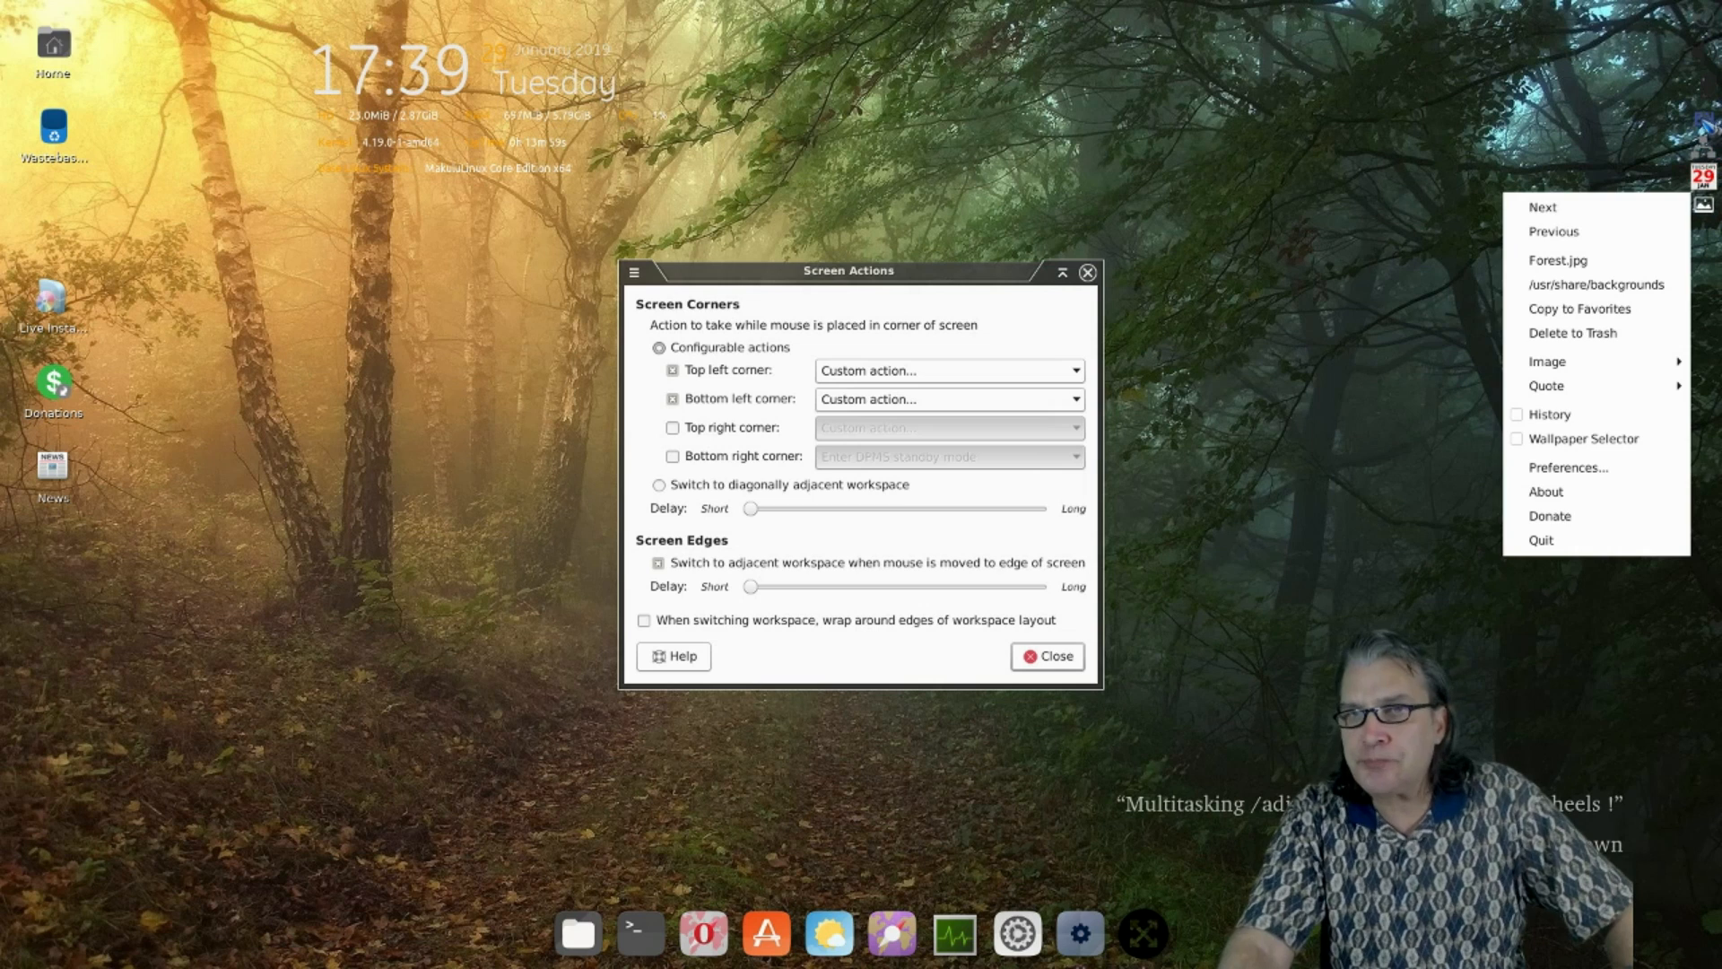
left_click(1703, 122)
left_click(1703, 122)
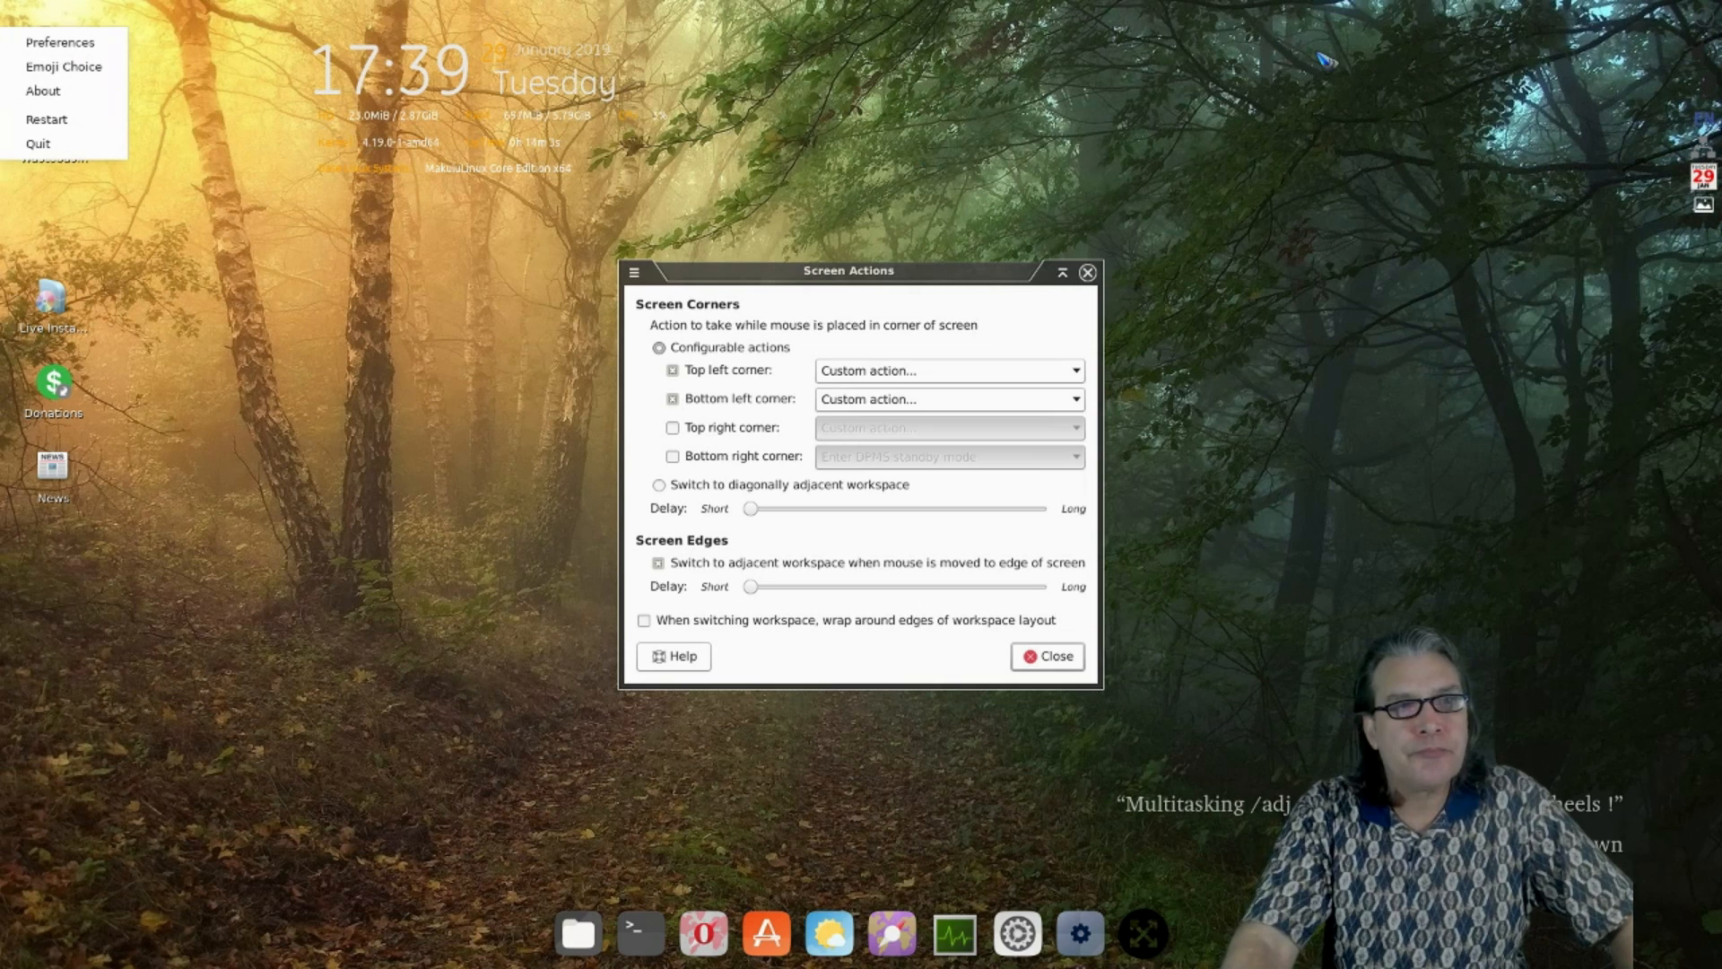
left_click(1712, 81)
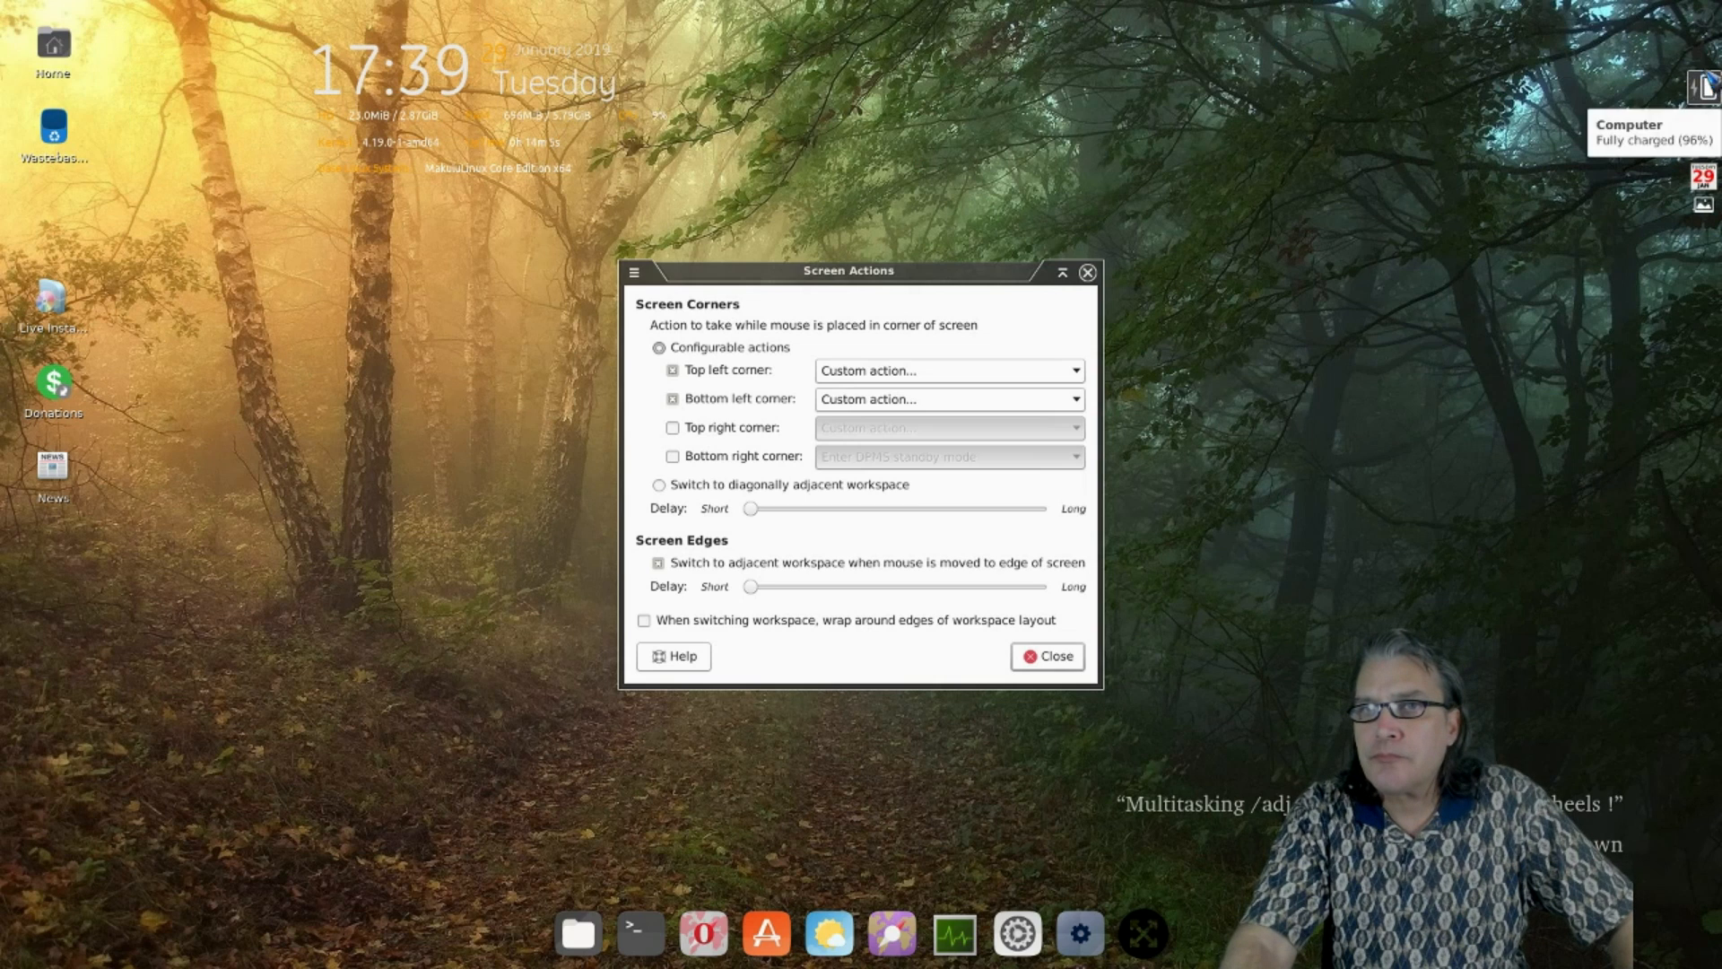
- Add the Whisker Menu plug-in to Panel 1 through the panel preferences' Items list
right_click(1707, 85)
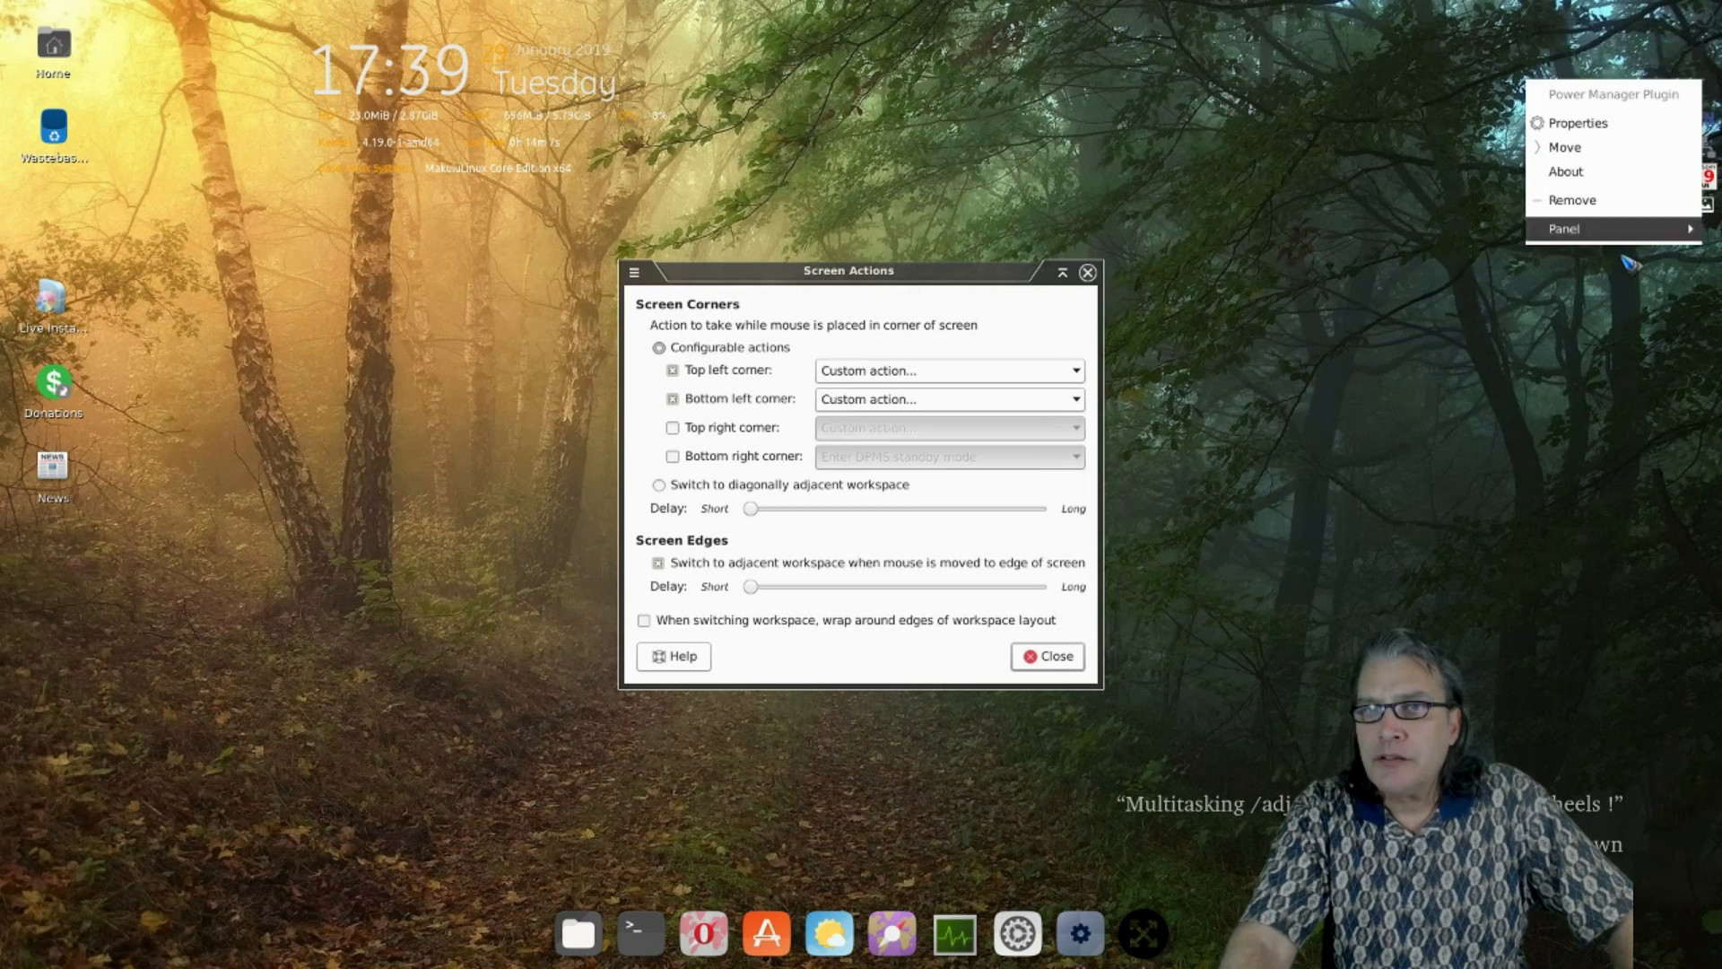
mouse_move(1610, 232)
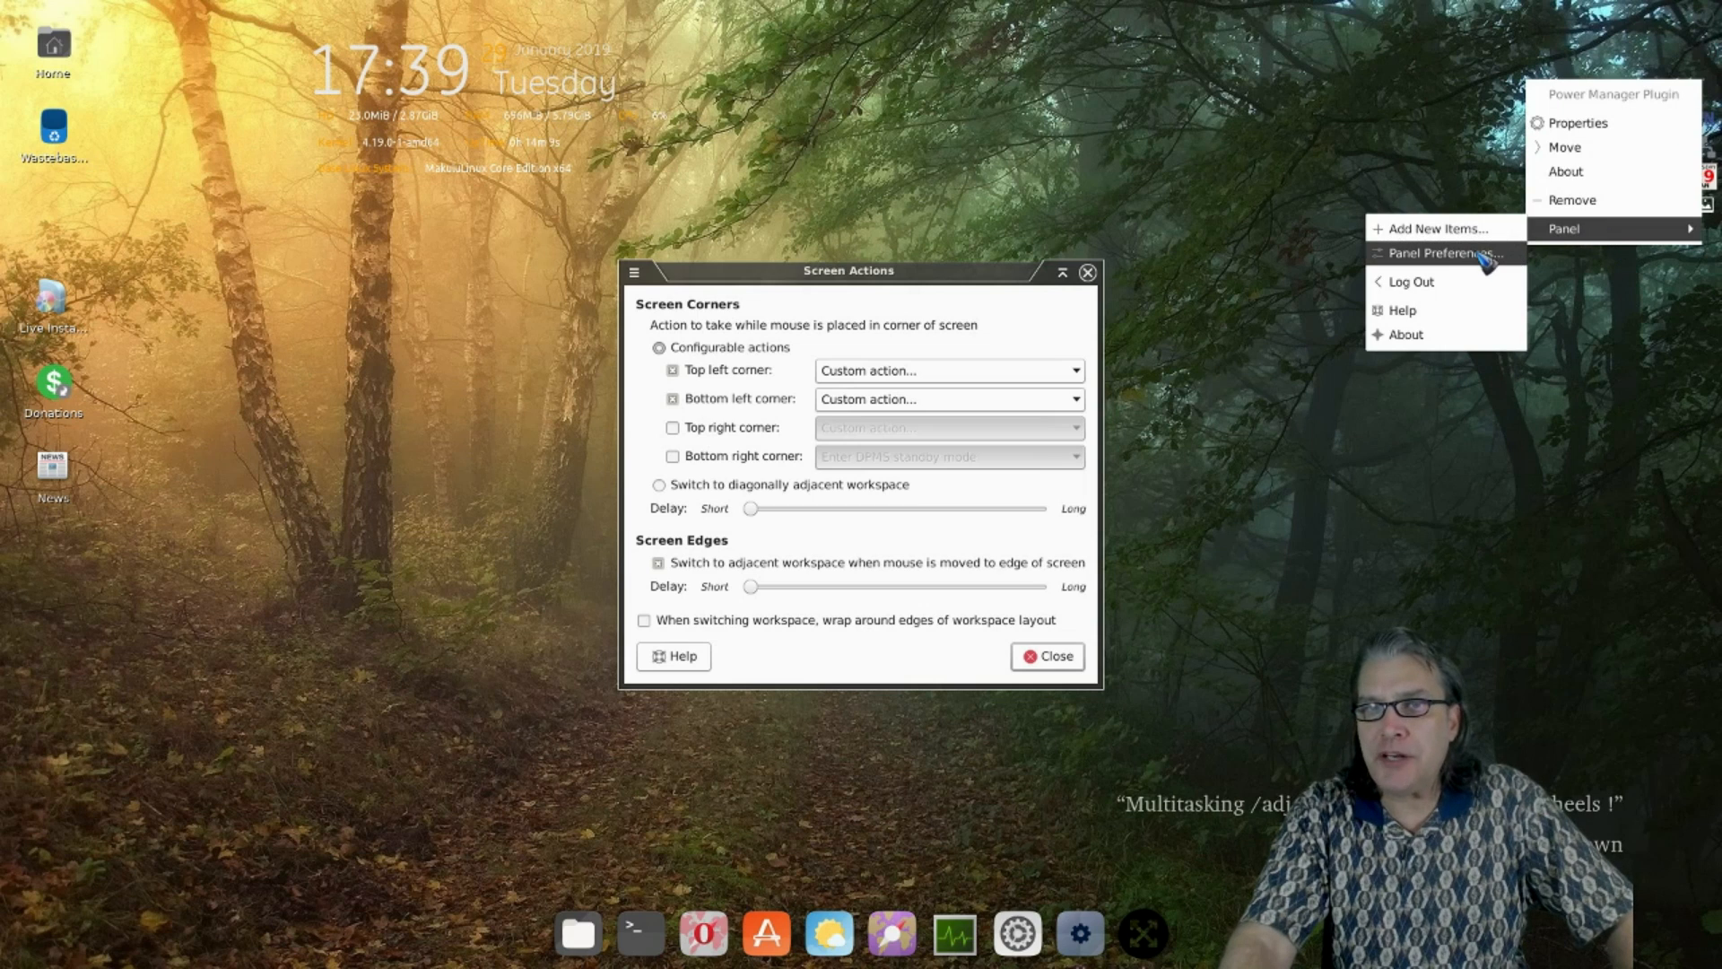
left_click(1491, 253)
left_click(1484, 164)
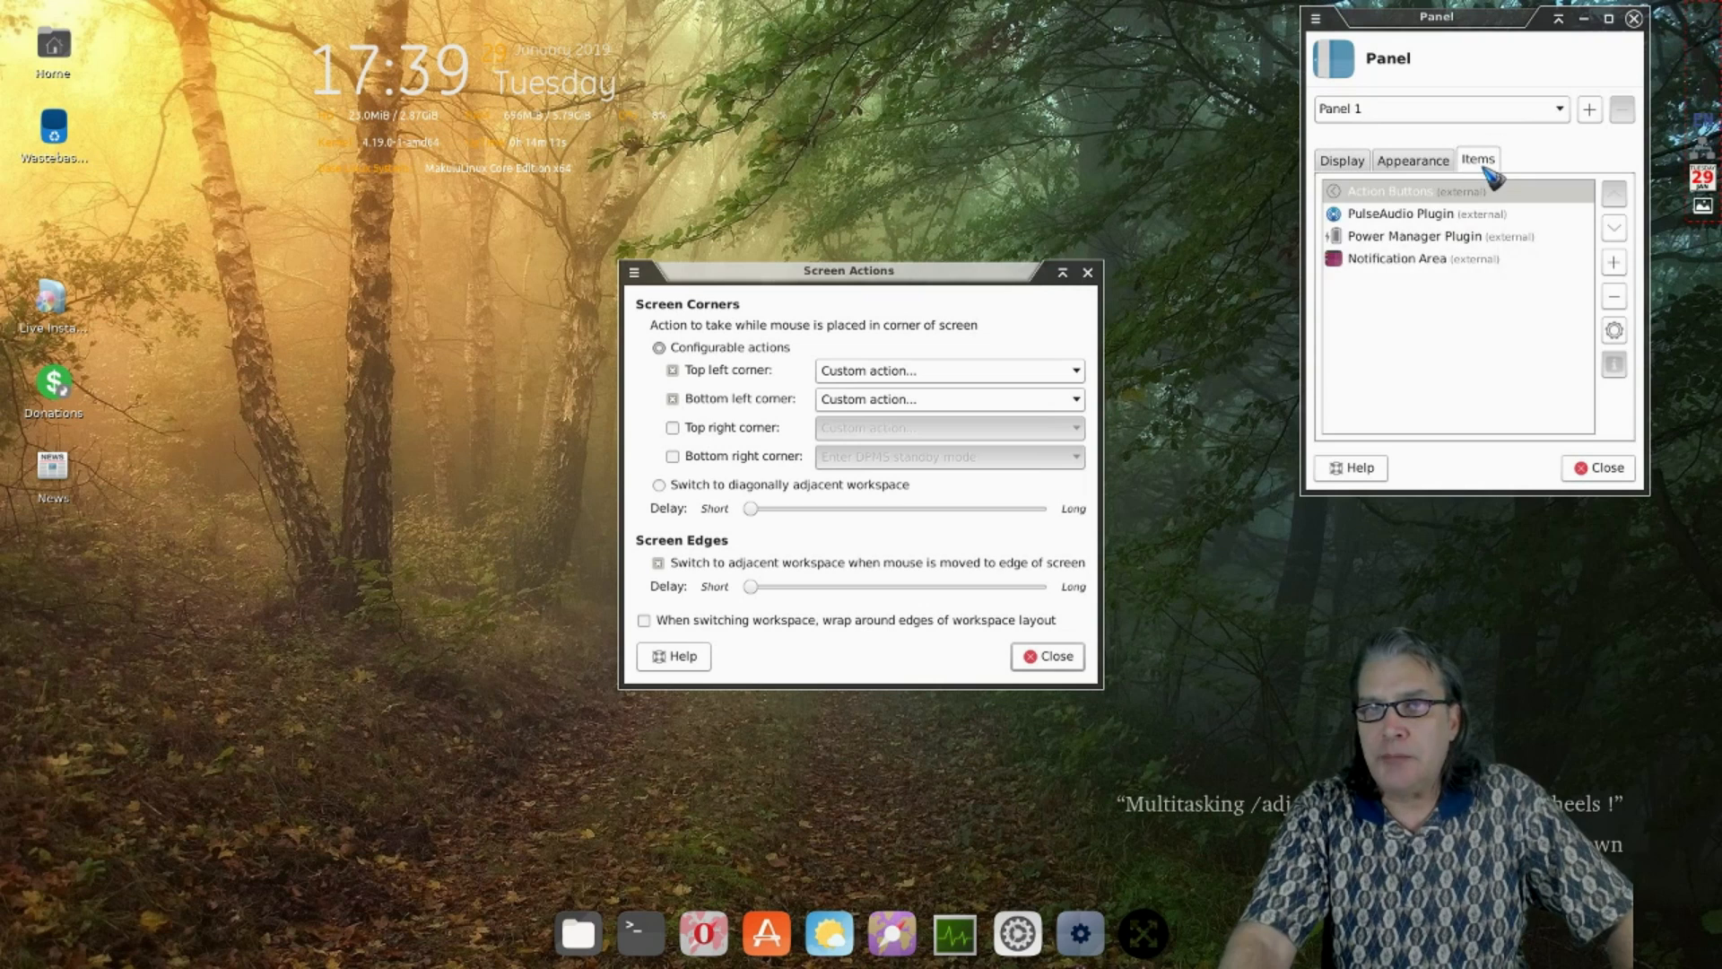
left_click(1613, 262)
scroll(1525, 296, "down", 5)
scroll(1525, 296, "down", 1)
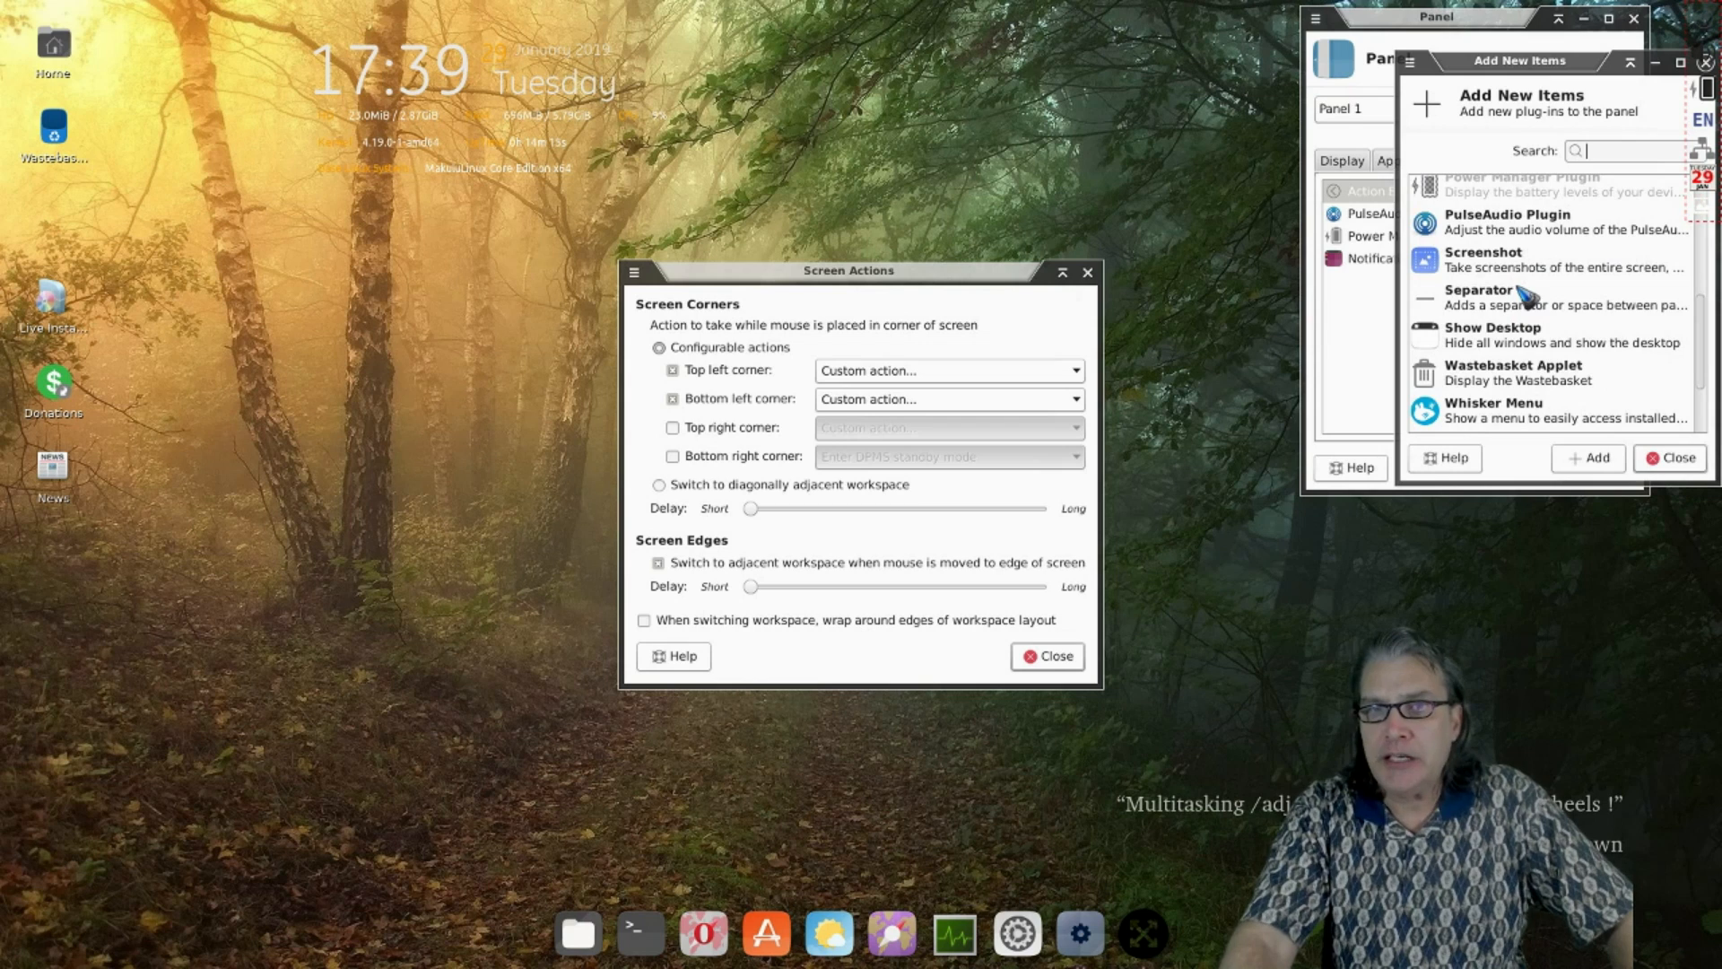
left_click(1476, 420)
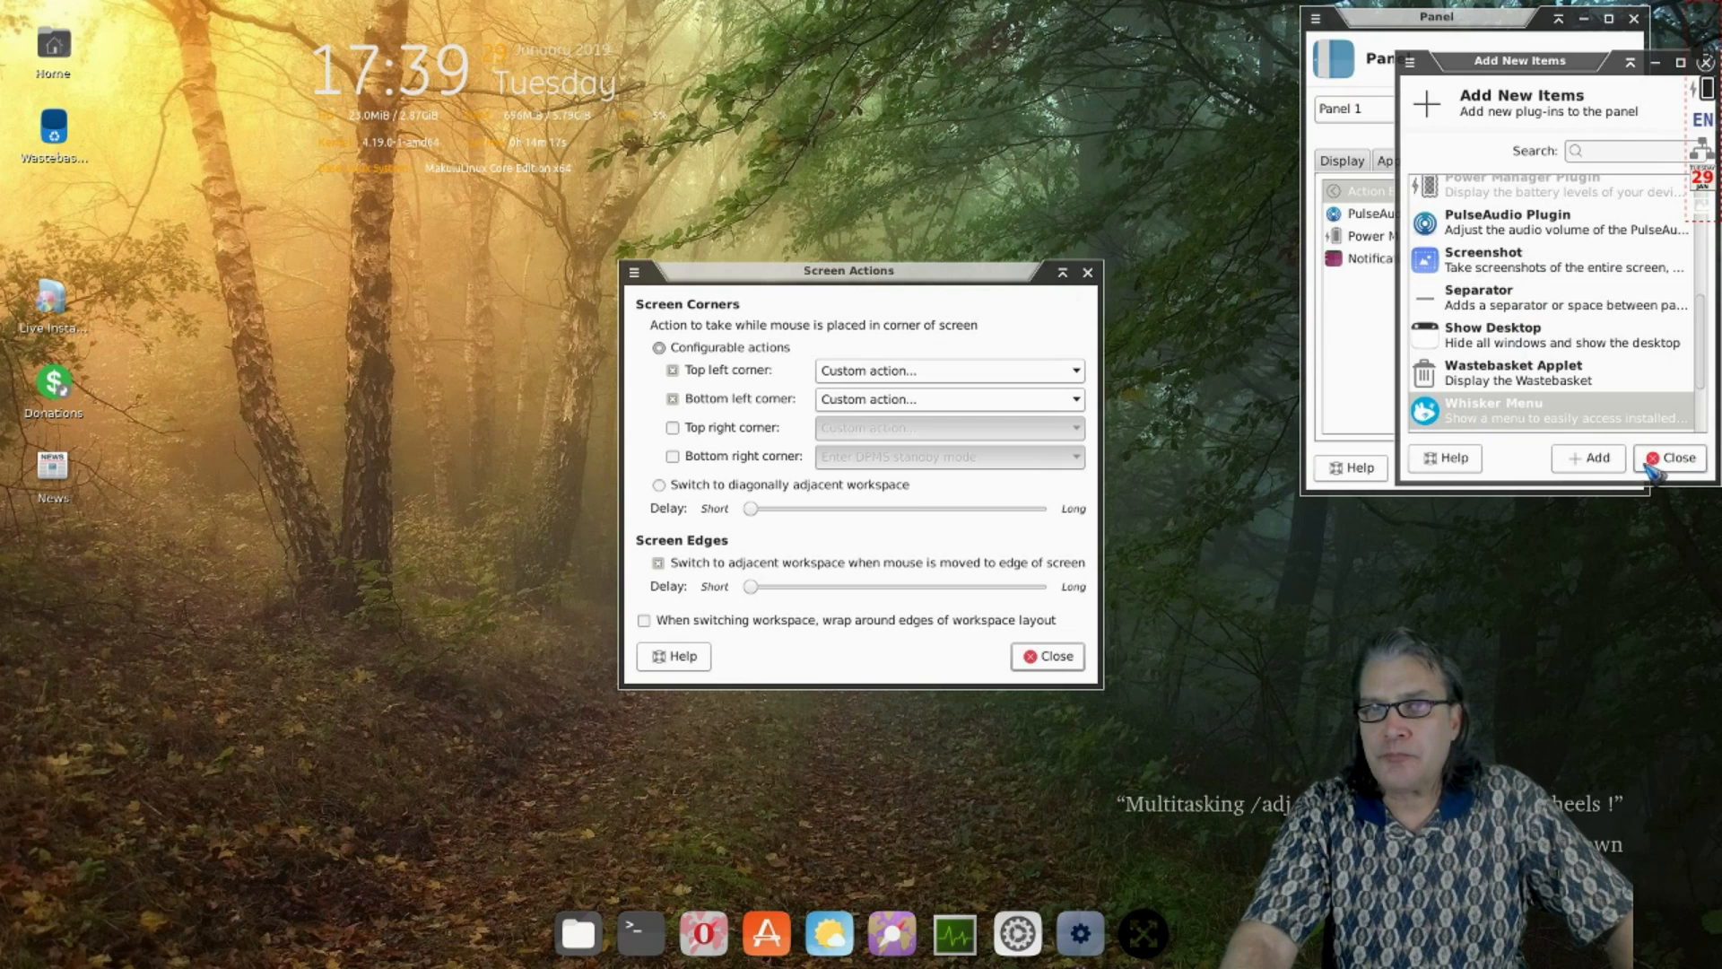
left_click(1590, 458)
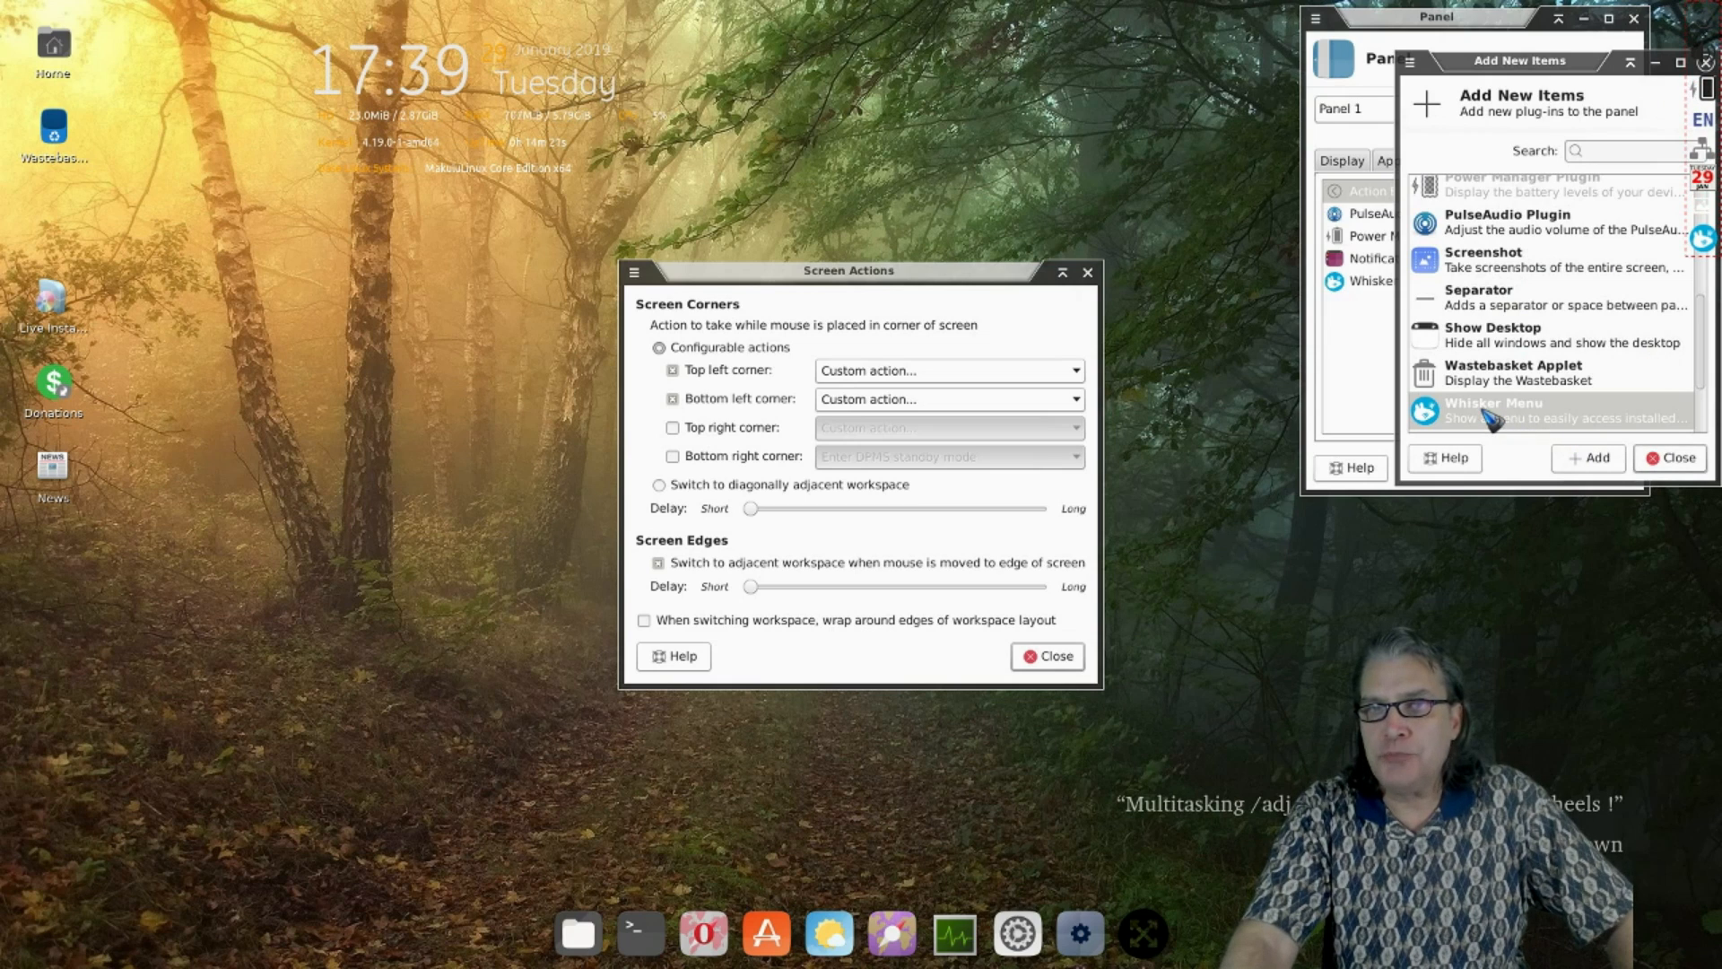
- Close Add New Items, move Whisker Menu to the top of the panel items, and close Panel
left_click_drag(1559, 76, 1060, 126)
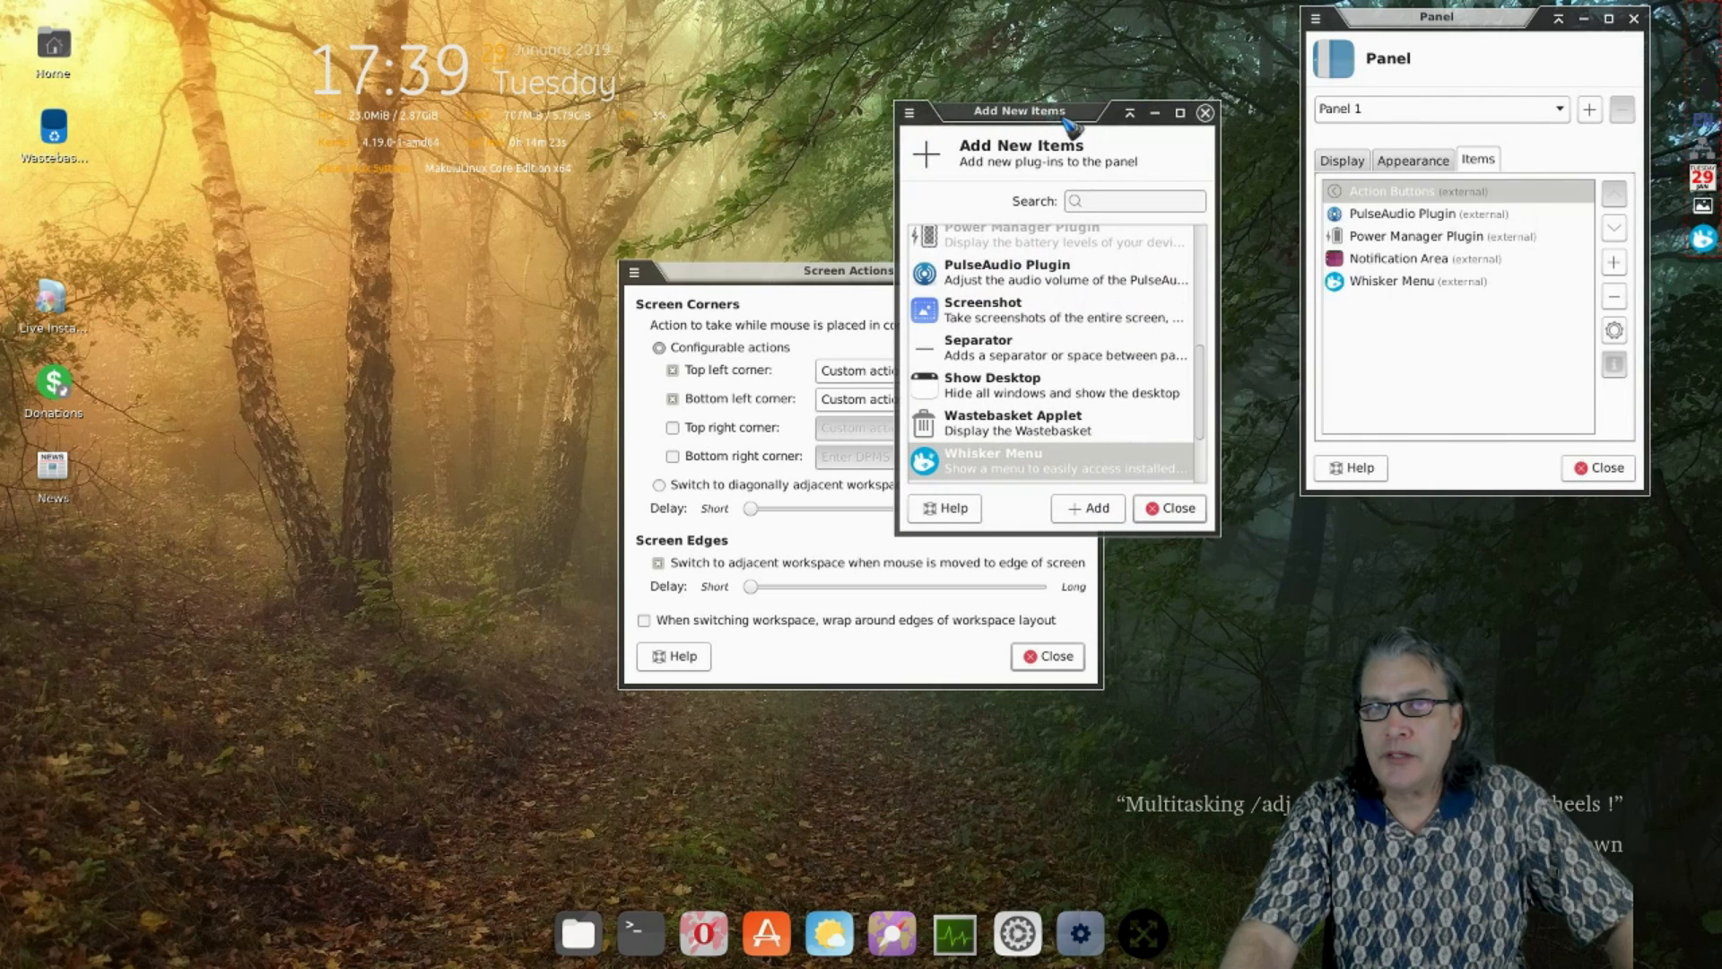
left_click(1205, 113)
left_click(1369, 283)
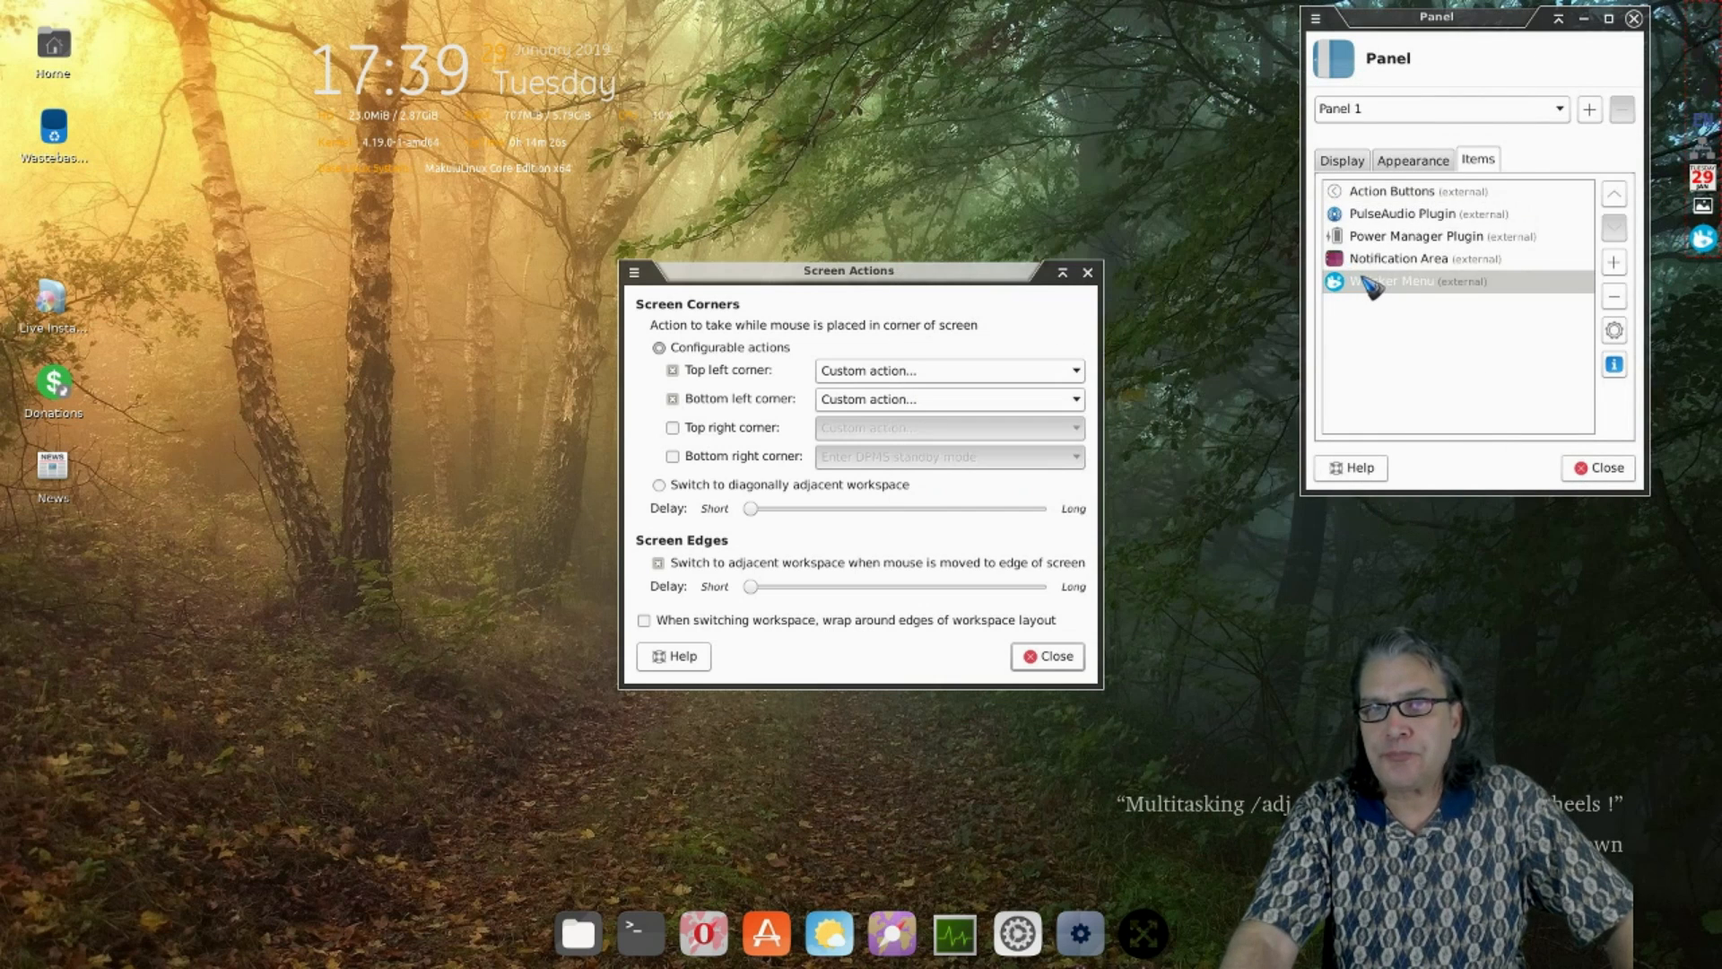
left_click(1615, 194)
left_click(1614, 194)
left_click(1615, 193)
left_click(1614, 194)
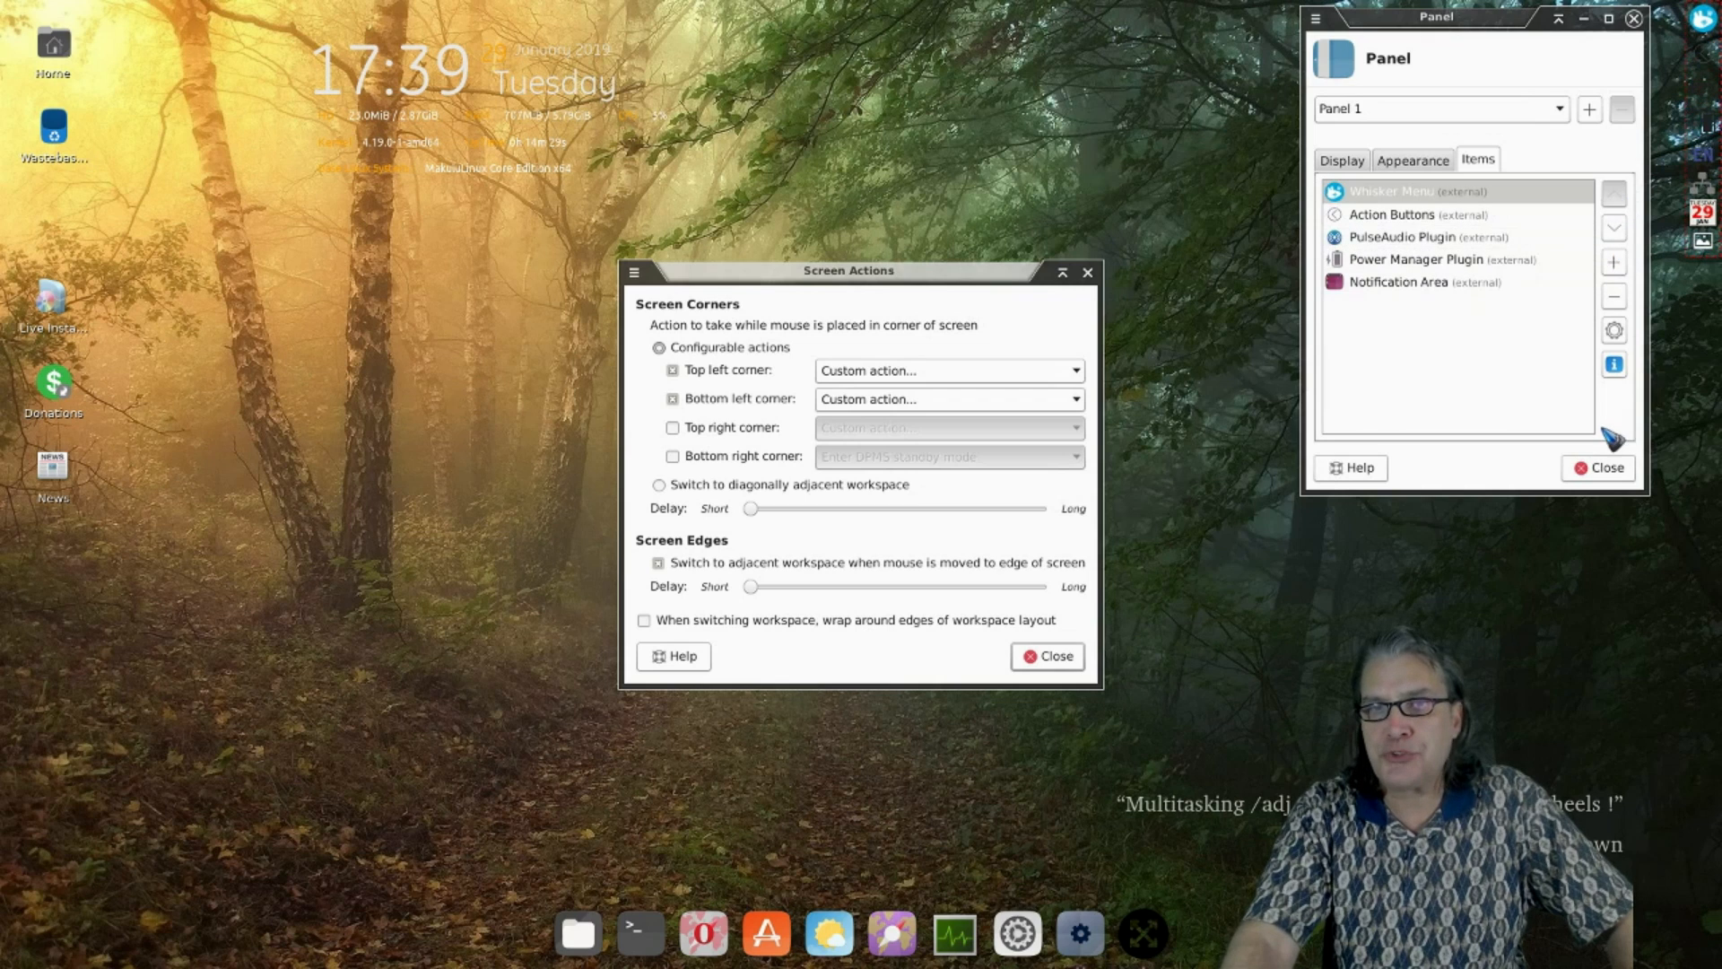
left_click(1601, 468)
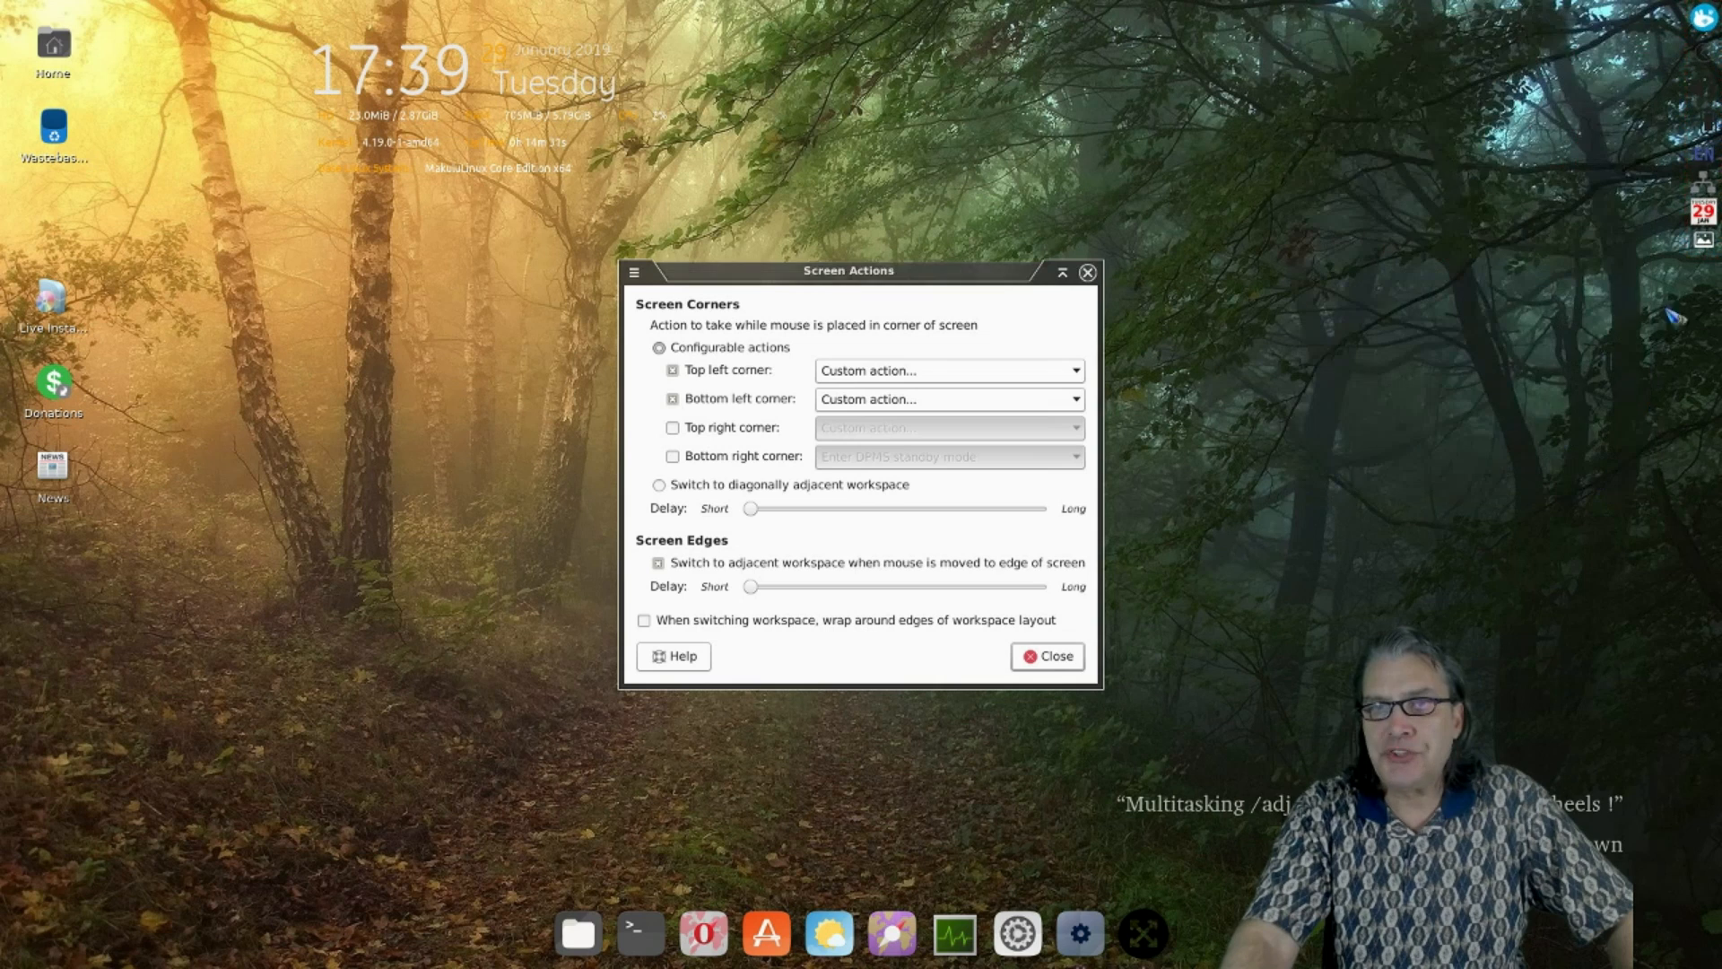
left_click(1703, 18)
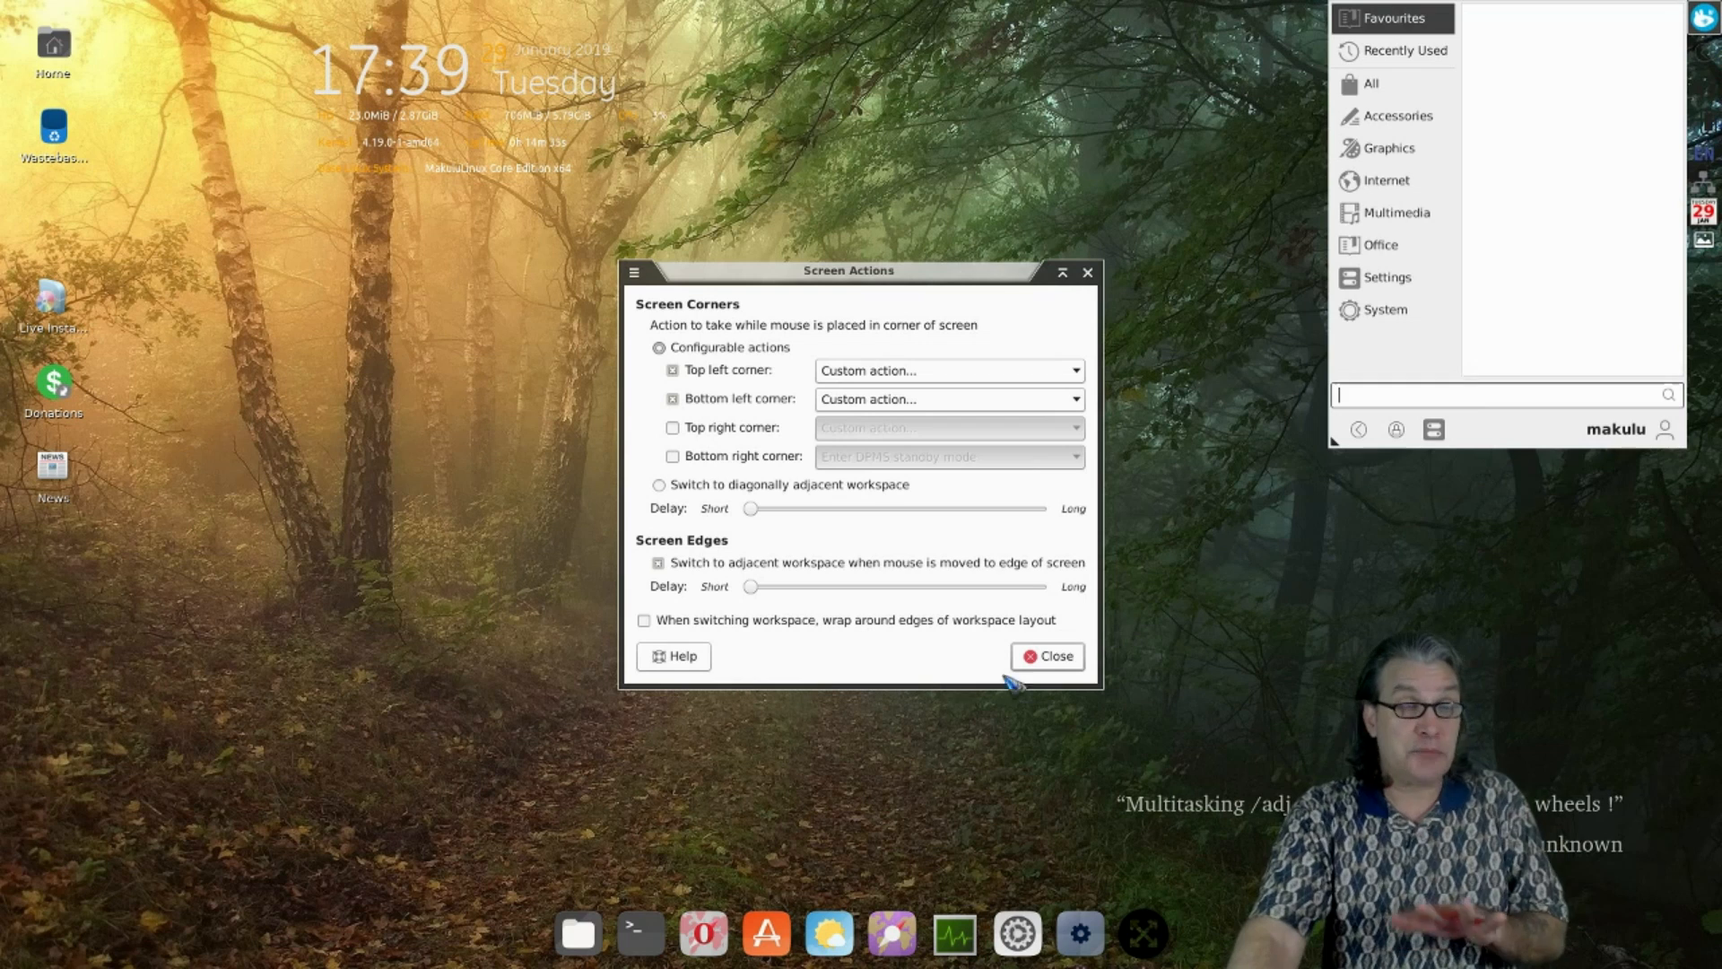
left_click(1314, 578)
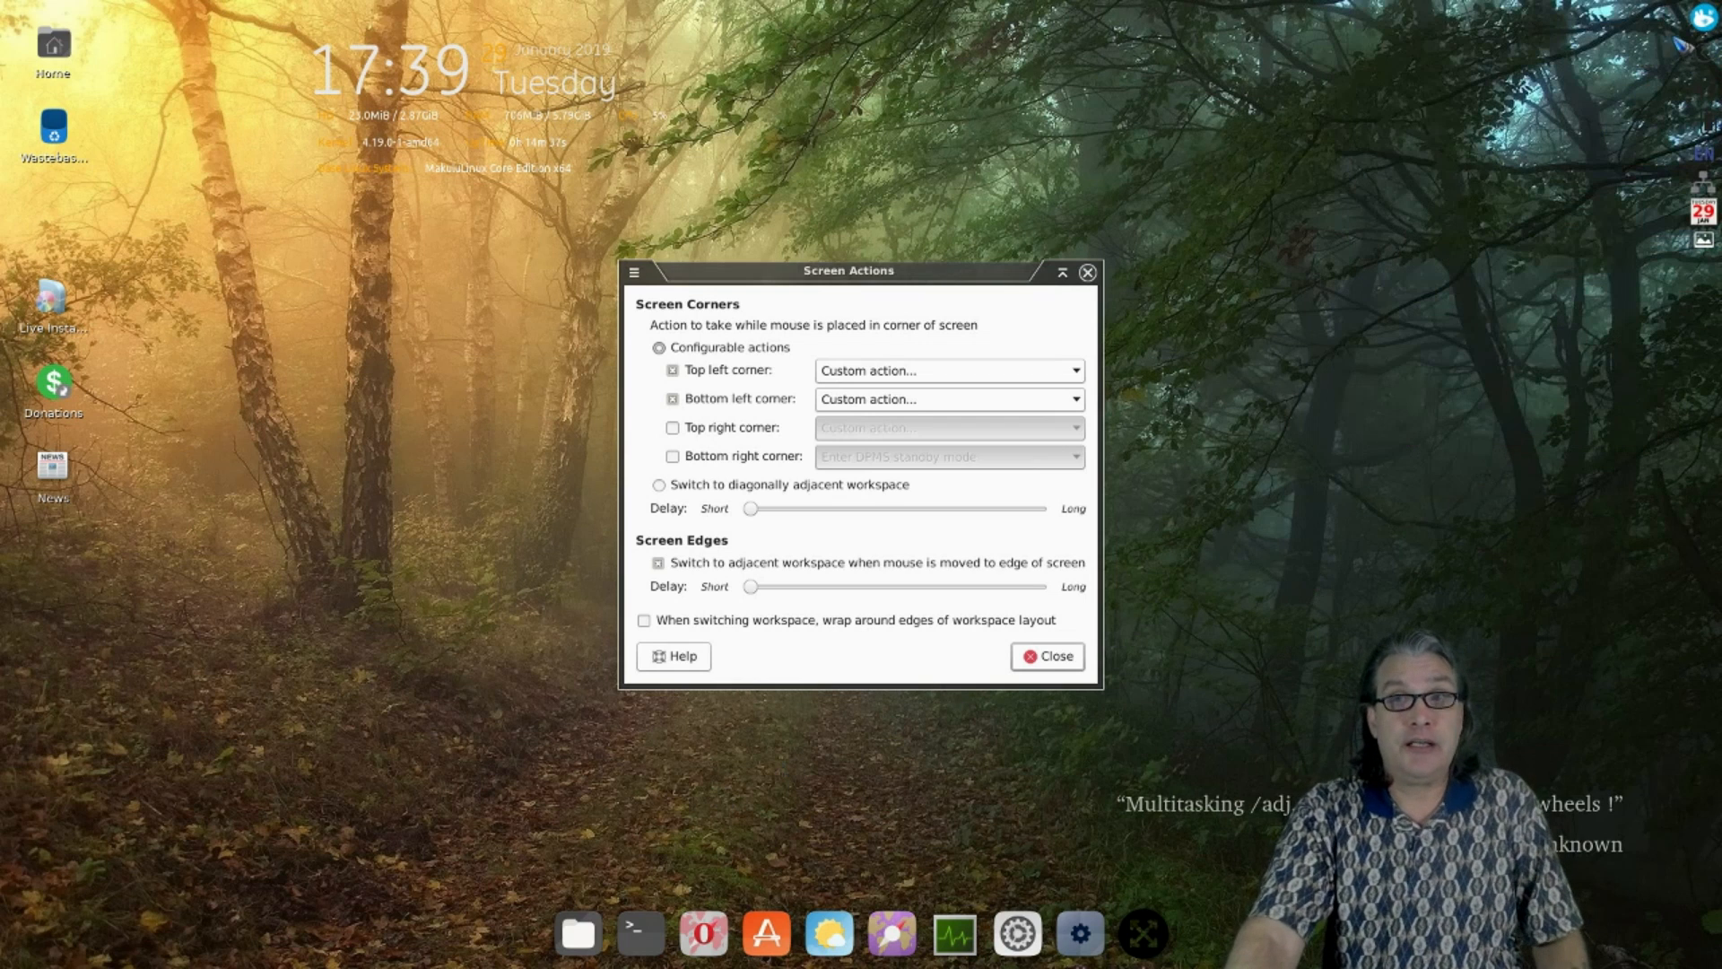
left_click(1703, 18)
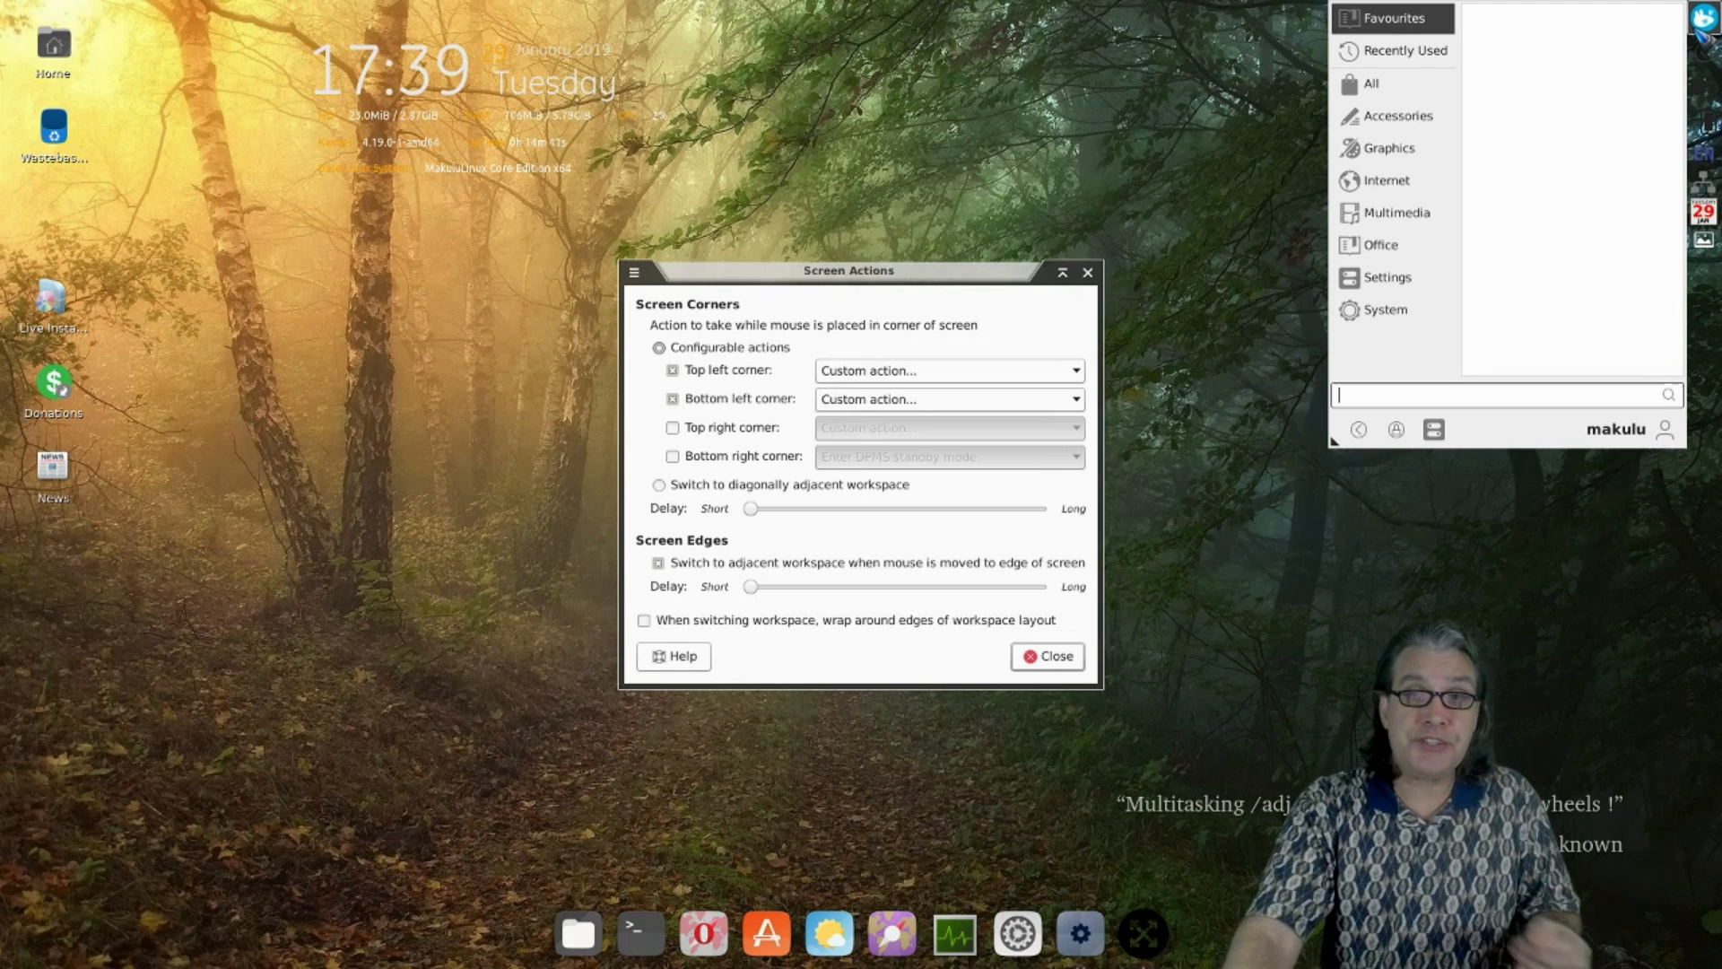
left_click(1132, 195)
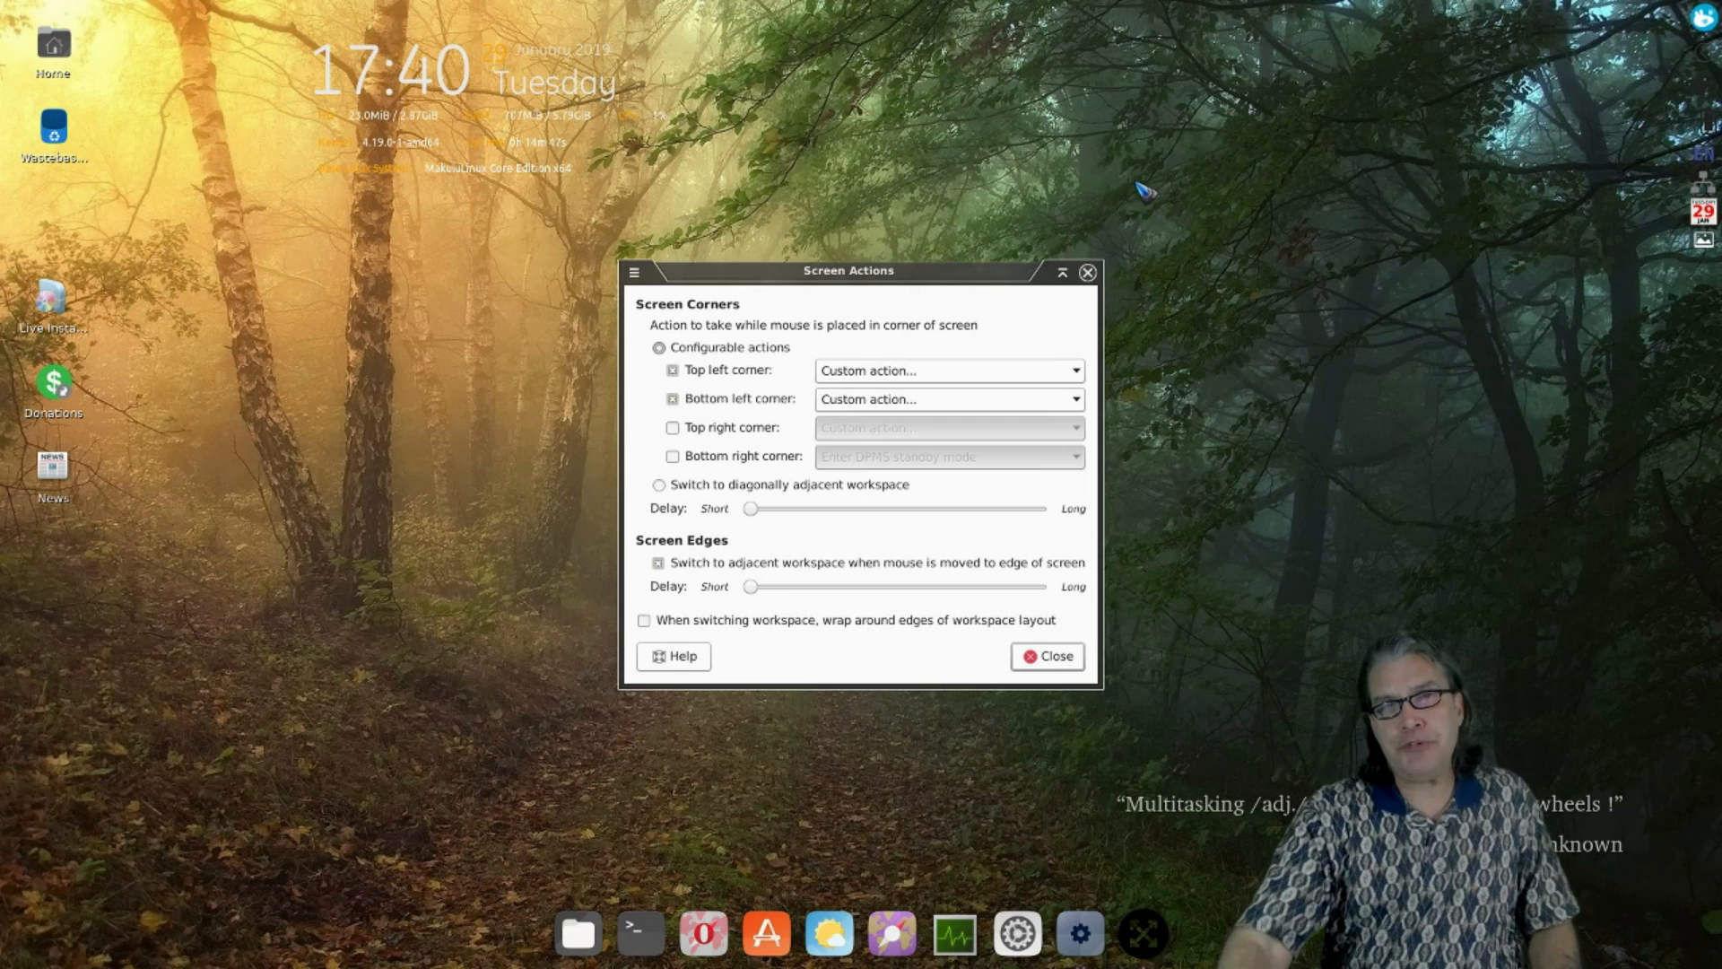
right_click(1144, 190)
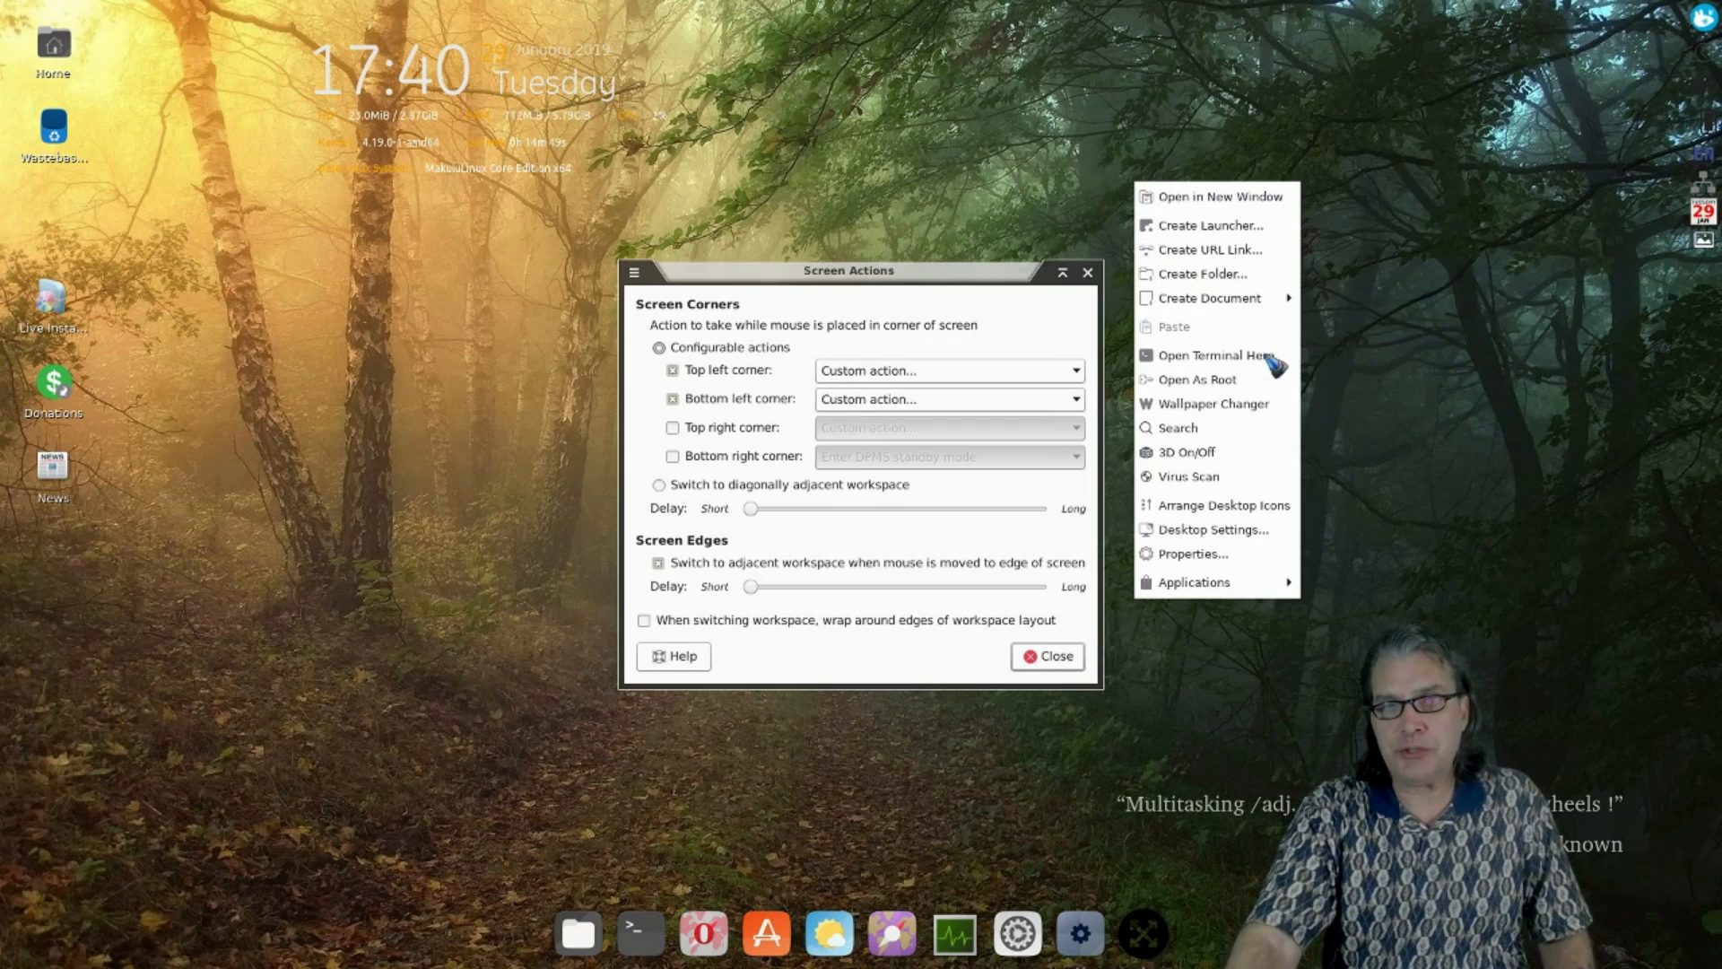
left_click(1472, 592)
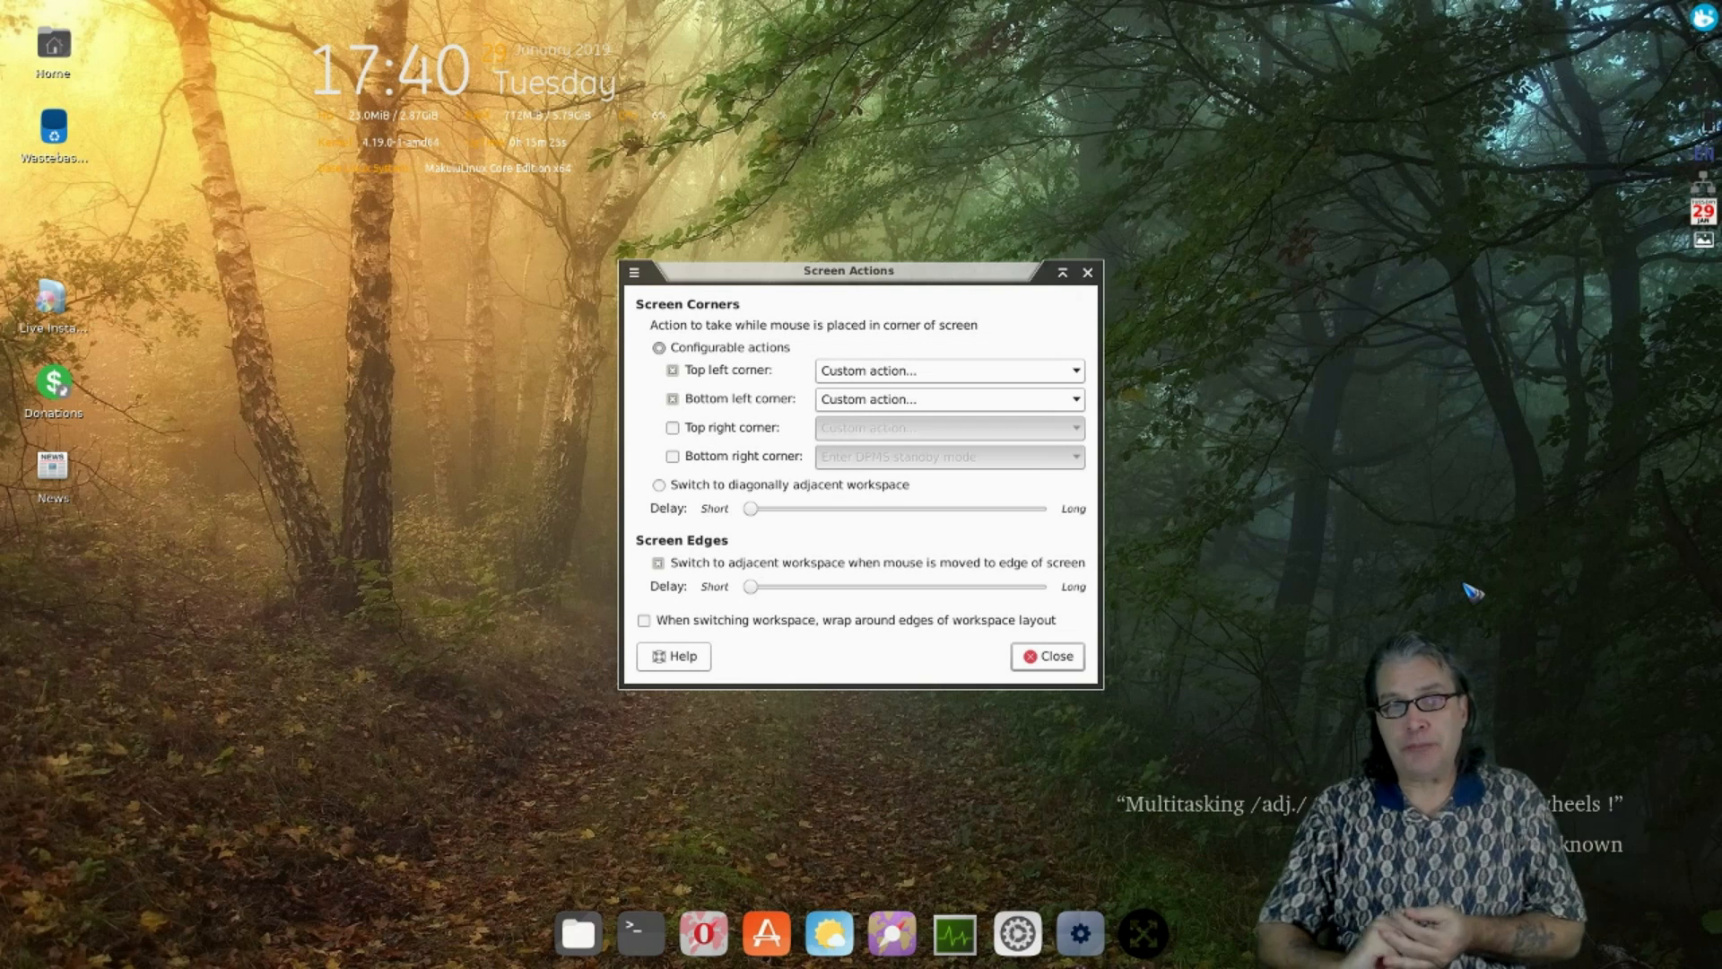
left_click(639, 929)
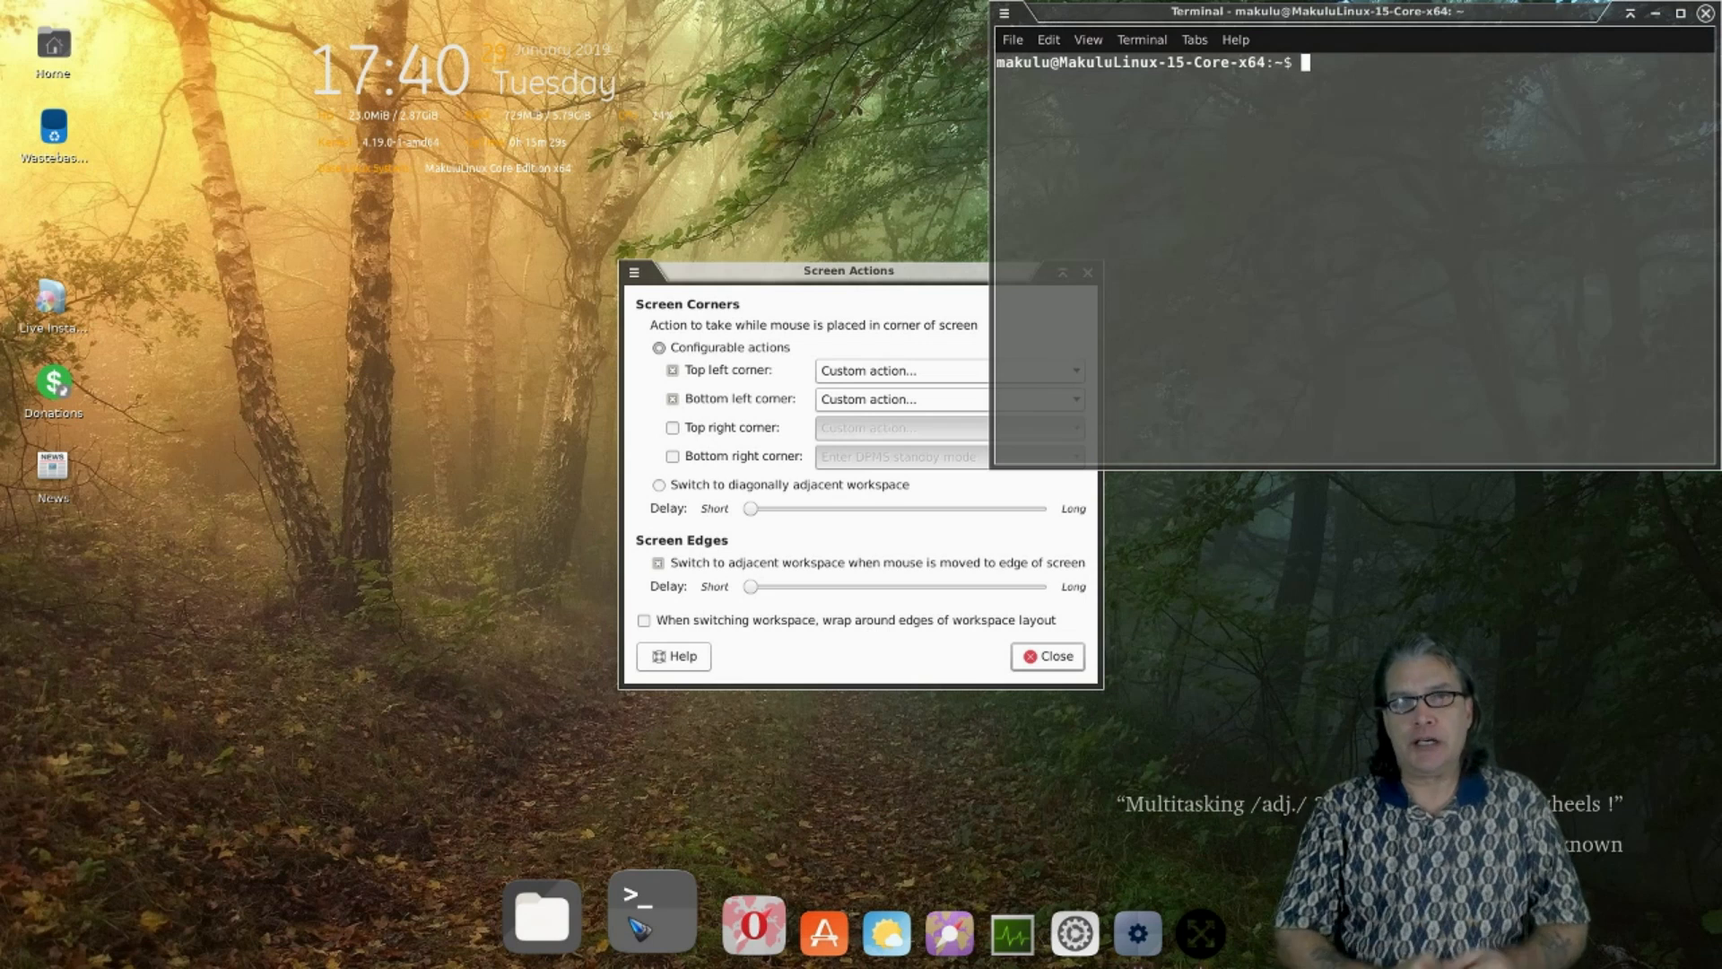
type("ccsm")
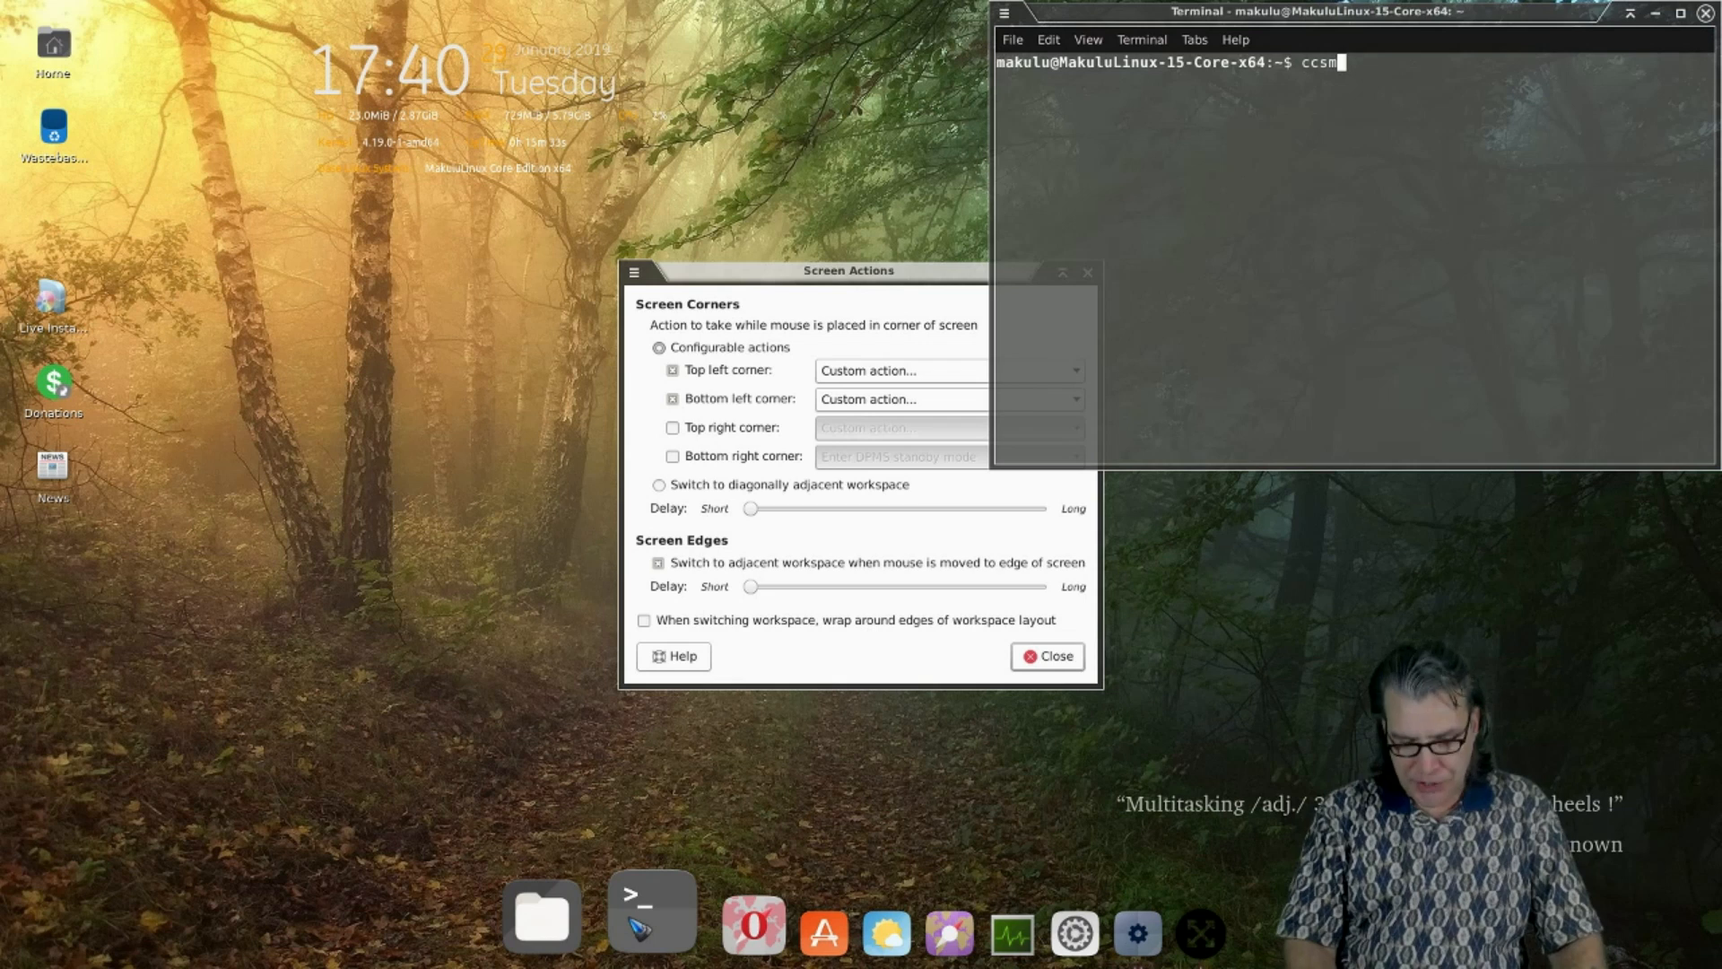
key("Return")
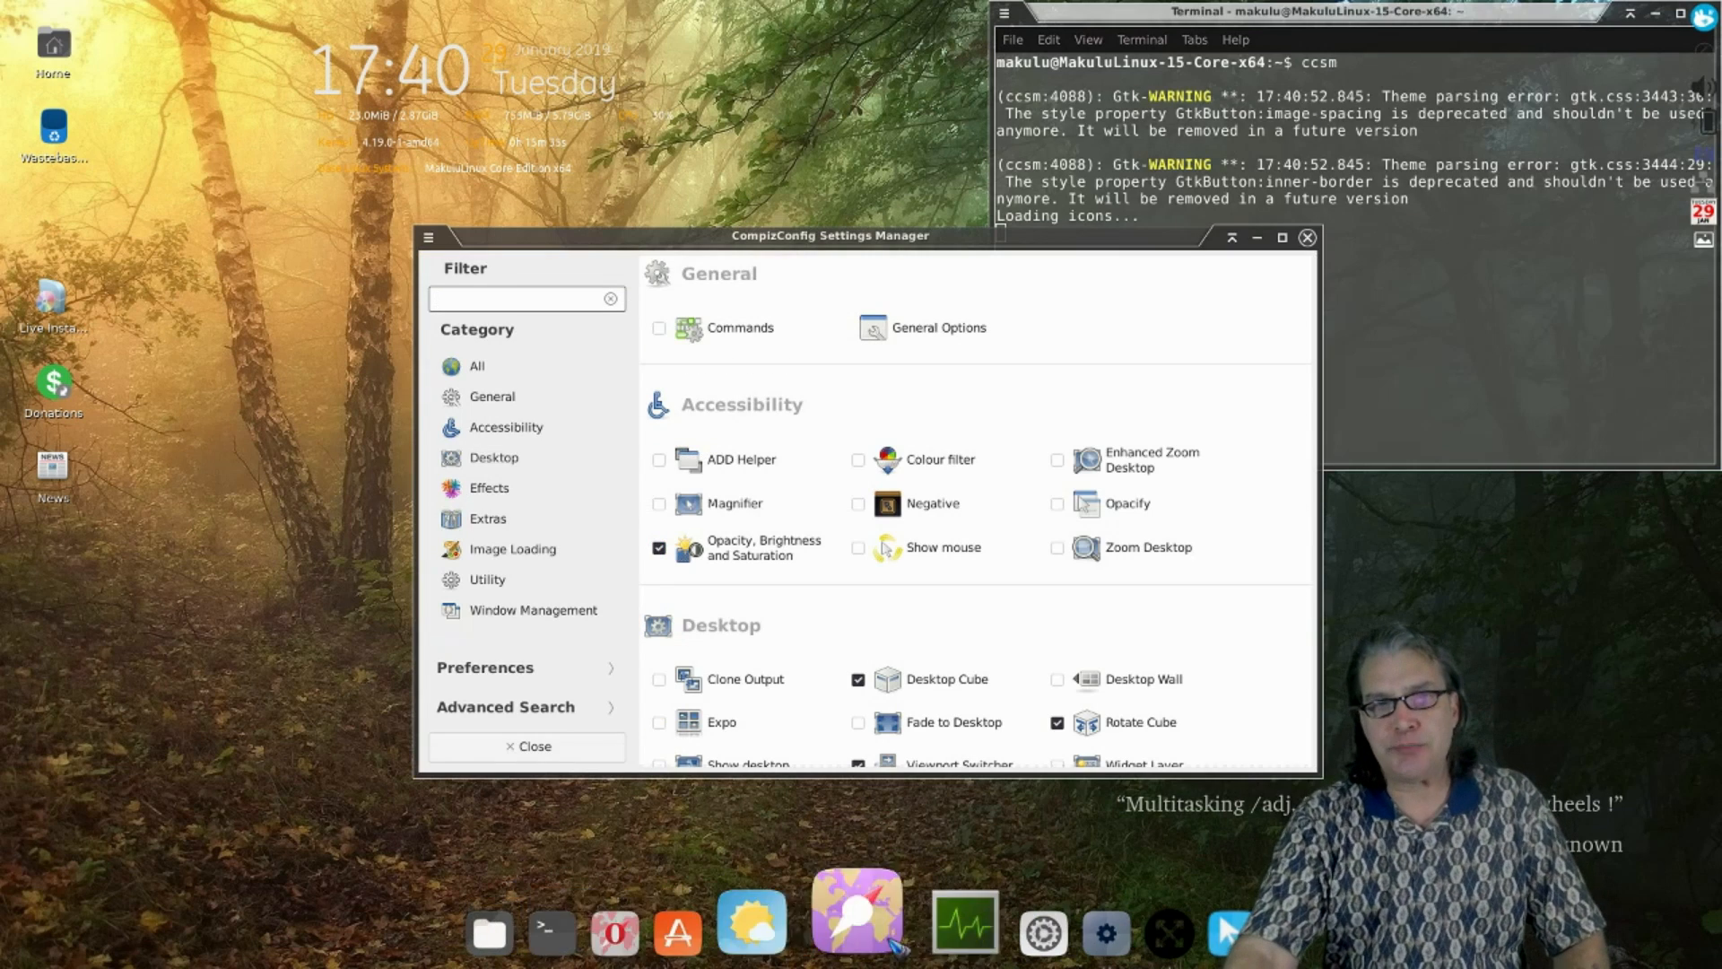
scroll(960, 621, "down", 5)
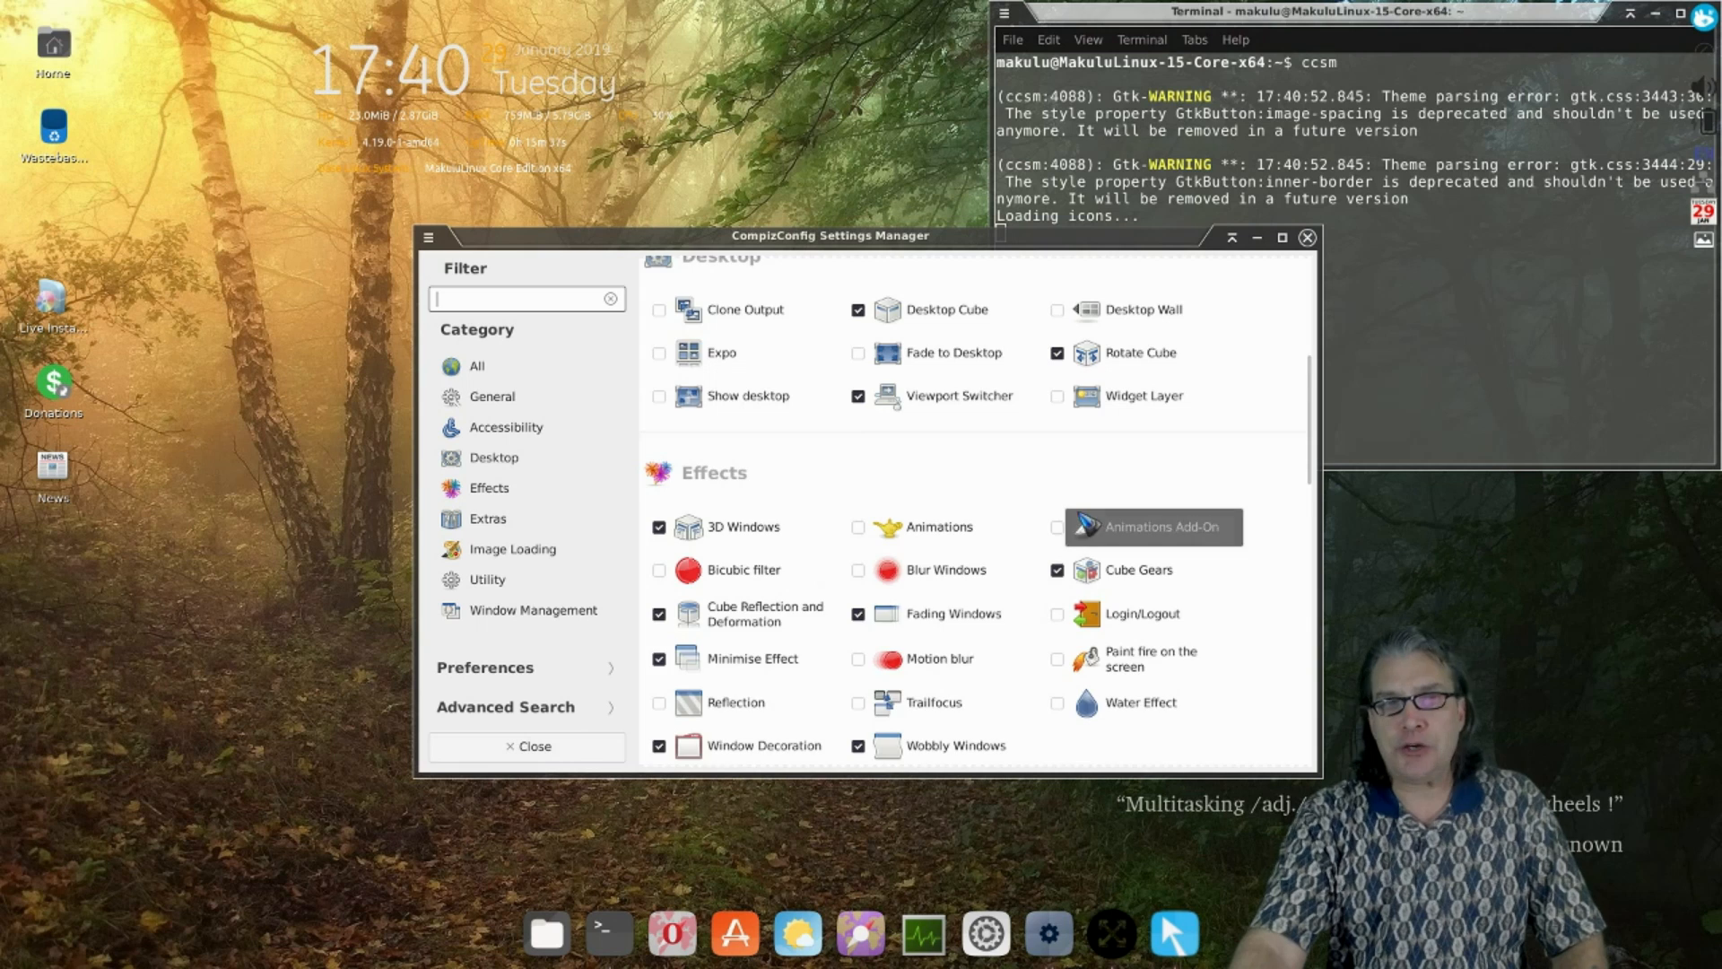
scroll(1079, 517, "down", 3)
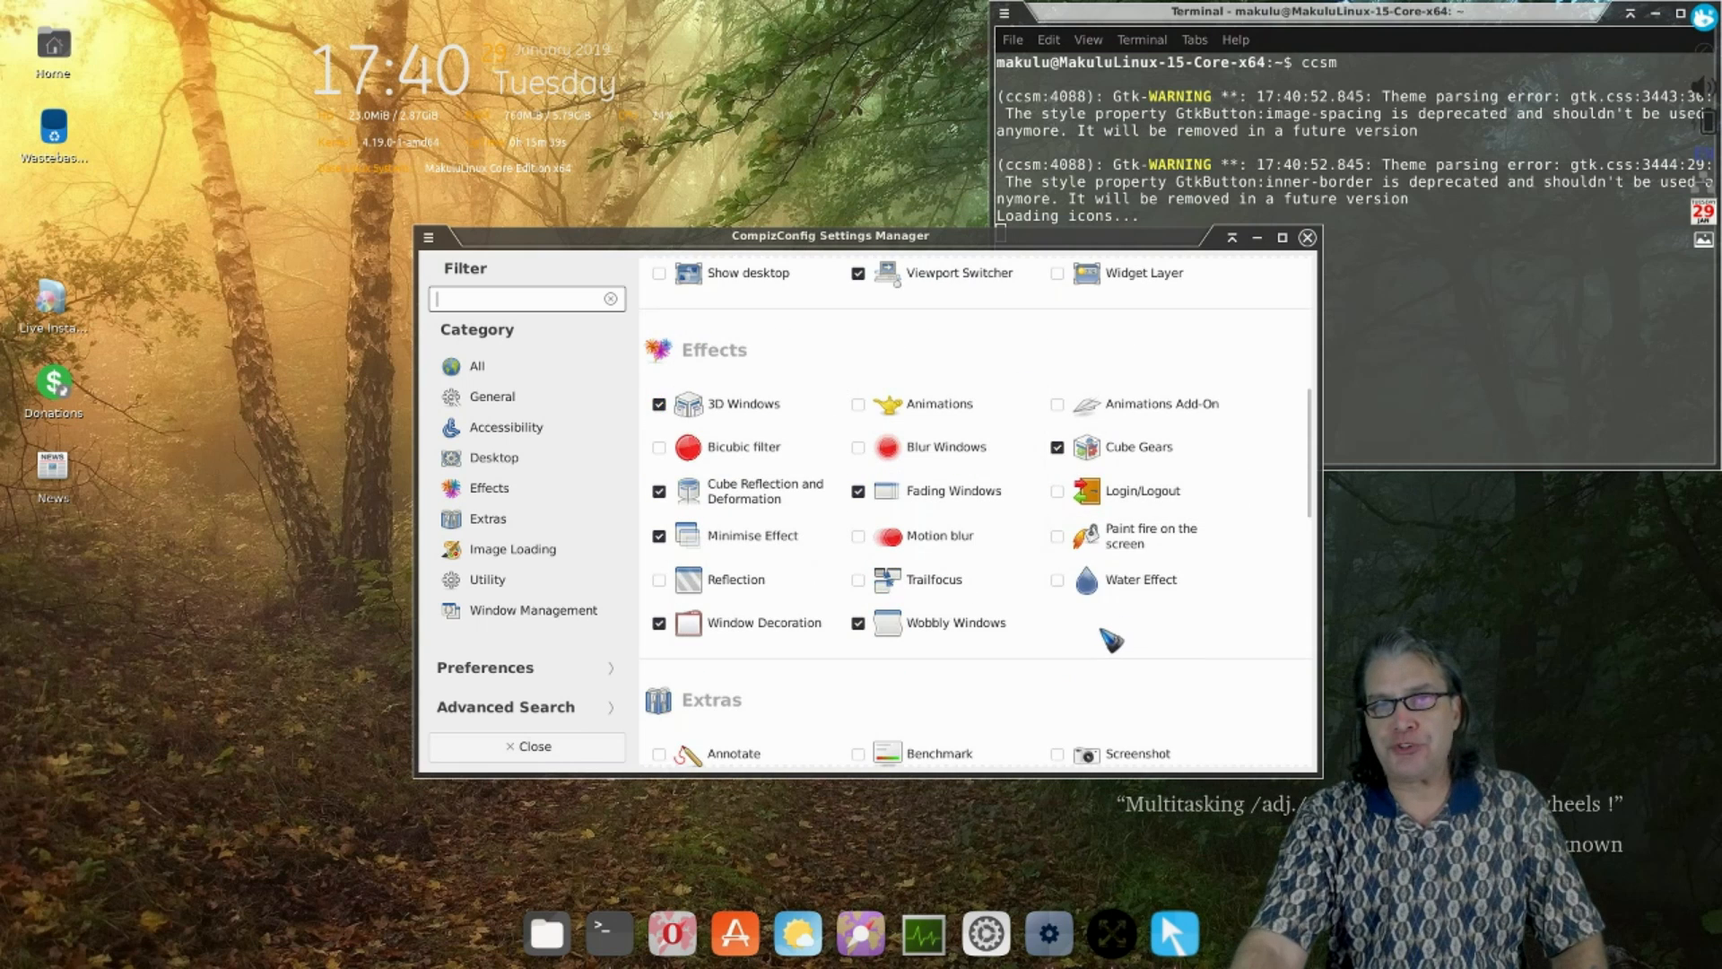
scroll(1110, 640, "up", 15)
scroll(1178, 600, "down", 17)
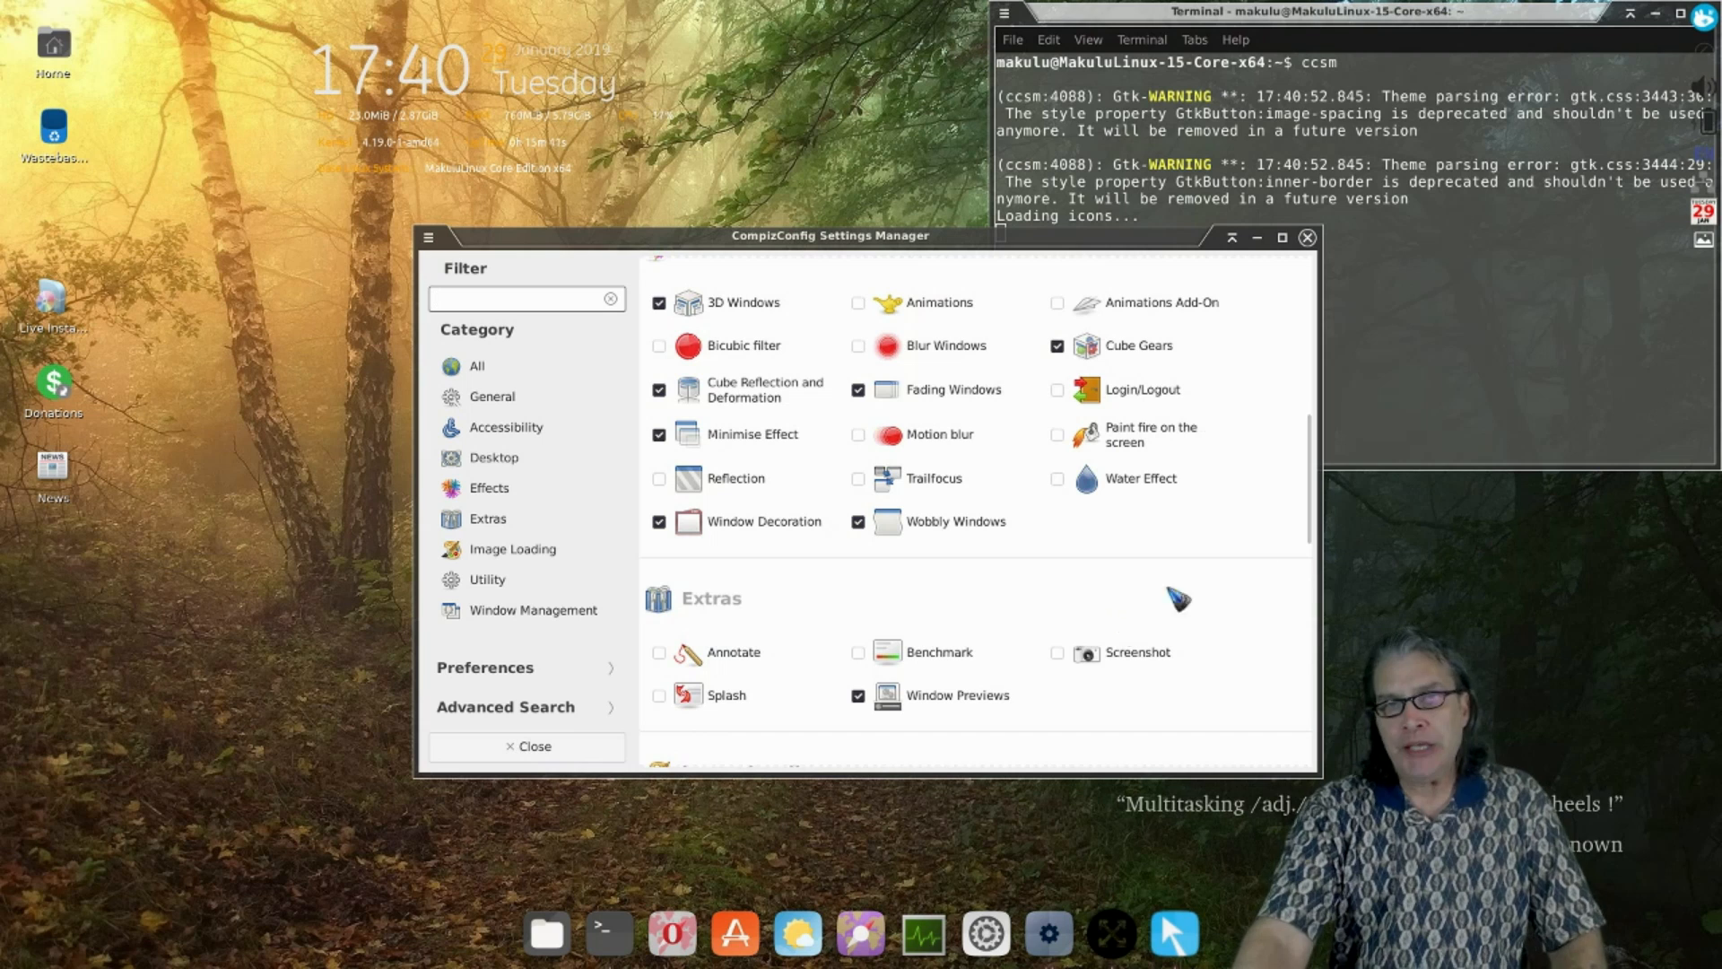
left_click(1307, 237)
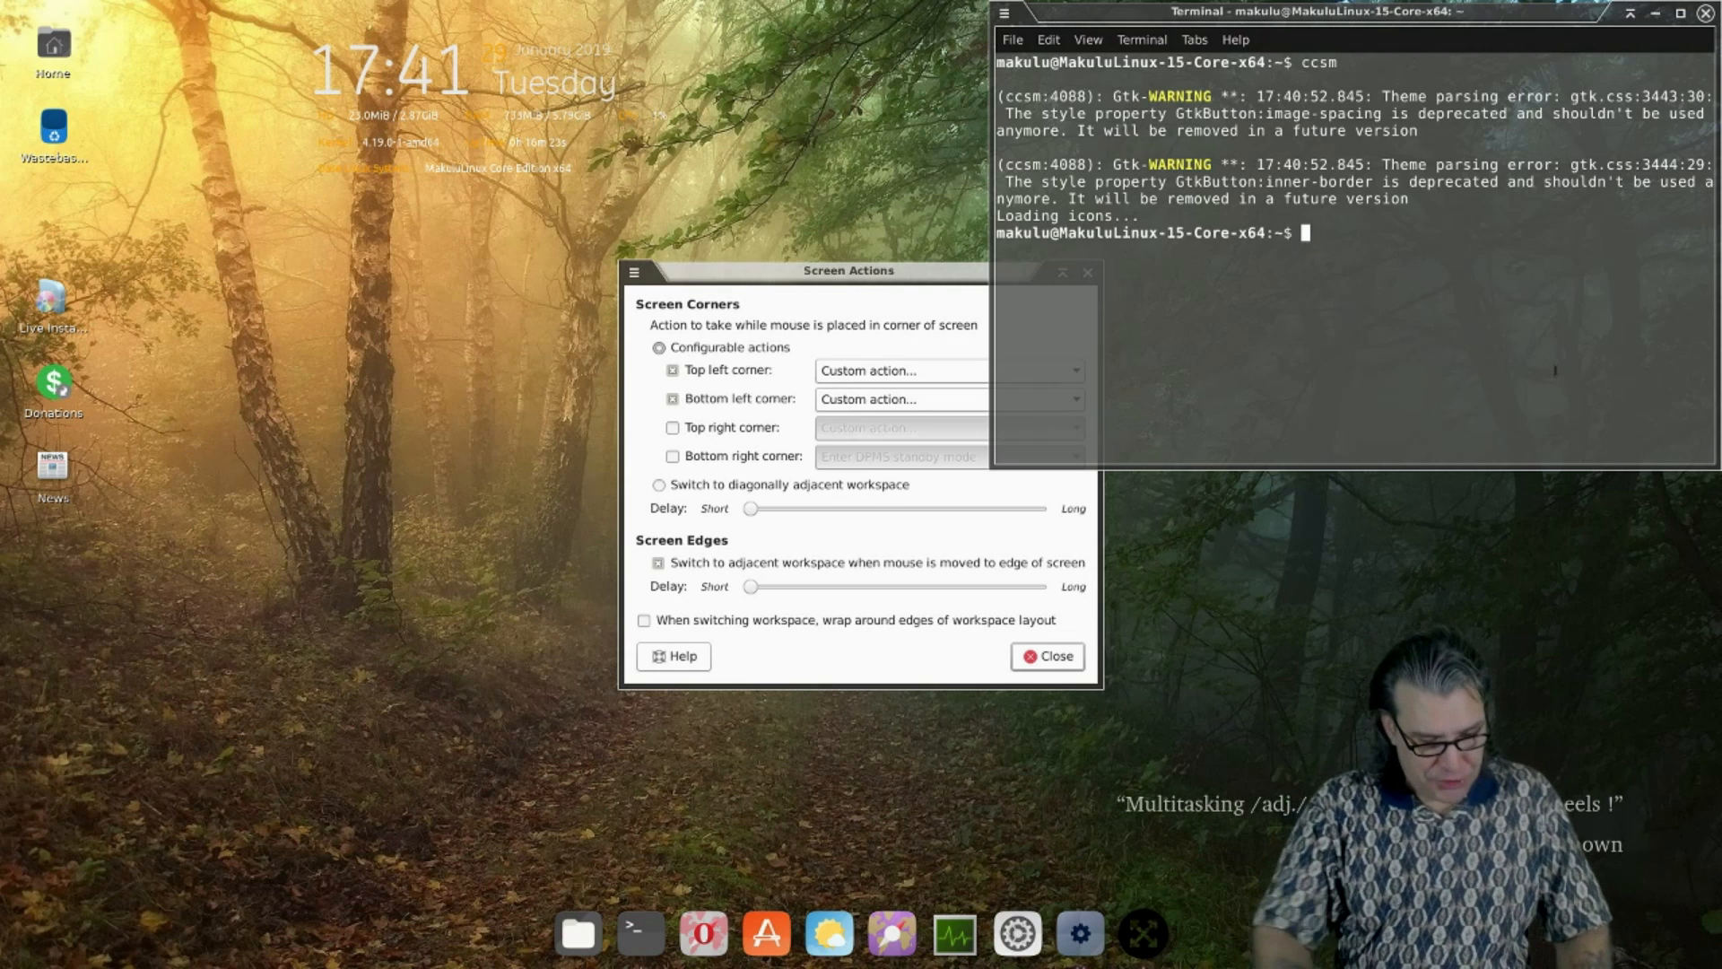
type("compiu")
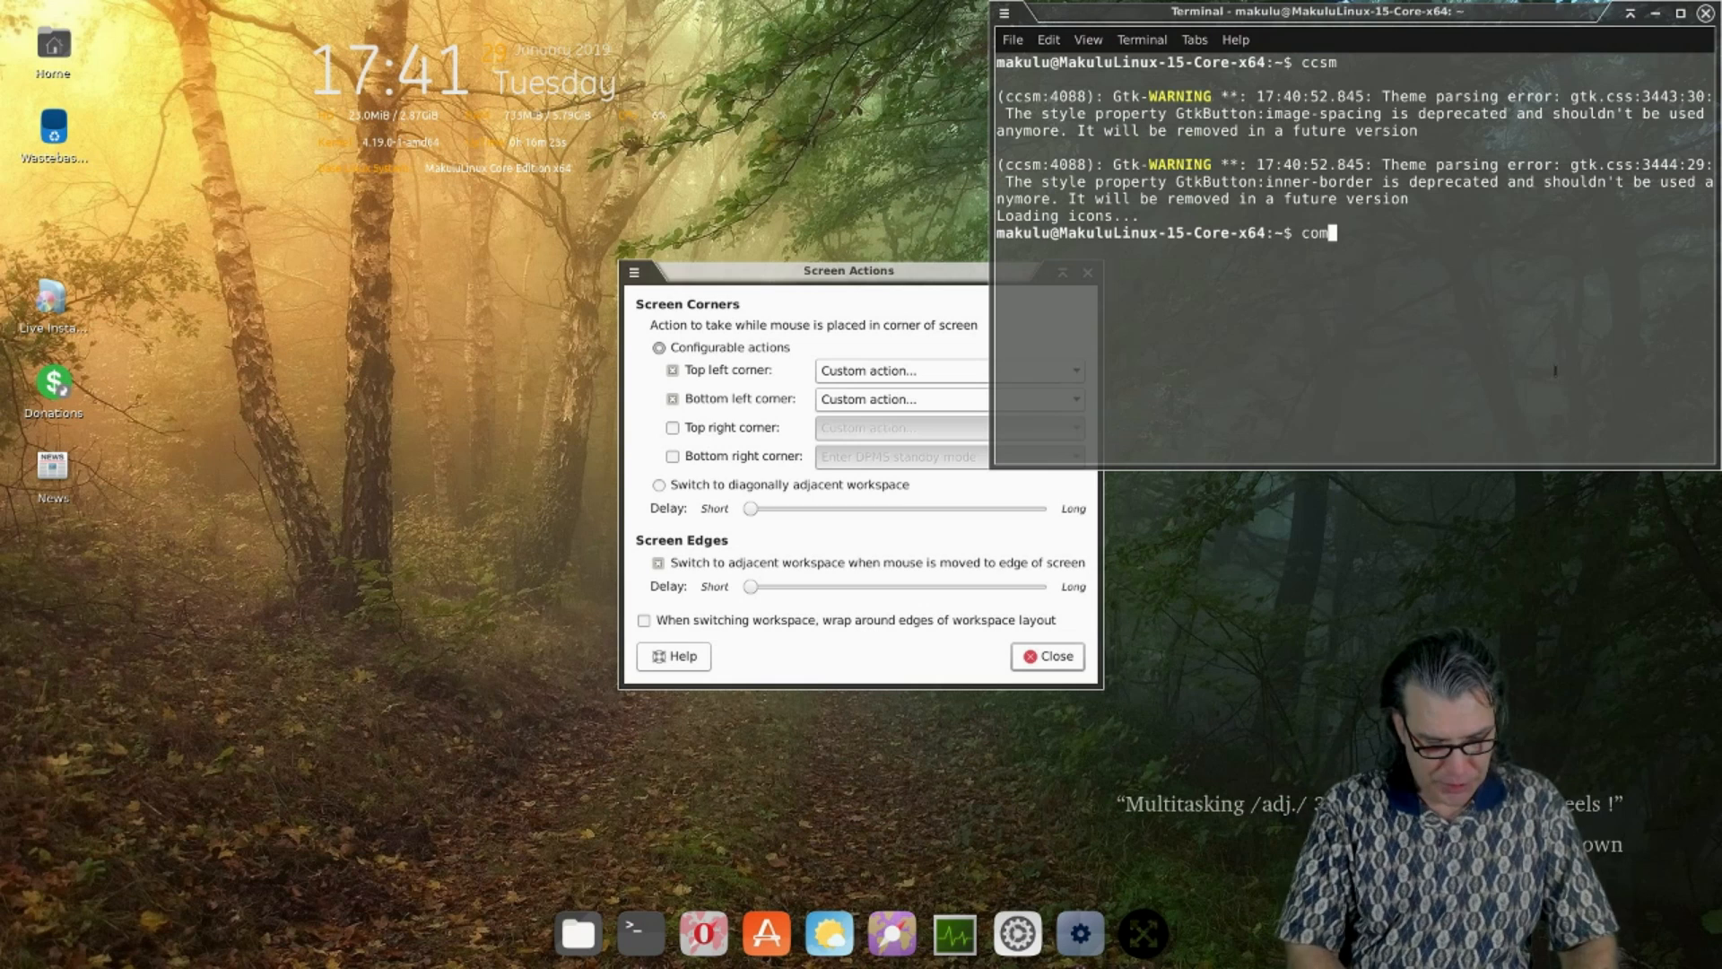
key("BackSpace")
key("BackSpace")
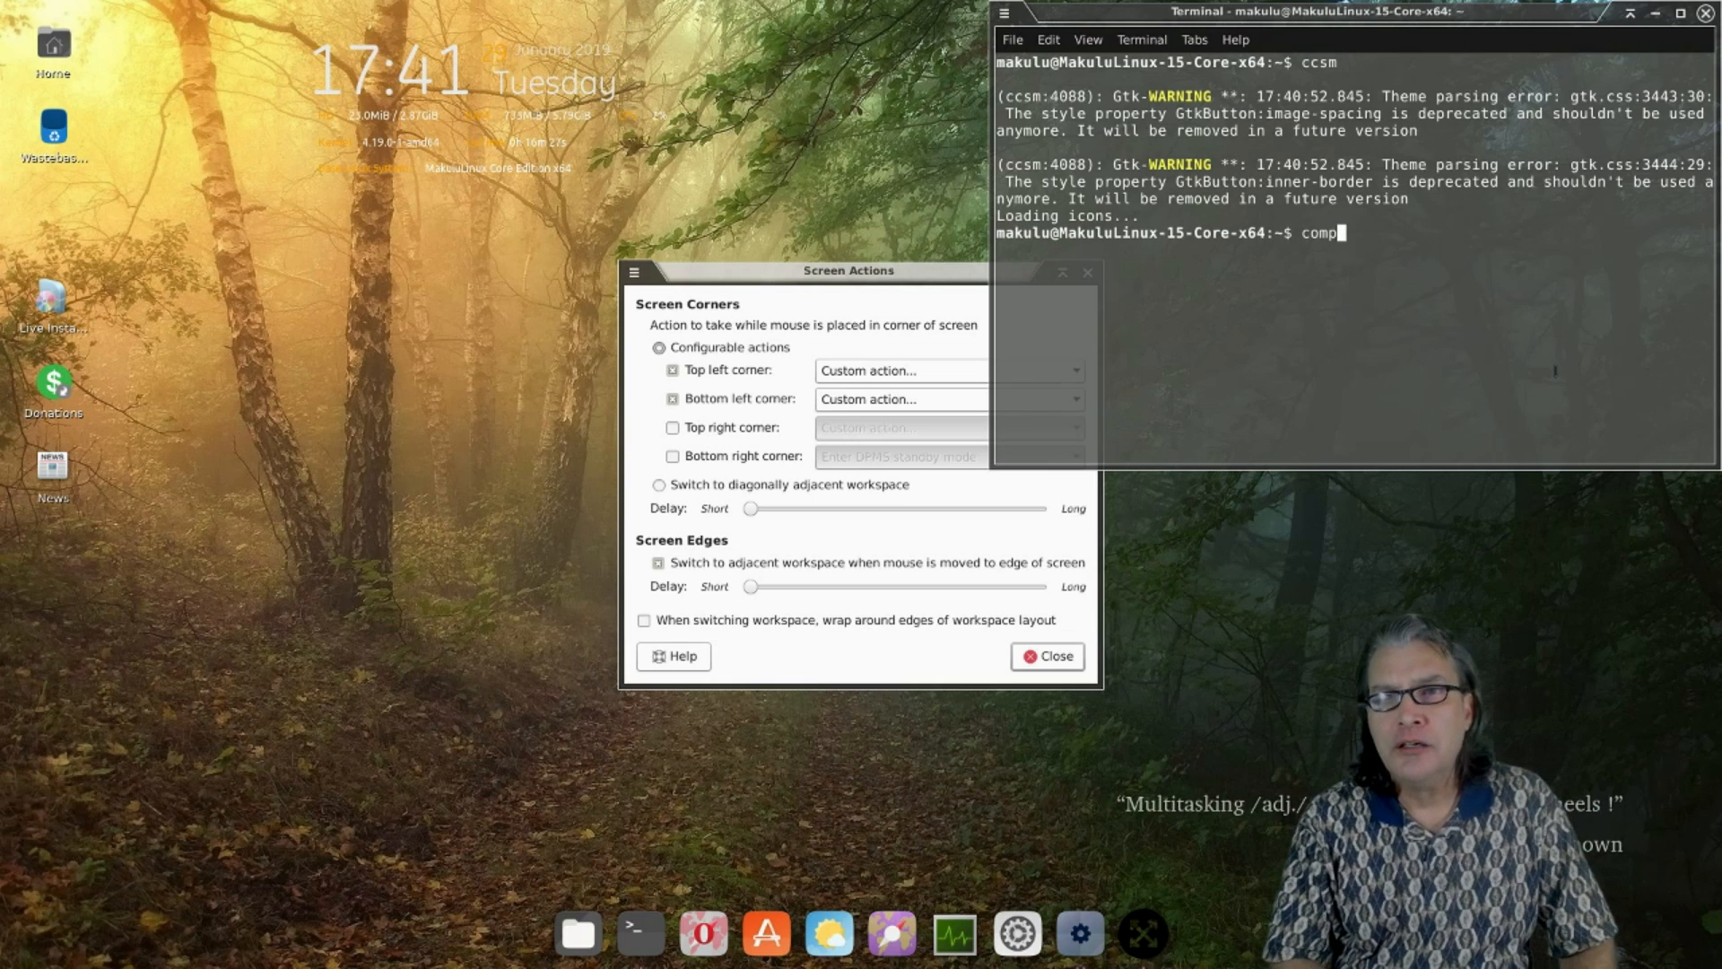
type("iz ")
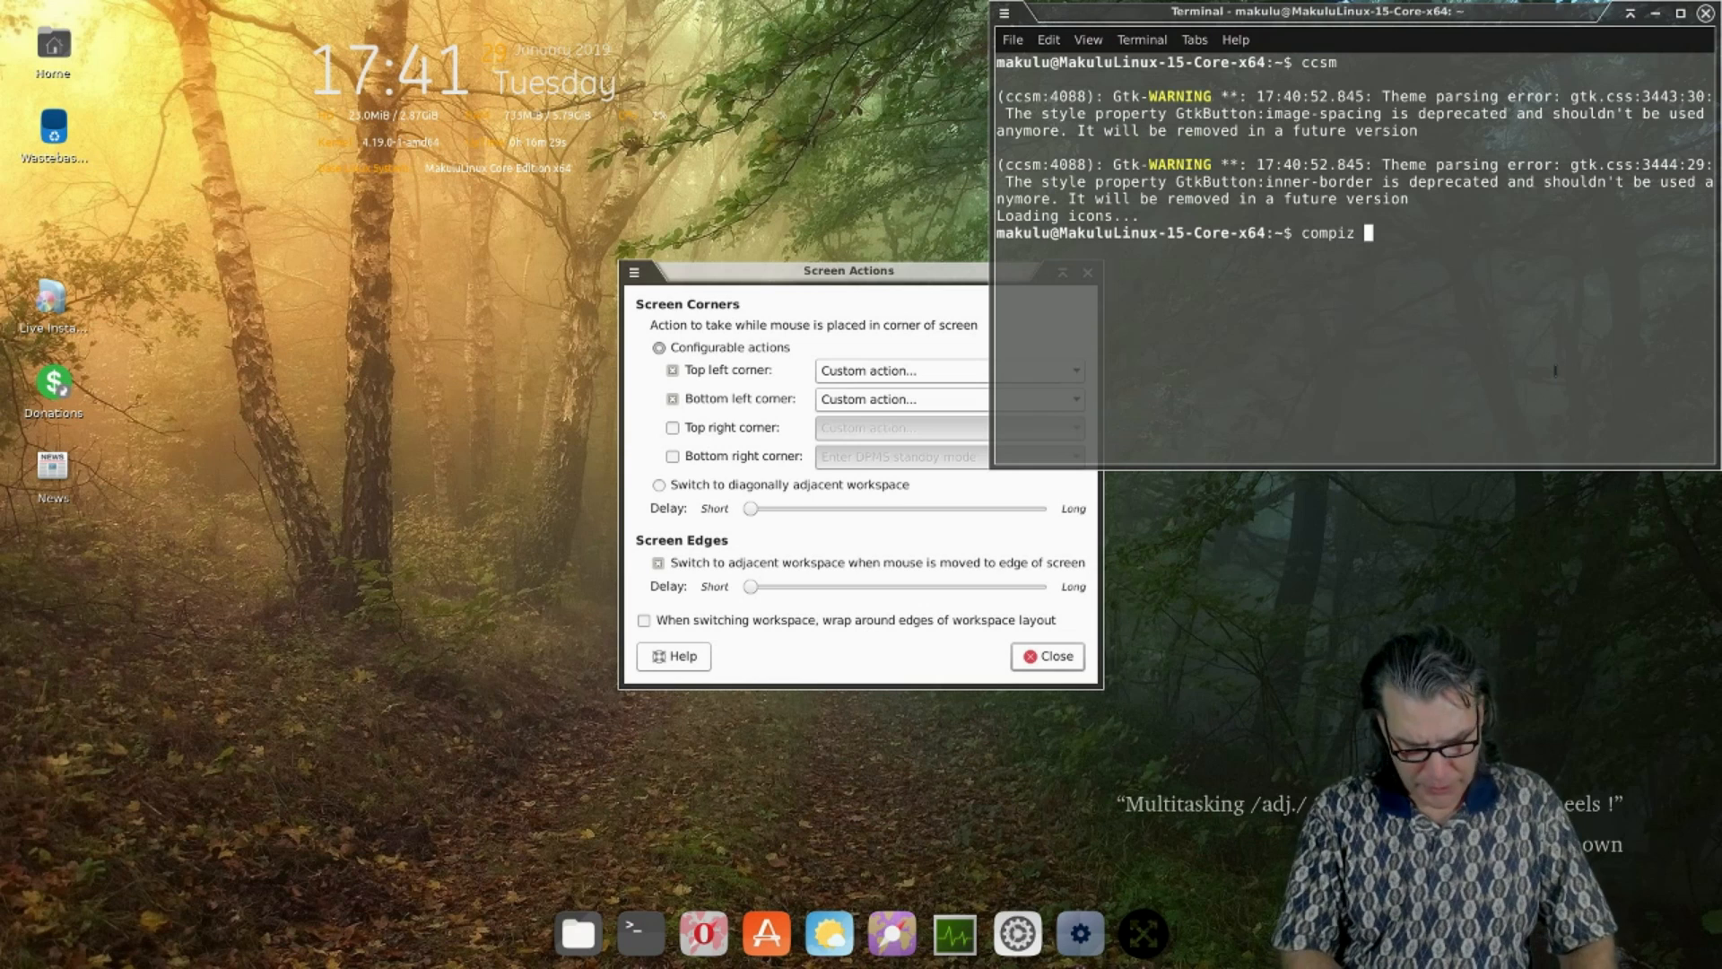
type("--version")
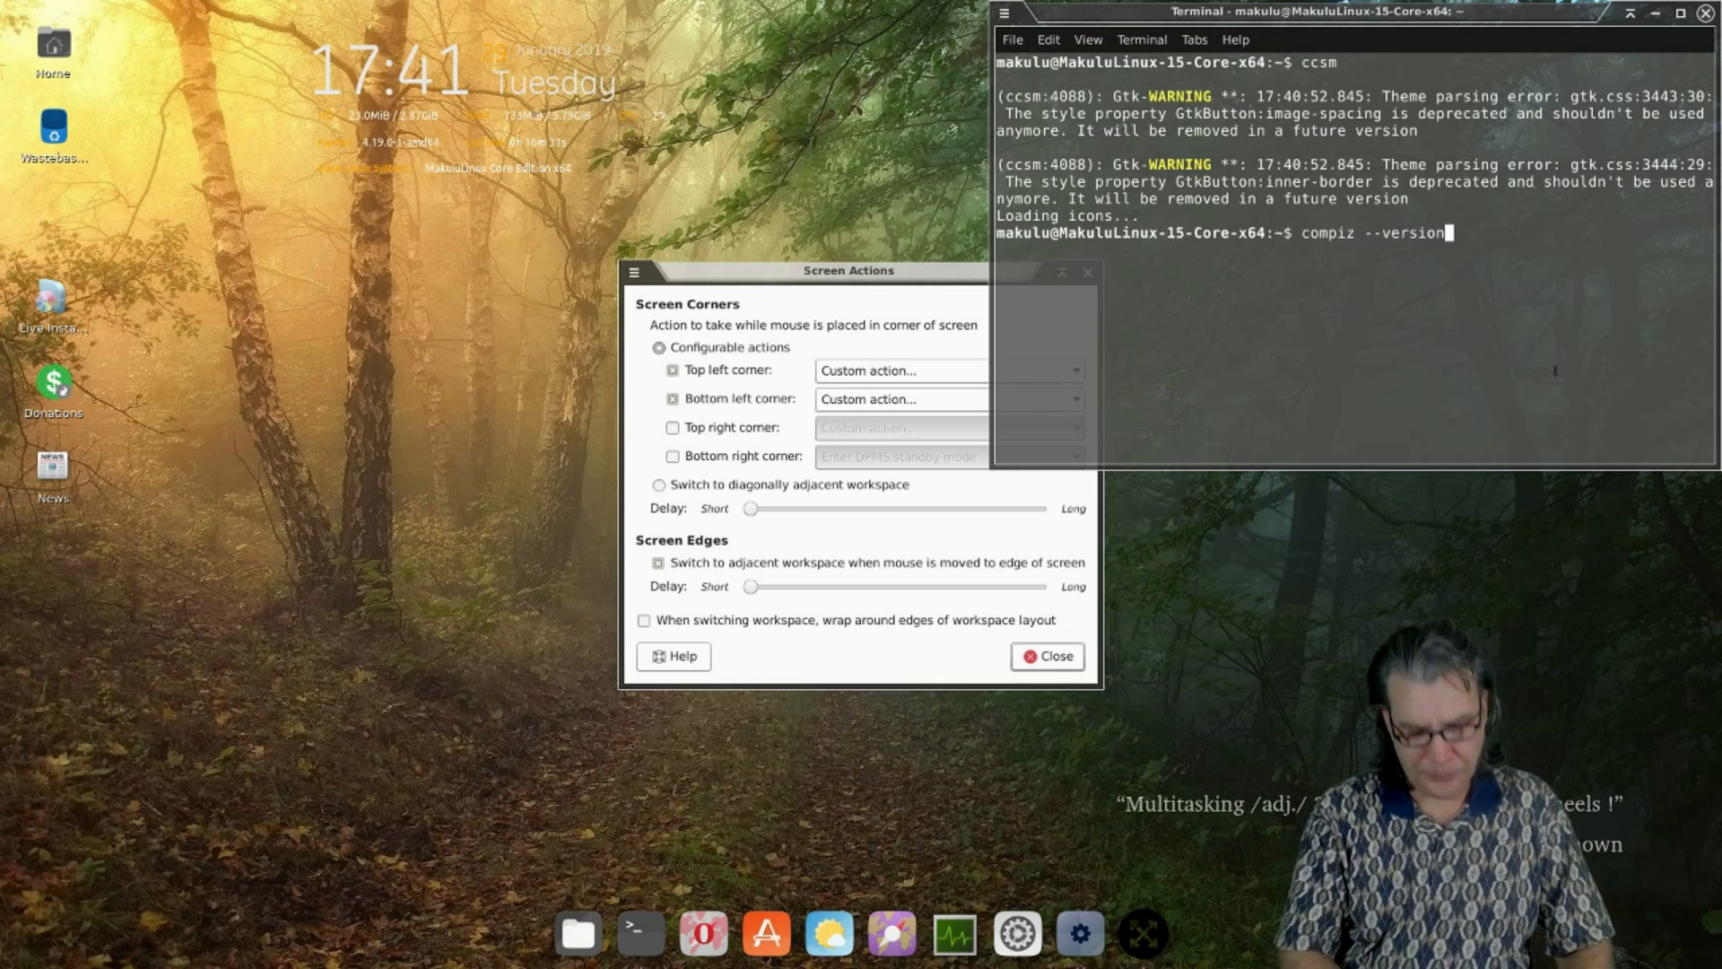
key("Return")
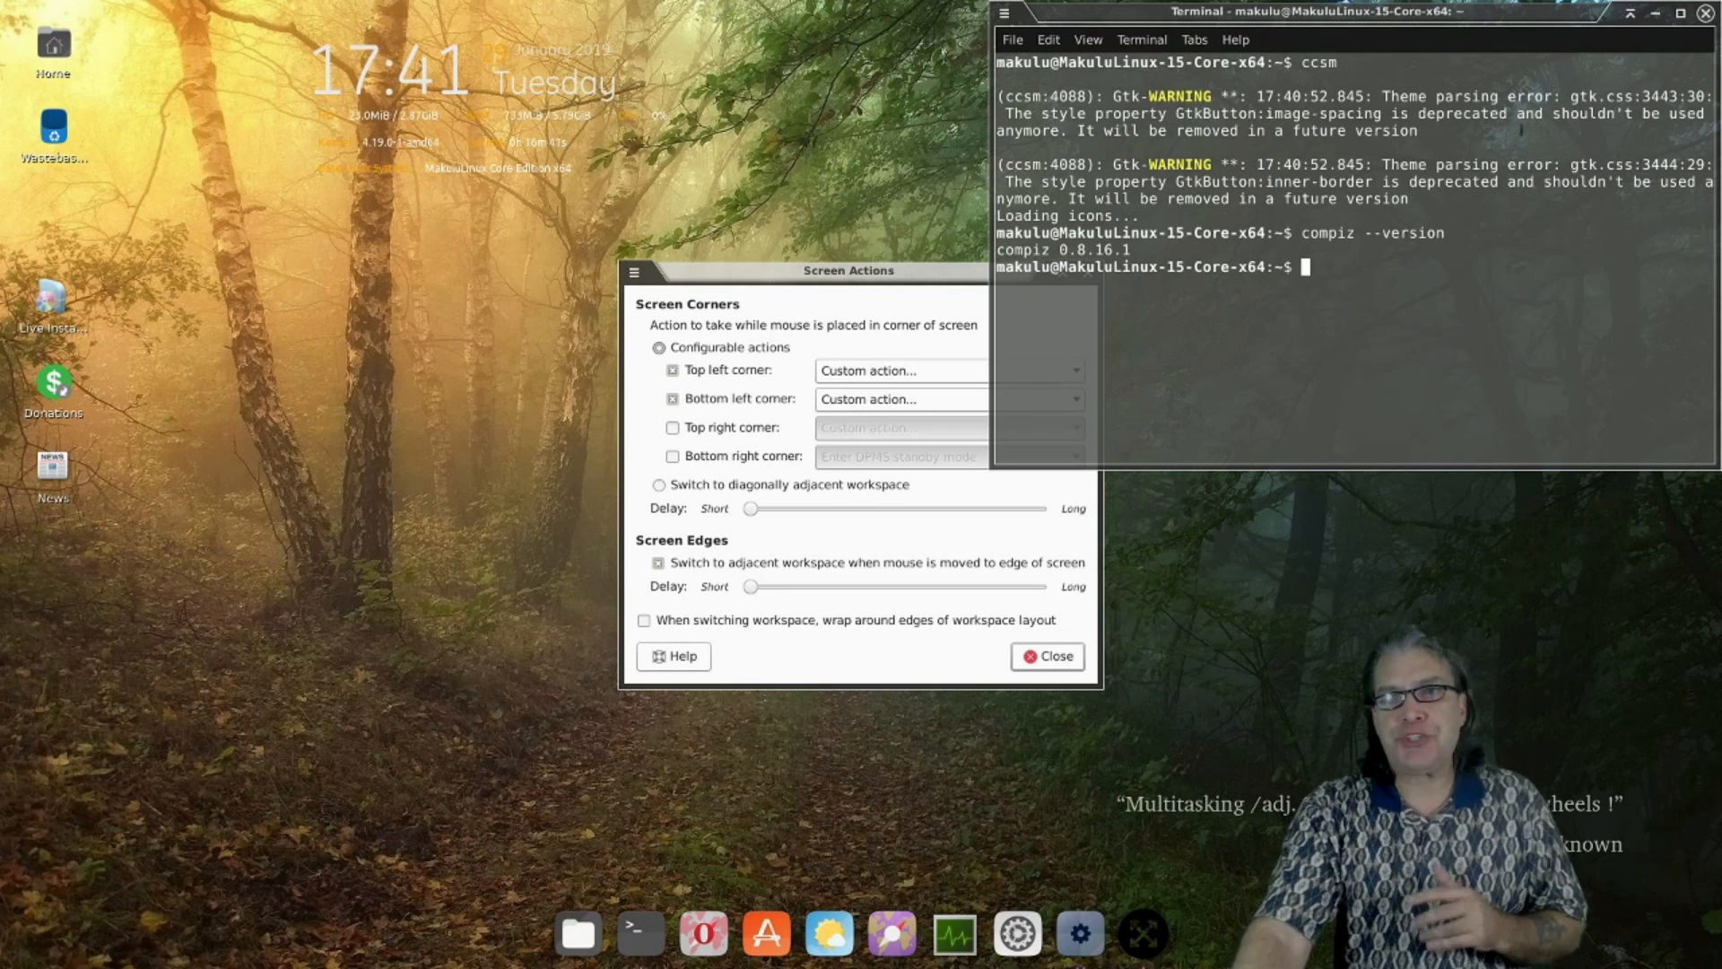
left_click(1706, 14)
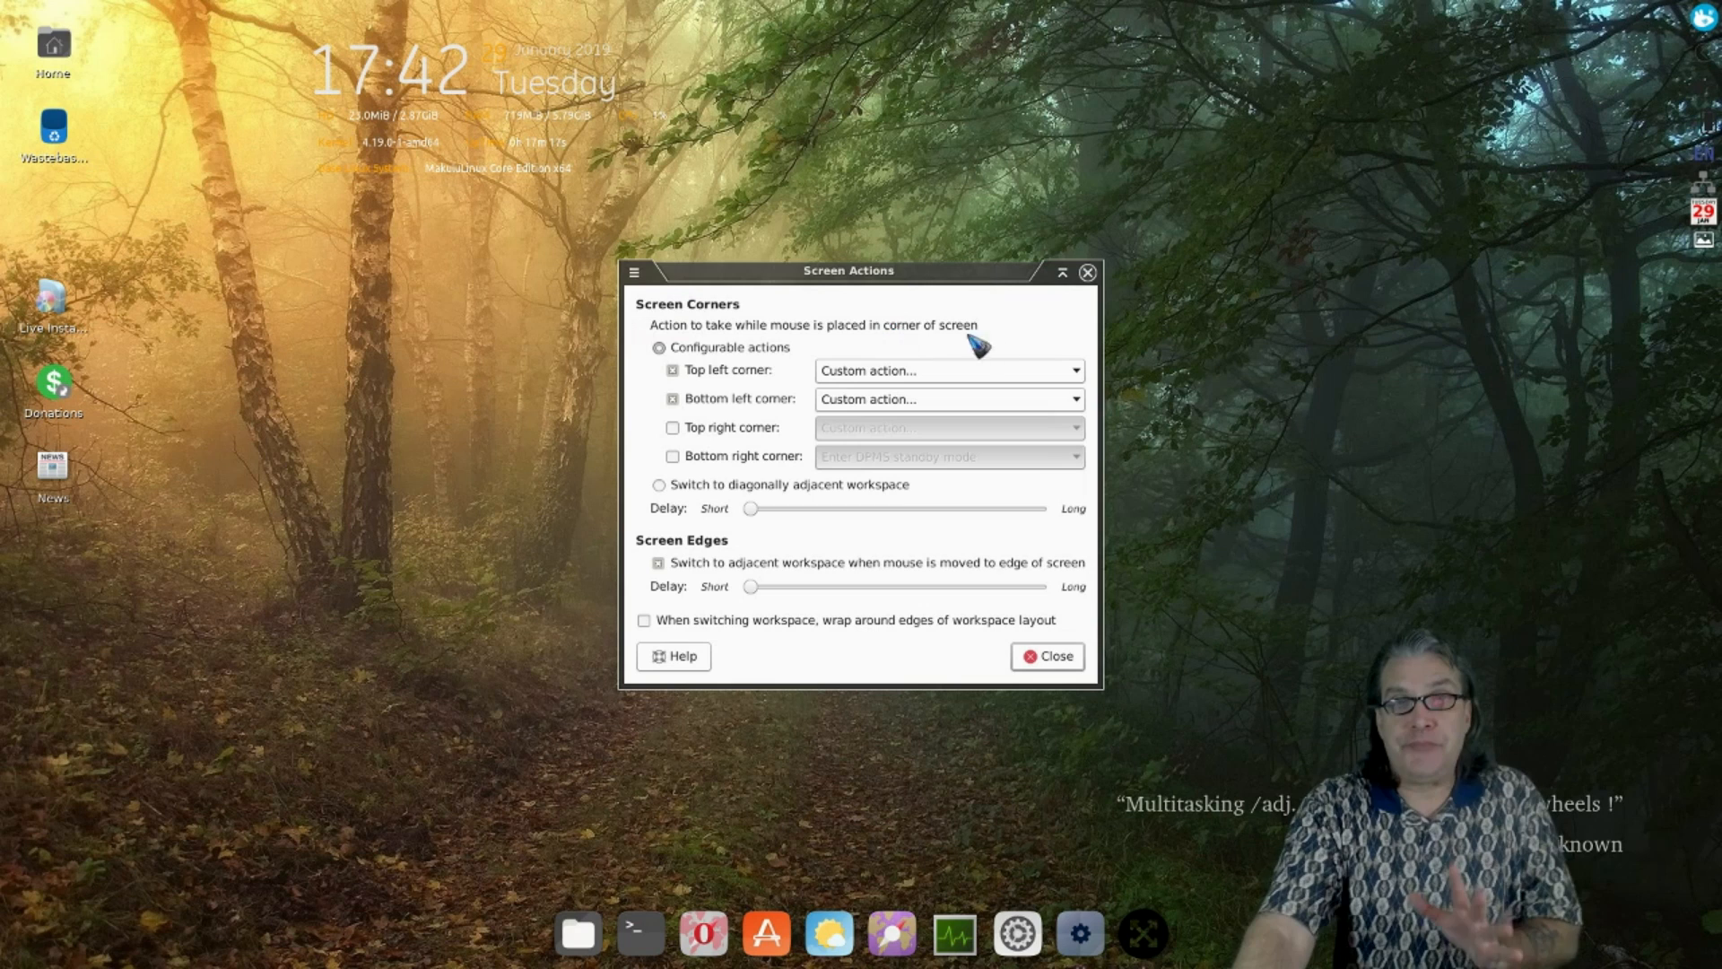
- Close Screen Actions and launch the Live Installer, moving Installation Options higher on screen
left_click(1087, 273)
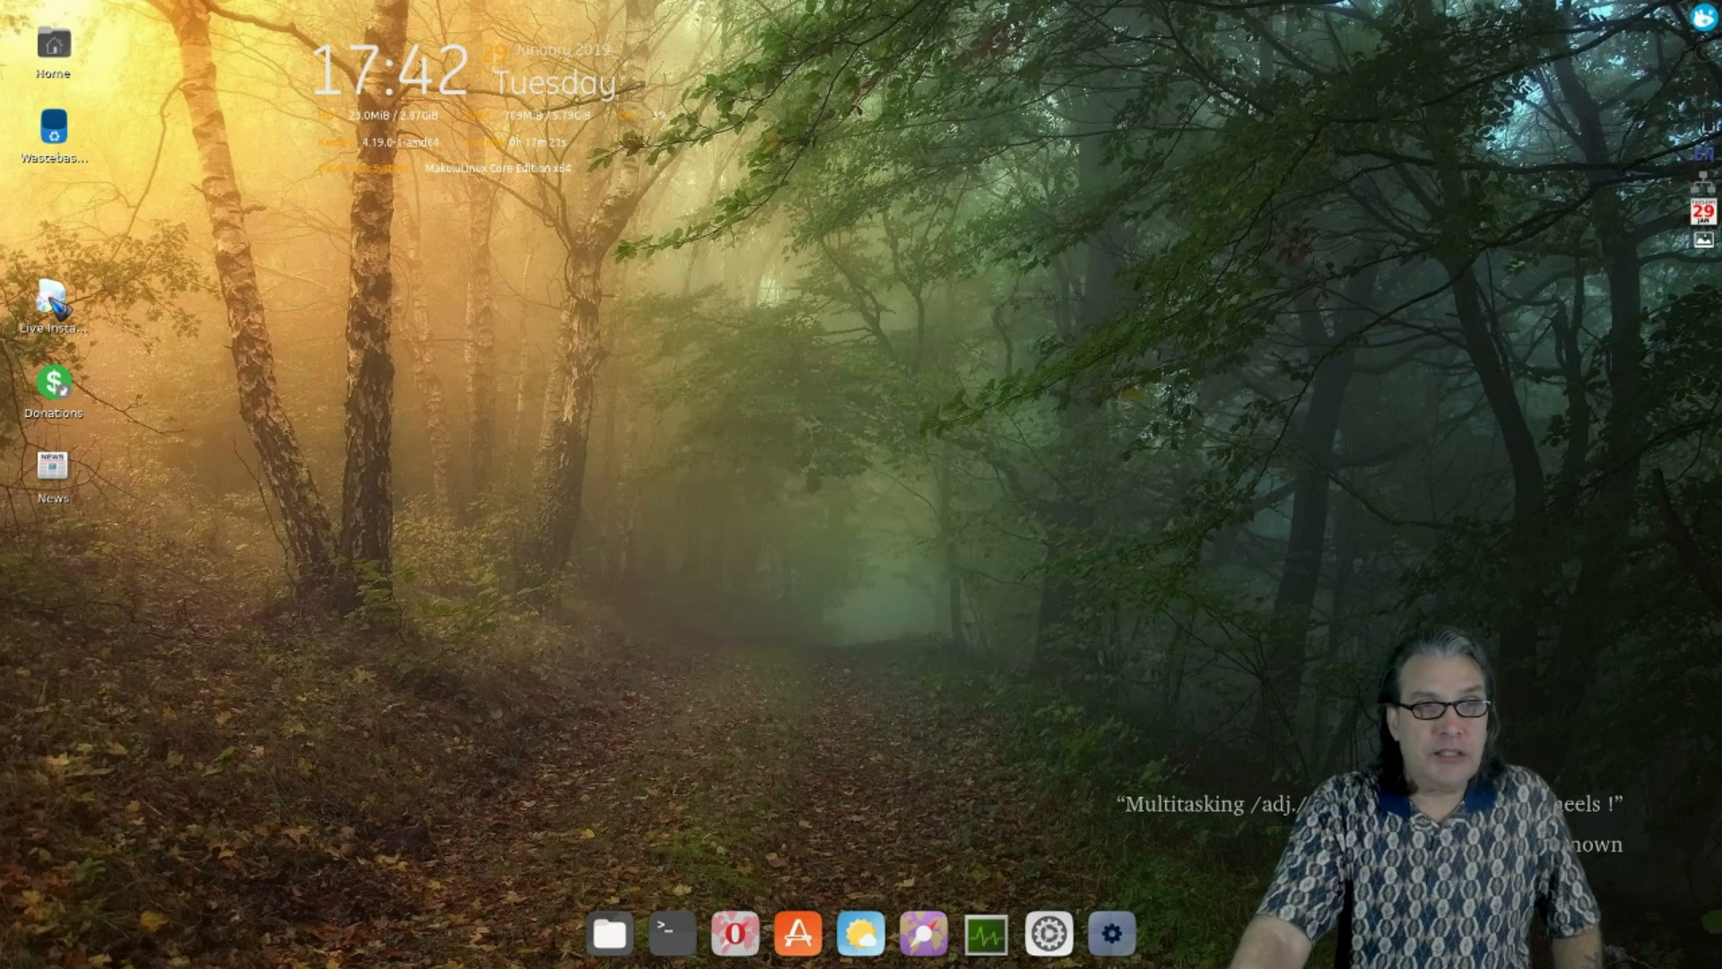
mouse_move(63, 308)
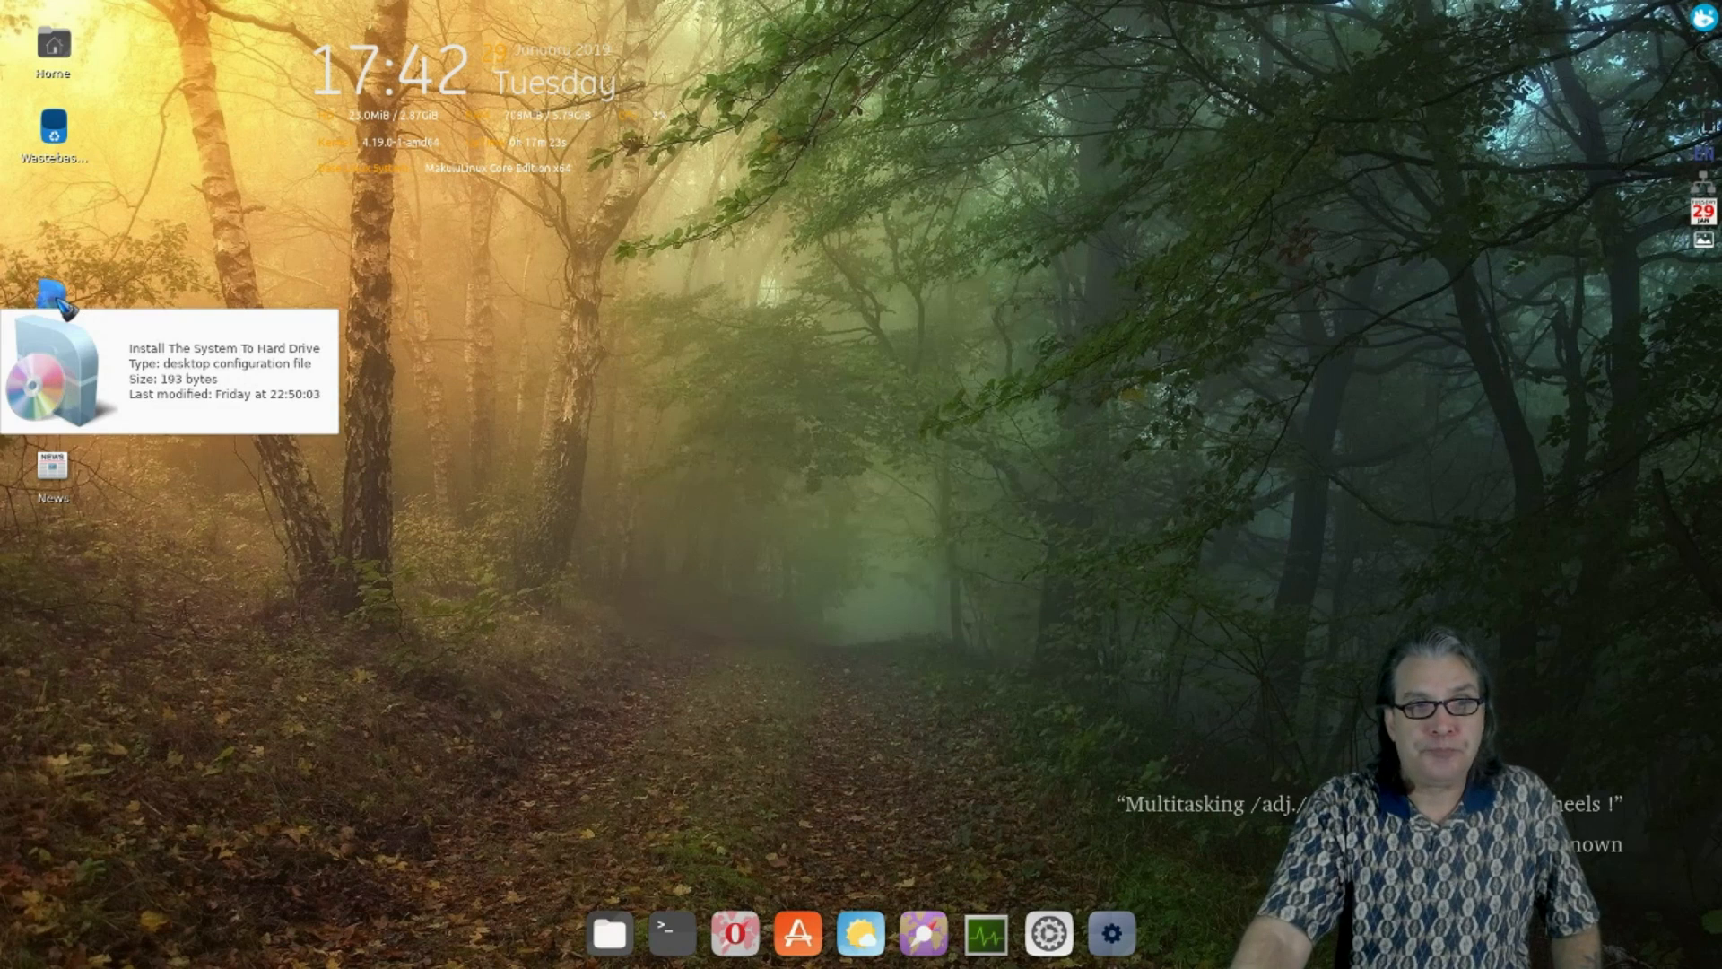
double_click(63, 308)
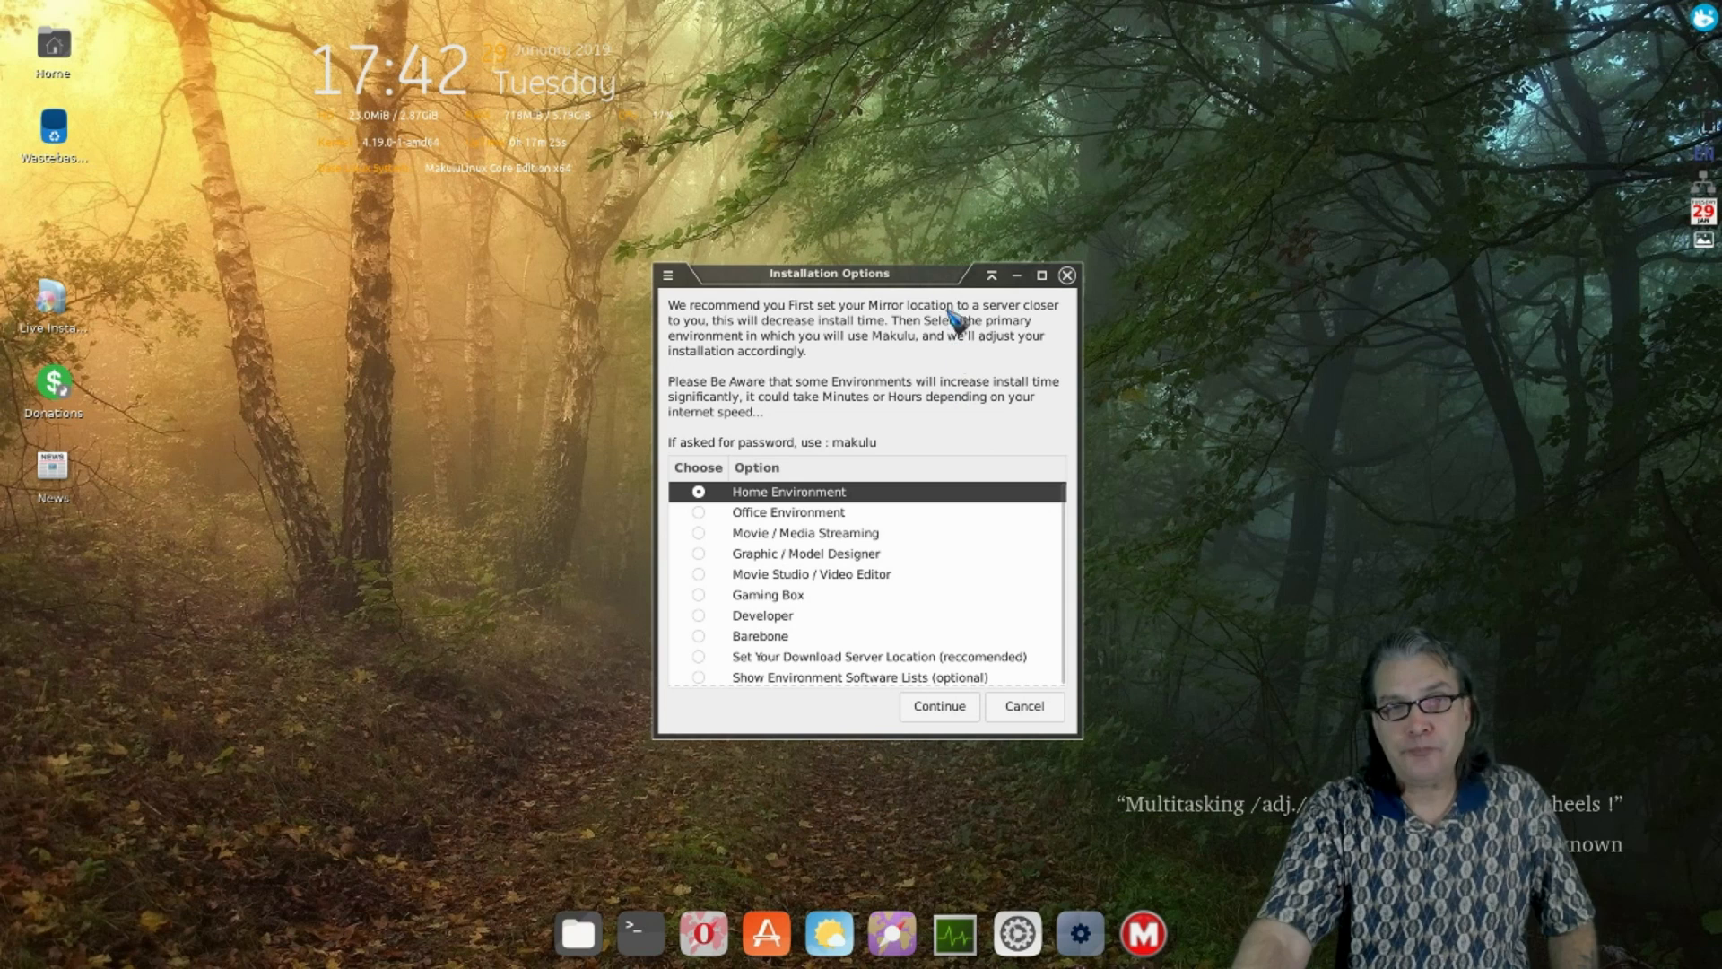
left_click_drag(914, 274, 917, 176)
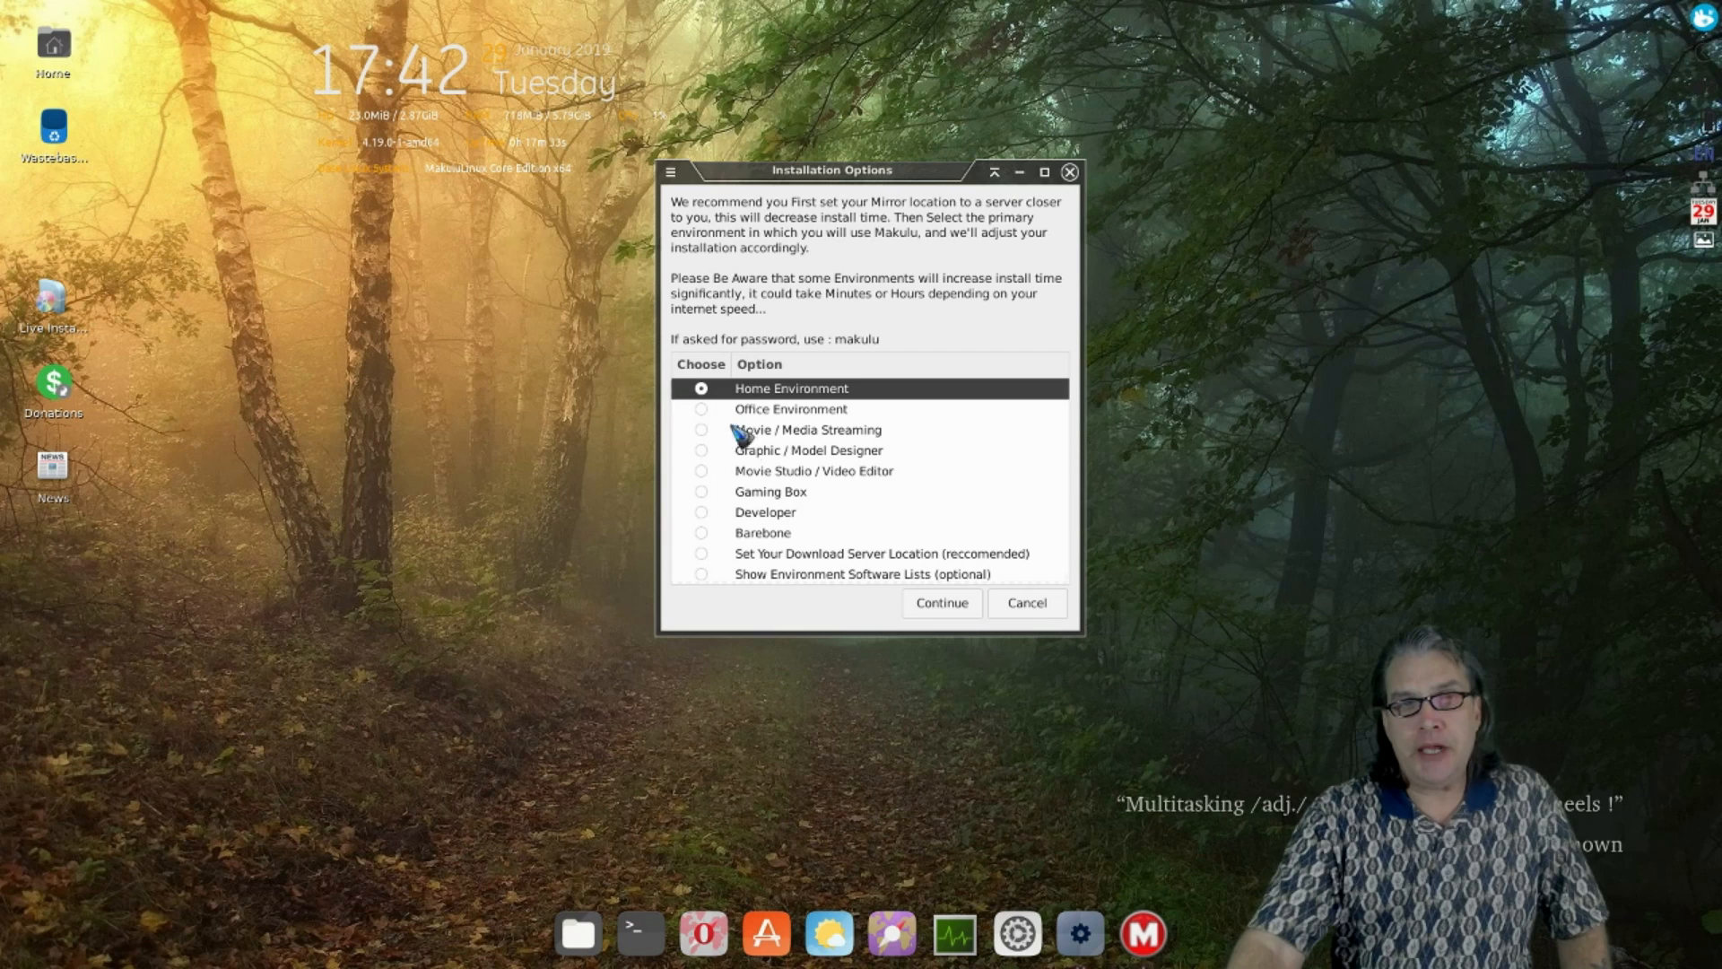
- Choose and confirm the Barebone environment, dismiss its notice, and cancel the password prompt
left_click(767, 536)
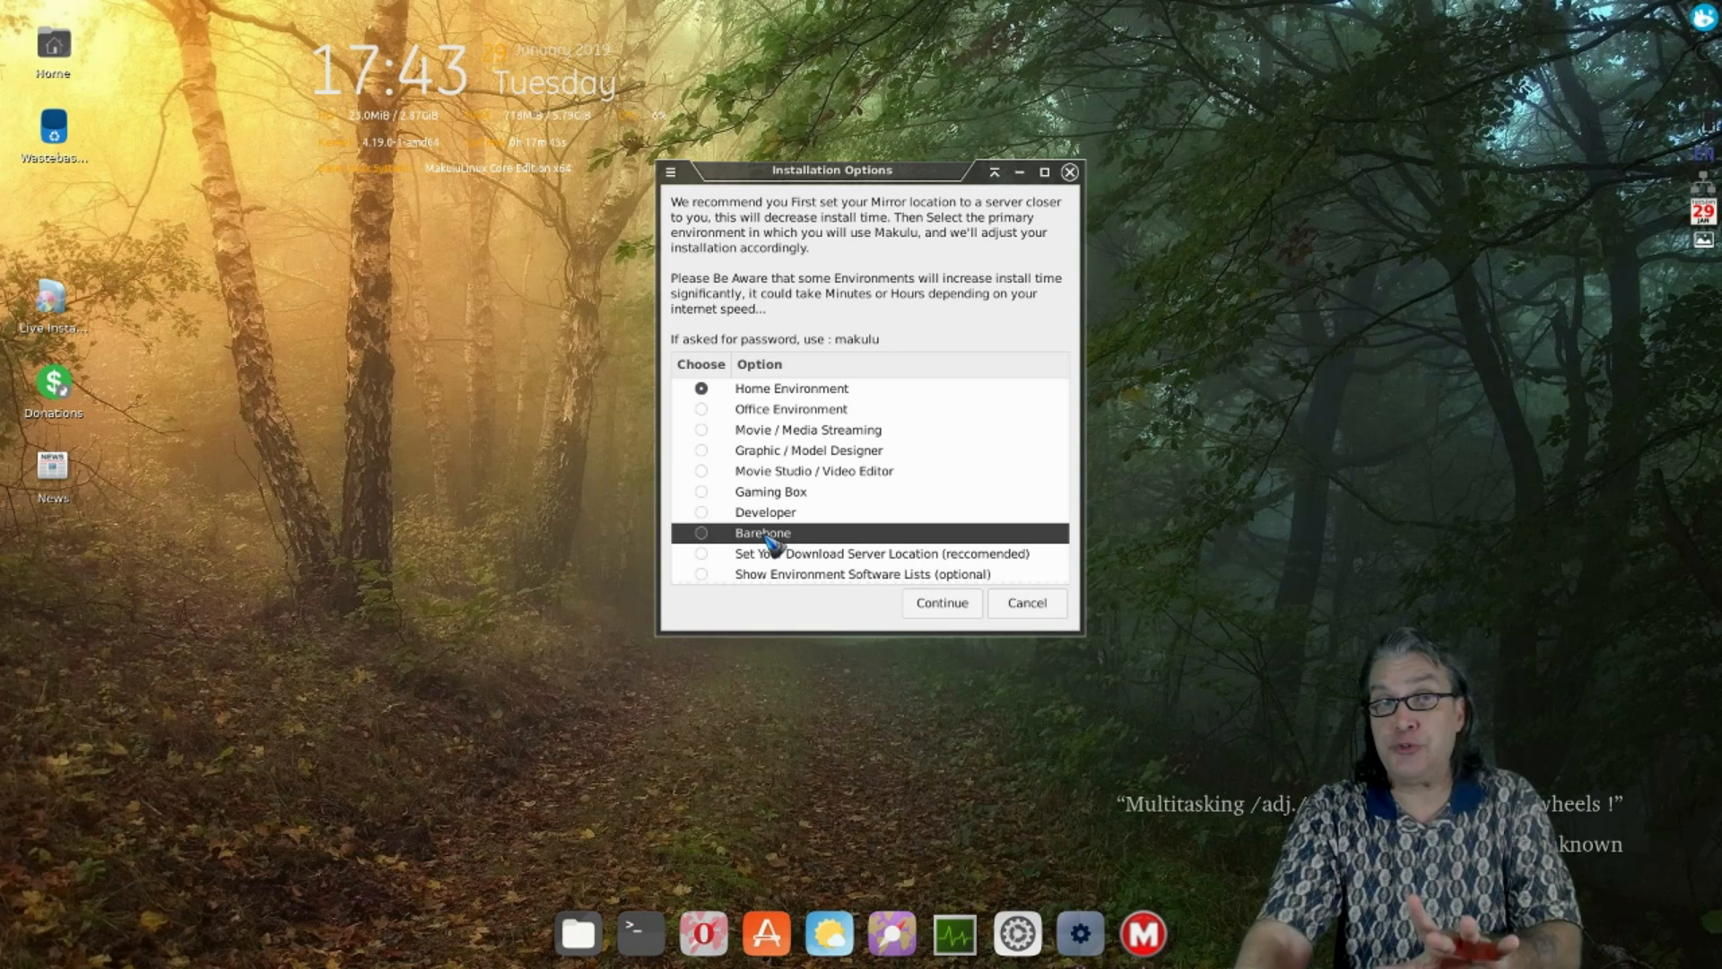
left_click(723, 537)
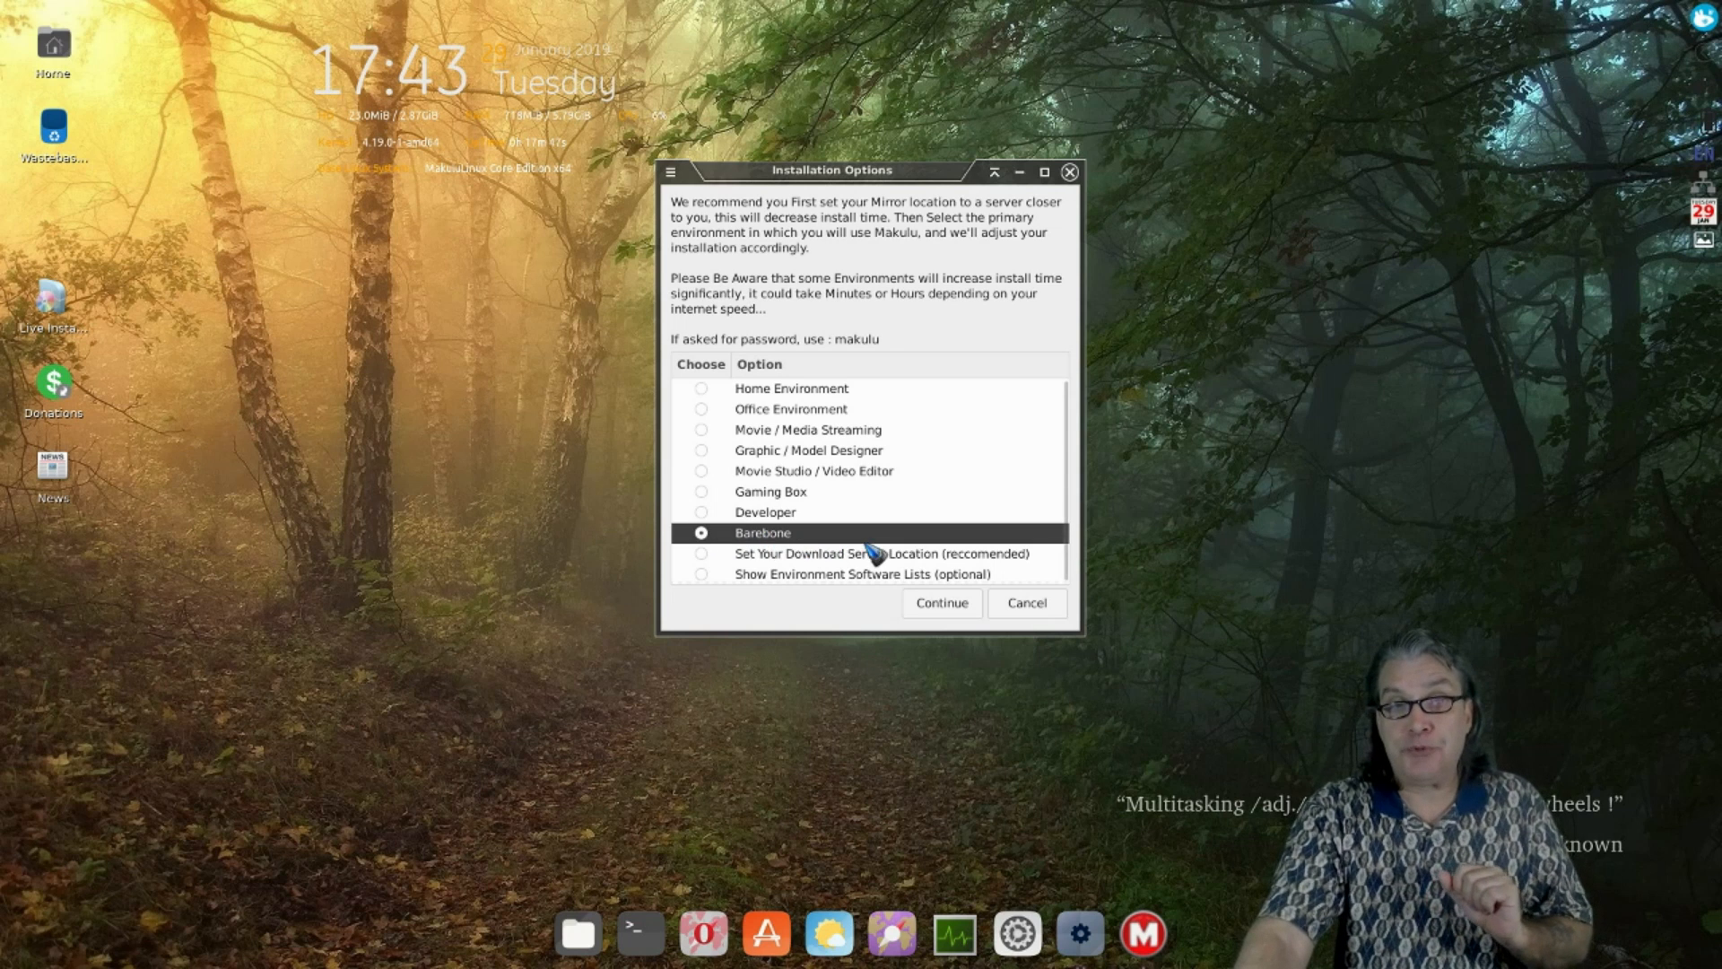
left_click(969, 615)
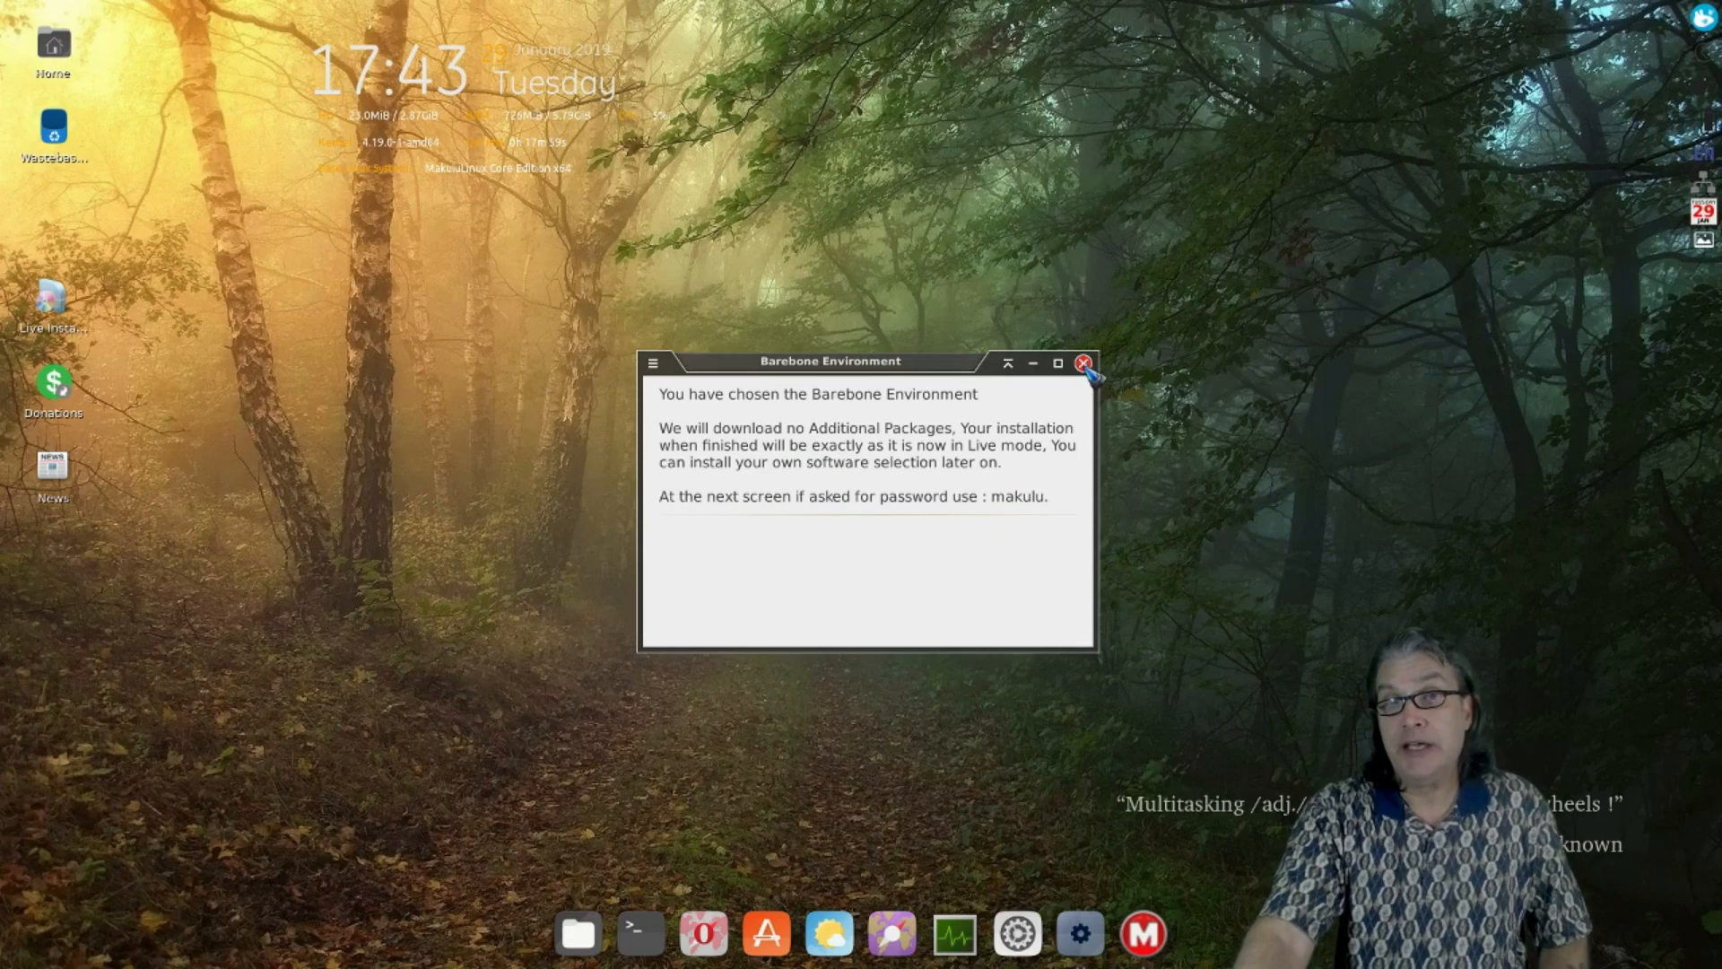
left_click(1084, 364)
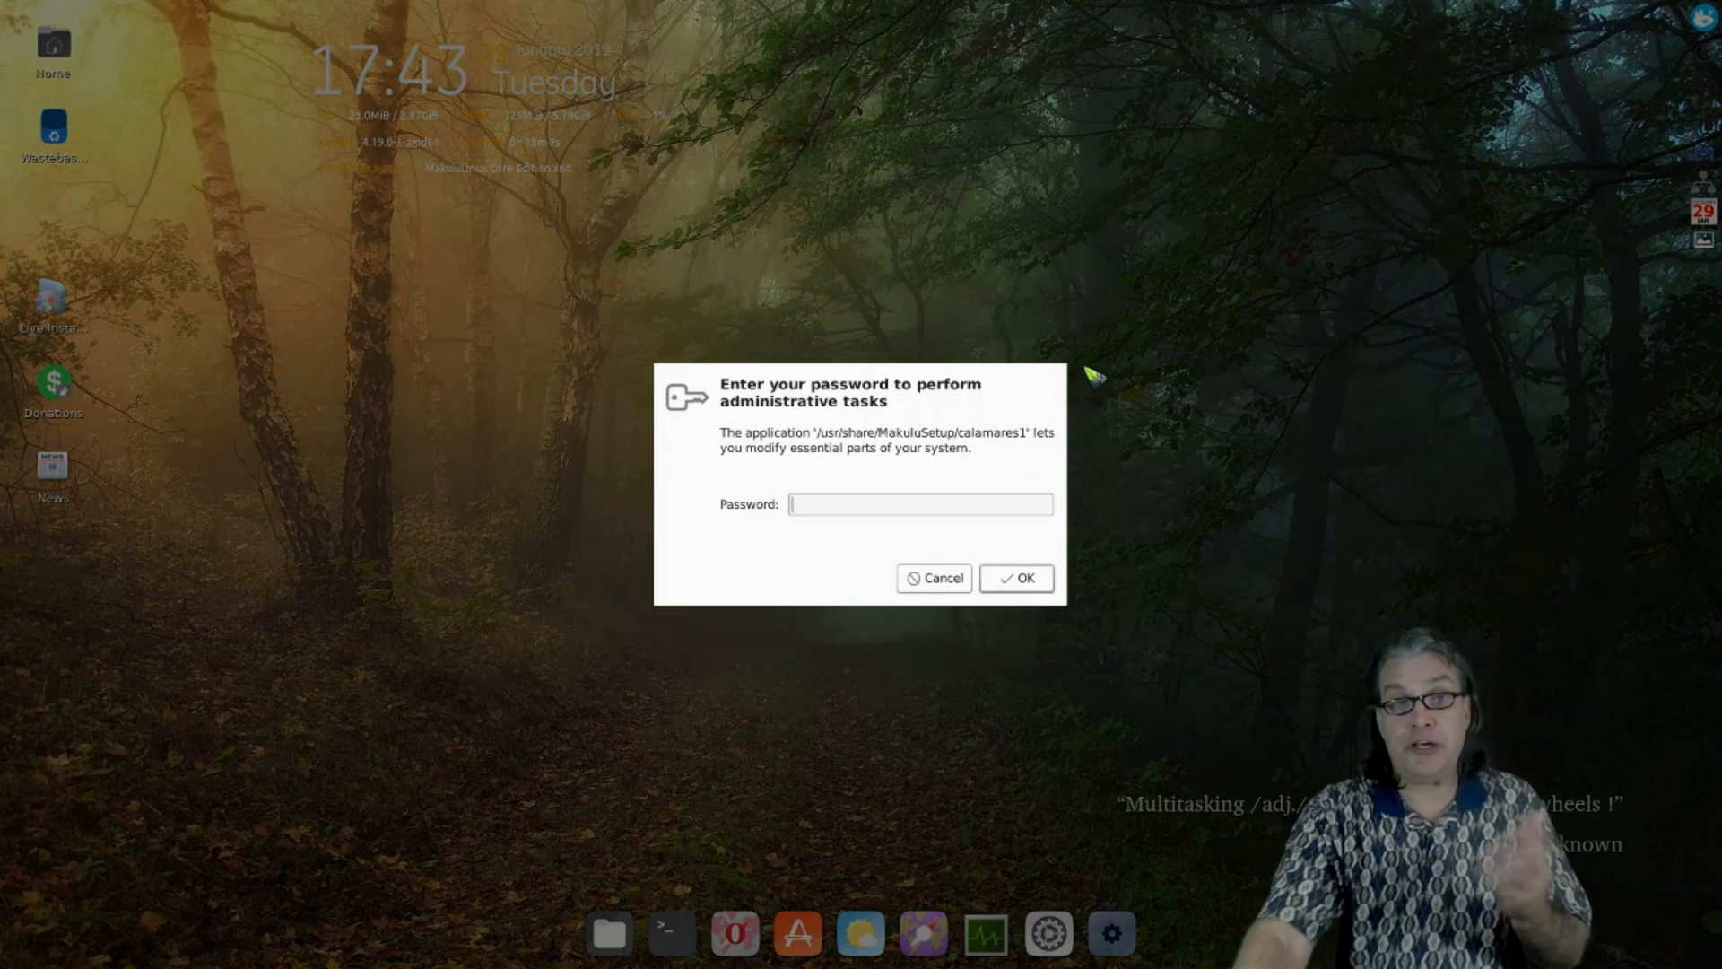
left_click(933, 578)
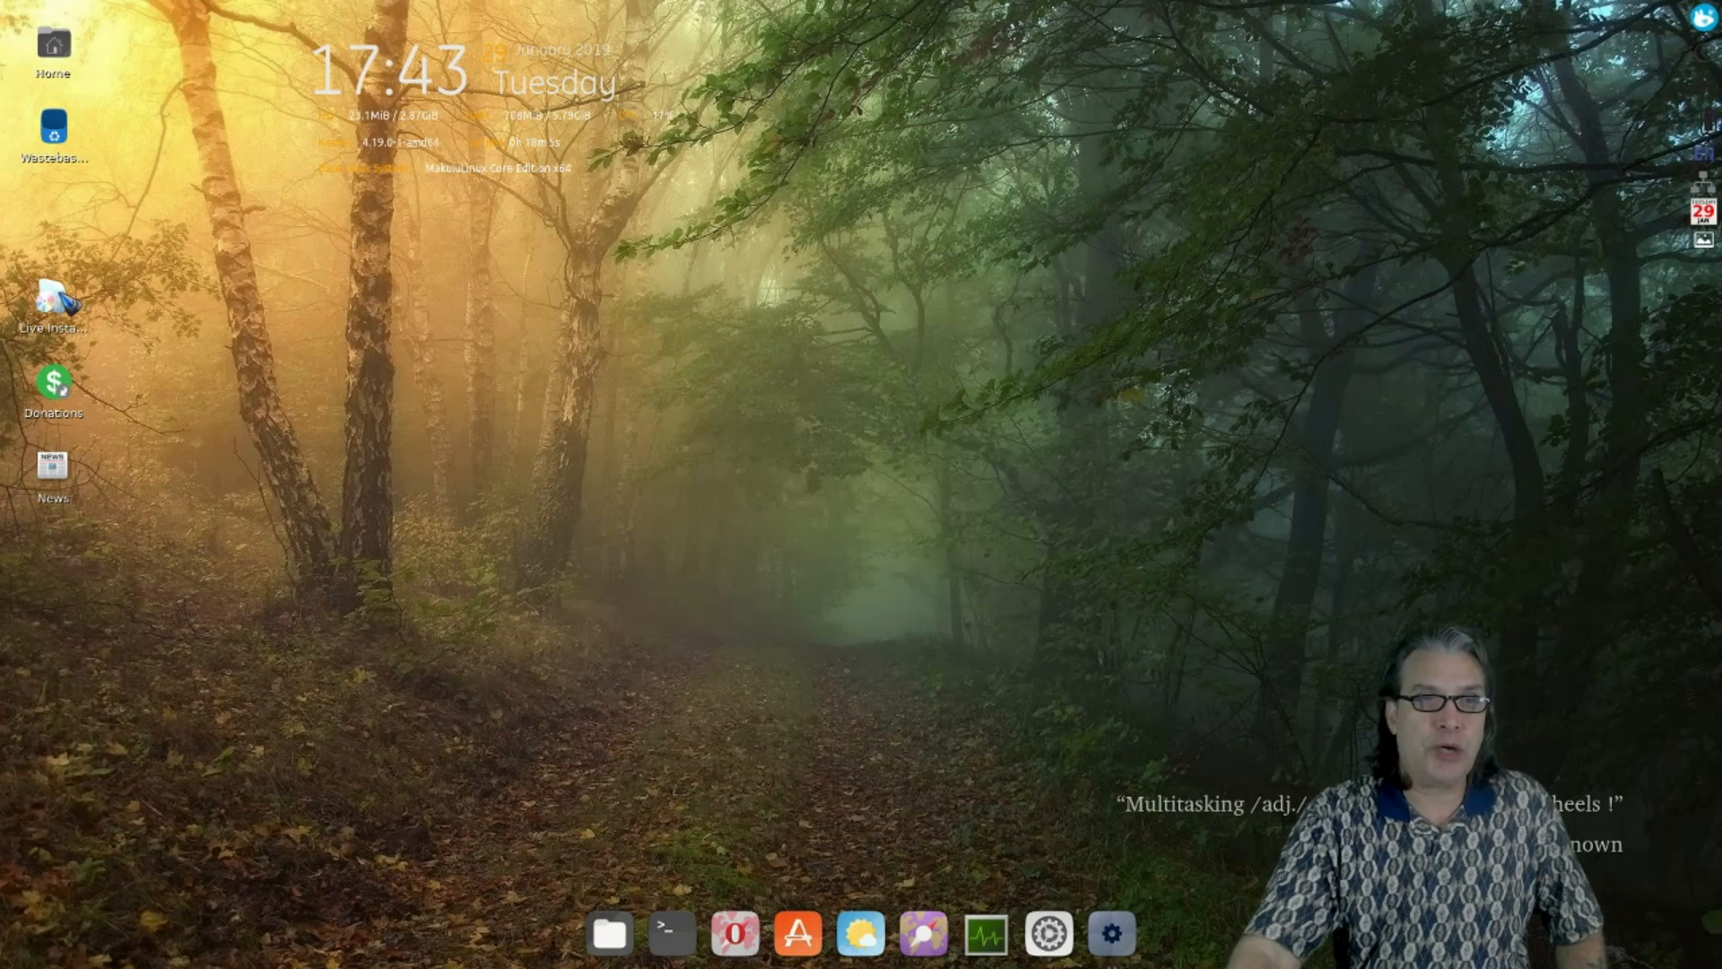
- Reopen Installation Options, review Office, Media, Designer, Video, Gaming and Developer, then confirm Barebone
double_click(54, 299)
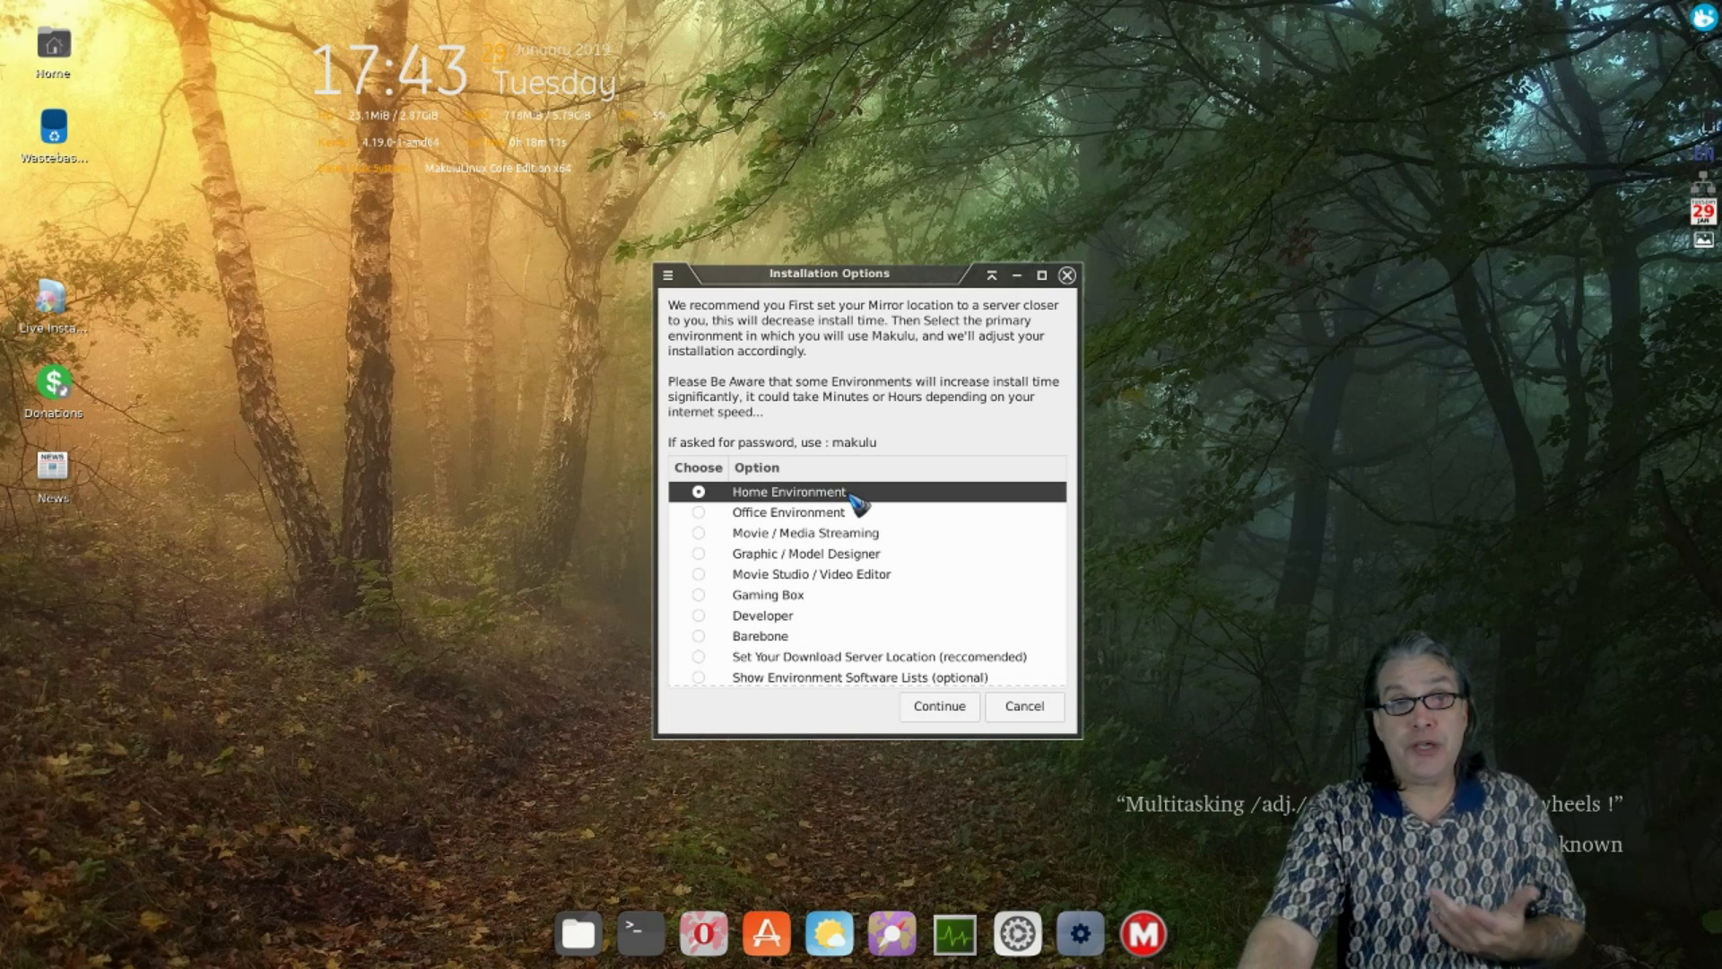
left_click(857, 515)
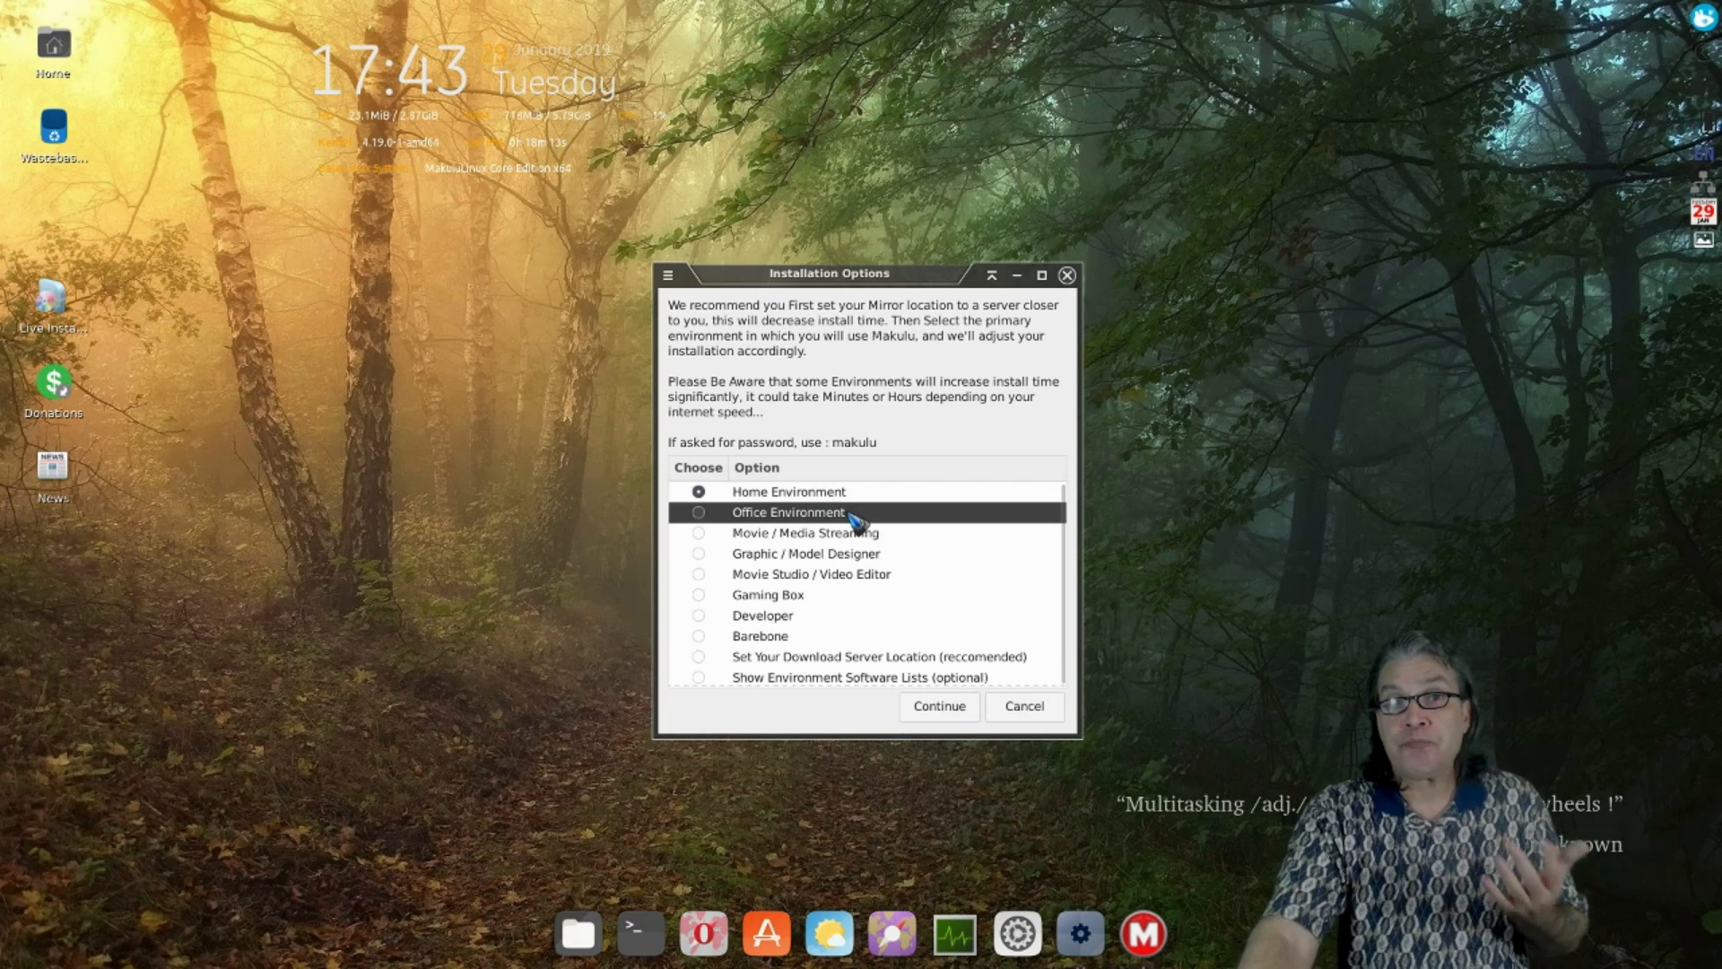
left_click(858, 539)
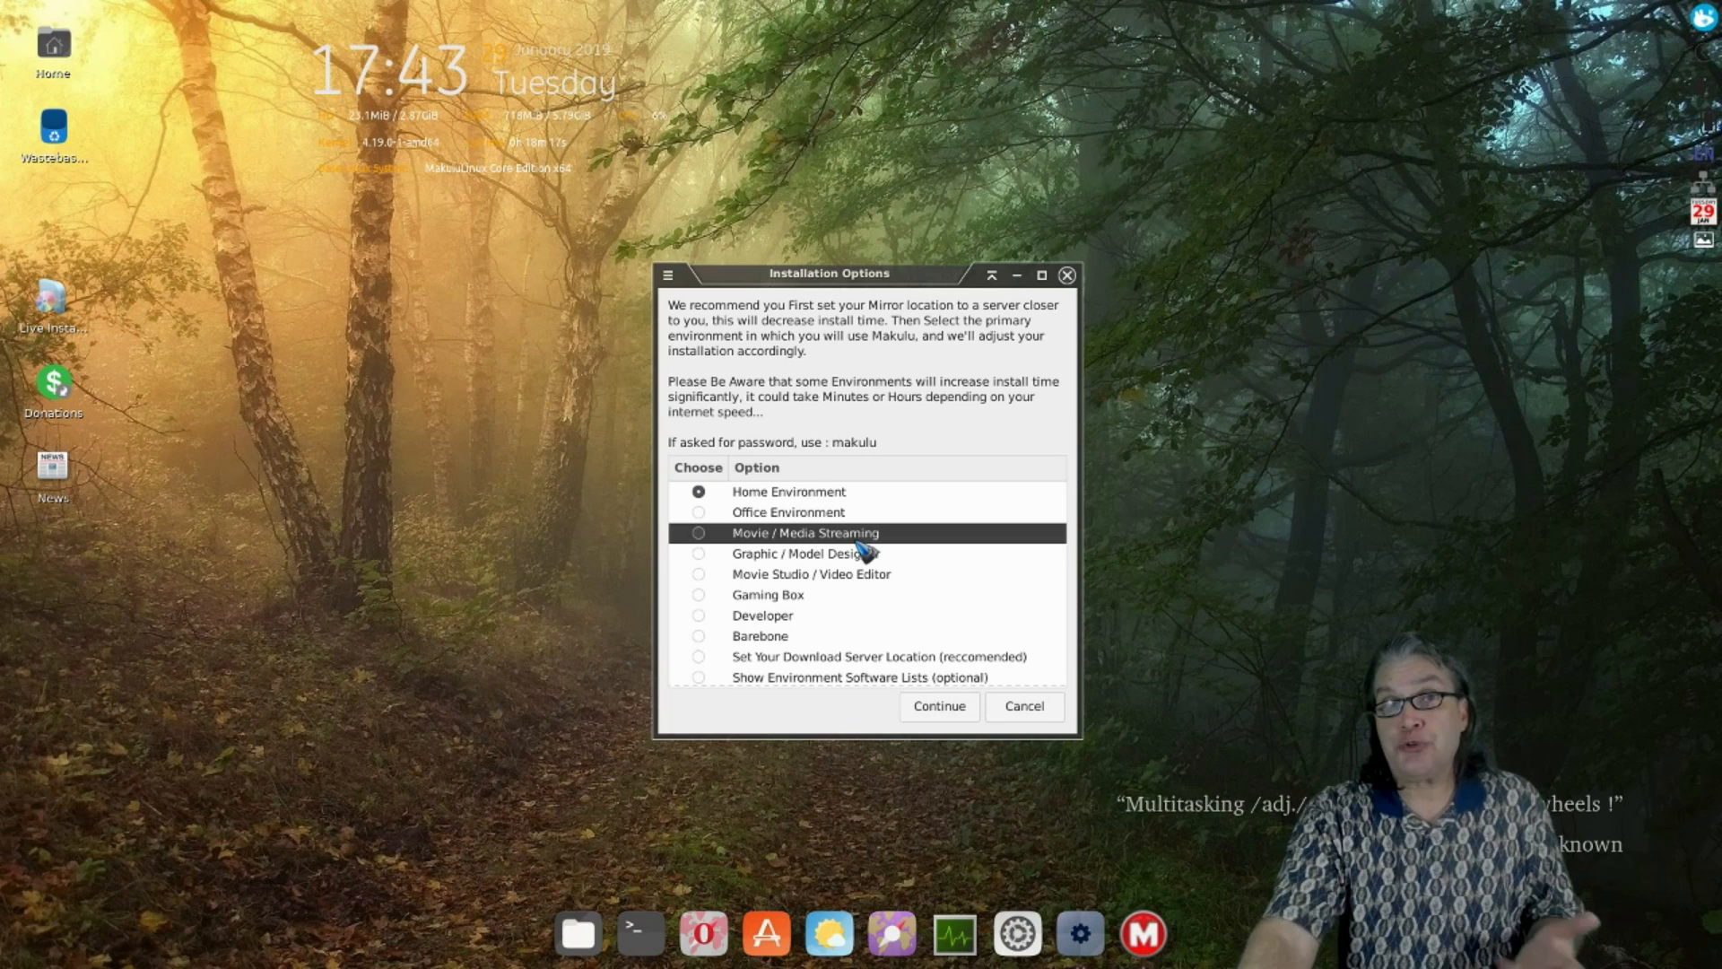
left_click(863, 555)
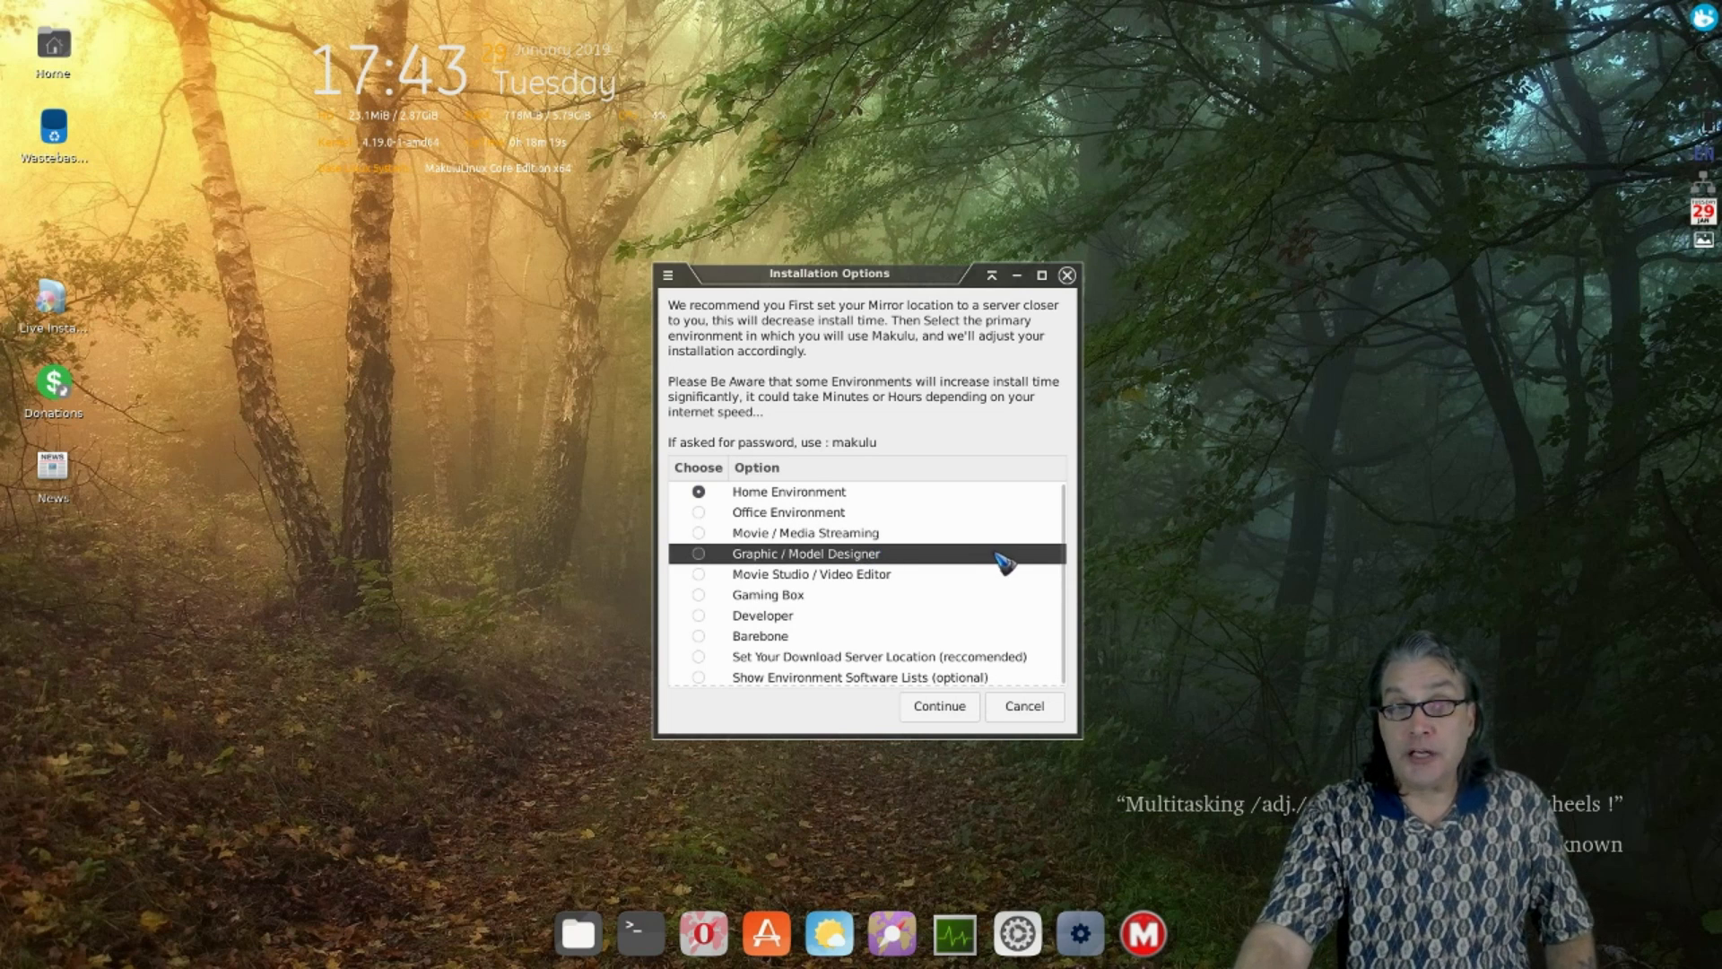
left_click(945, 579)
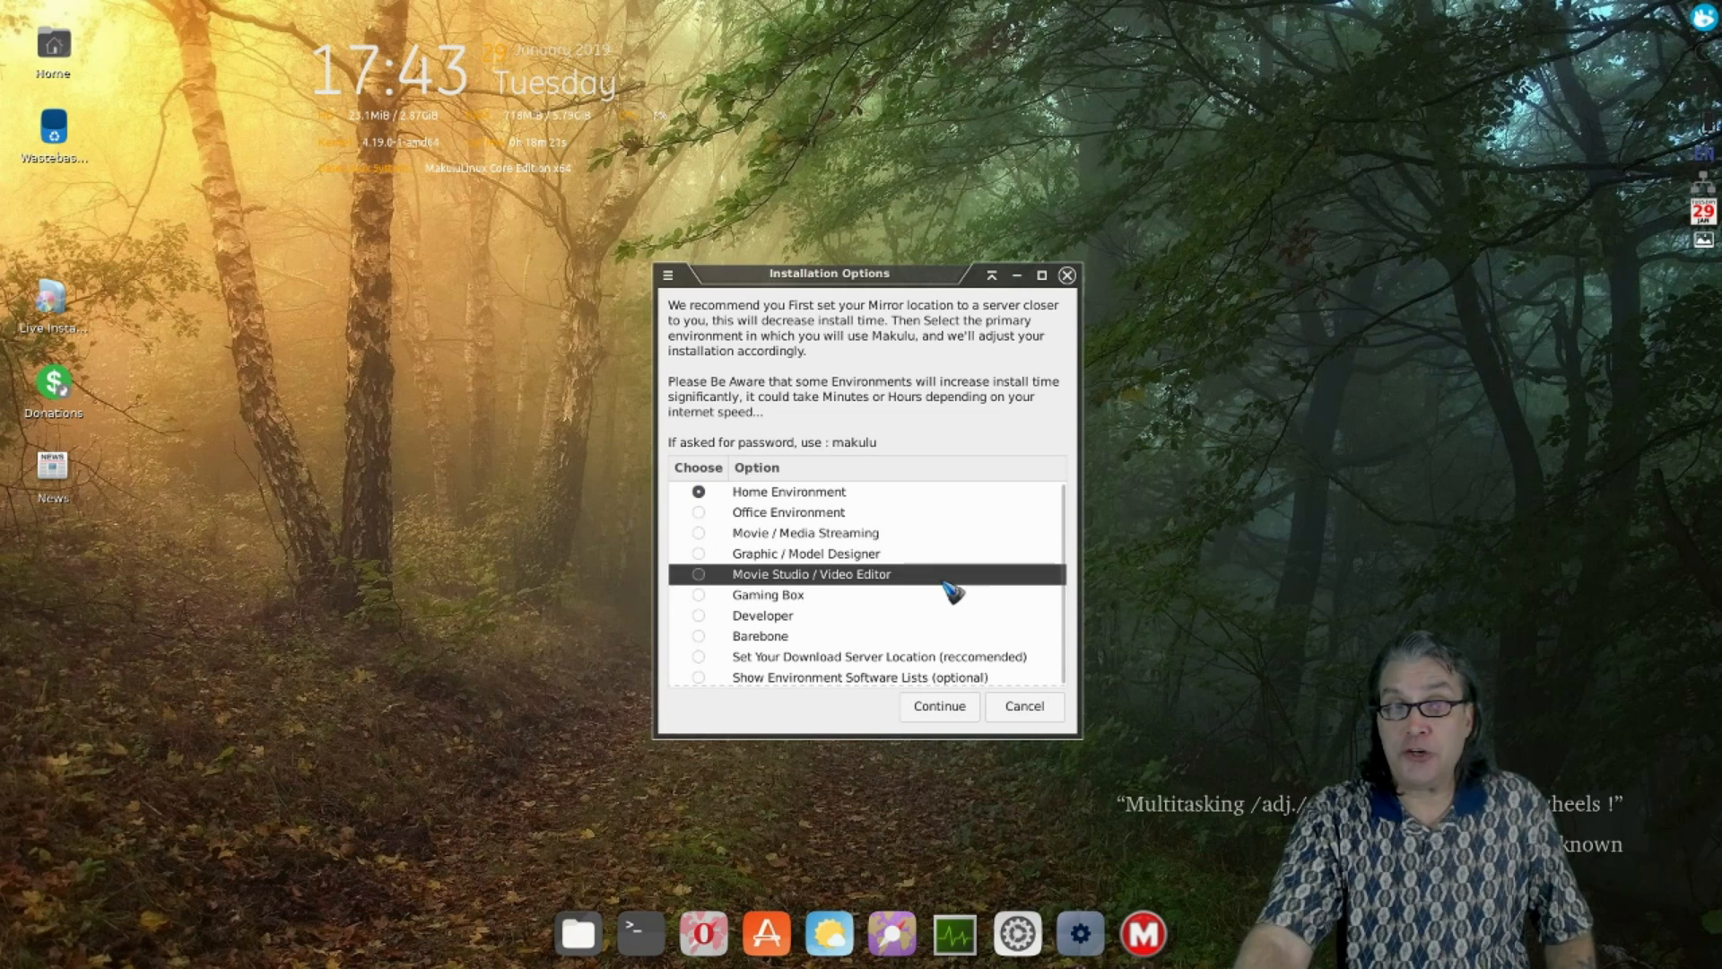
left_click(908, 601)
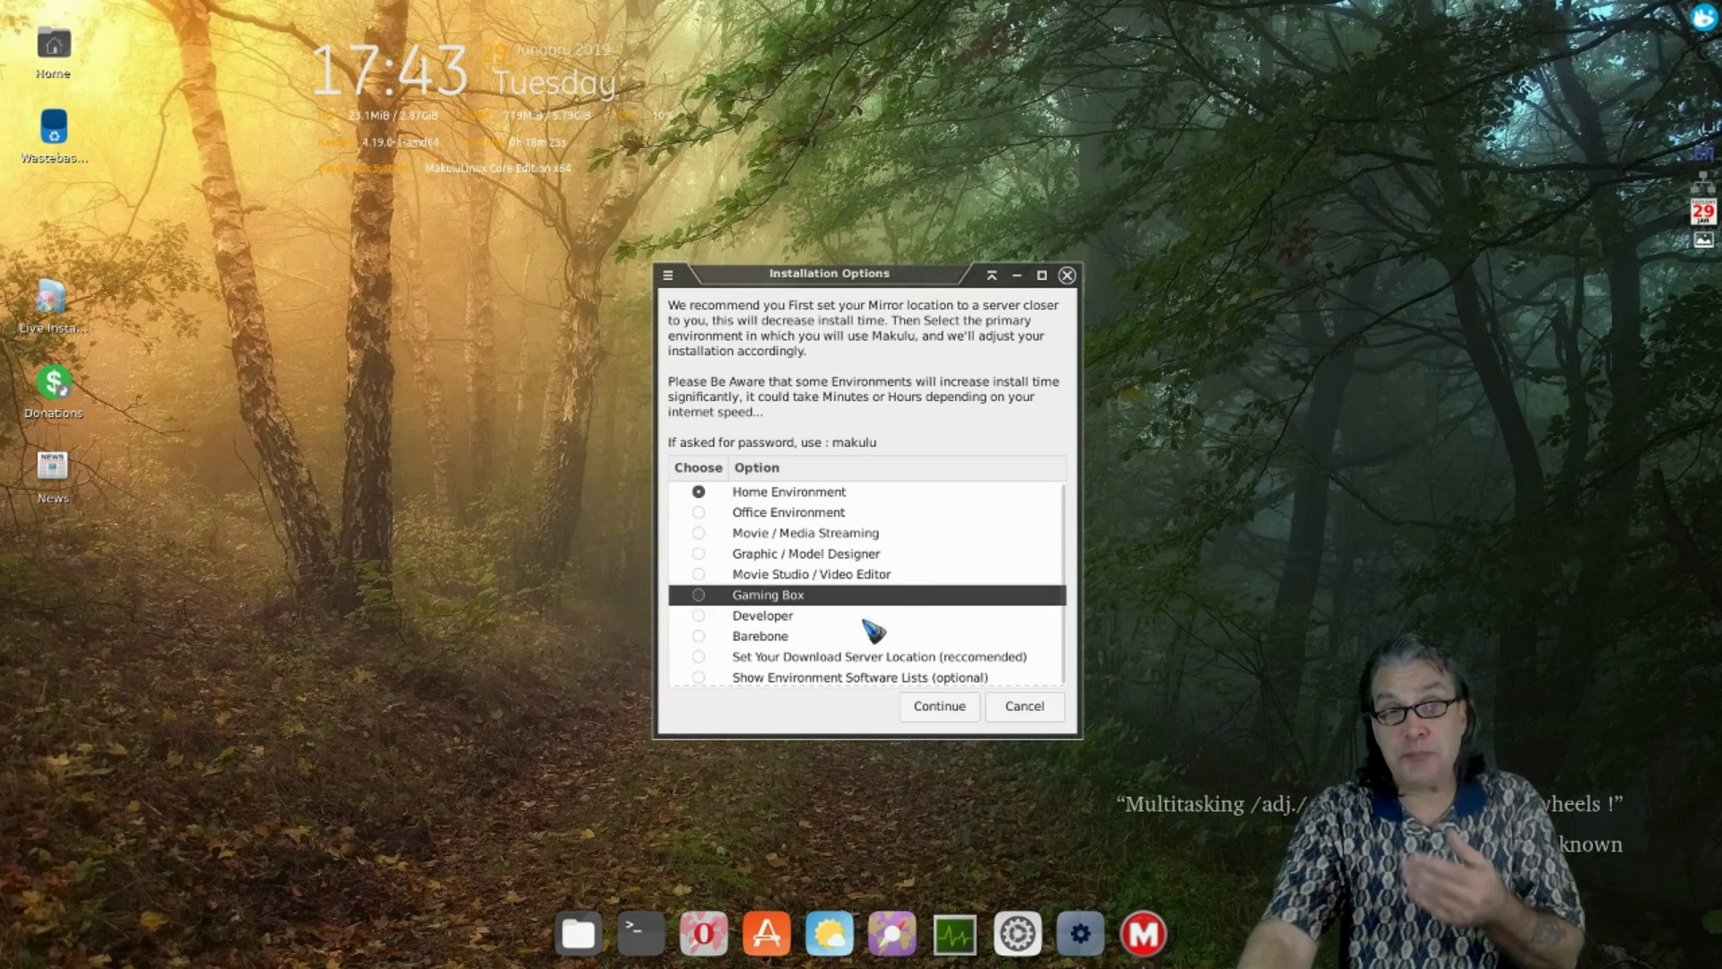
left_click(867, 621)
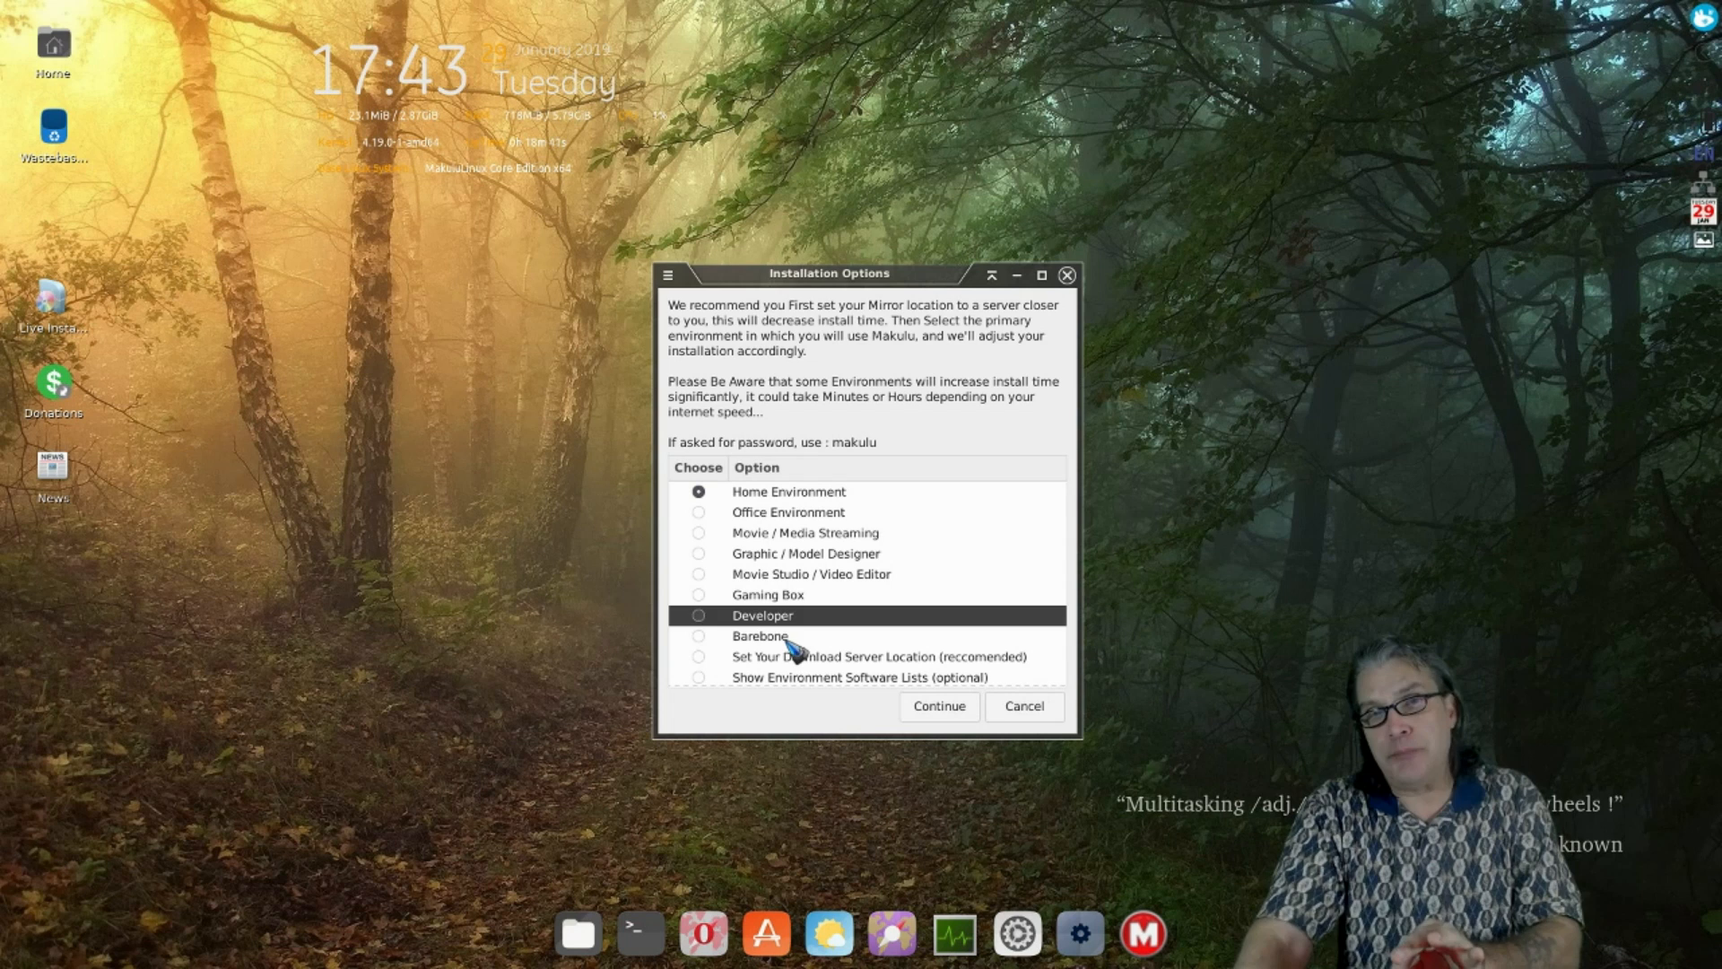
left_click(777, 639)
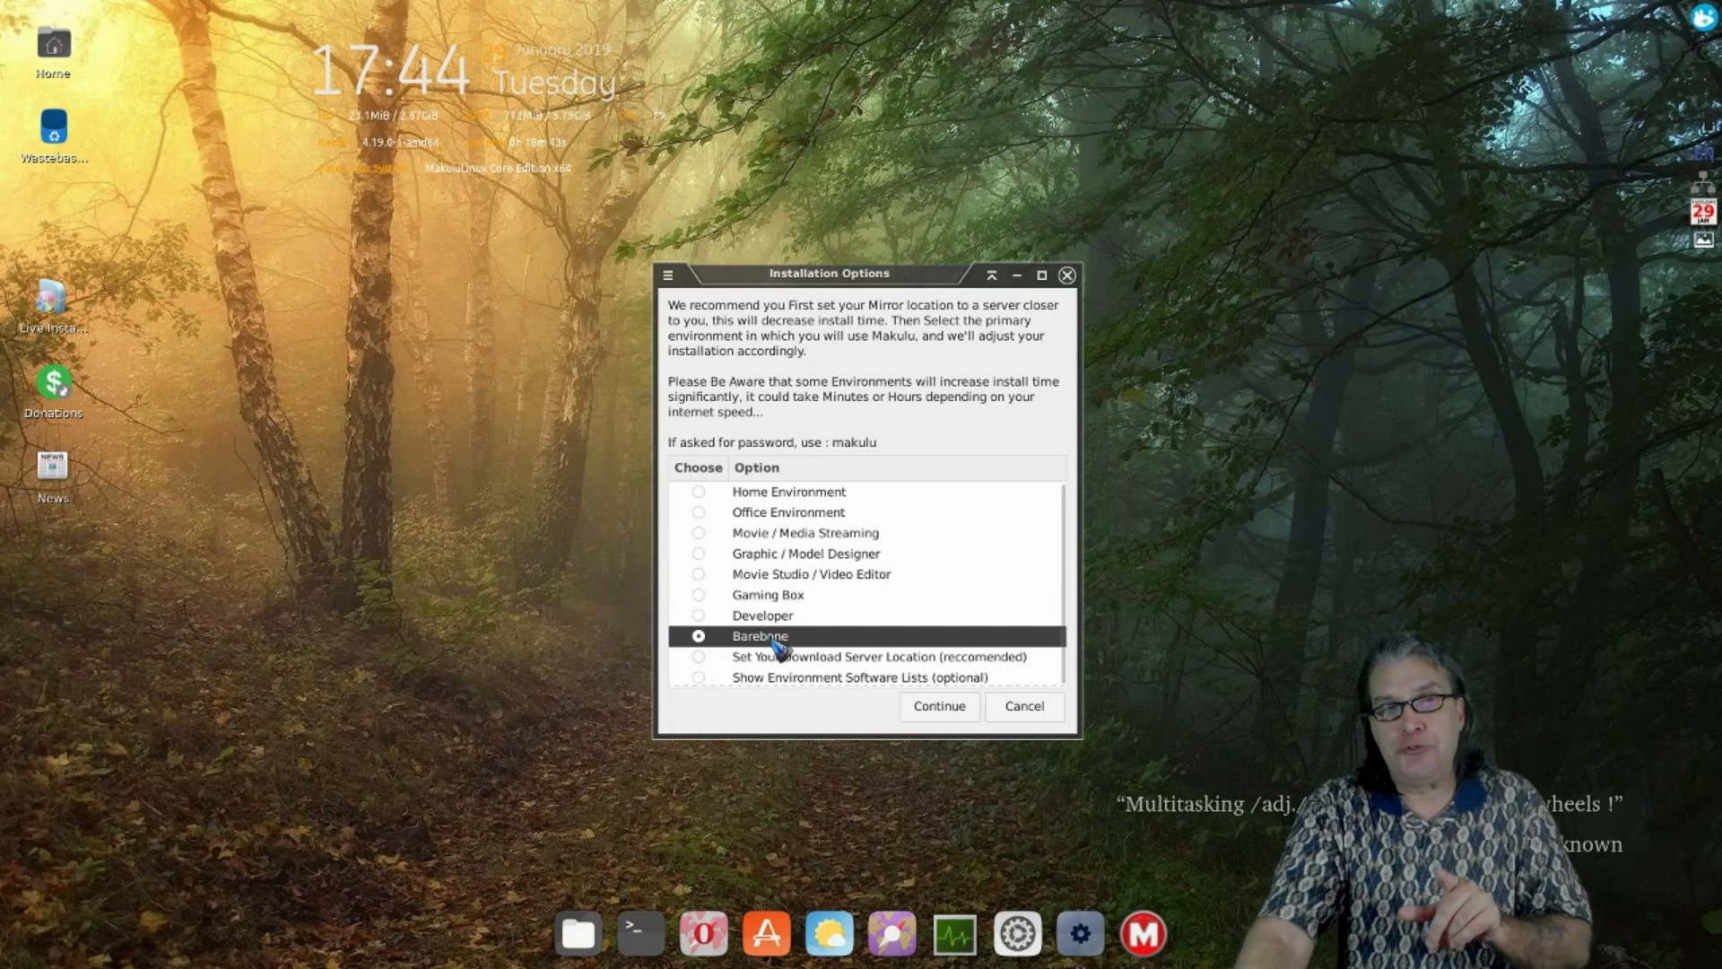
left_click(939, 707)
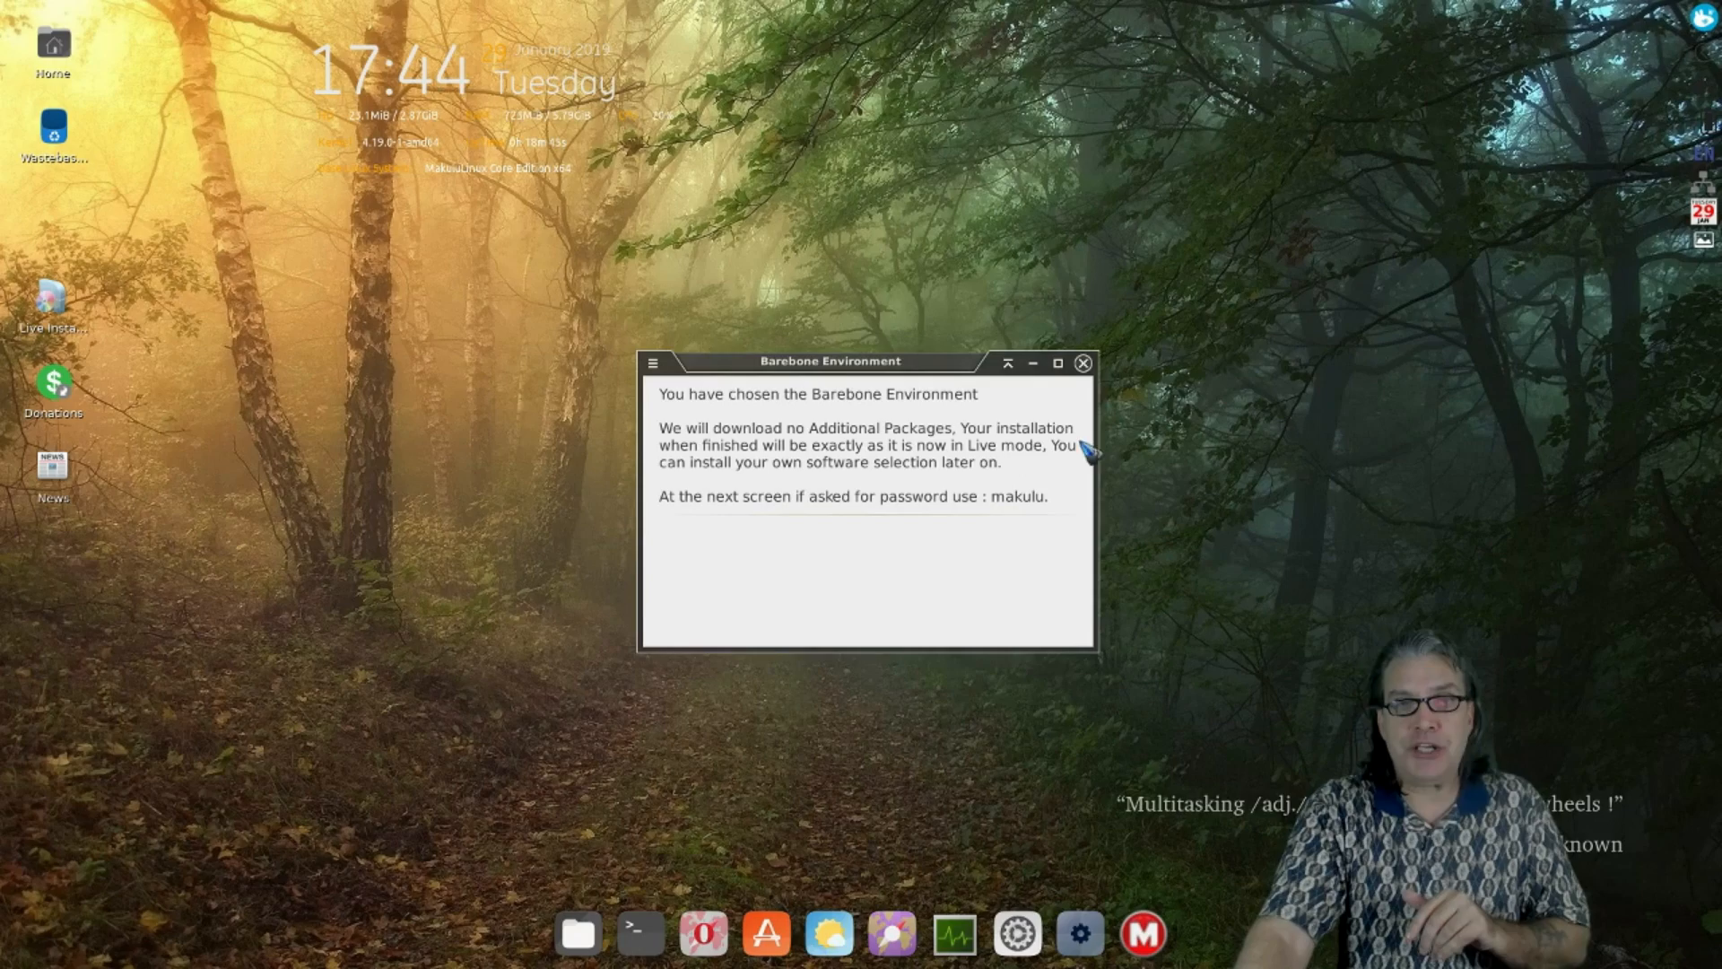
- Dismiss the Barebone notice and enter the administrator password to start the installer
left_click(1083, 363)
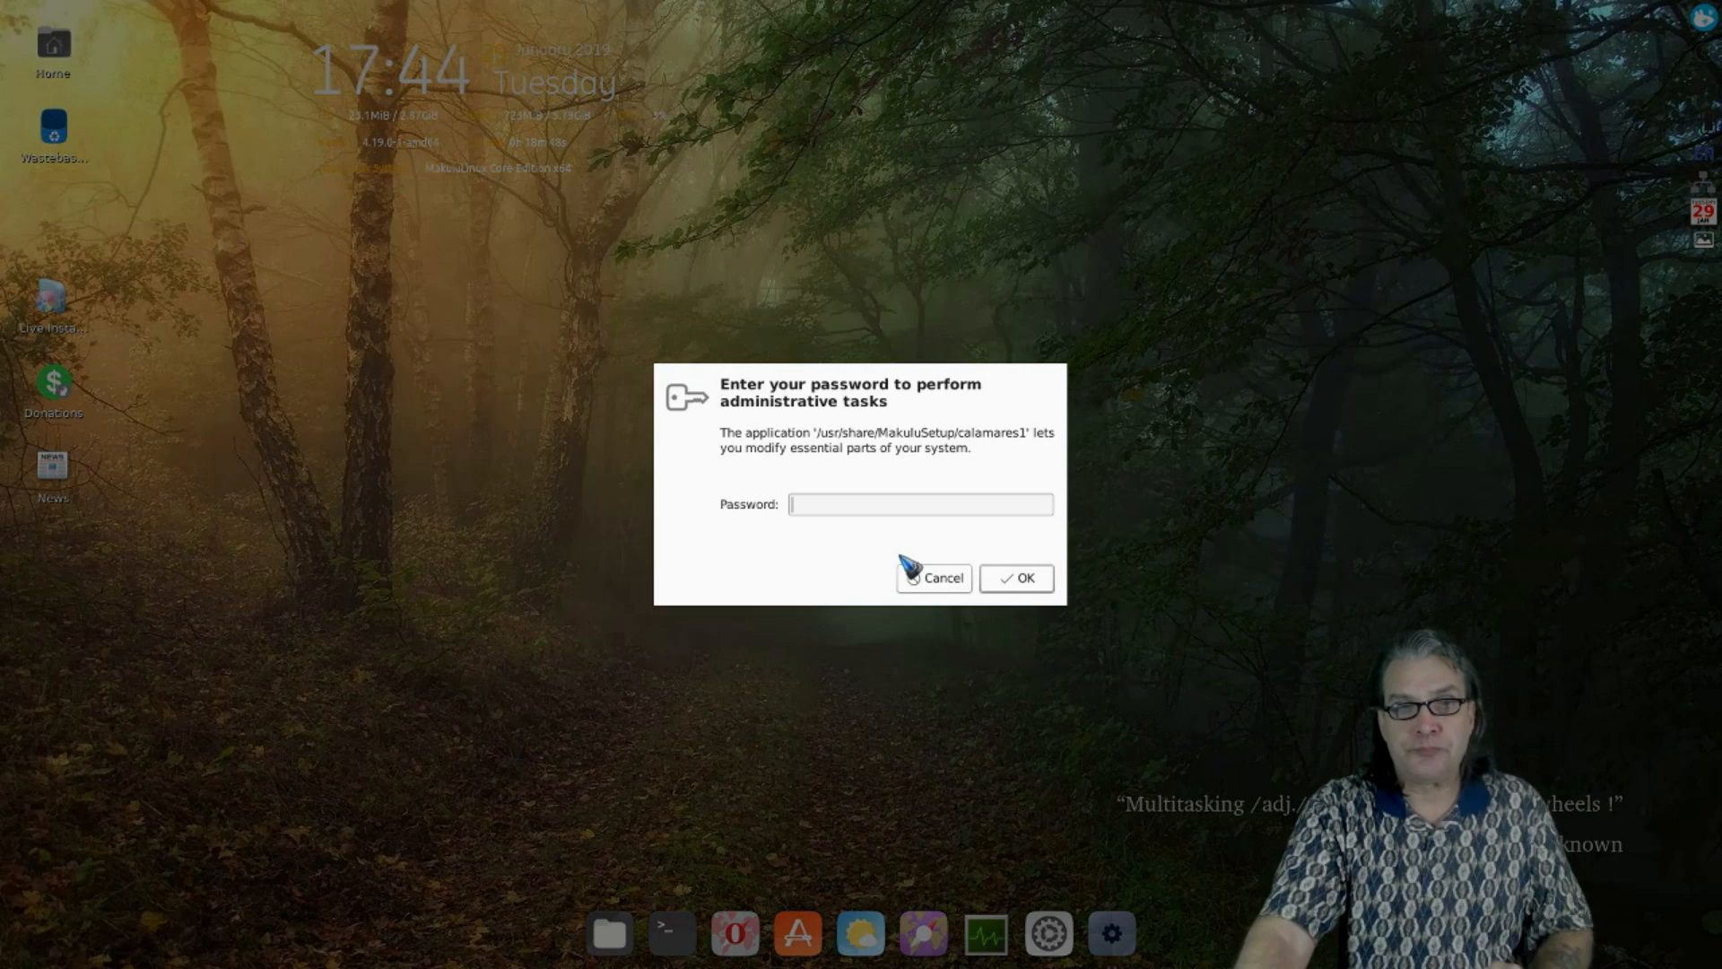
type("******")
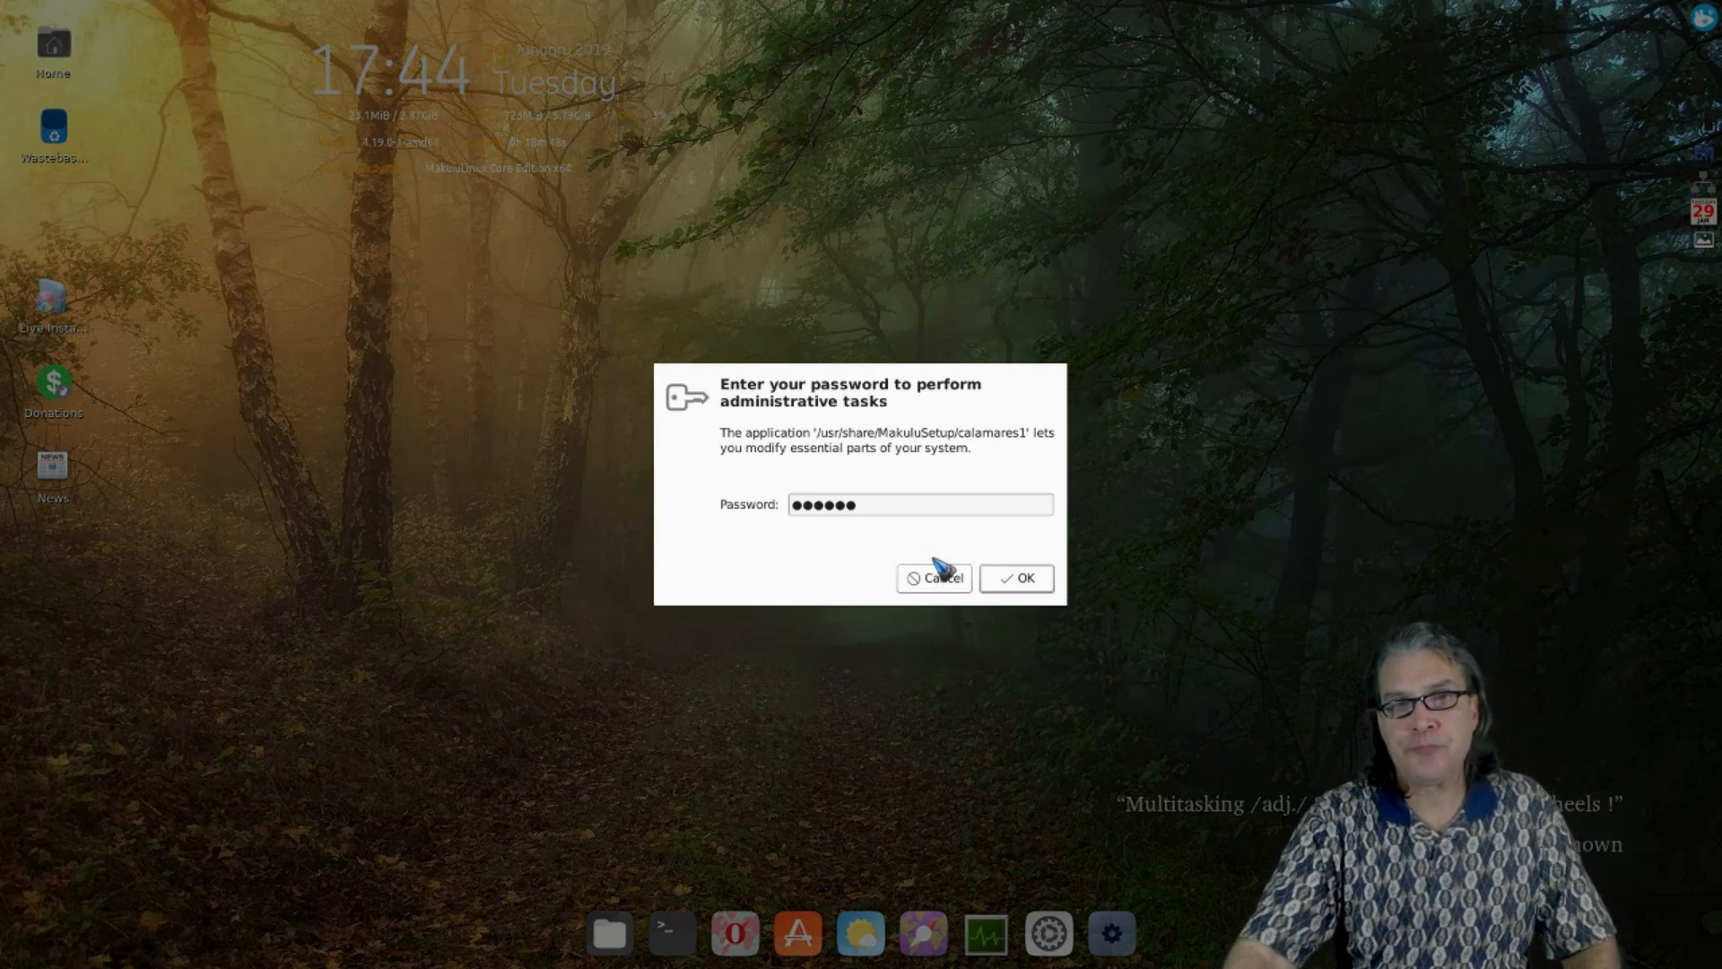
left_click(1018, 578)
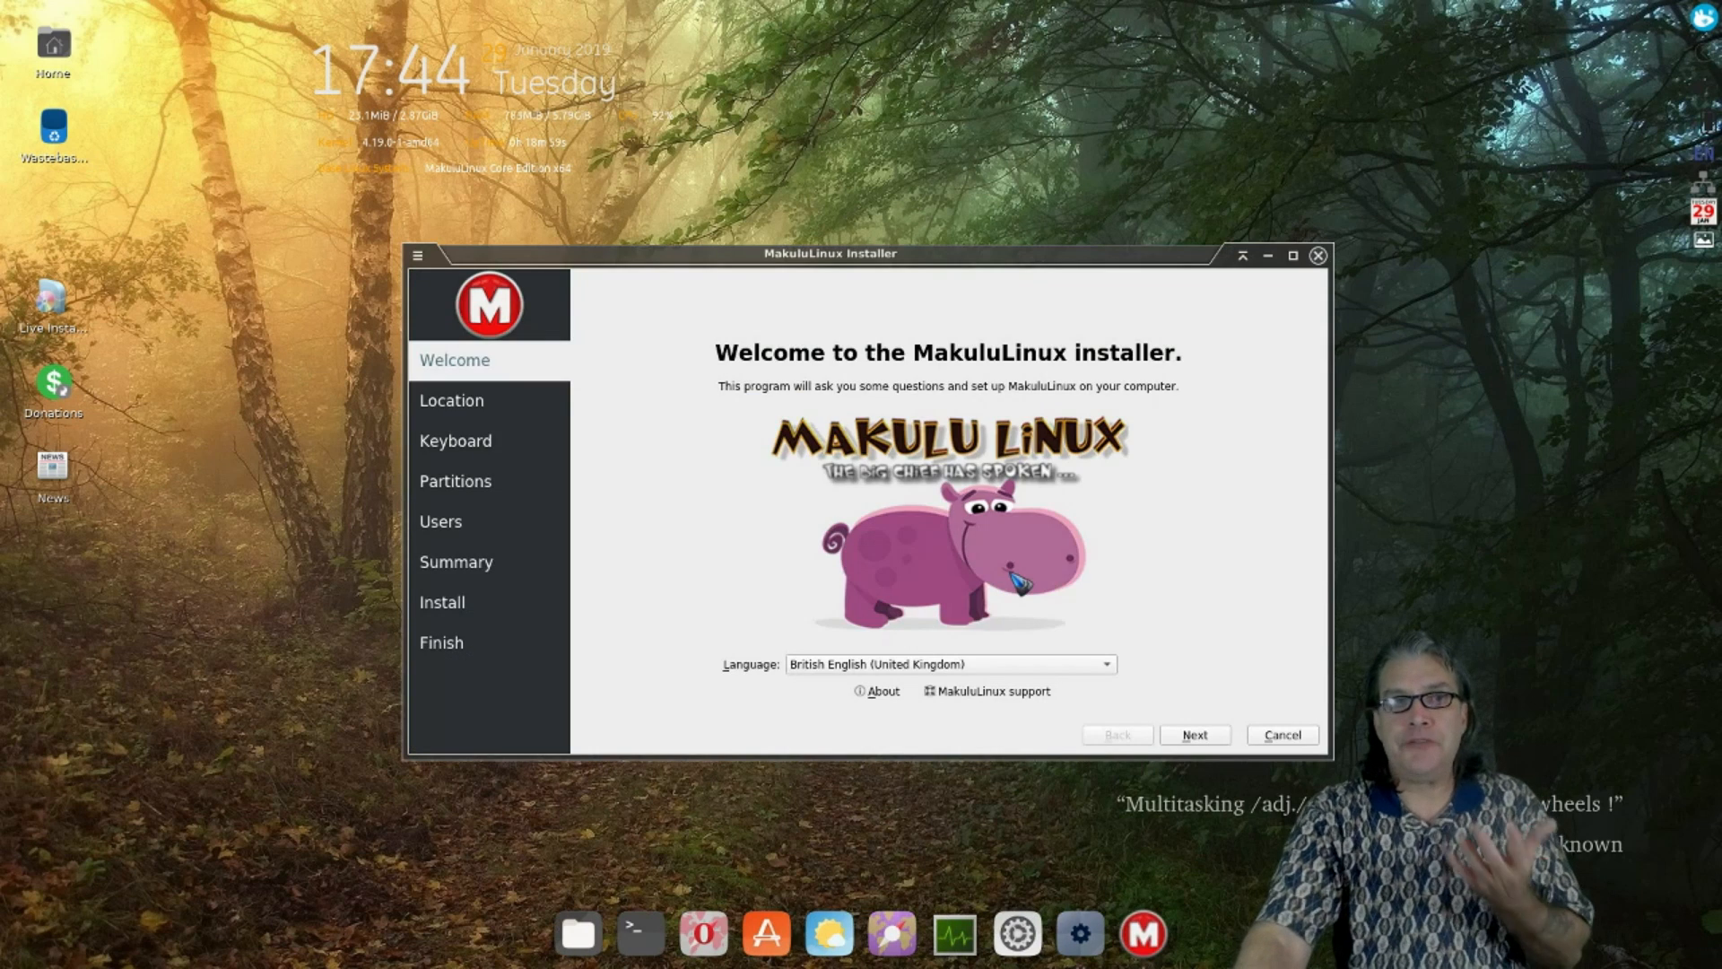
- Set the time zone to America/New York, keep the keyboard layout, and choose Erase disk
left_click(1196, 736)
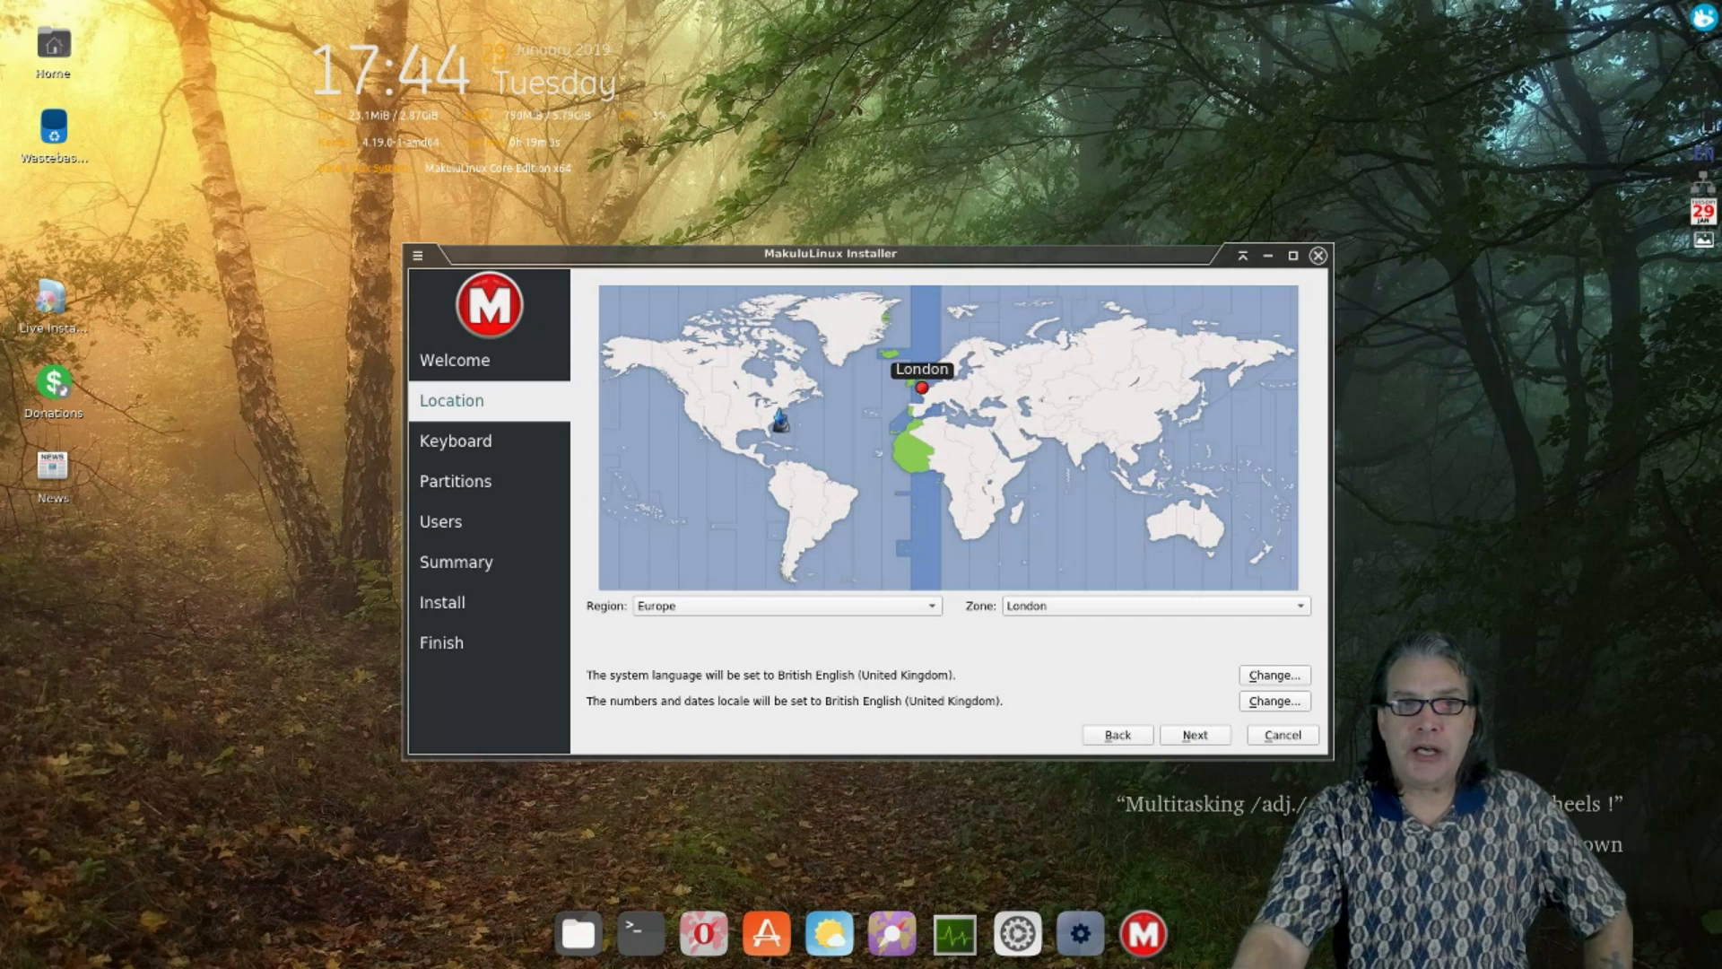
left_click(778, 413)
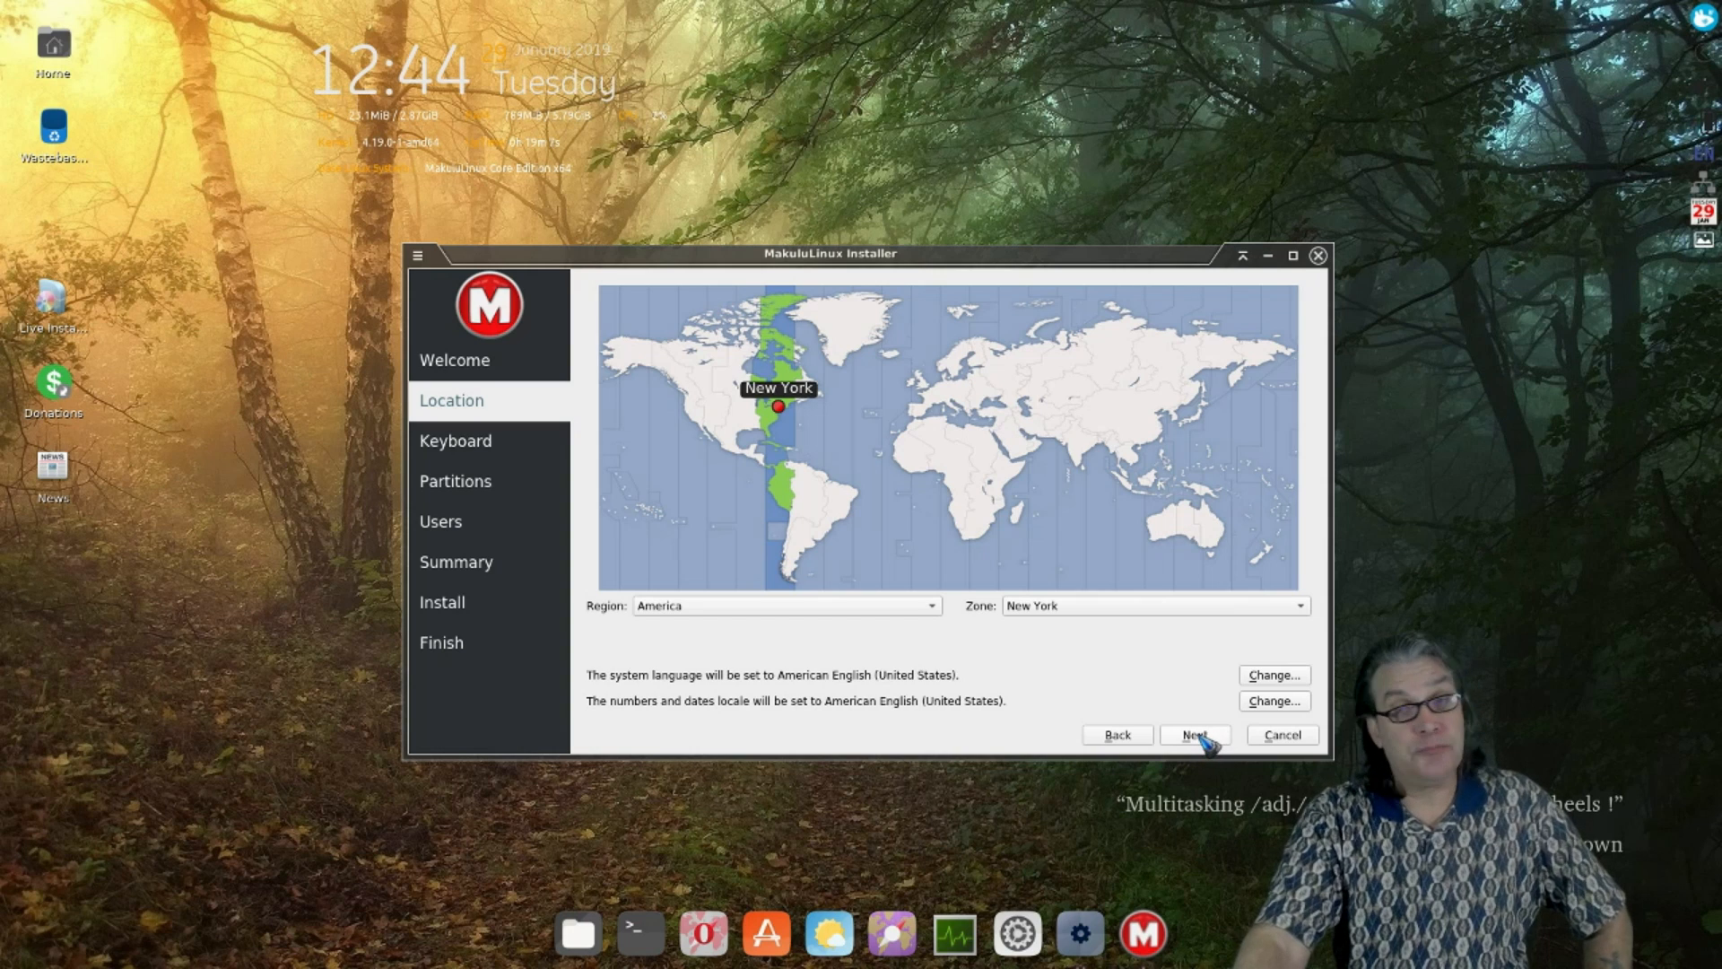
left_click(1197, 736)
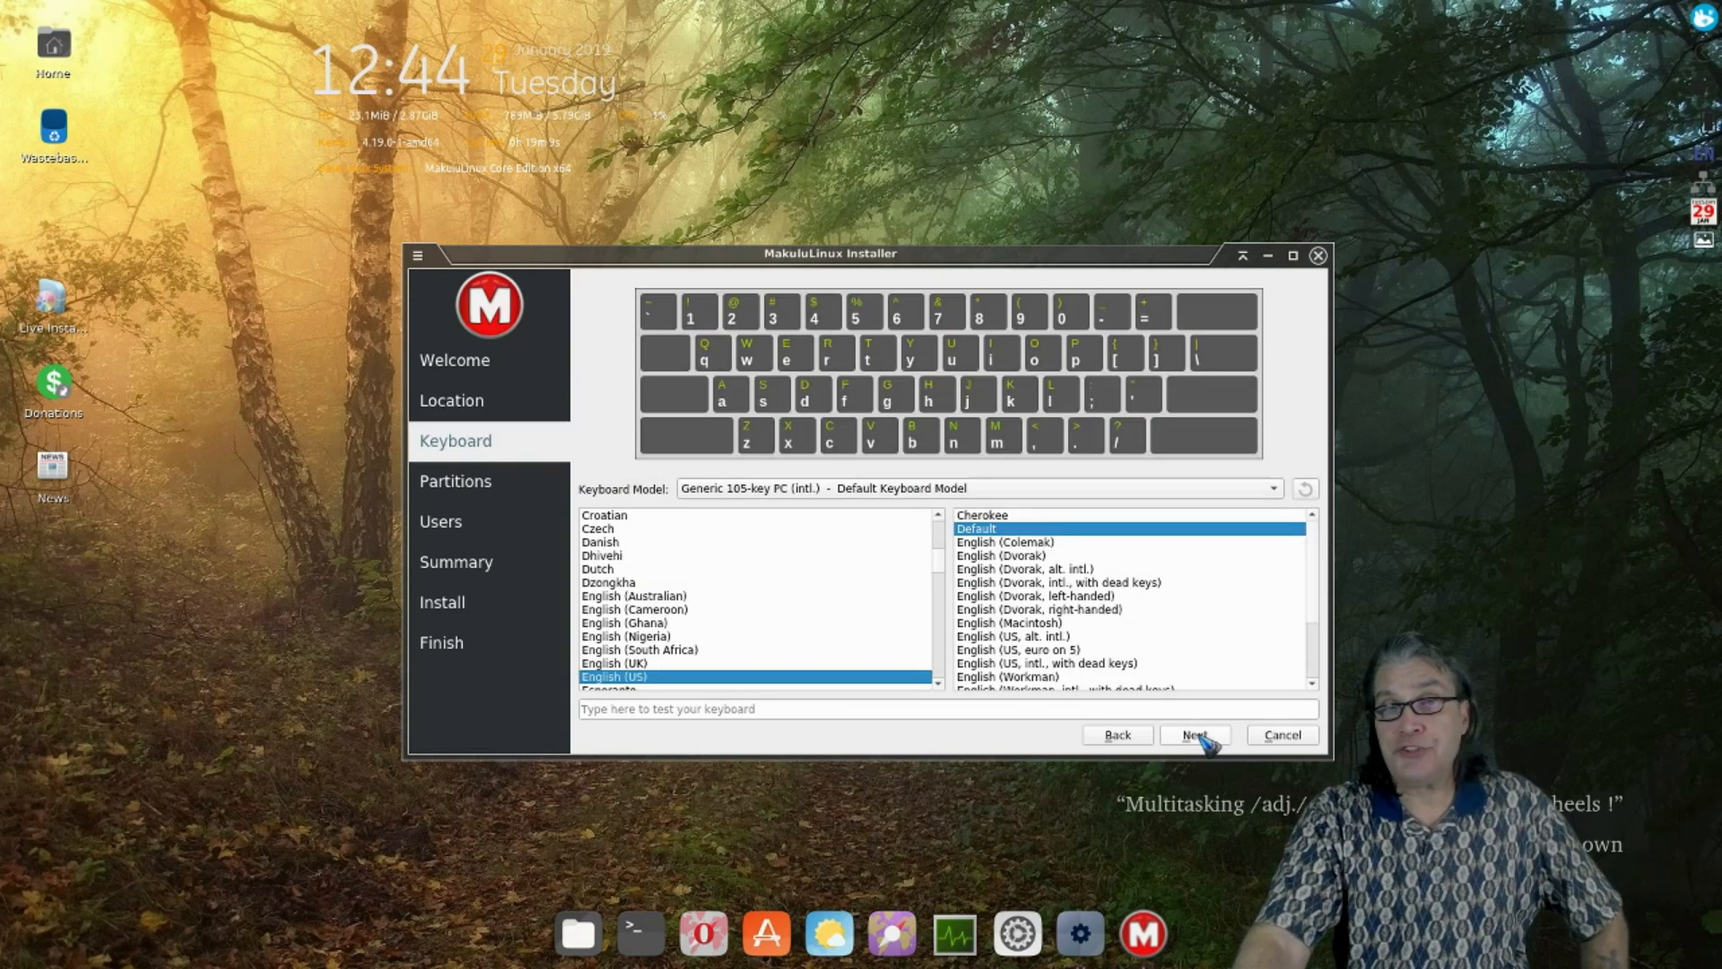
left_click(1196, 735)
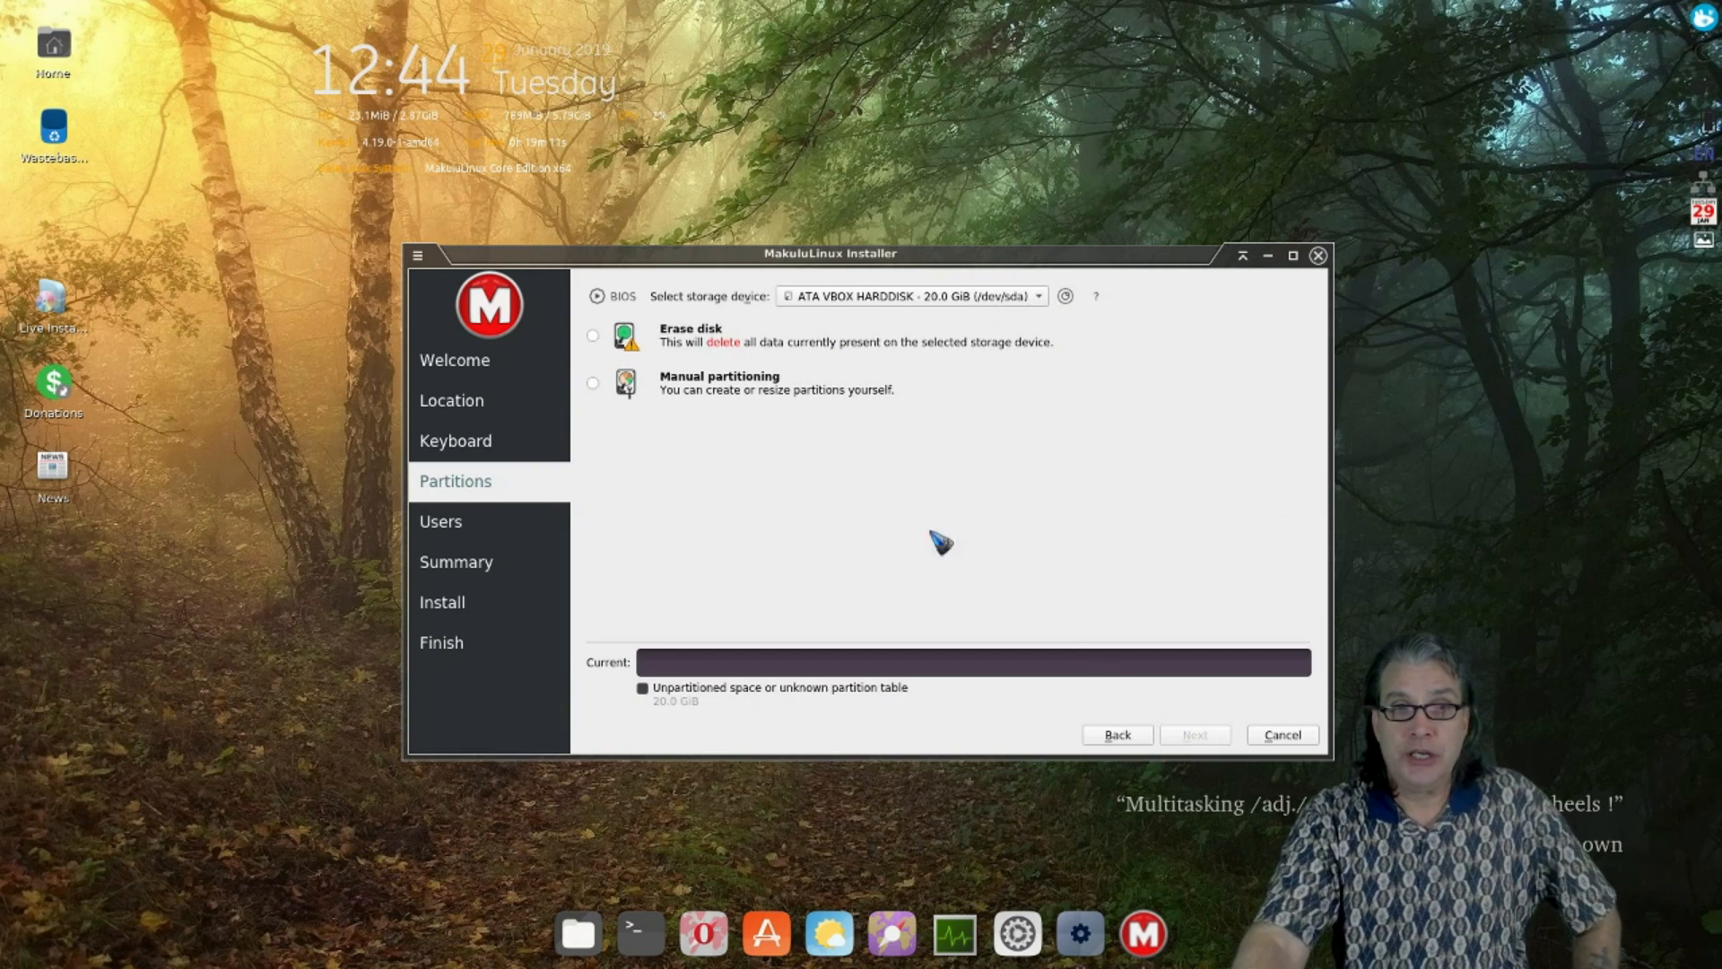
left_click(675, 339)
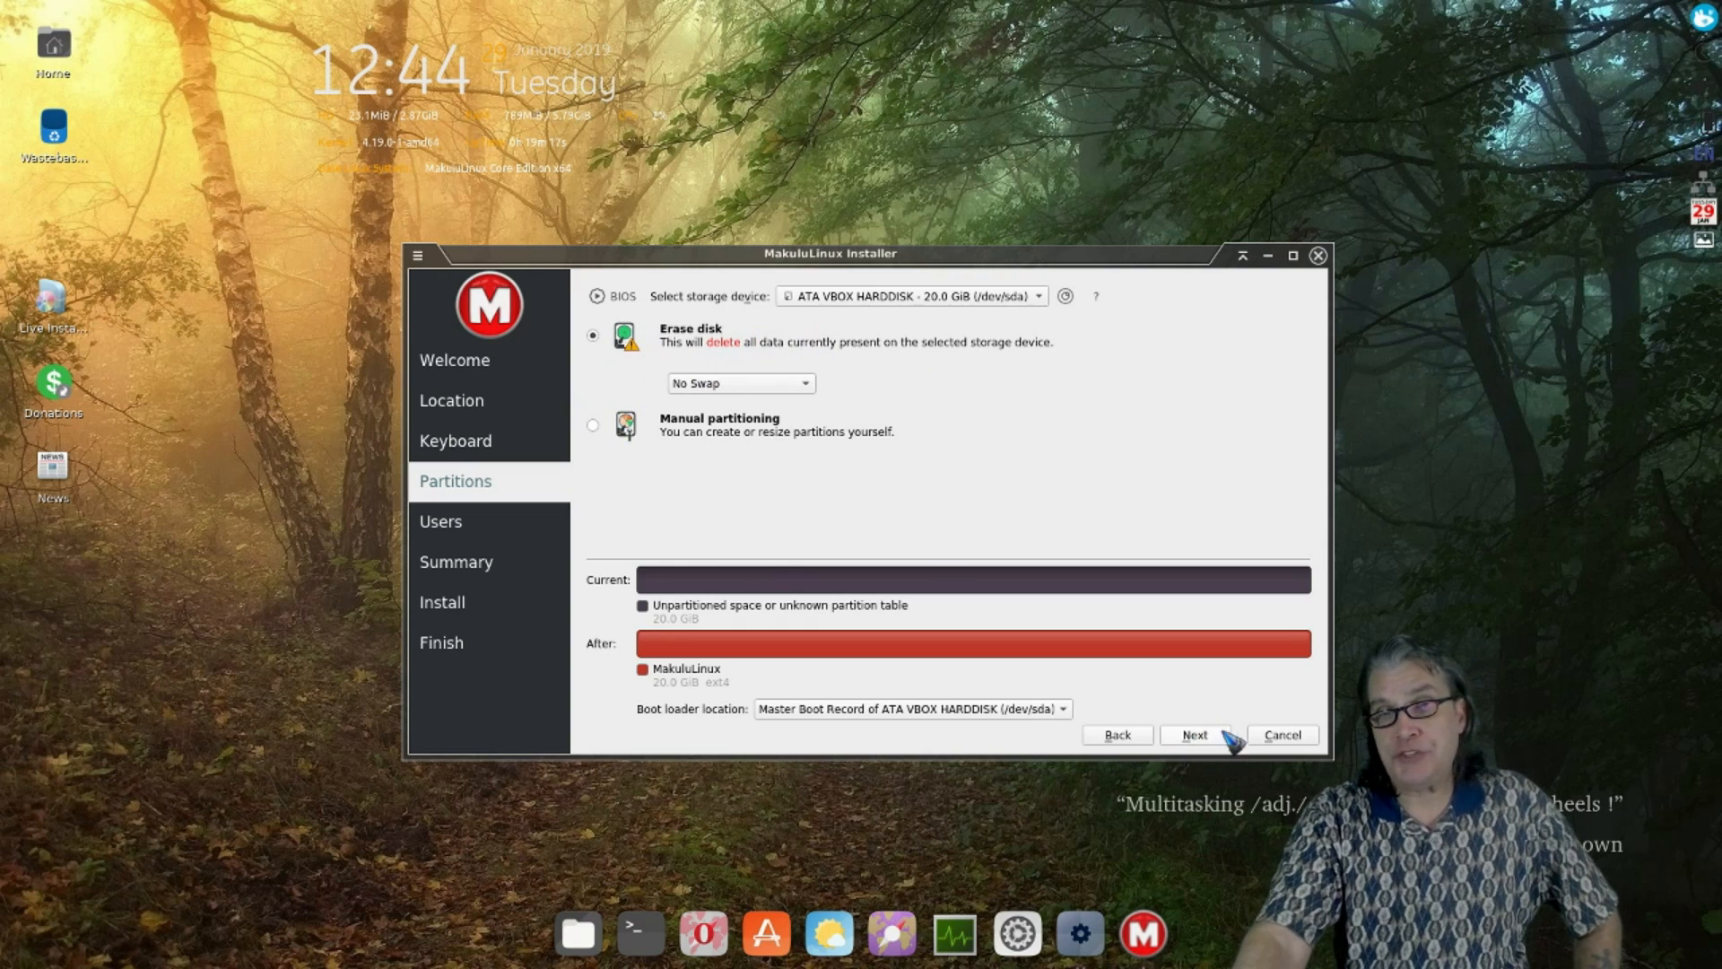
left_click(1196, 735)
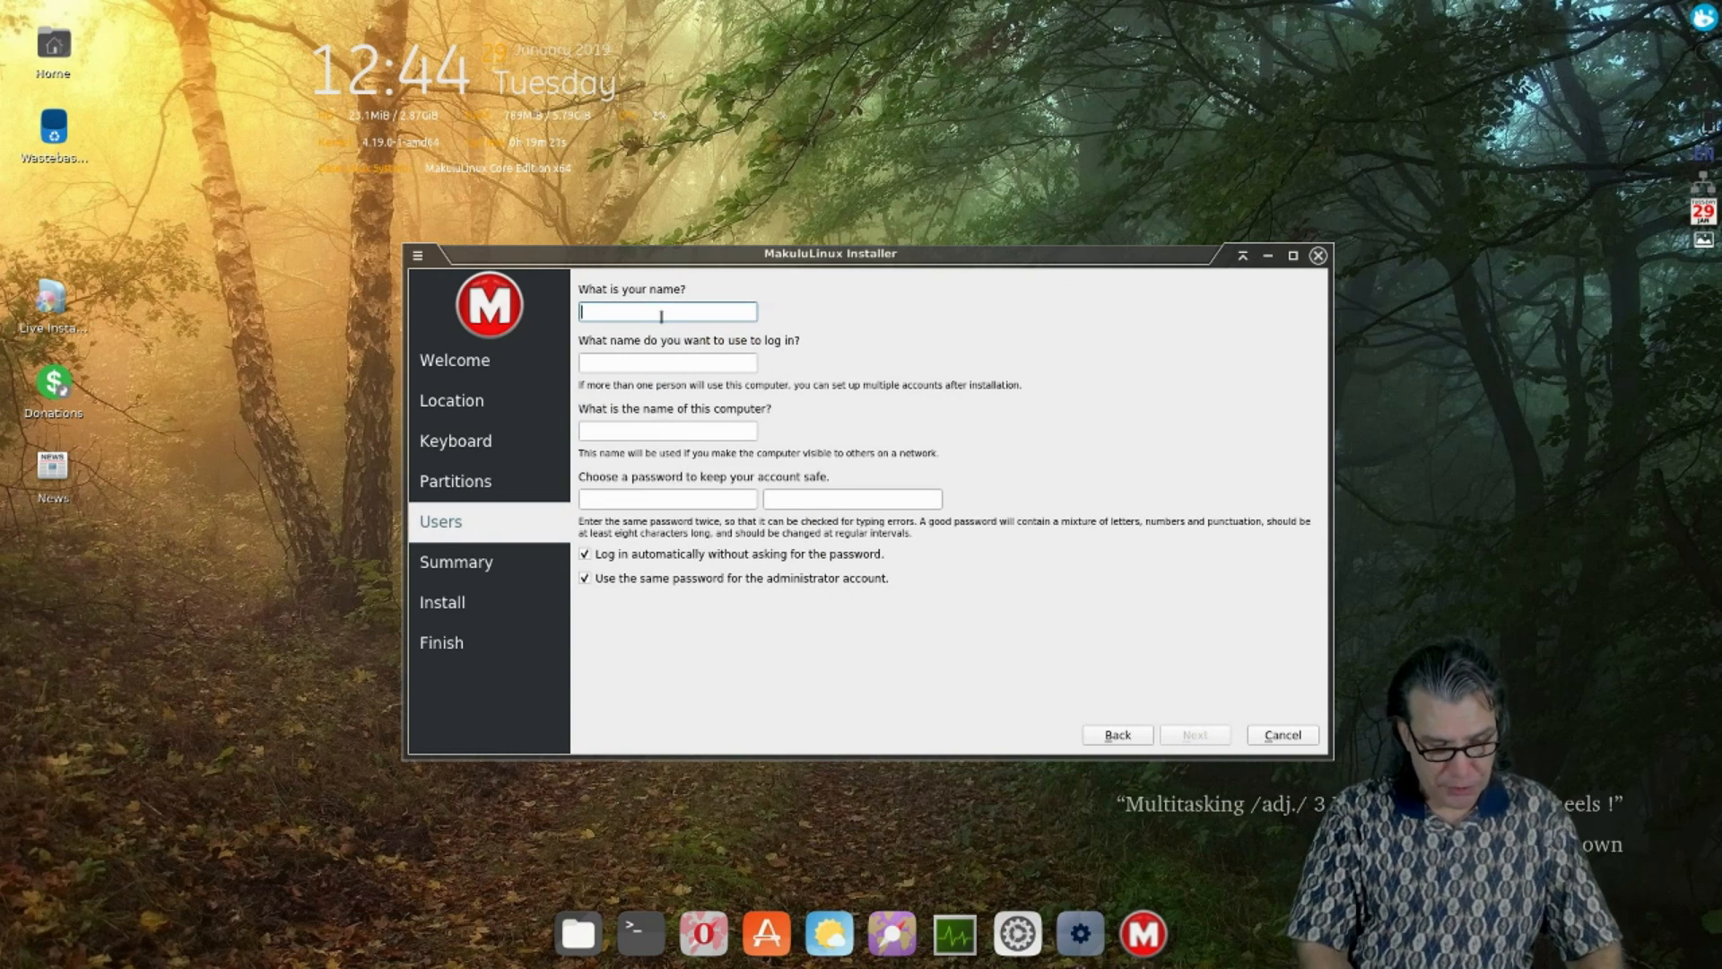
- Enter the username and account password twice, then start installing MakuluLinux from the Summary page
type("DHunt")
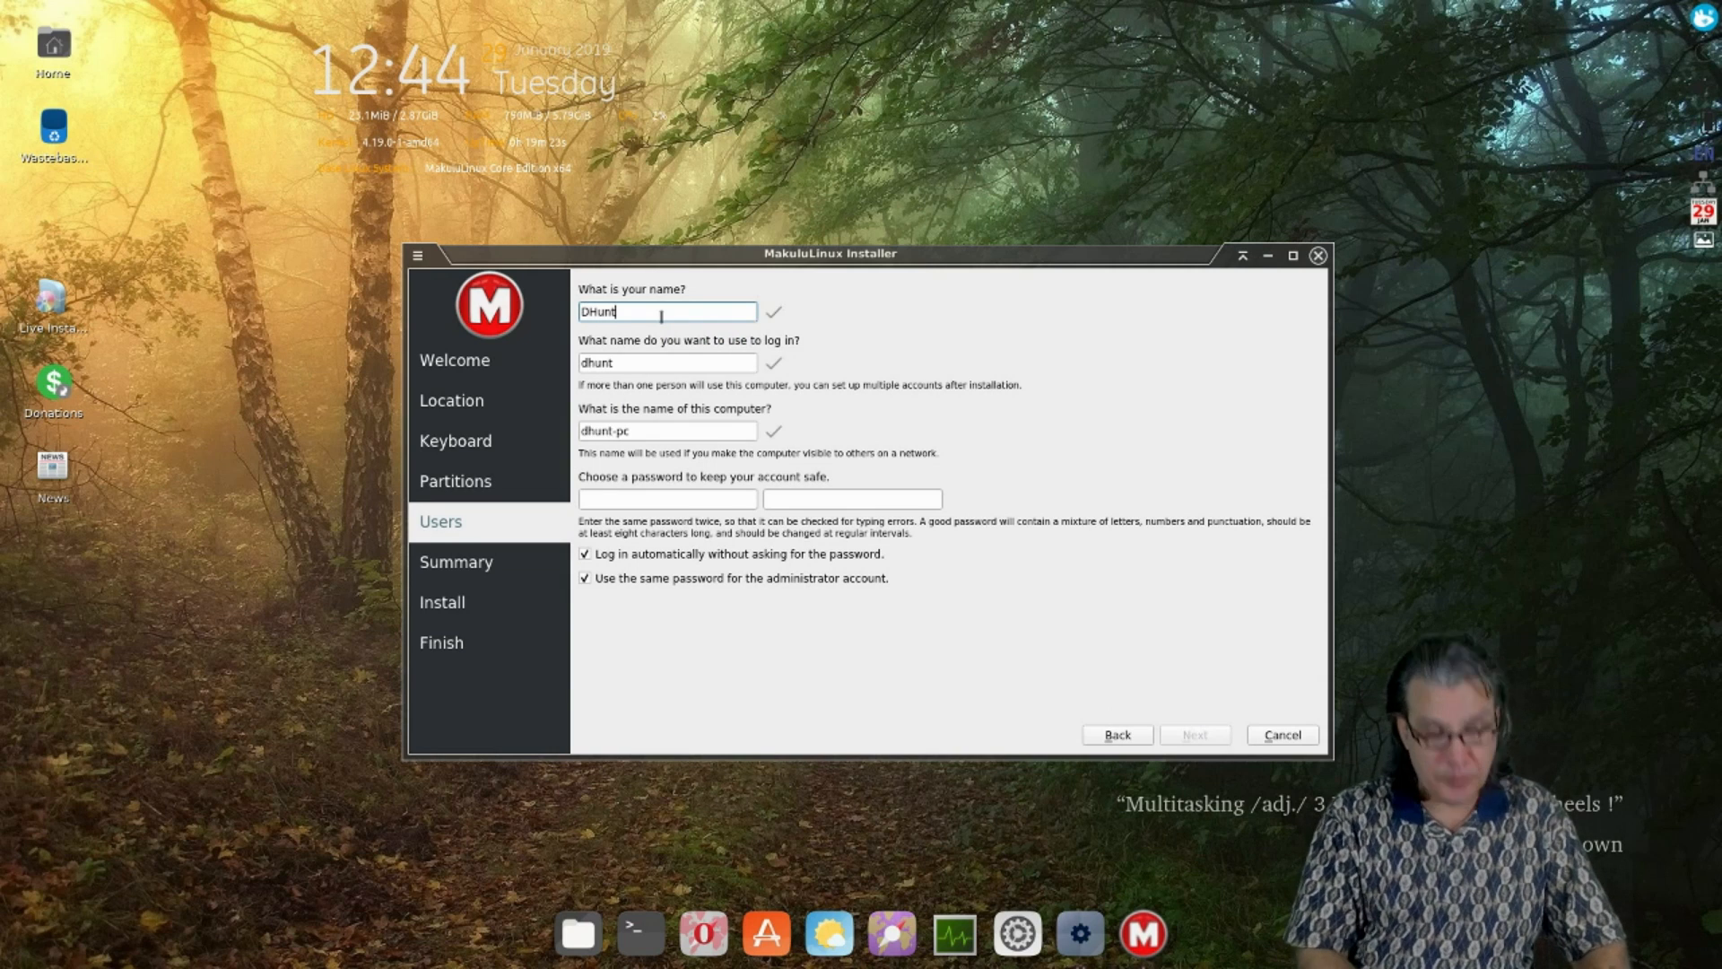
left_click(634, 501)
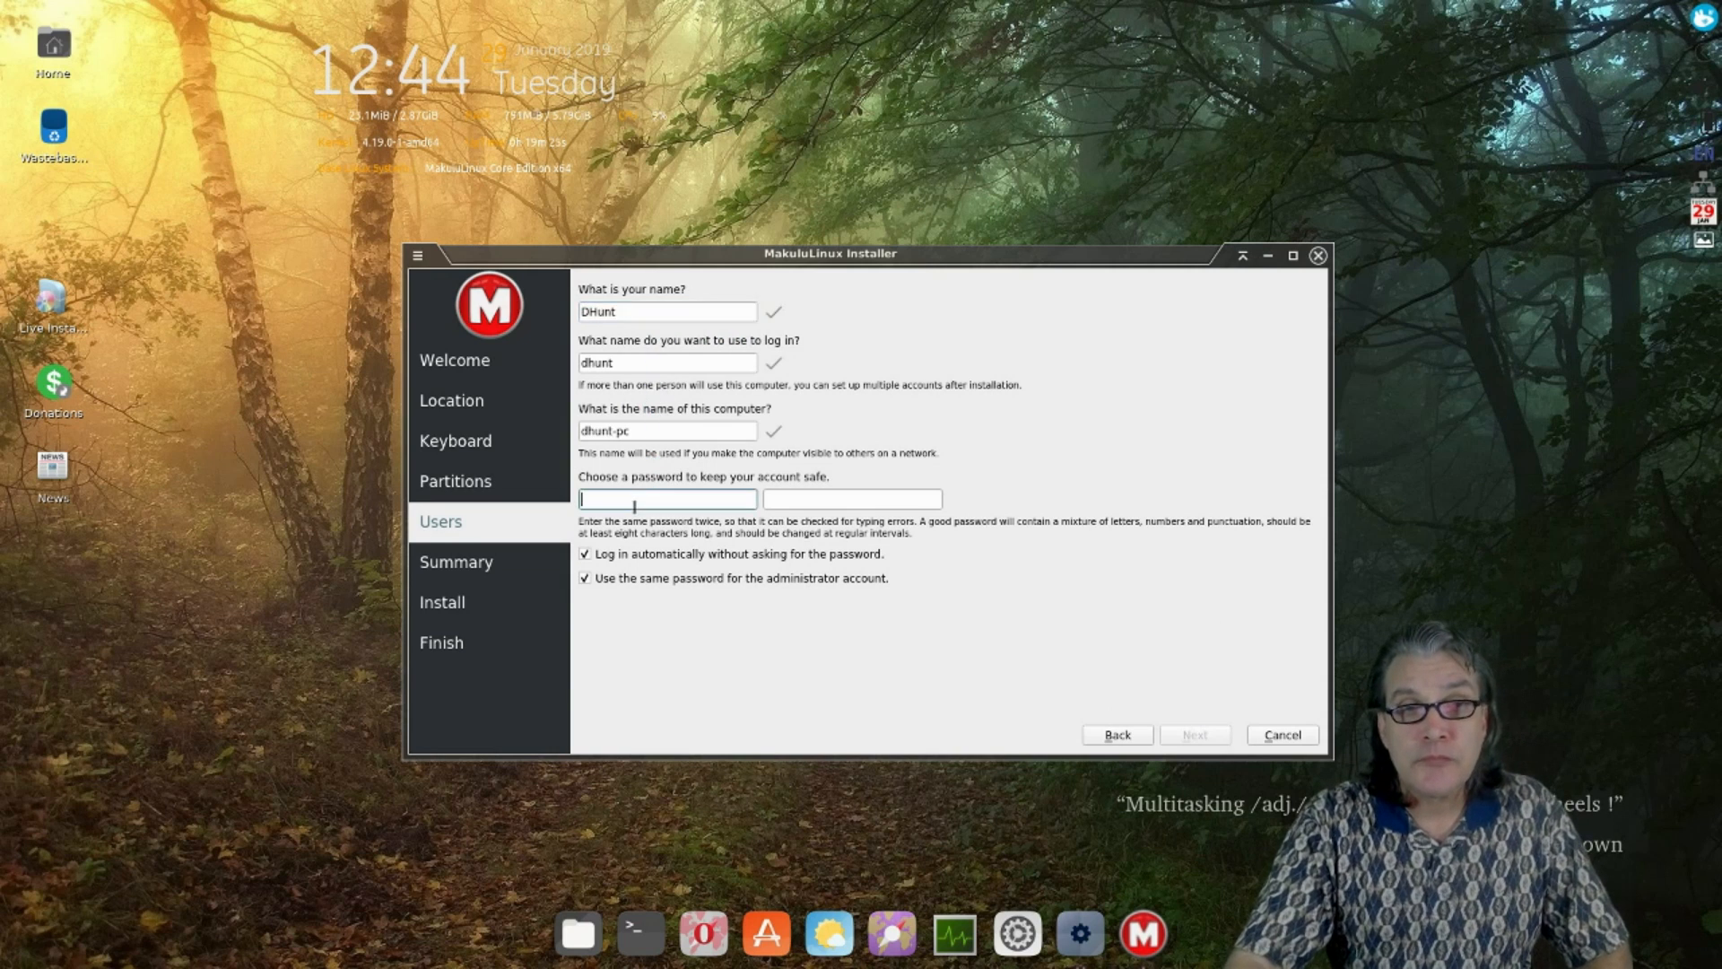
type("1234")
left_click(799, 503)
type("1234")
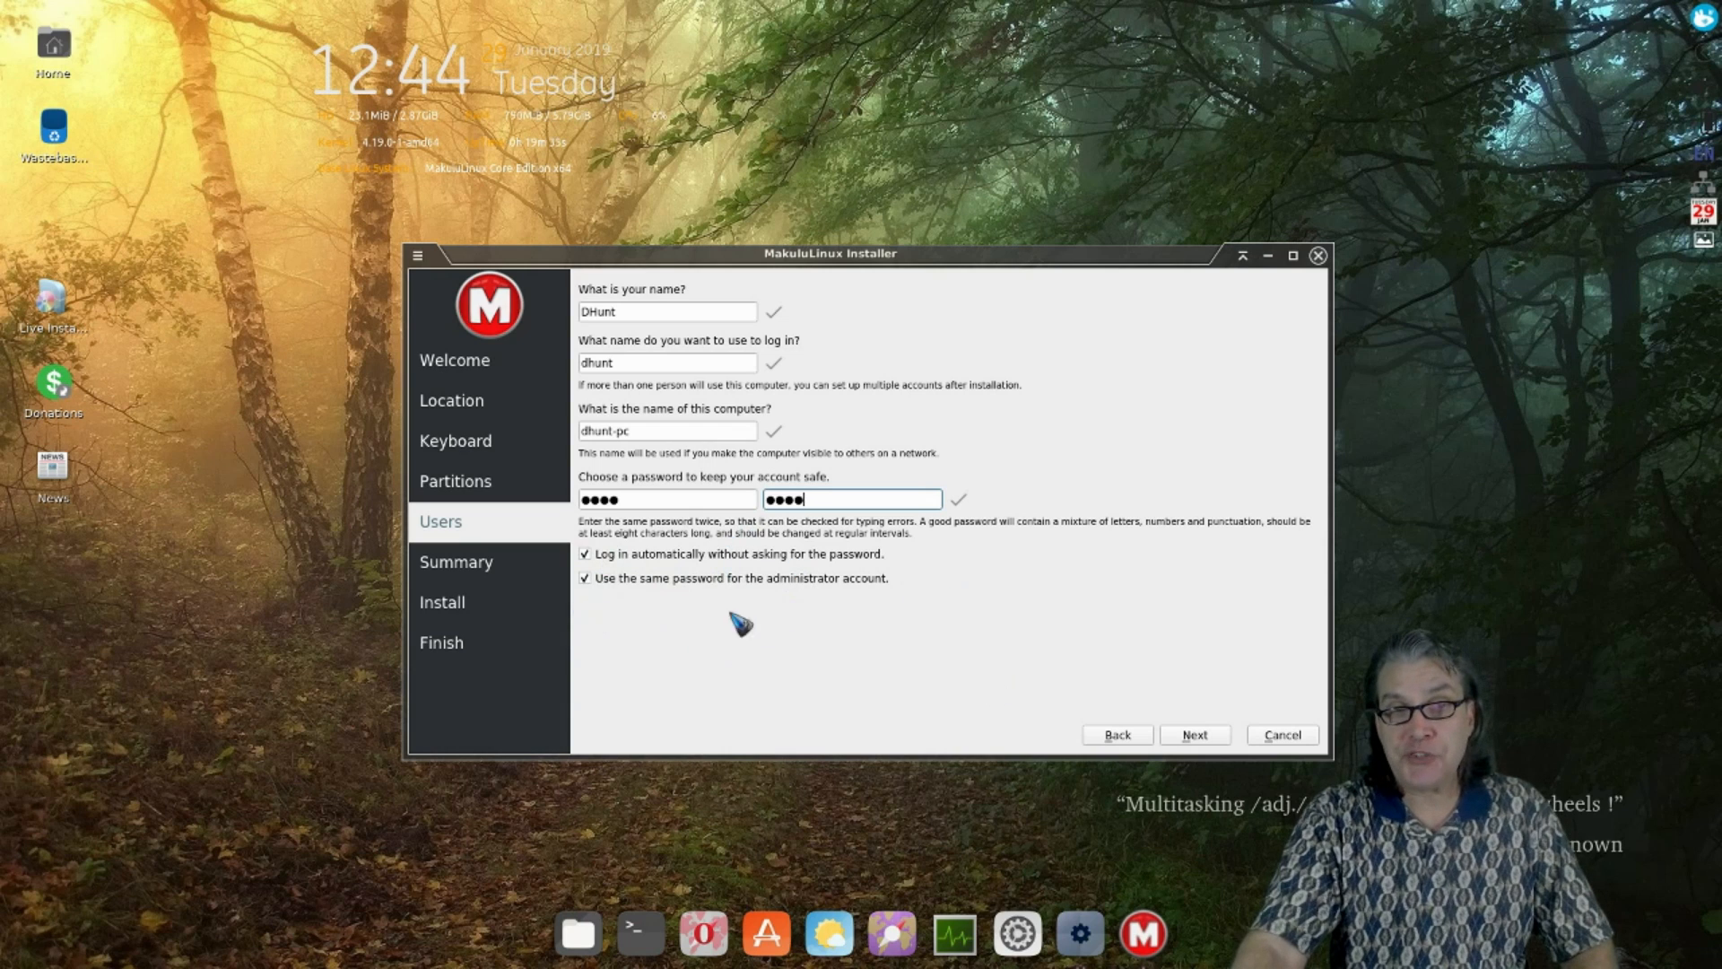
left_click(1194, 735)
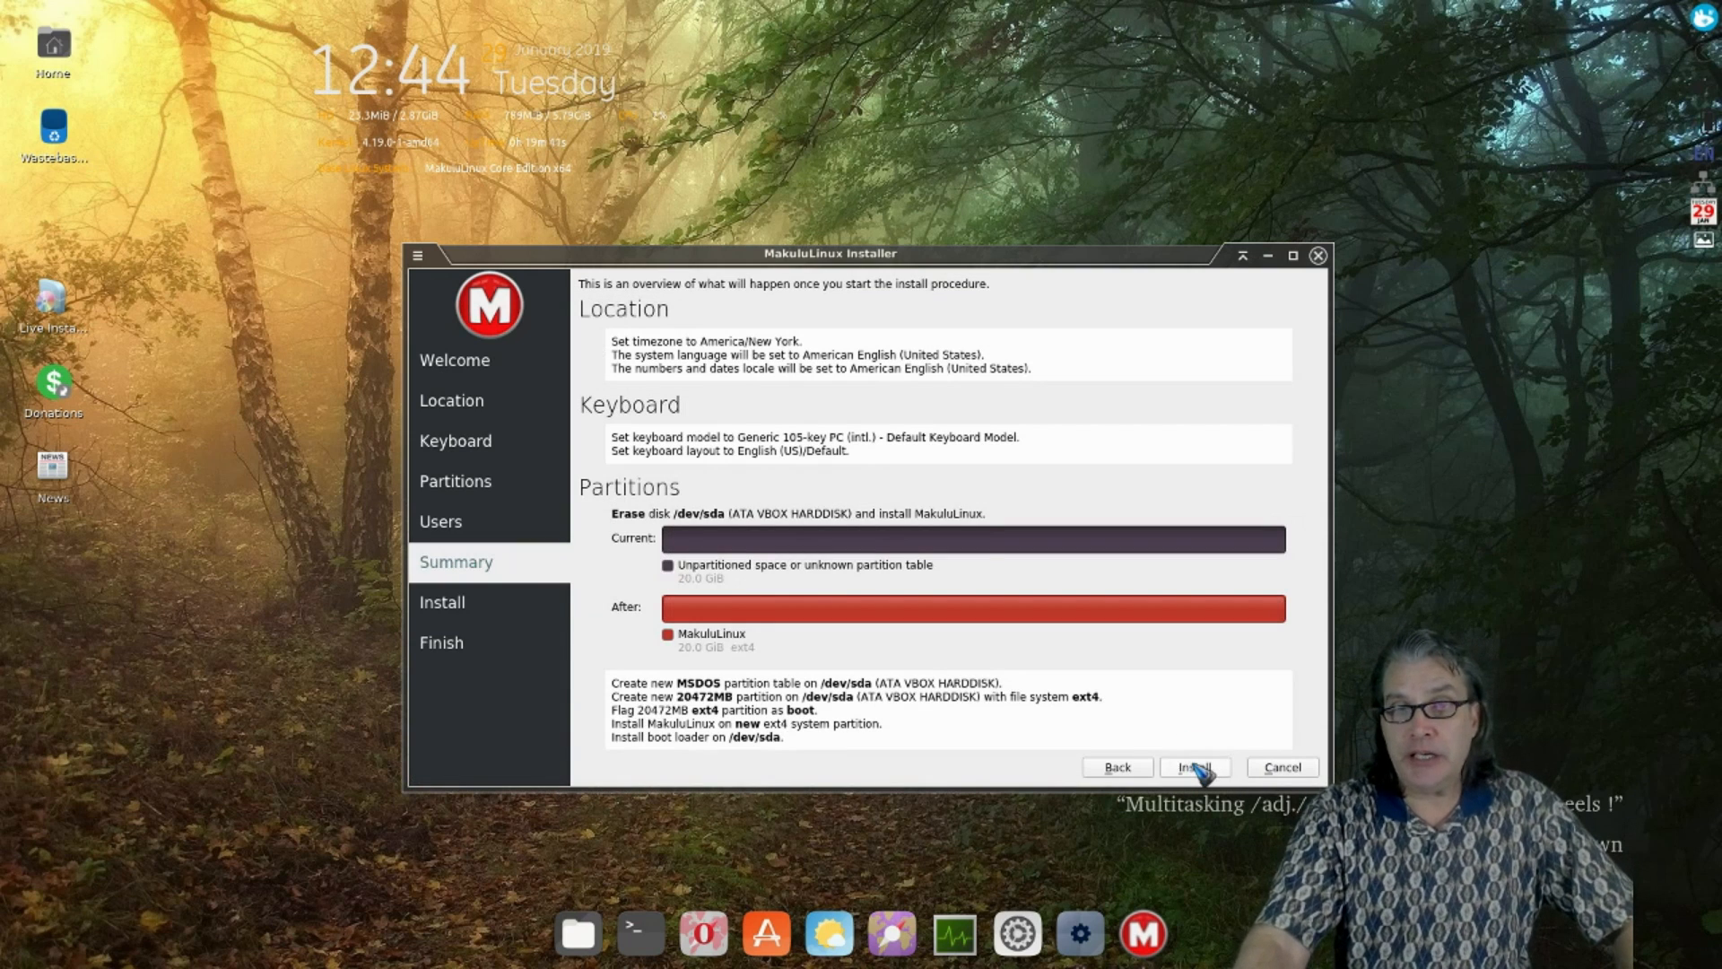
left_click(1197, 767)
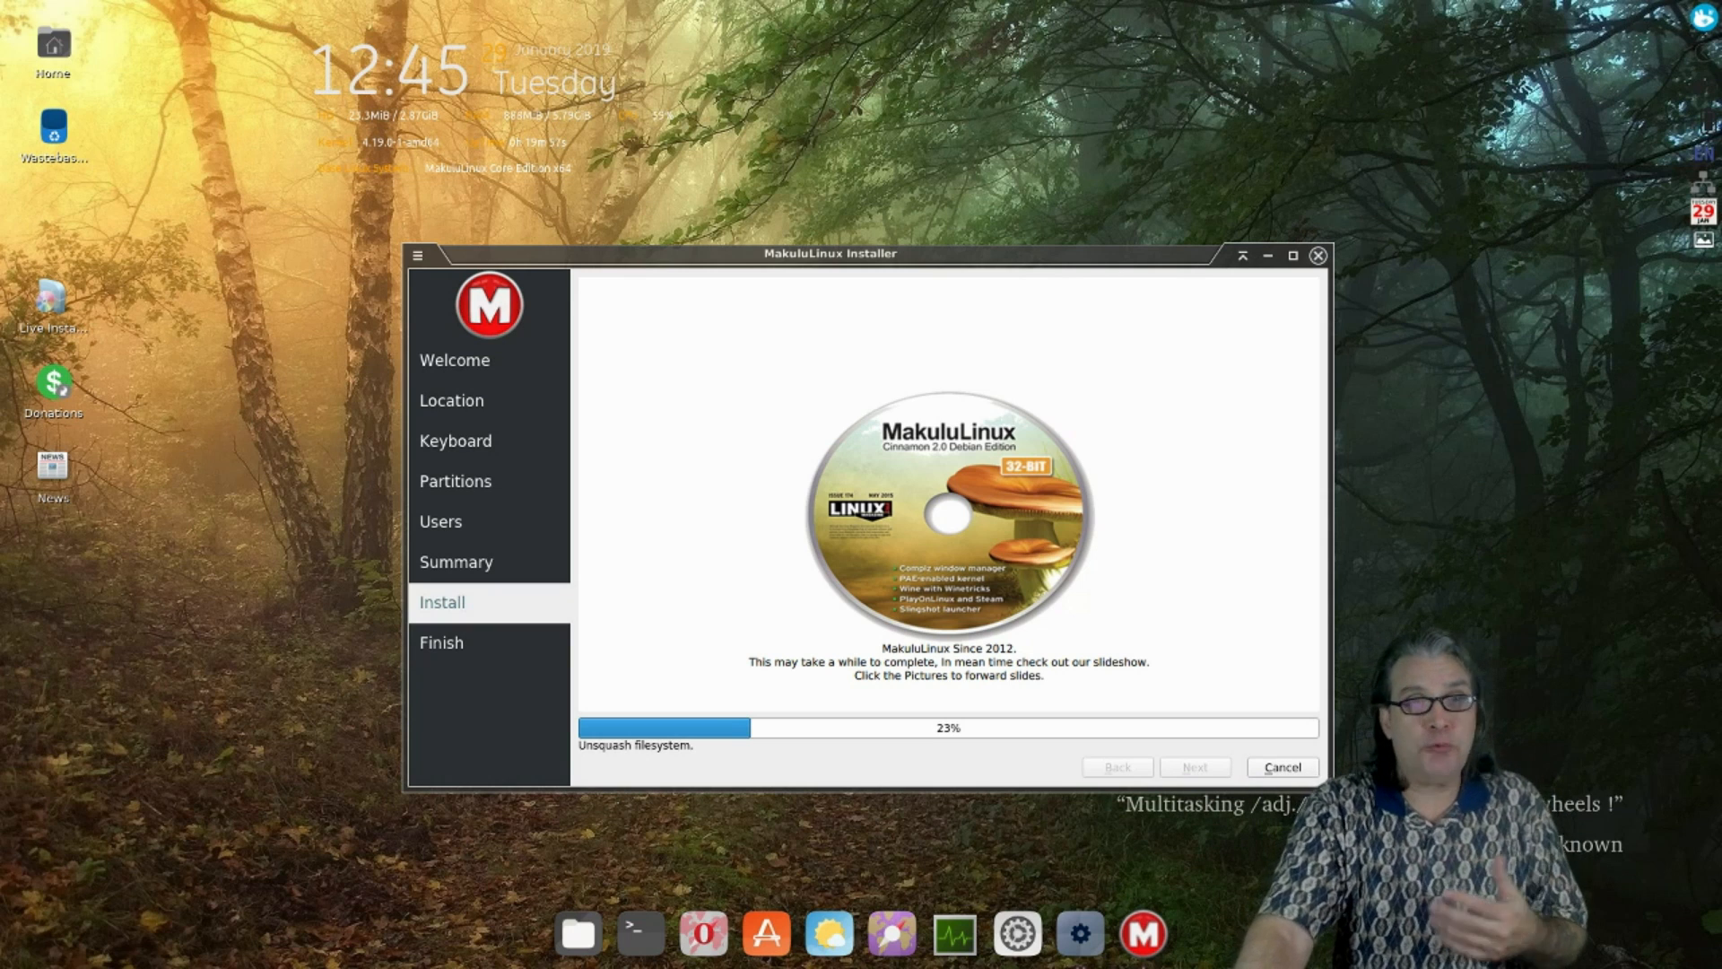
- Launch the Variety wallpaper changer from the applications menu's Accessories
left_click(1704, 18)
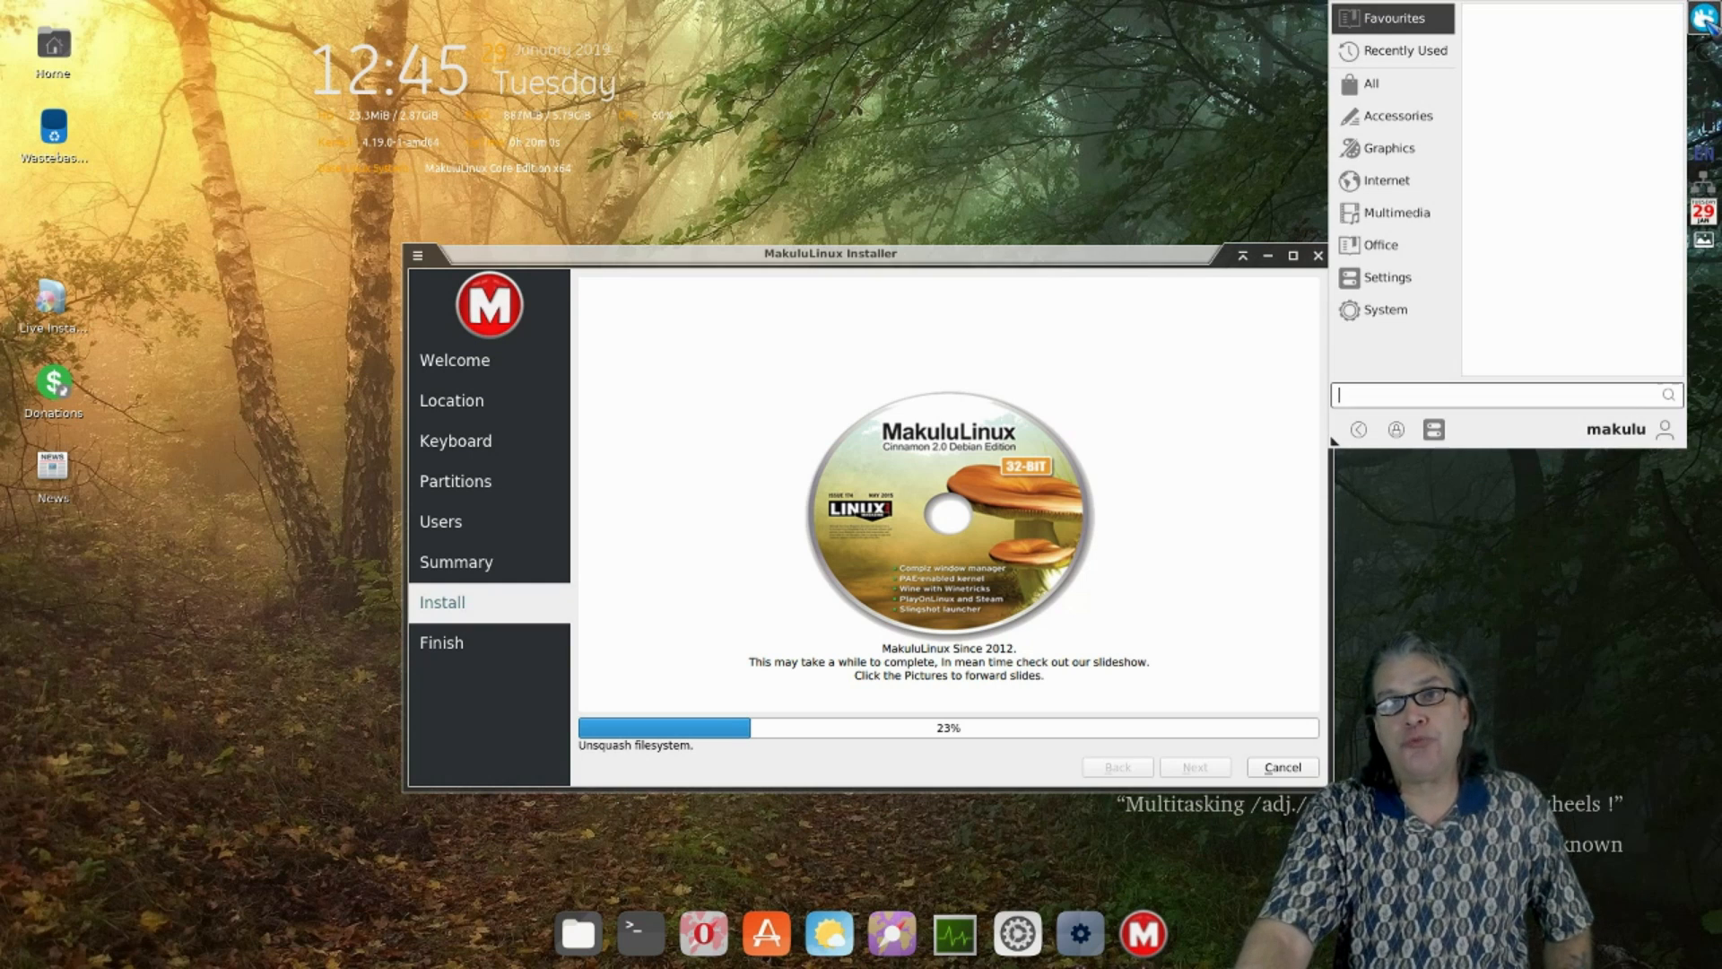
left_click(1421, 119)
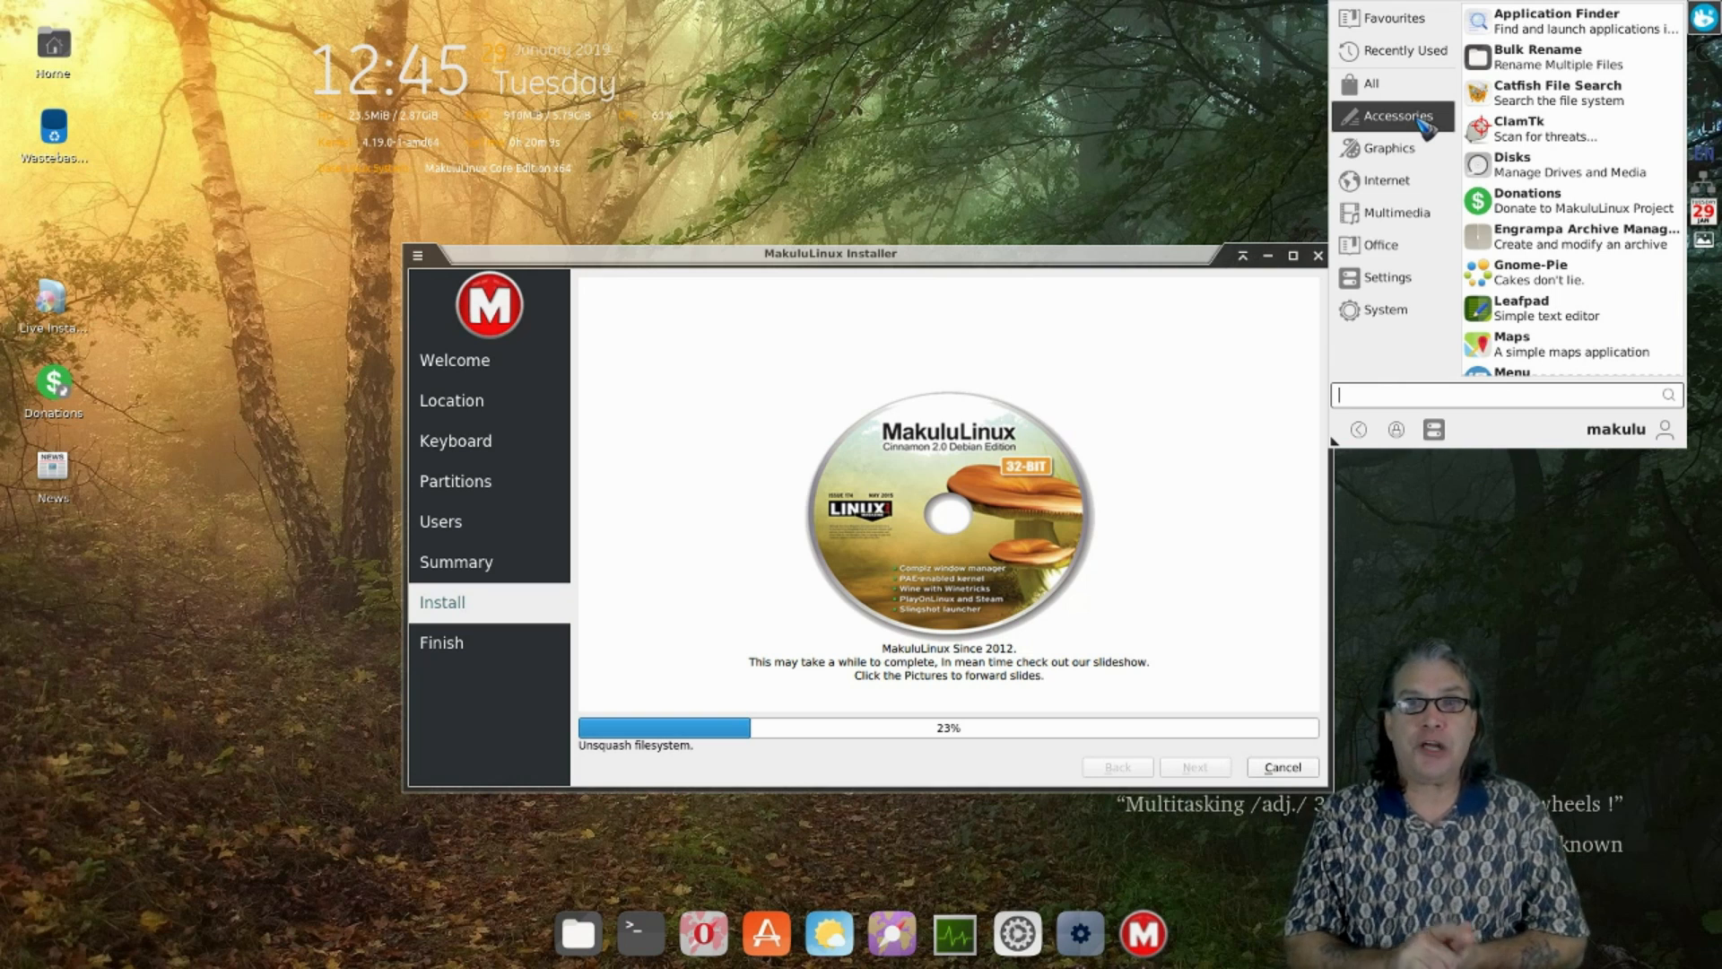
scroll(1536, 193, "down", 1)
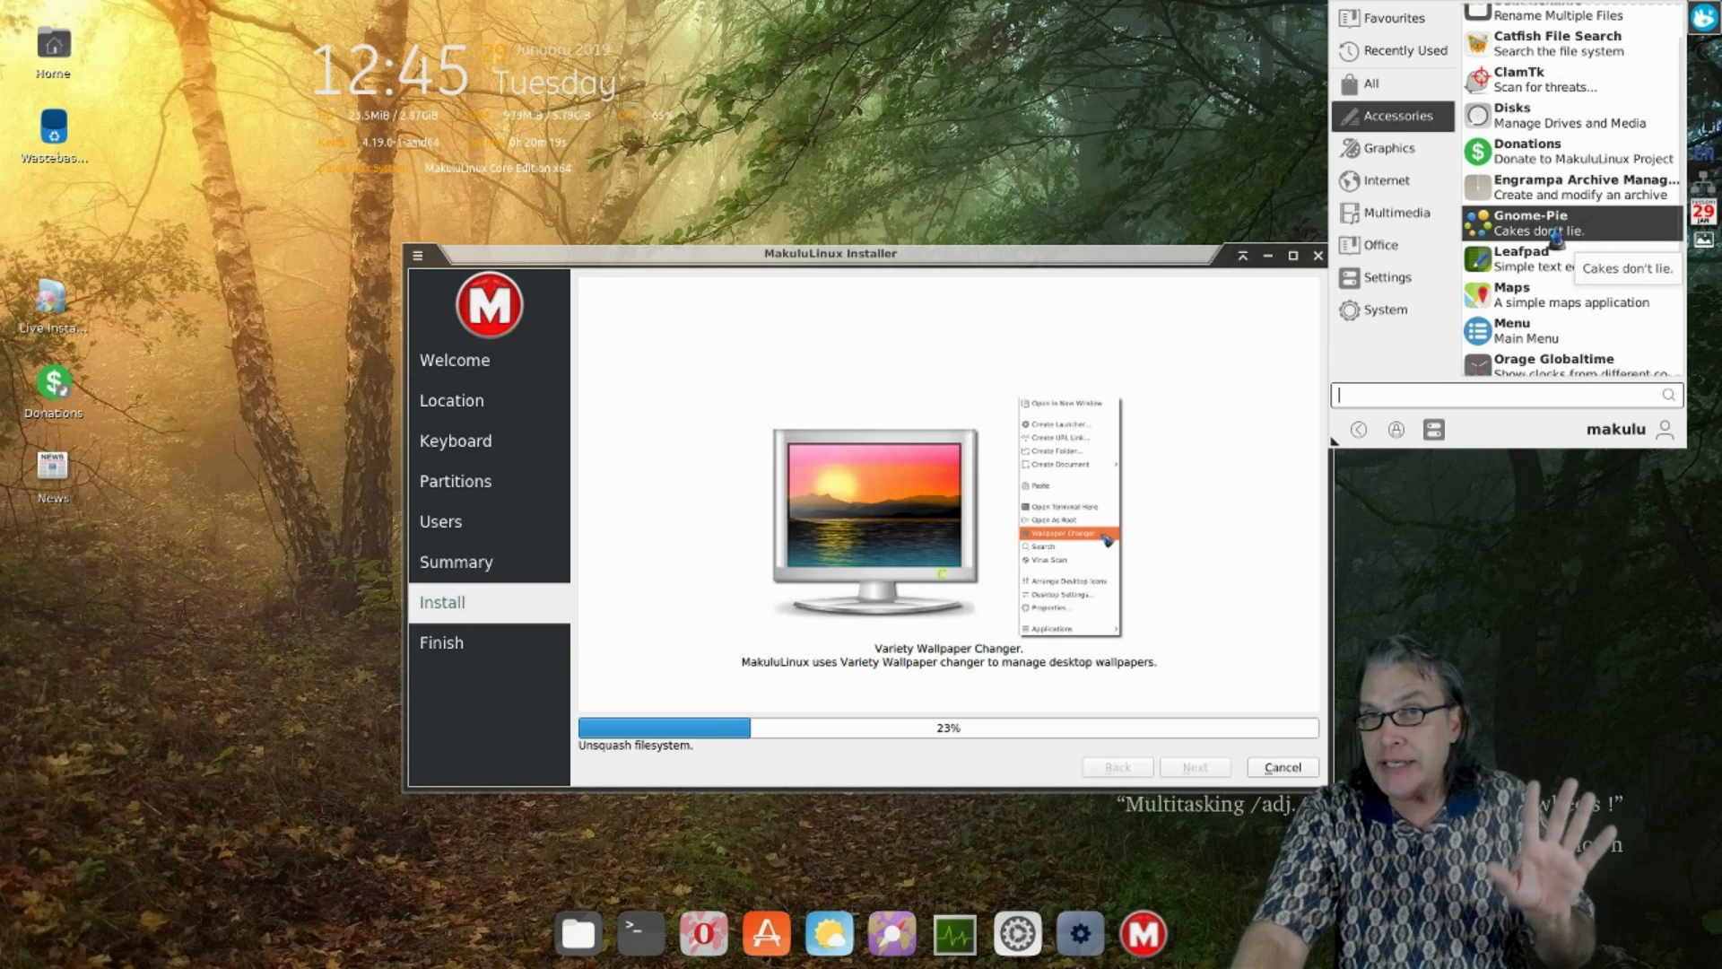
scroll(1556, 239, "down", 5)
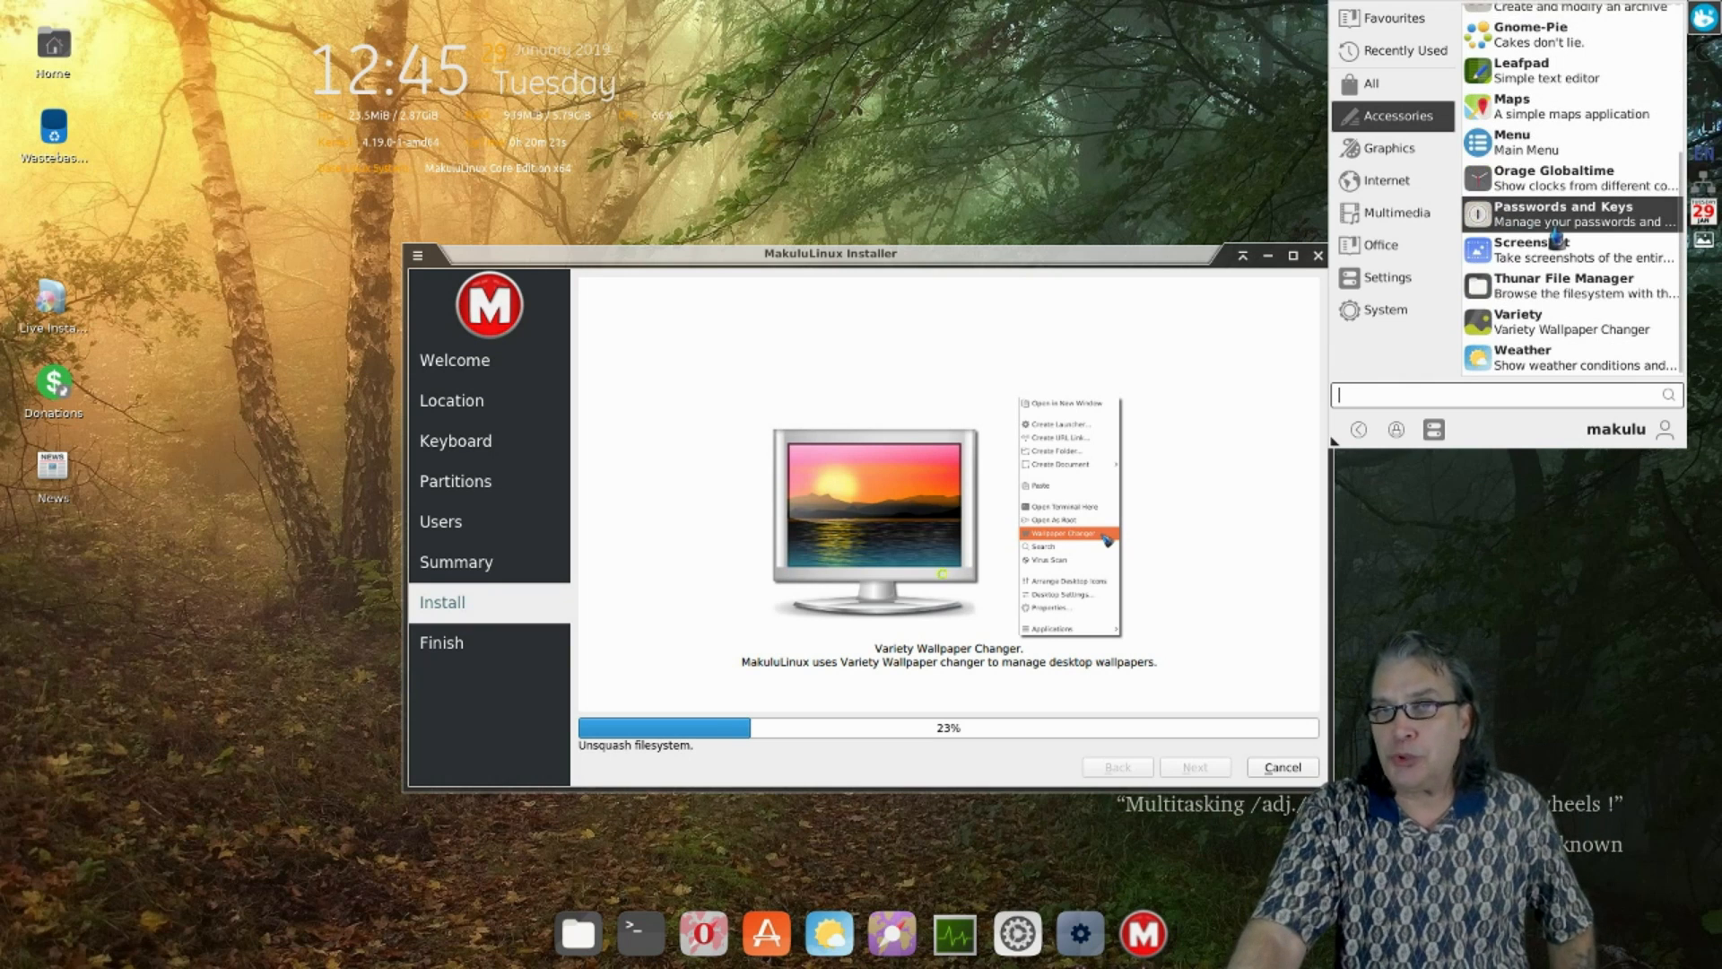
left_click(1521, 339)
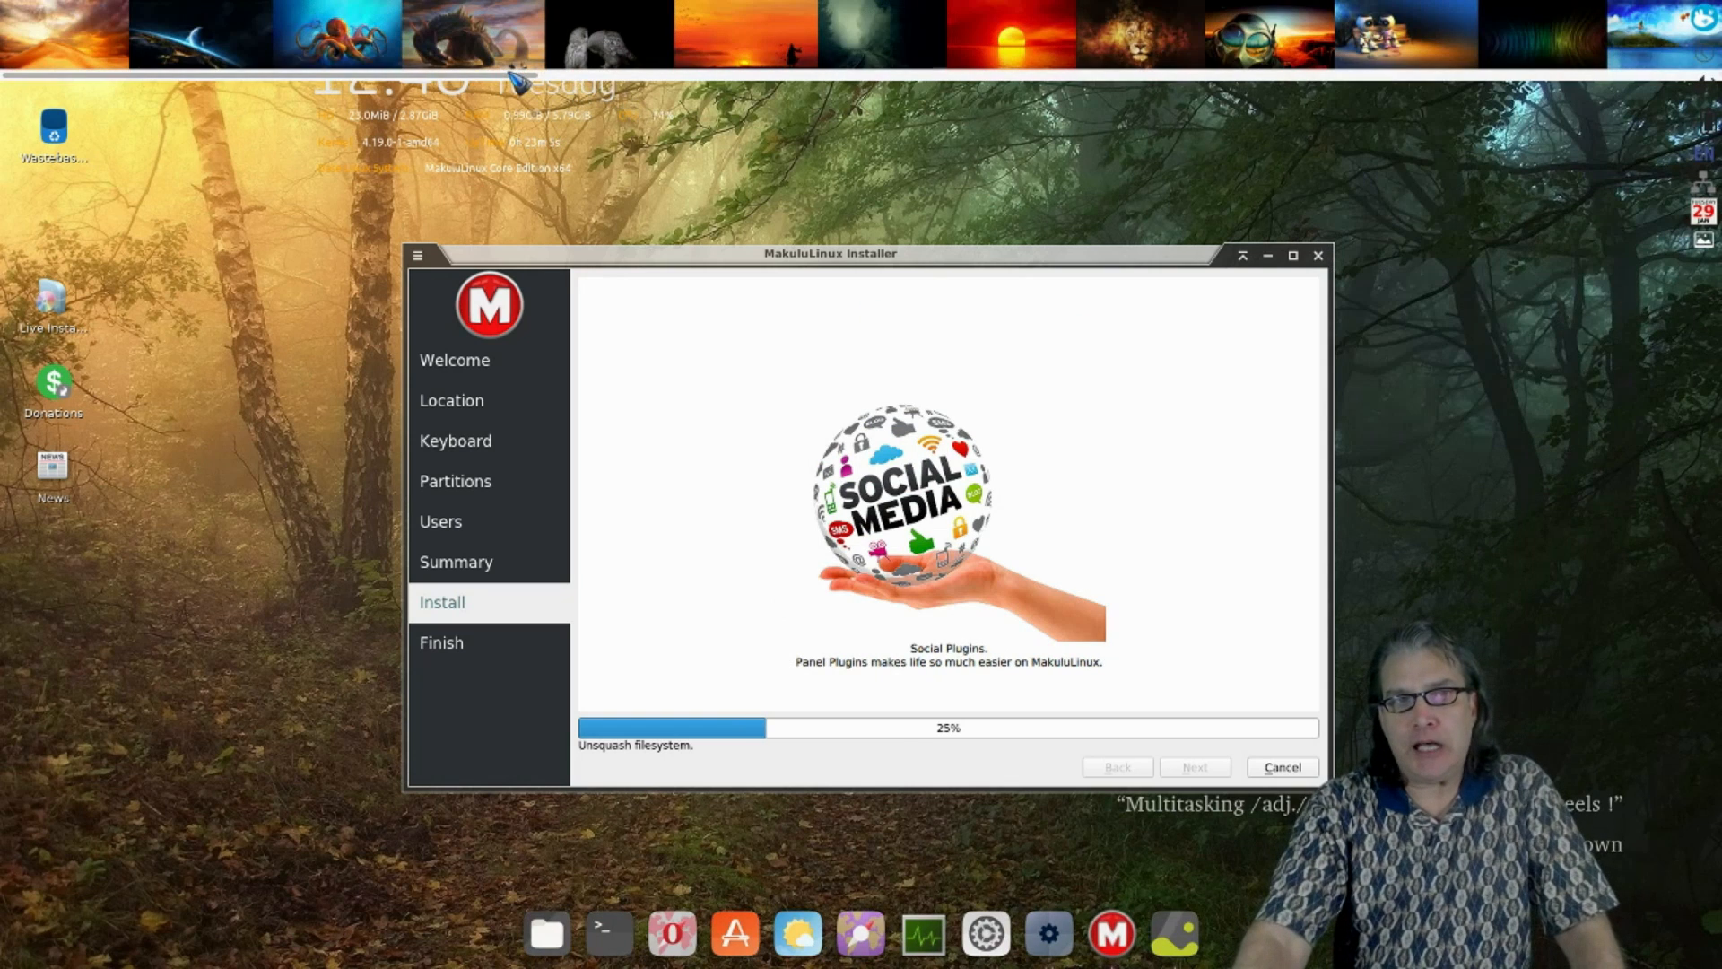
- Set the planet-over-ocean thumbnail in Variety's strip as the desktop wallpaper
scroll(556, 79, "down", 5)
scroll(592, 82, "down", 8)
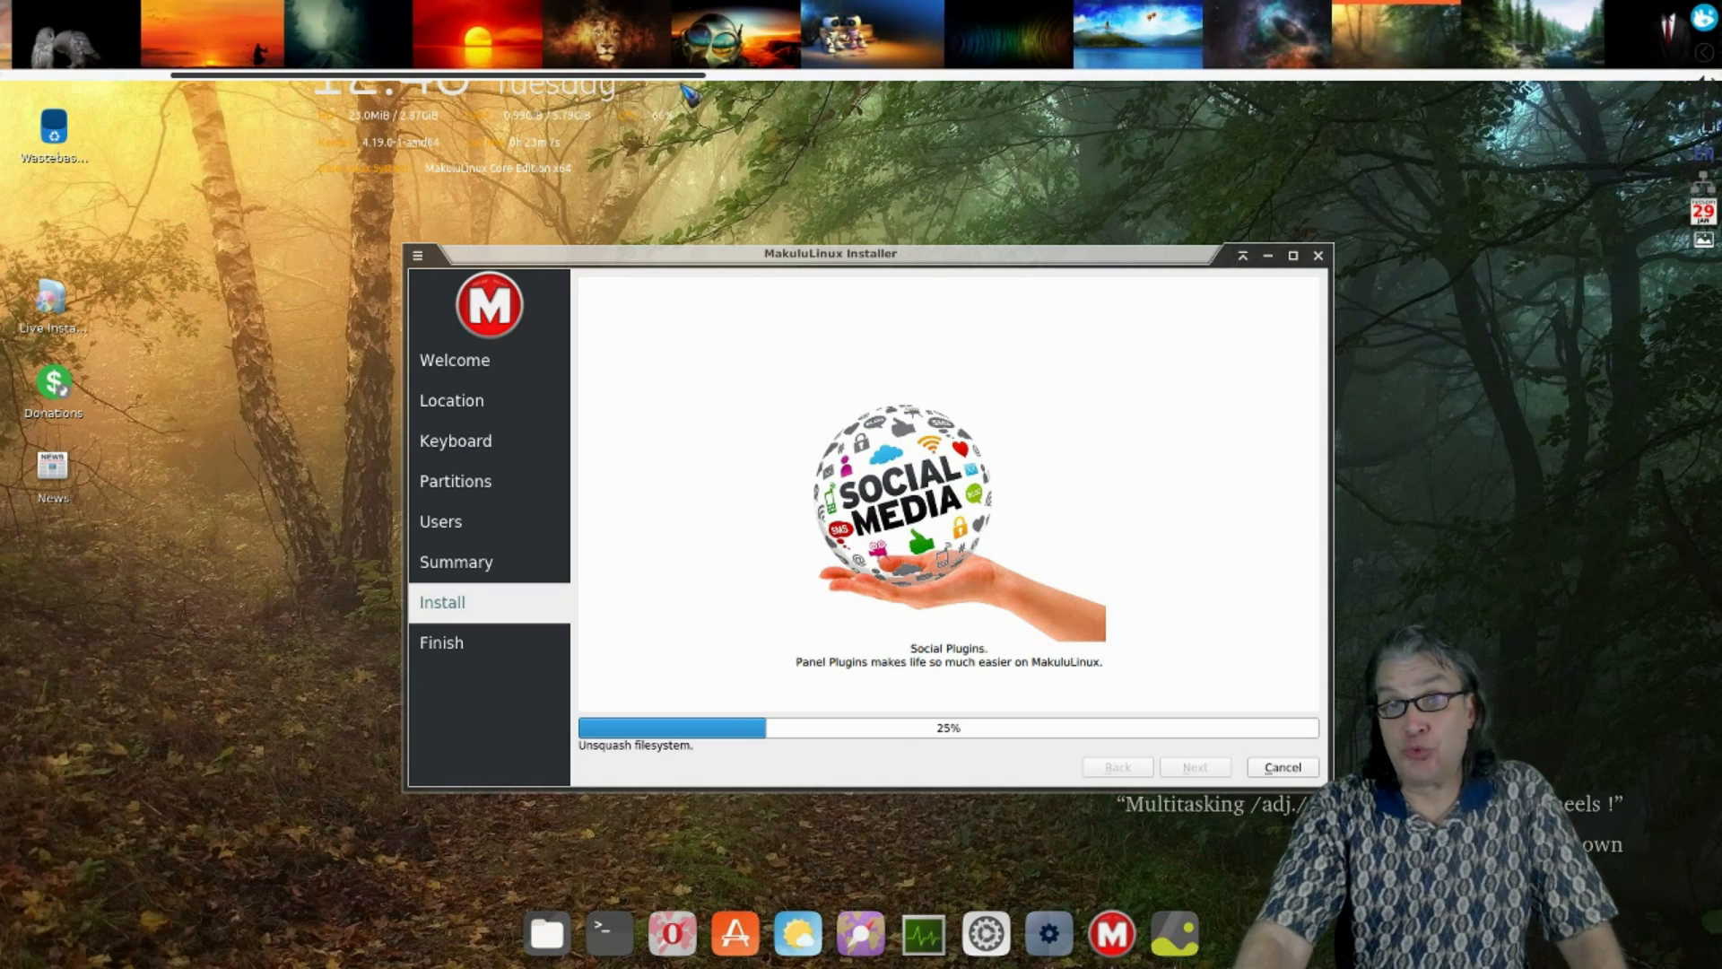
scroll(808, 93, "down", 3)
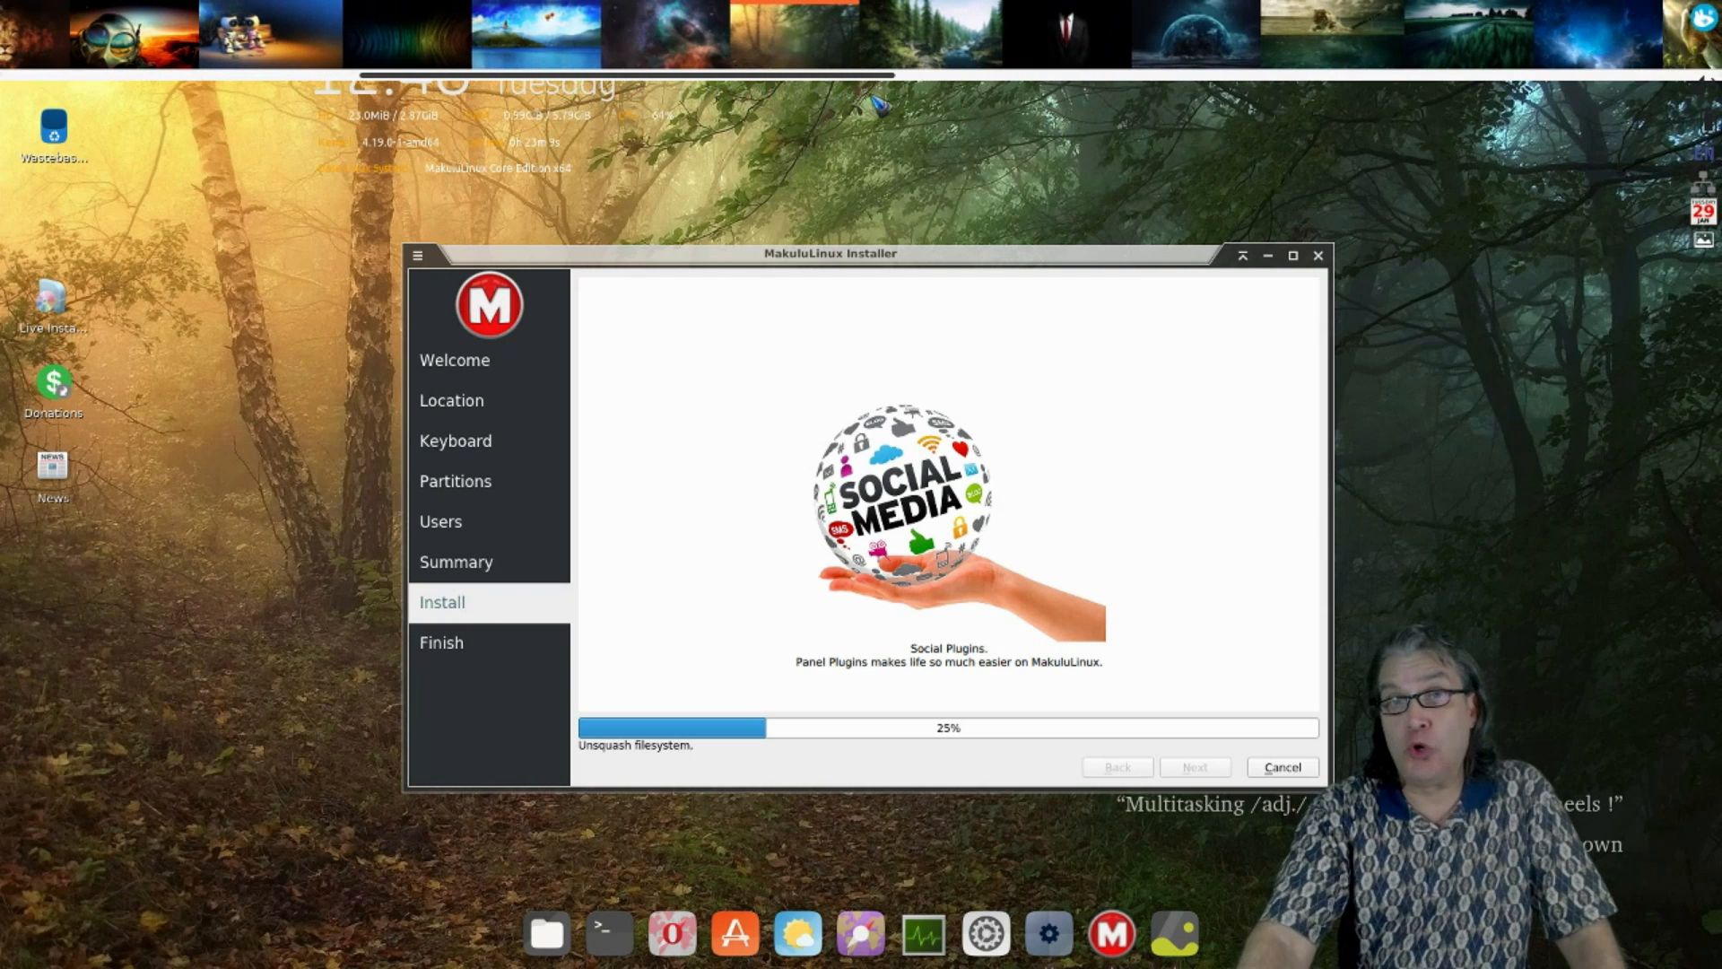
scroll(906, 103, "down", 2)
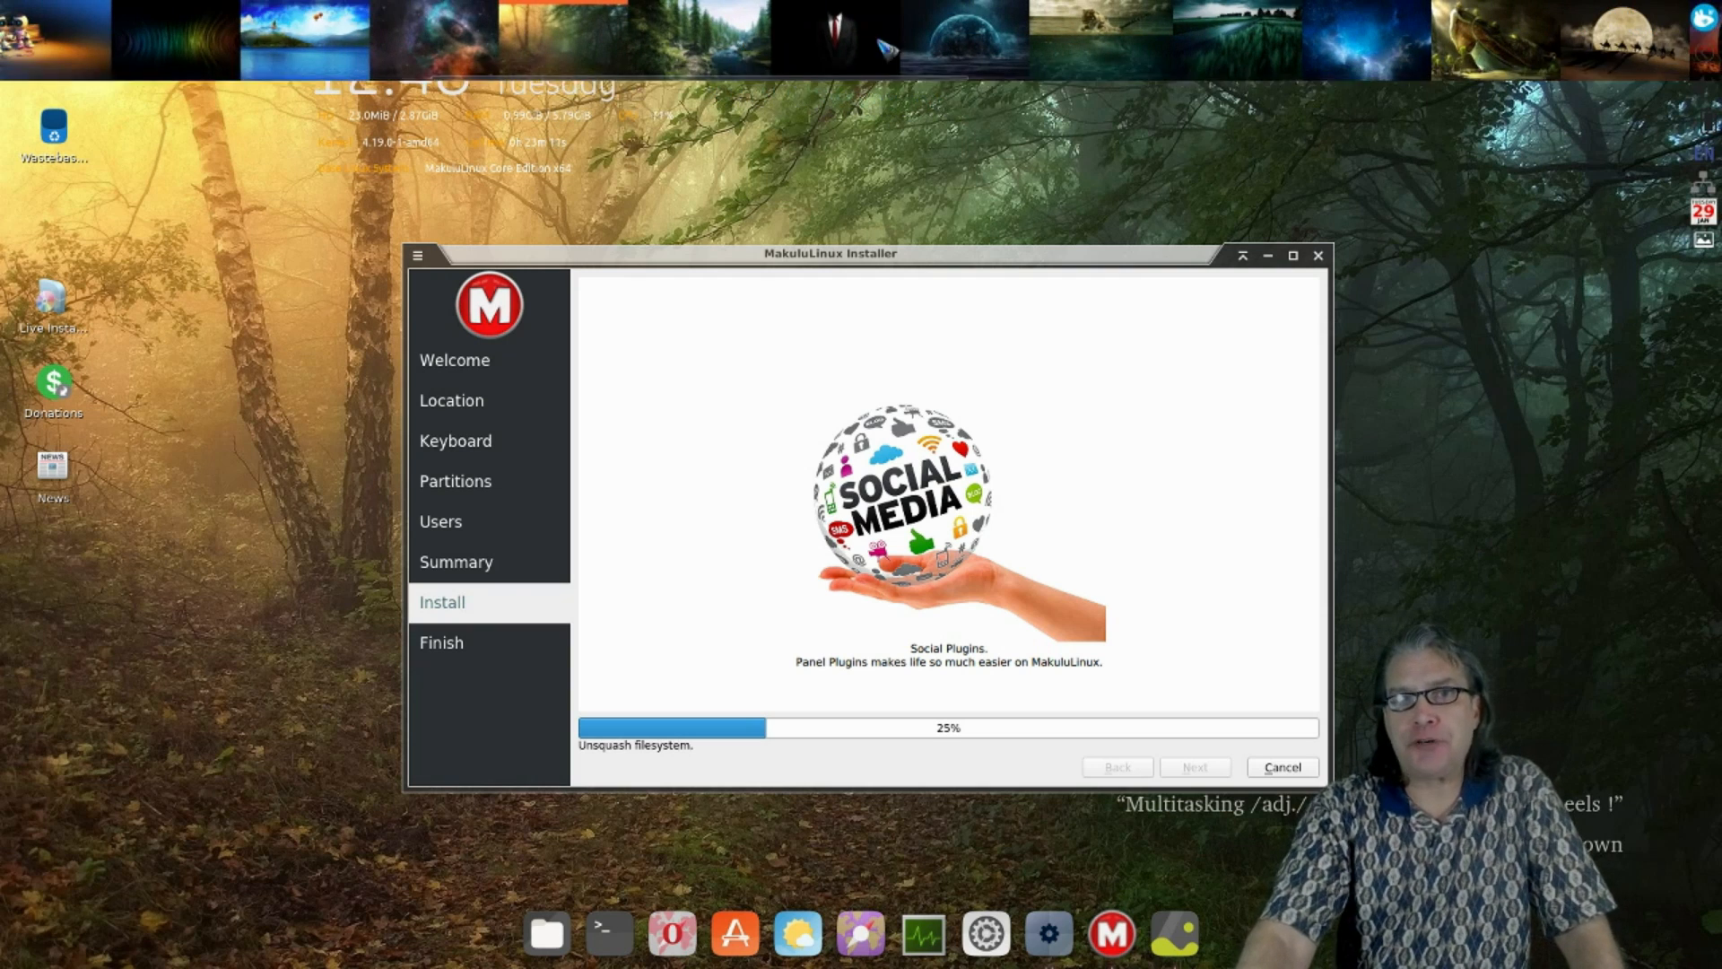
left_click(964, 40)
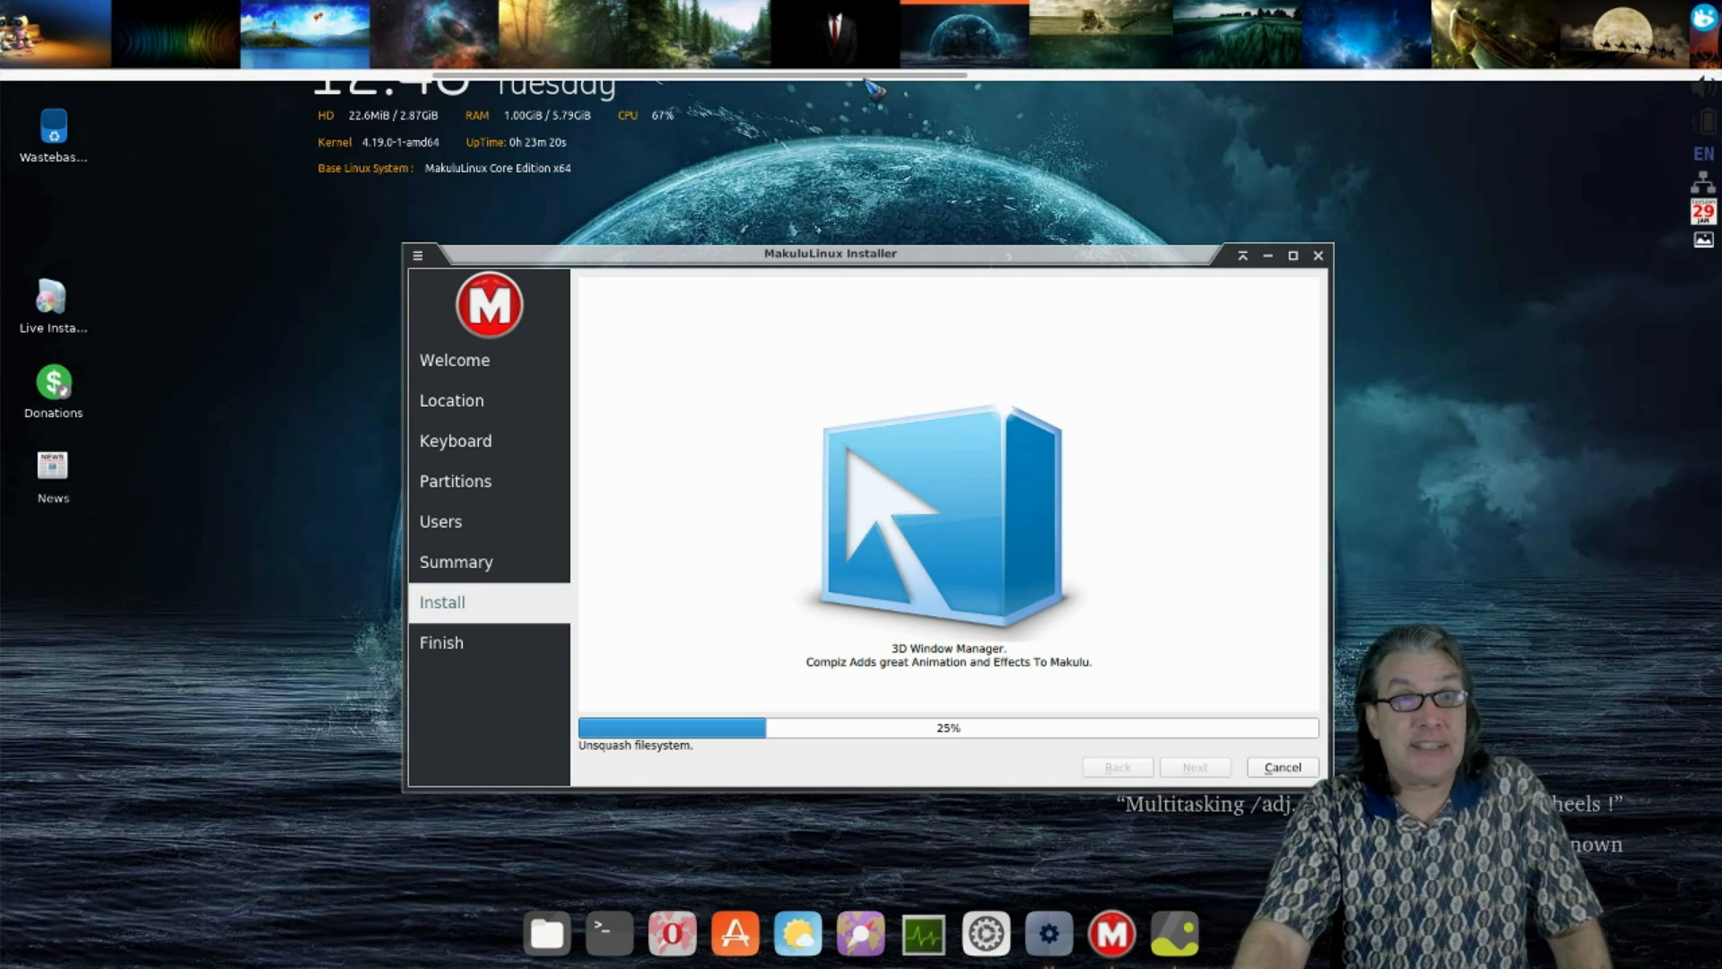
left_click_drag(791, 76, 1475, 97)
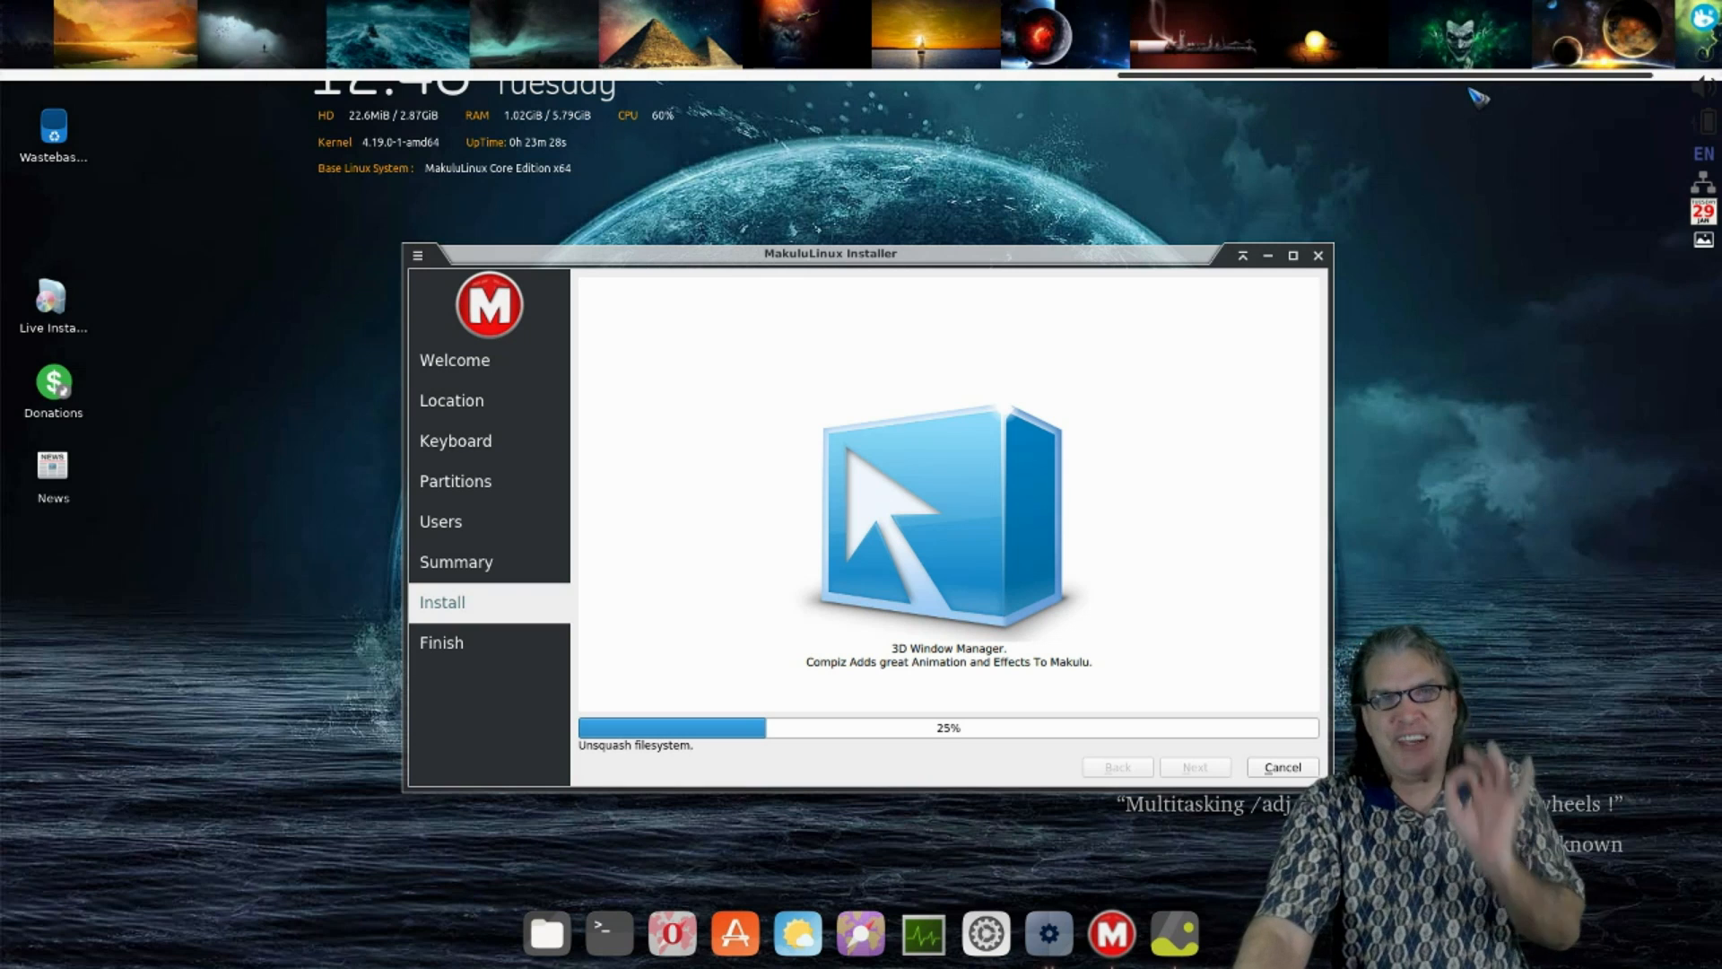
- Inspect the right-click options for the Joker.jpg and Planet-Core.jpg wallpaper thumbnails
right_click(1426, 51)
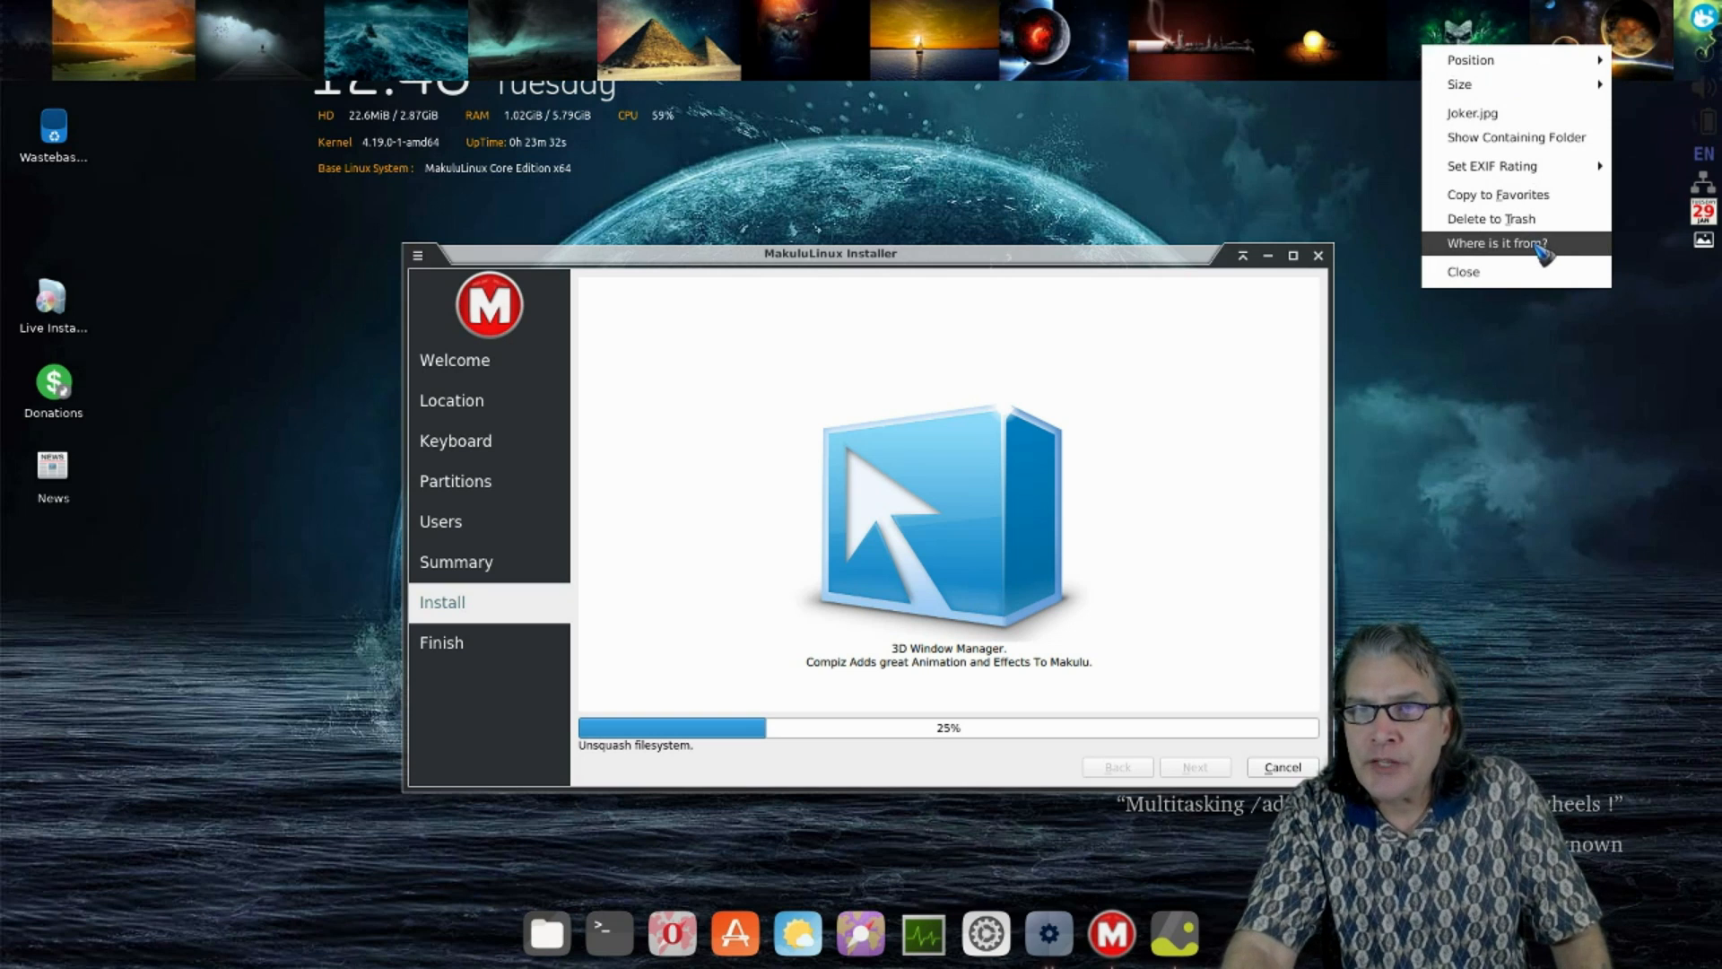
mouse_move(1502, 72)
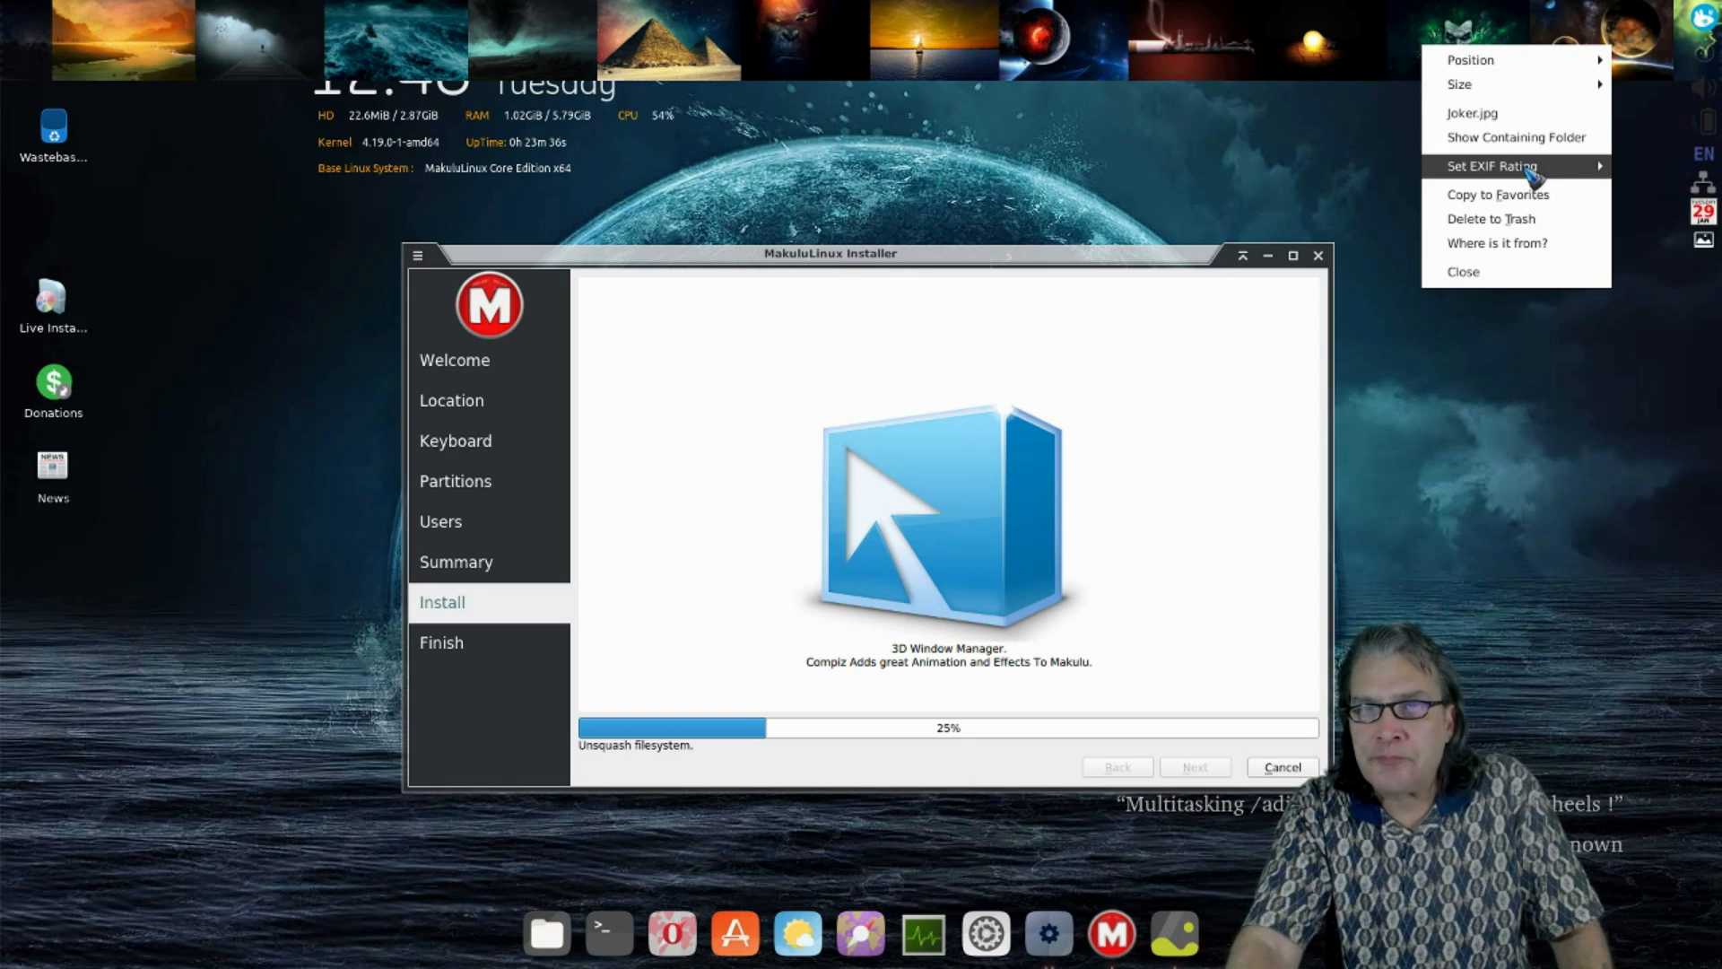
mouse_move(1531, 169)
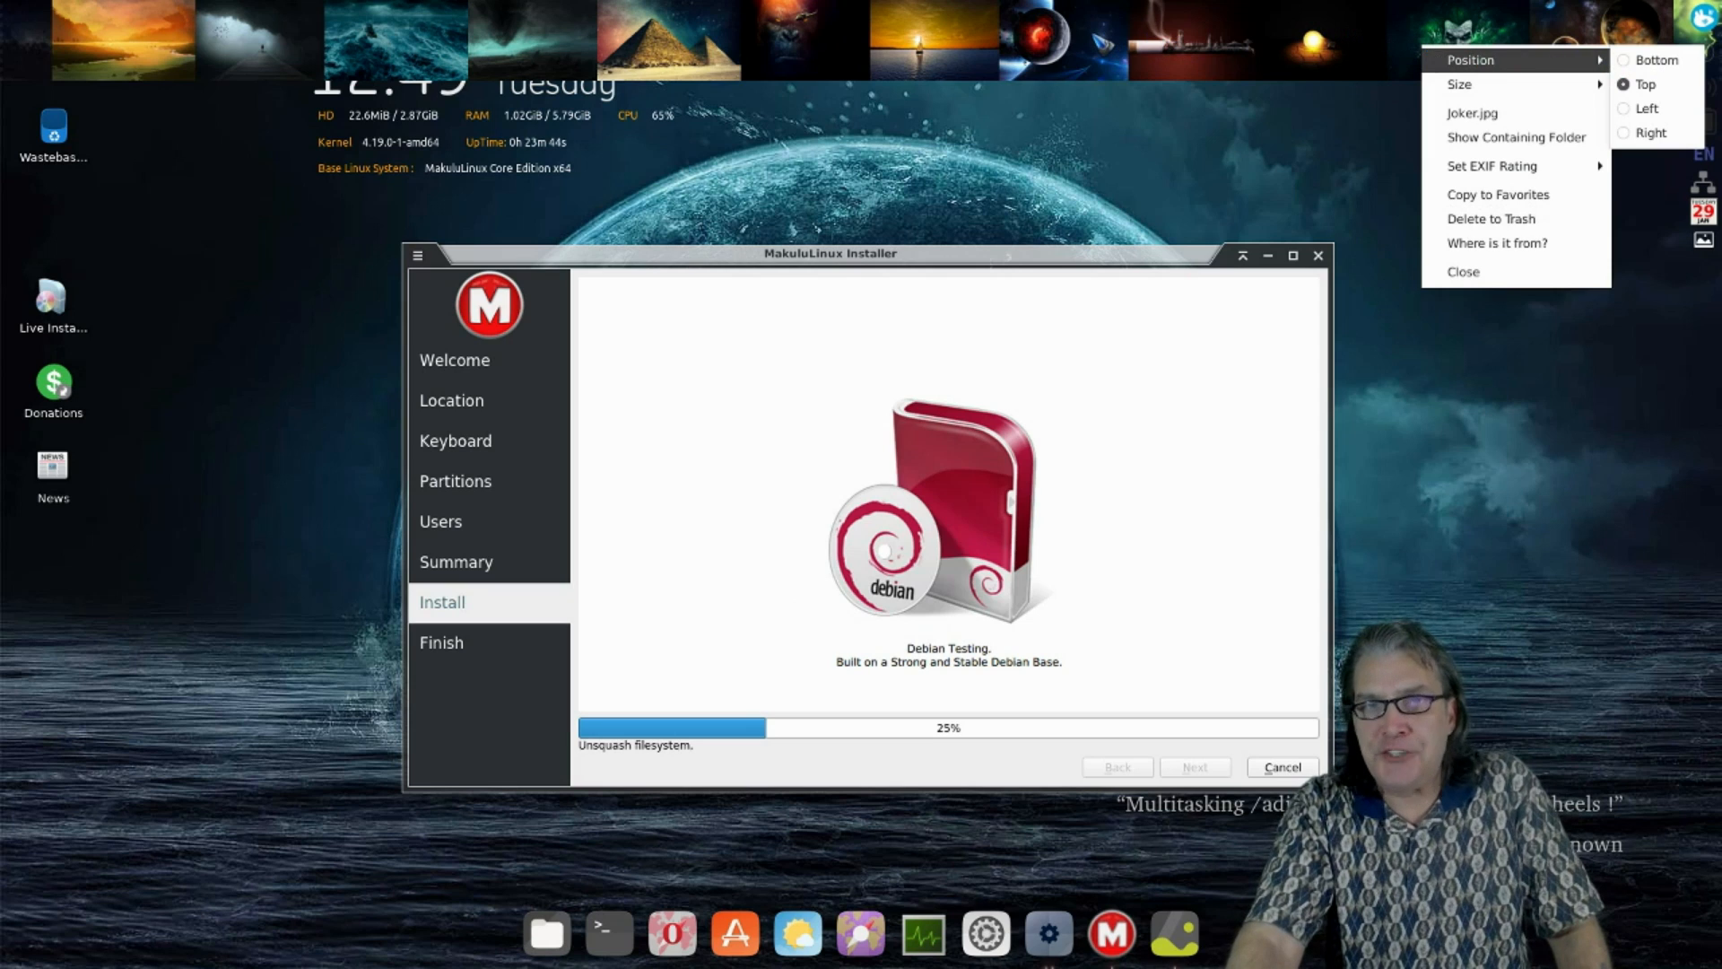
left_click(1090, 36)
right_click(1091, 32)
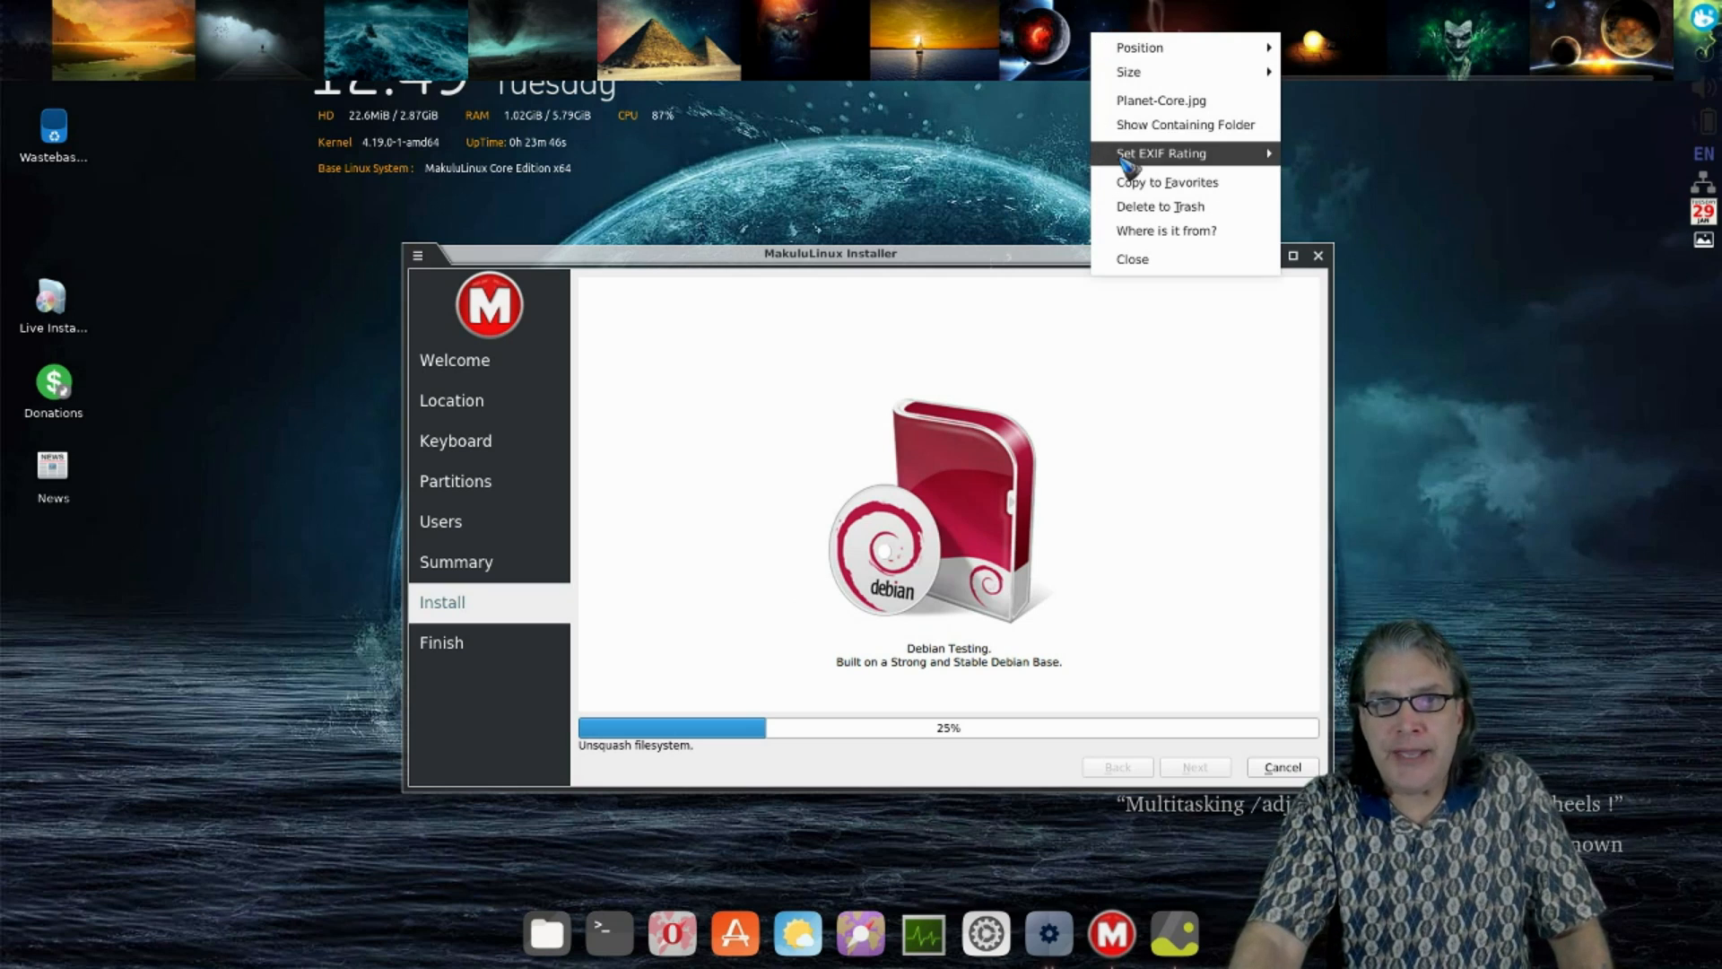
left_click(960, 41)
- Check Sea-View.jpg's options, then set the cigarette image as the wallpaper
right_click(961, 42)
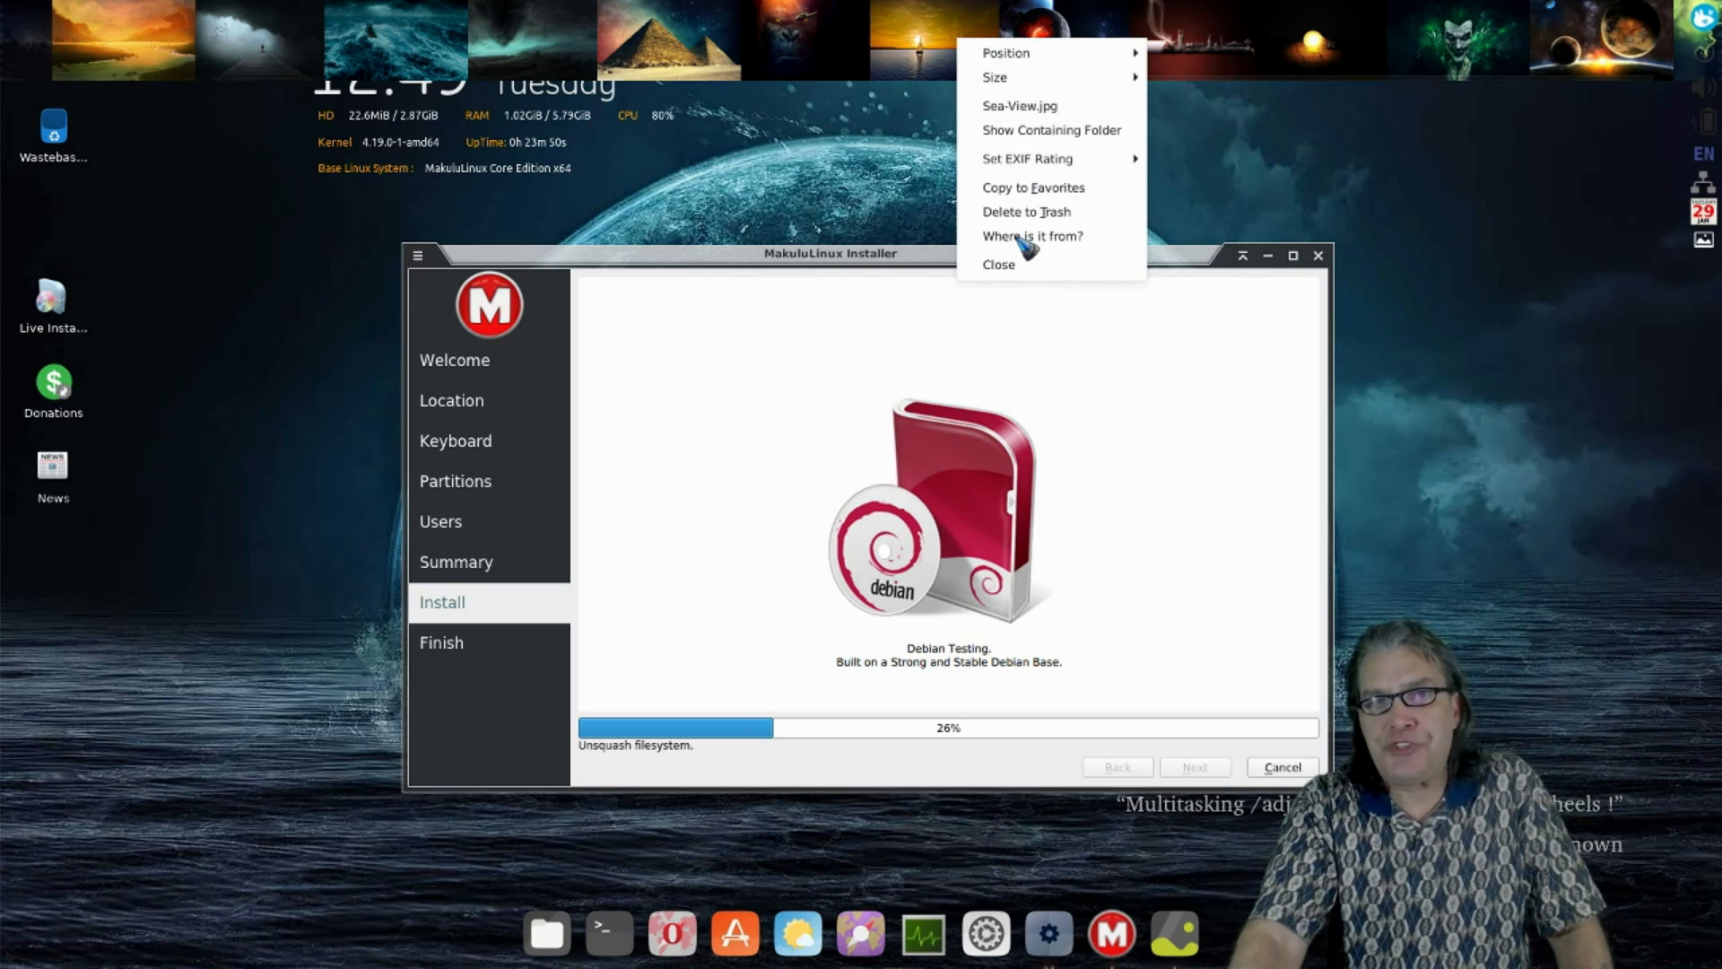
left_click(940, 41)
right_click(934, 36)
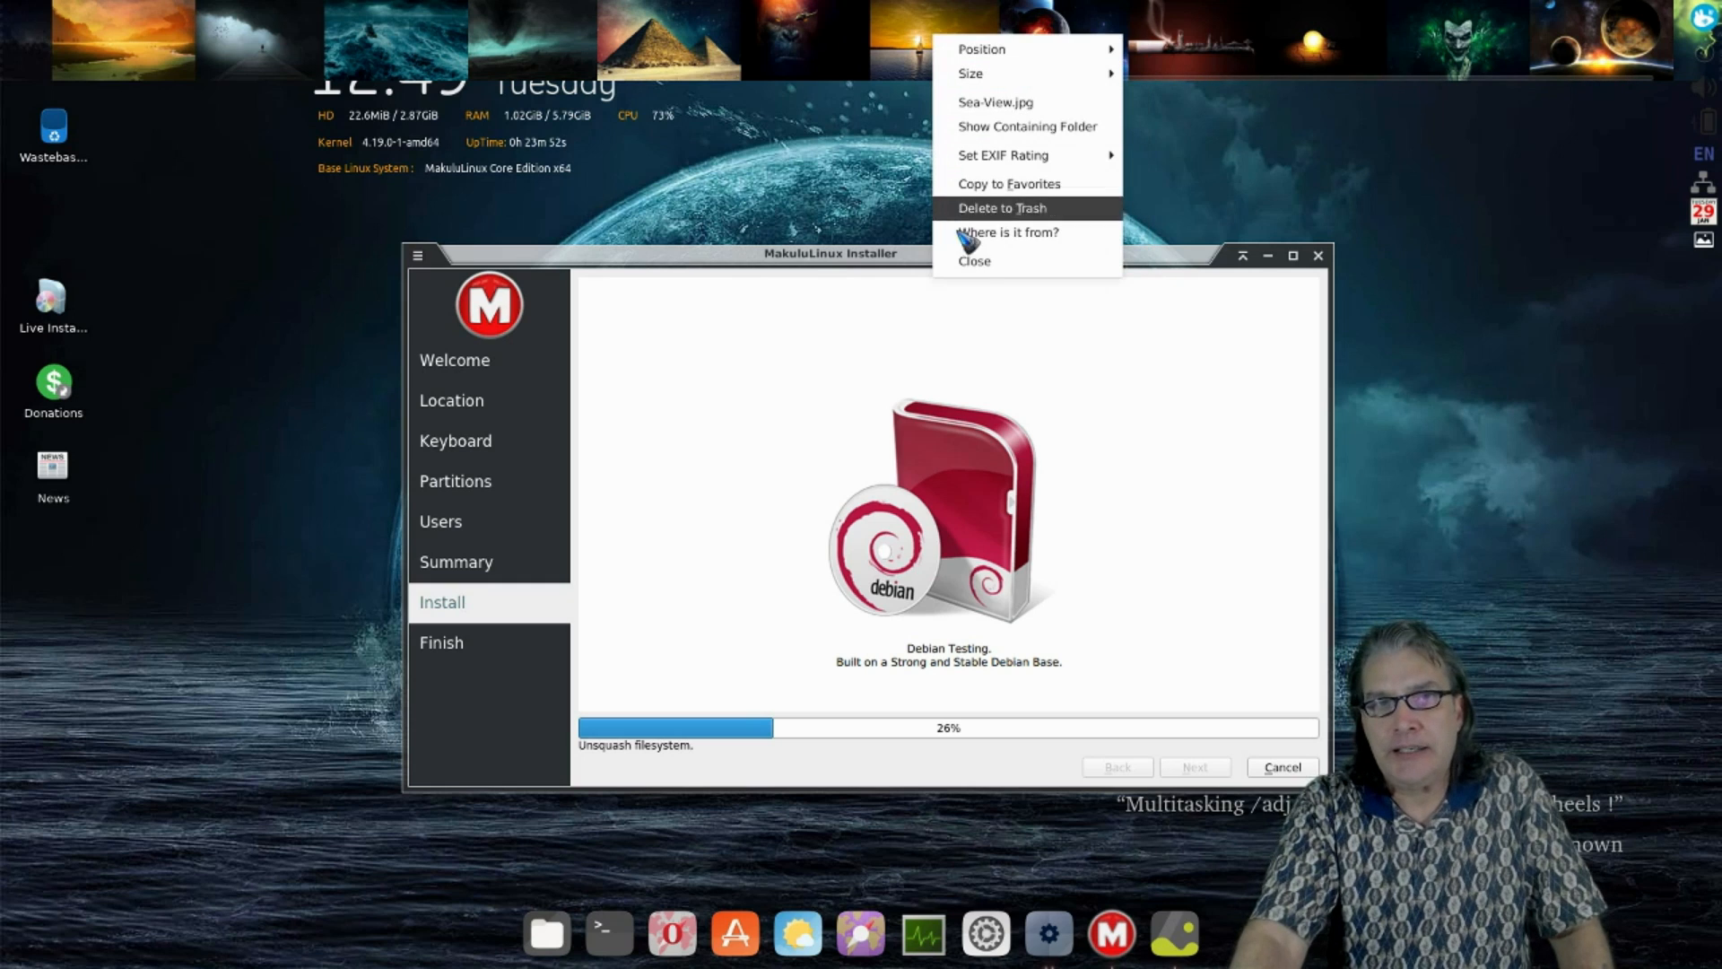
mouse_move(1049, 50)
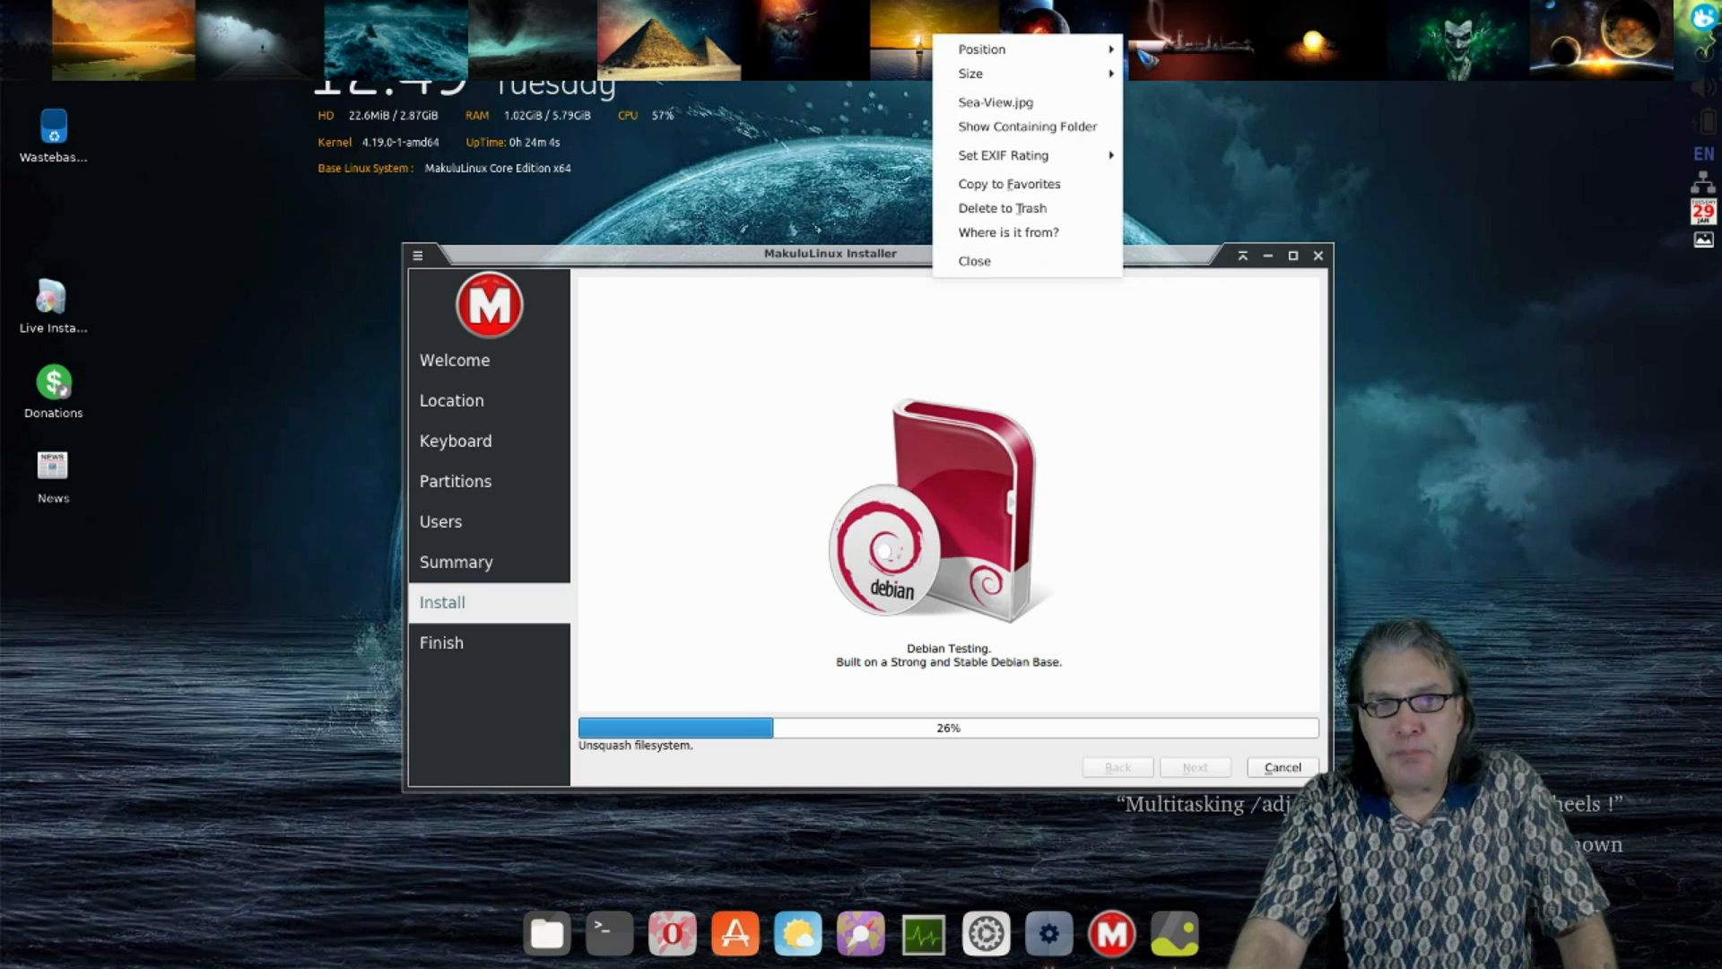
left_click(1252, 18)
left_click(1252, 19)
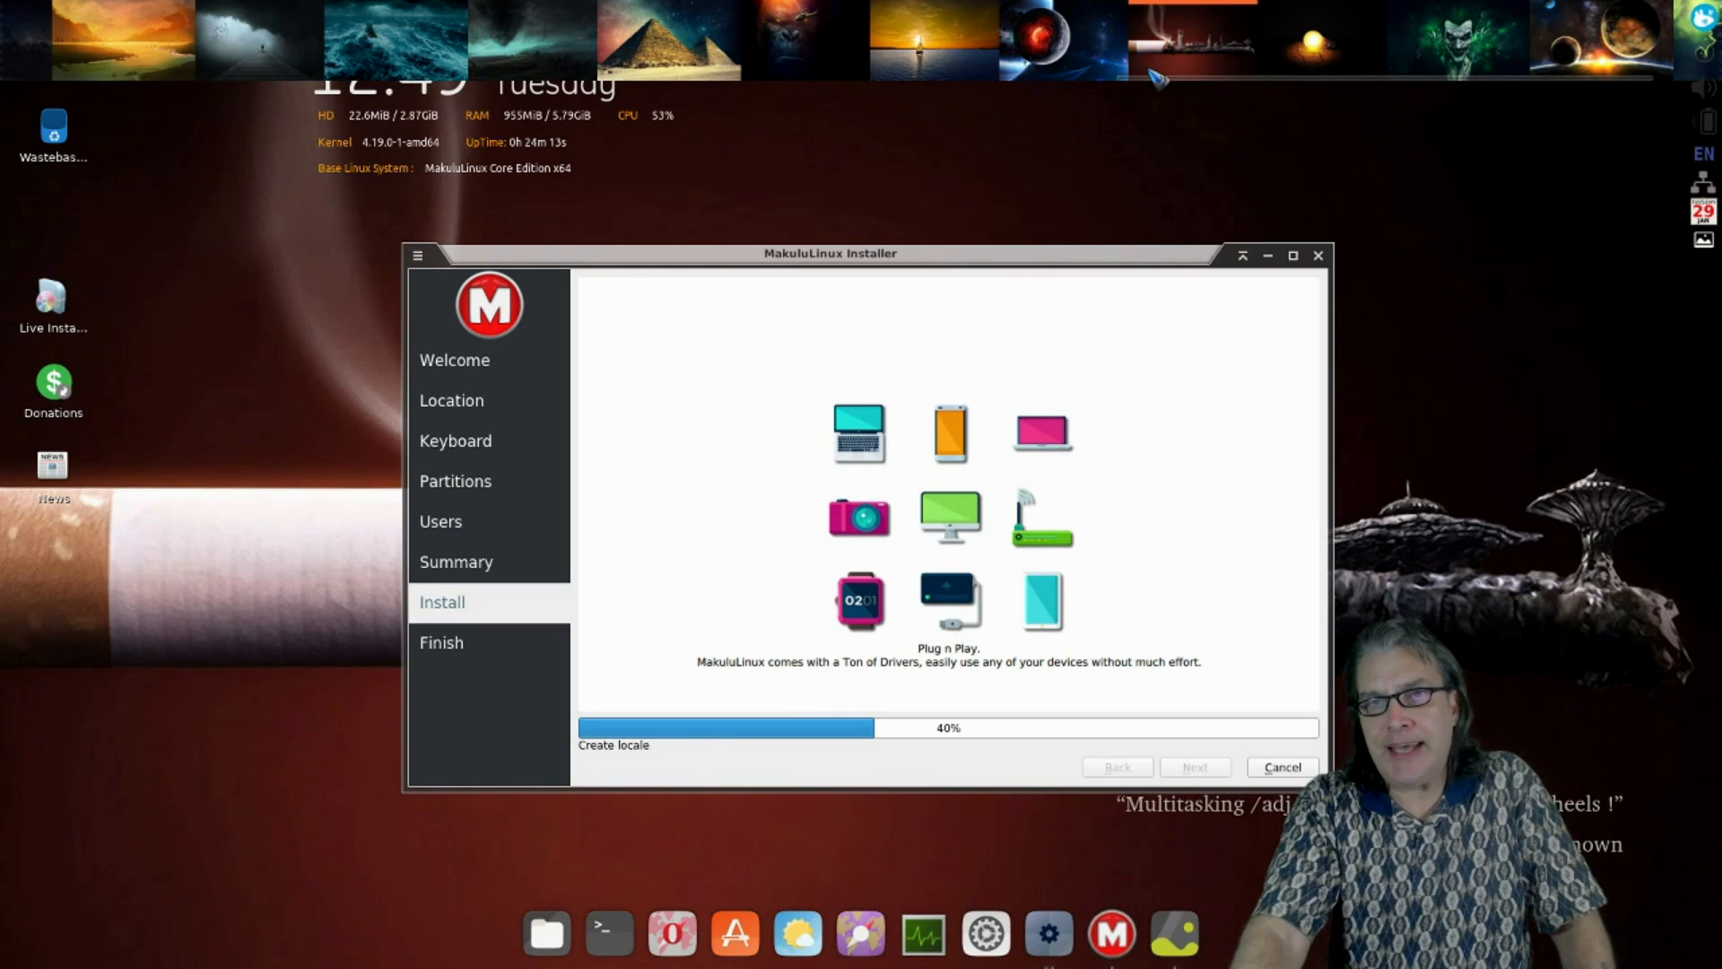
- Set the blue planet image as the wallpaper, then close the Variety wallpaper strip from Jedi.jpg's menu
left_click_drag(1157, 79, 597, 97)
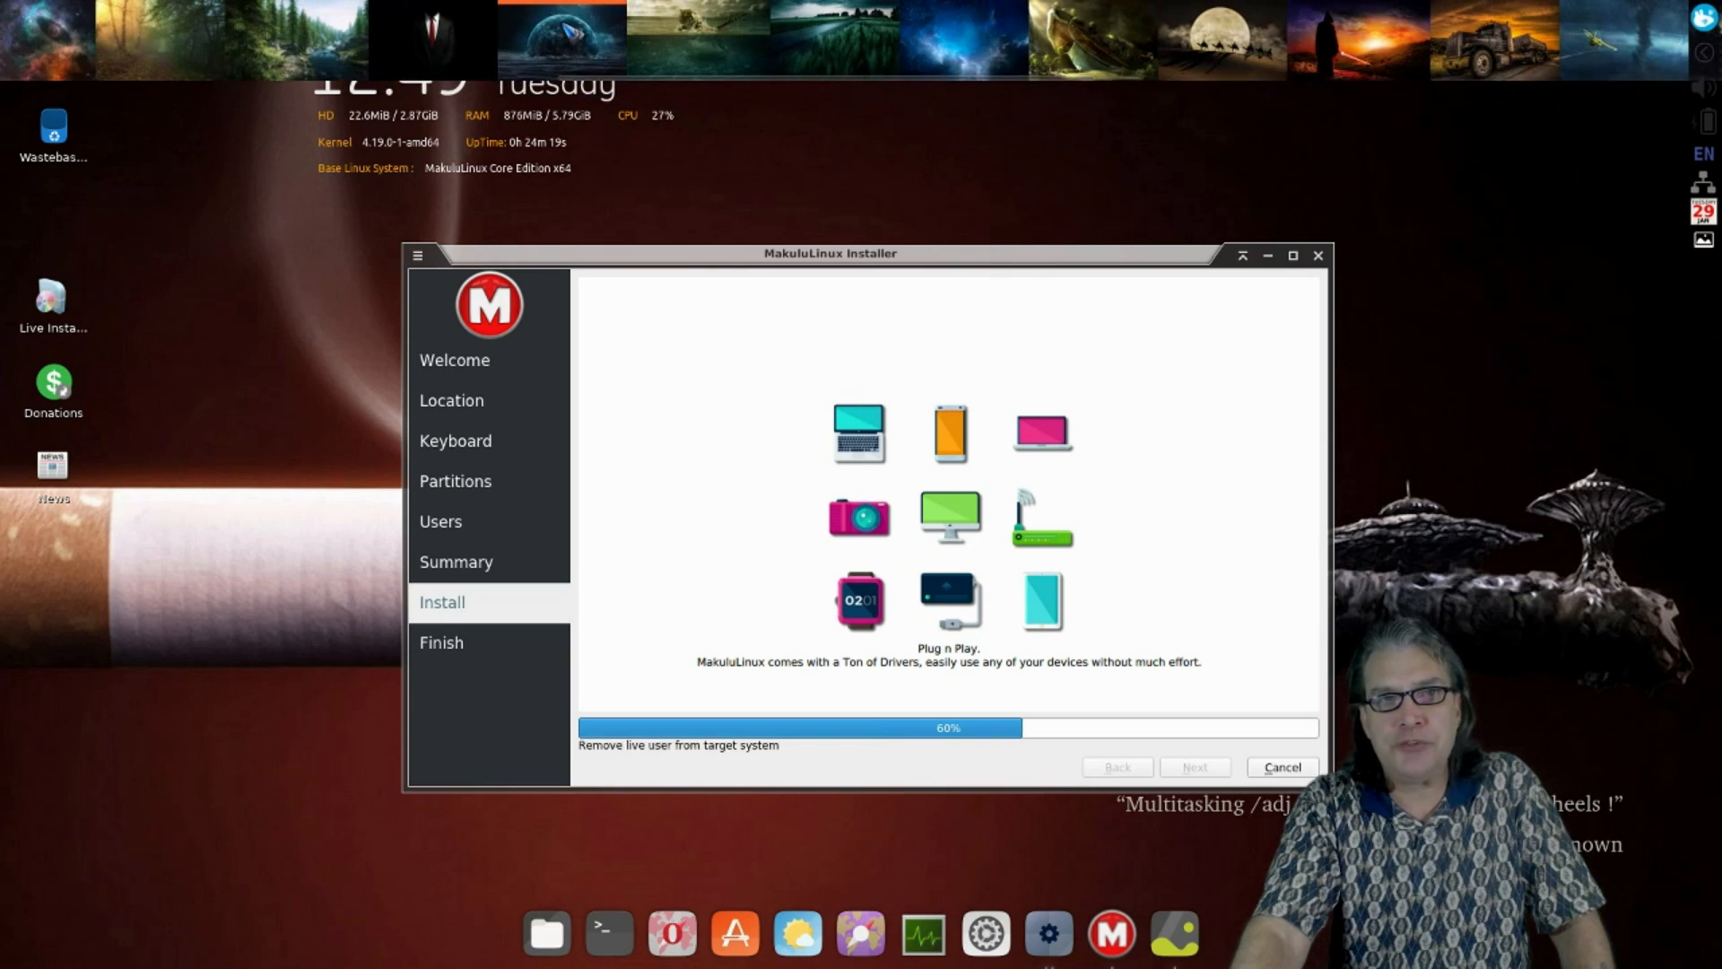
left_click(568, 31)
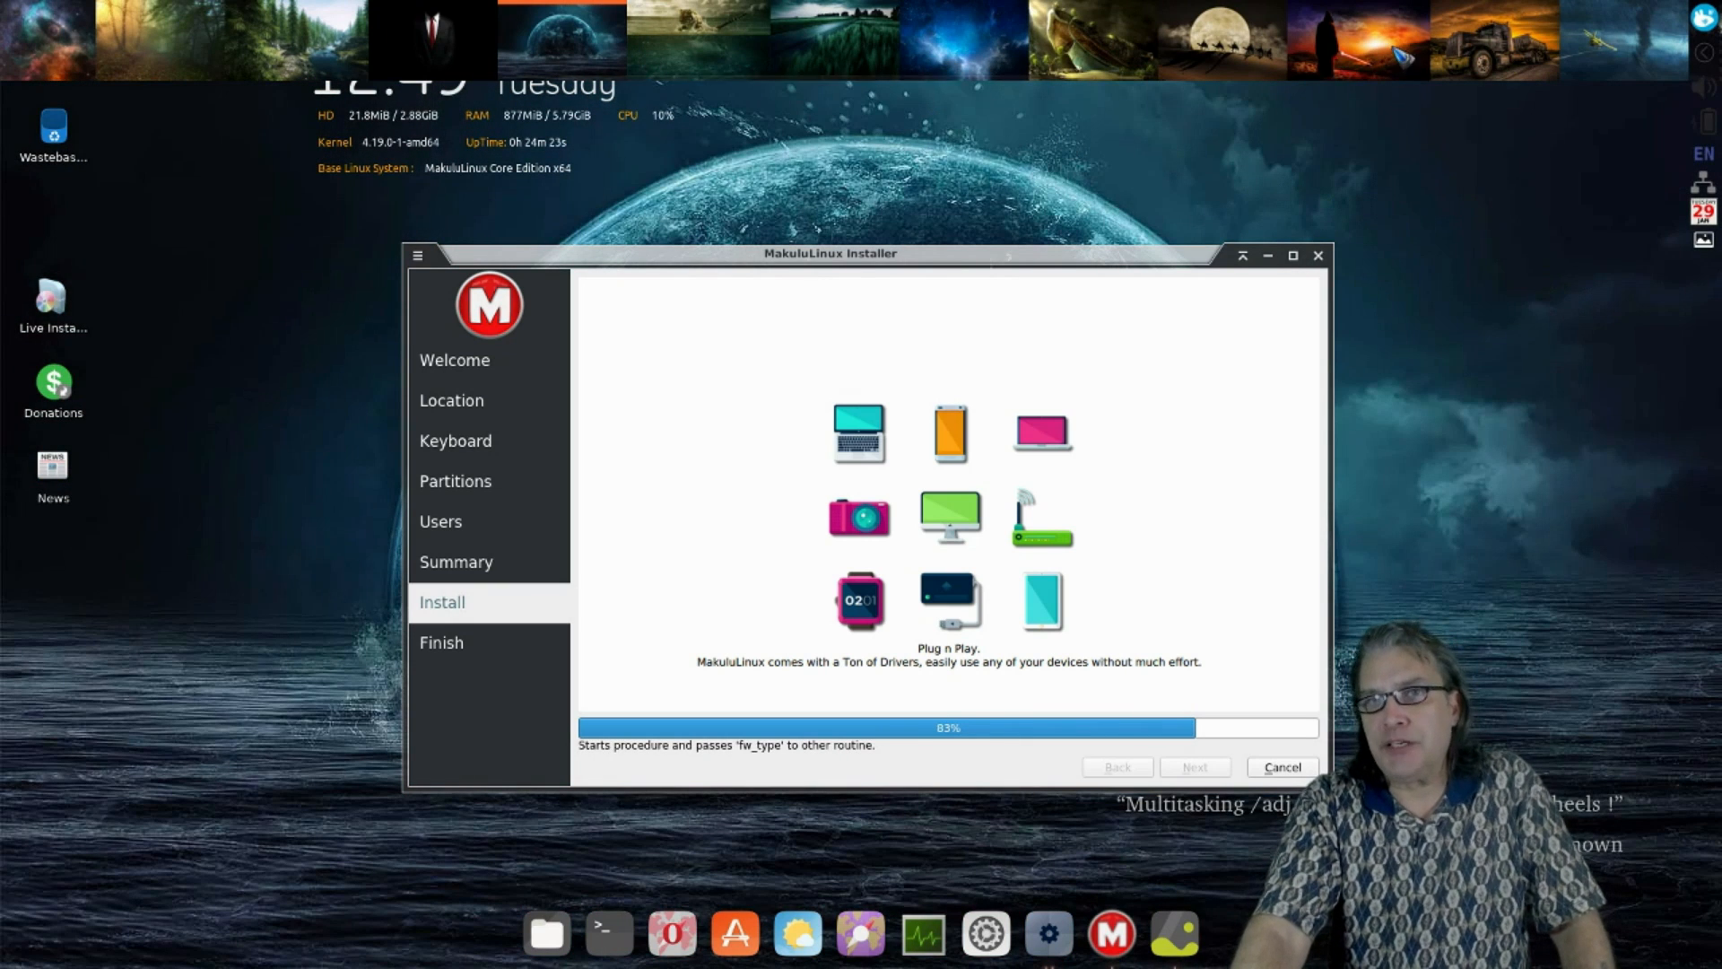
right_click(1370, 27)
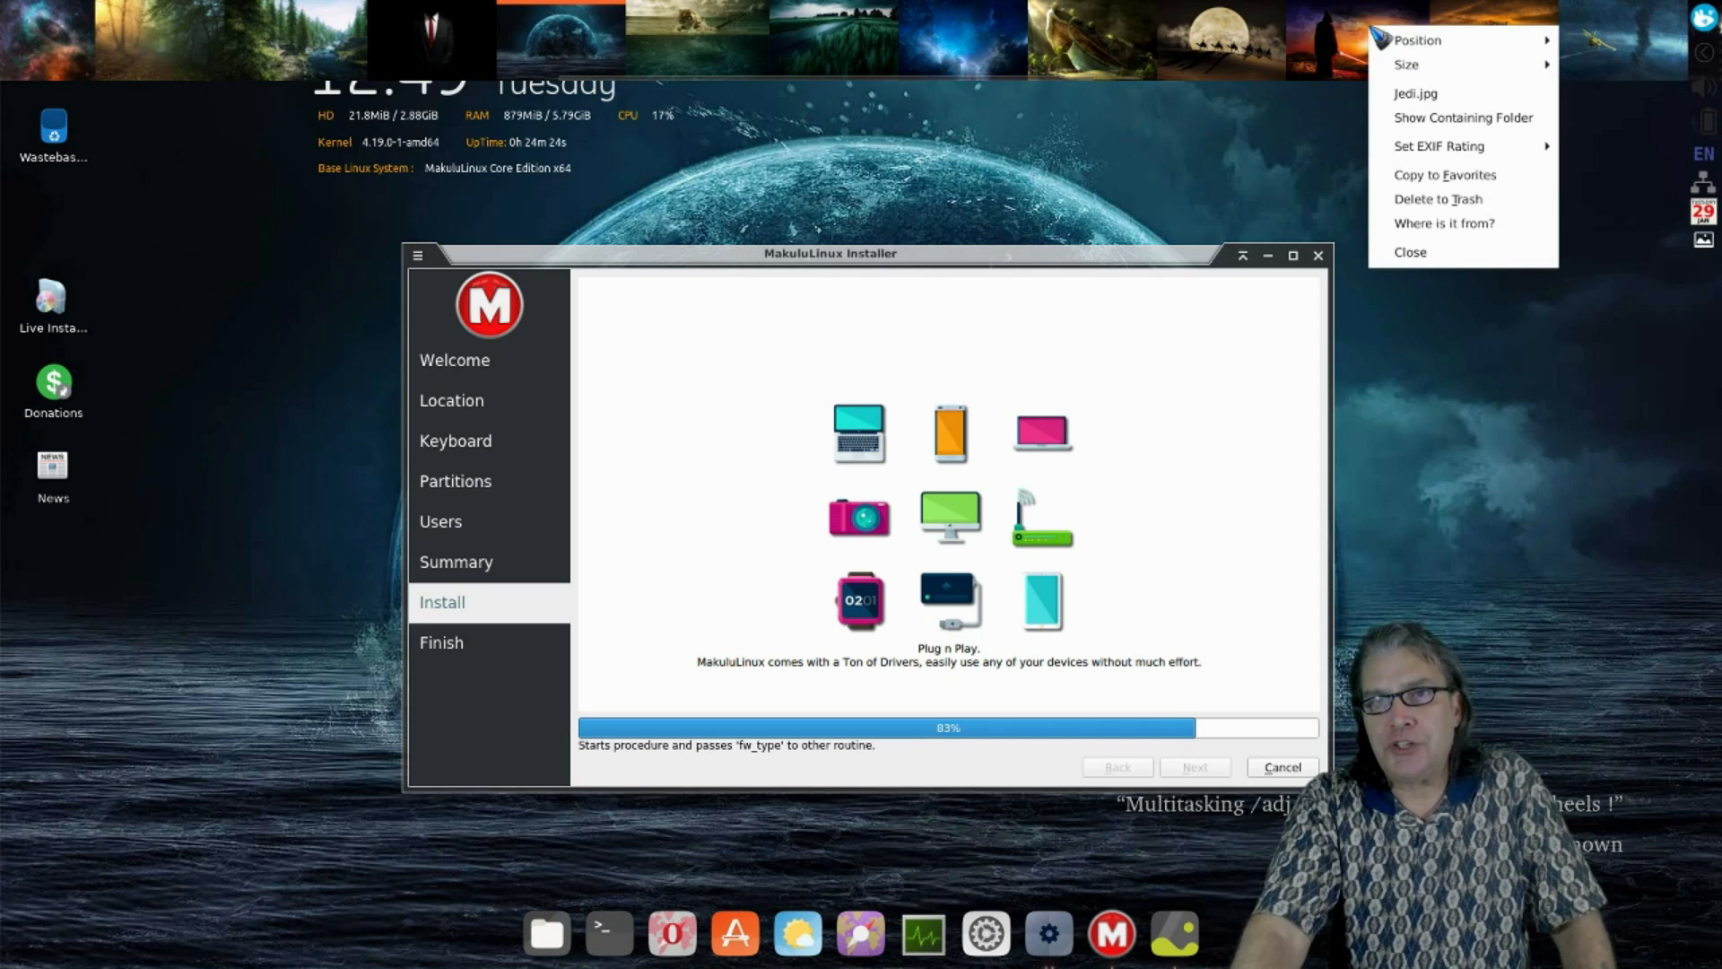
left_click(1435, 251)
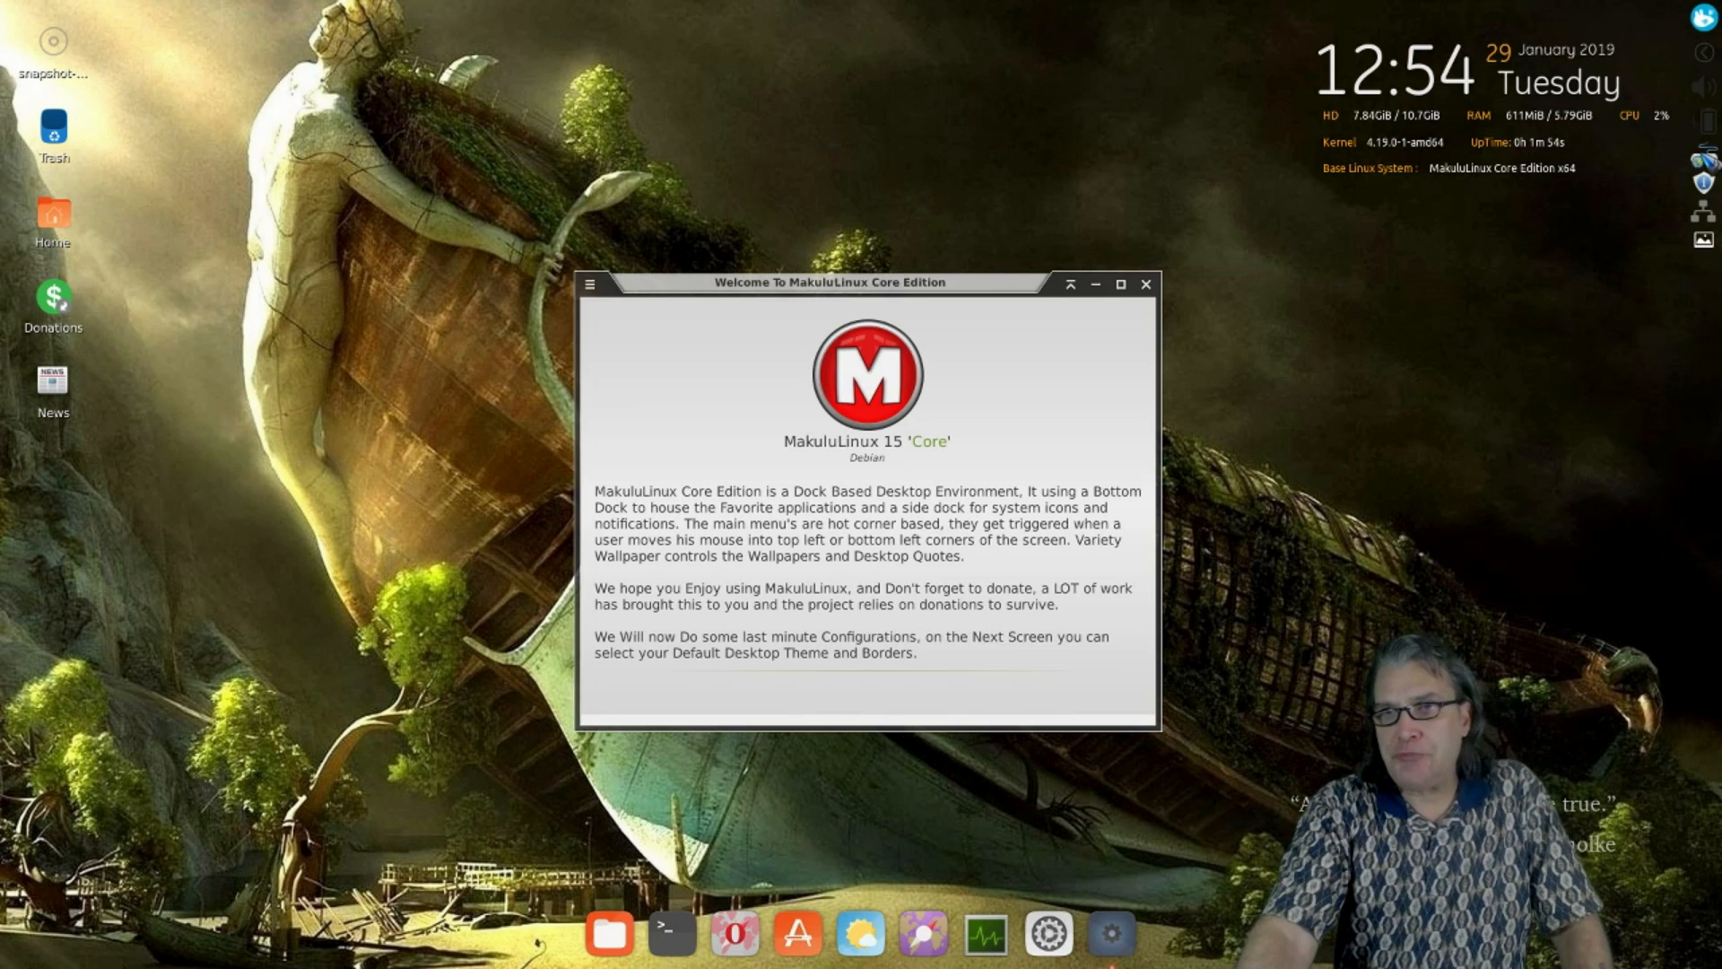
right_click(1708, 124)
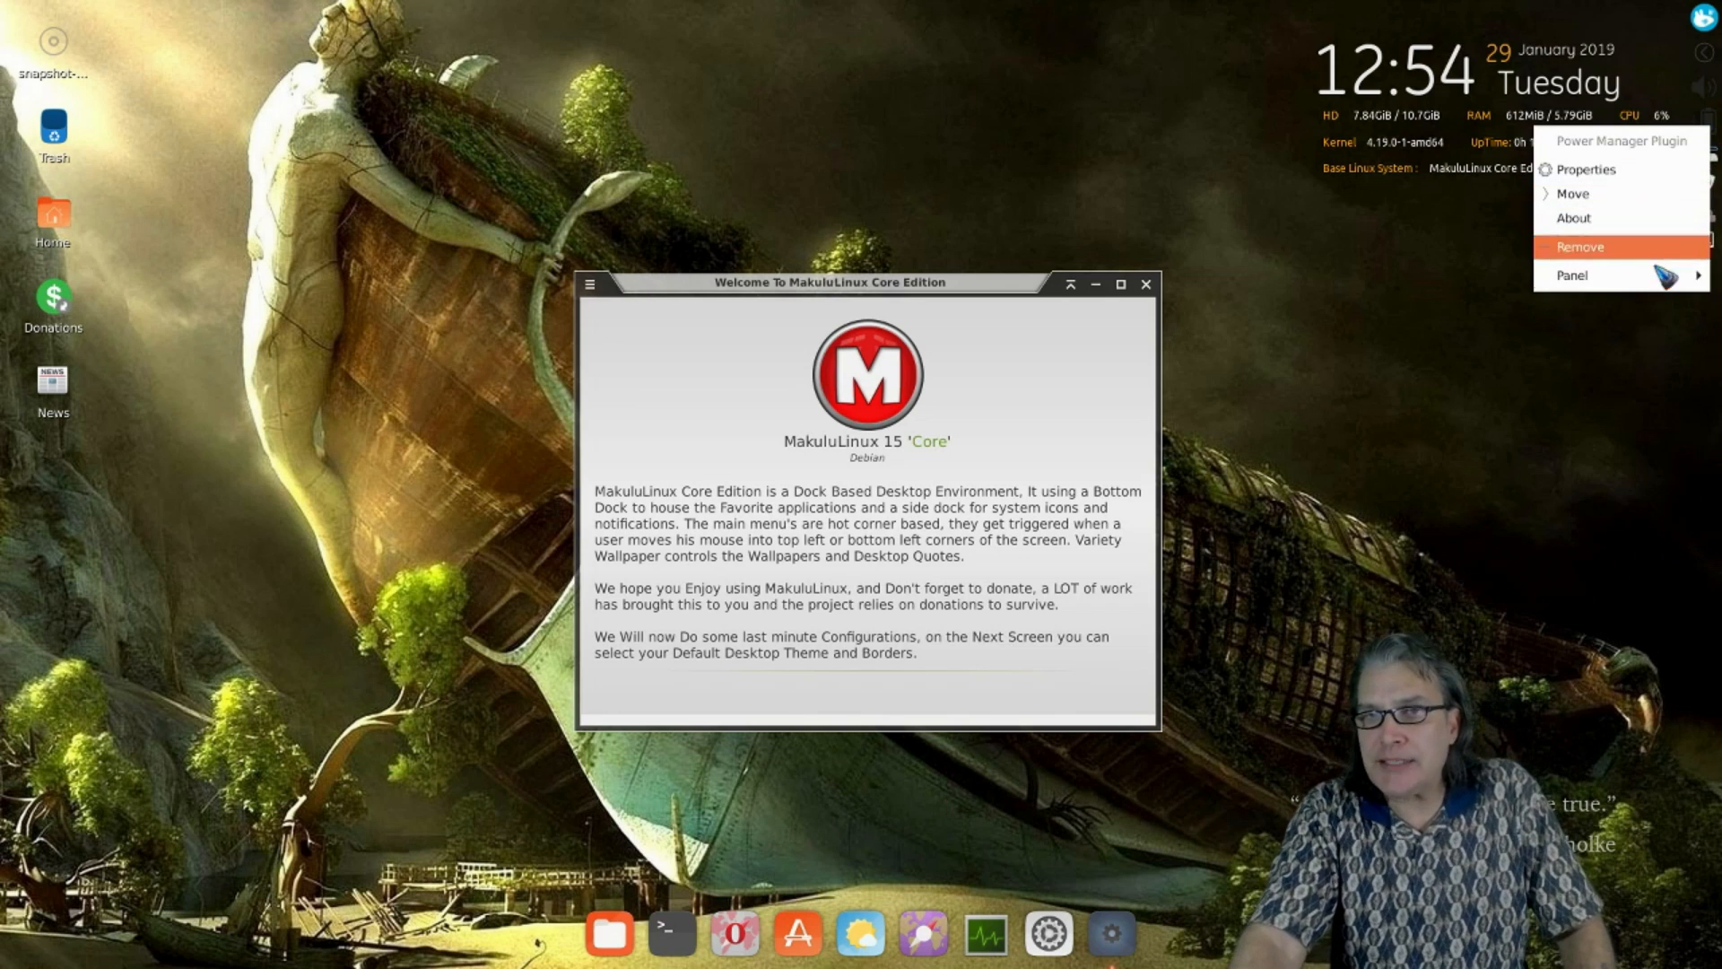
mouse_move(1660, 285)
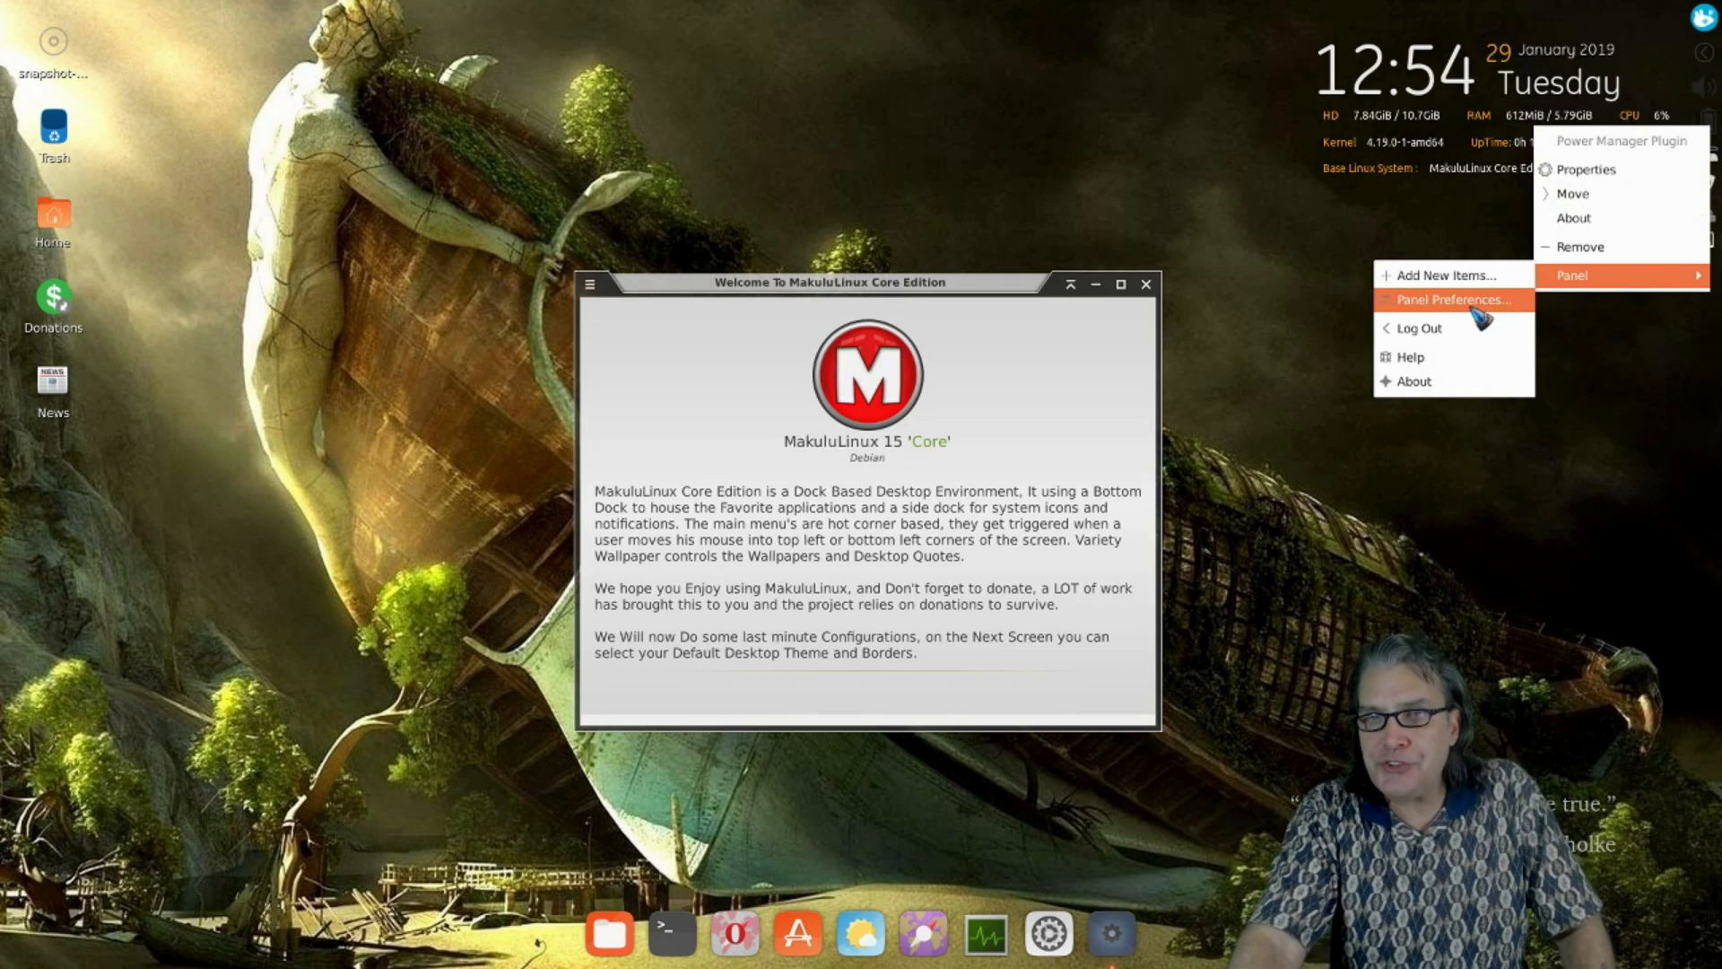
left_click(1421, 381)
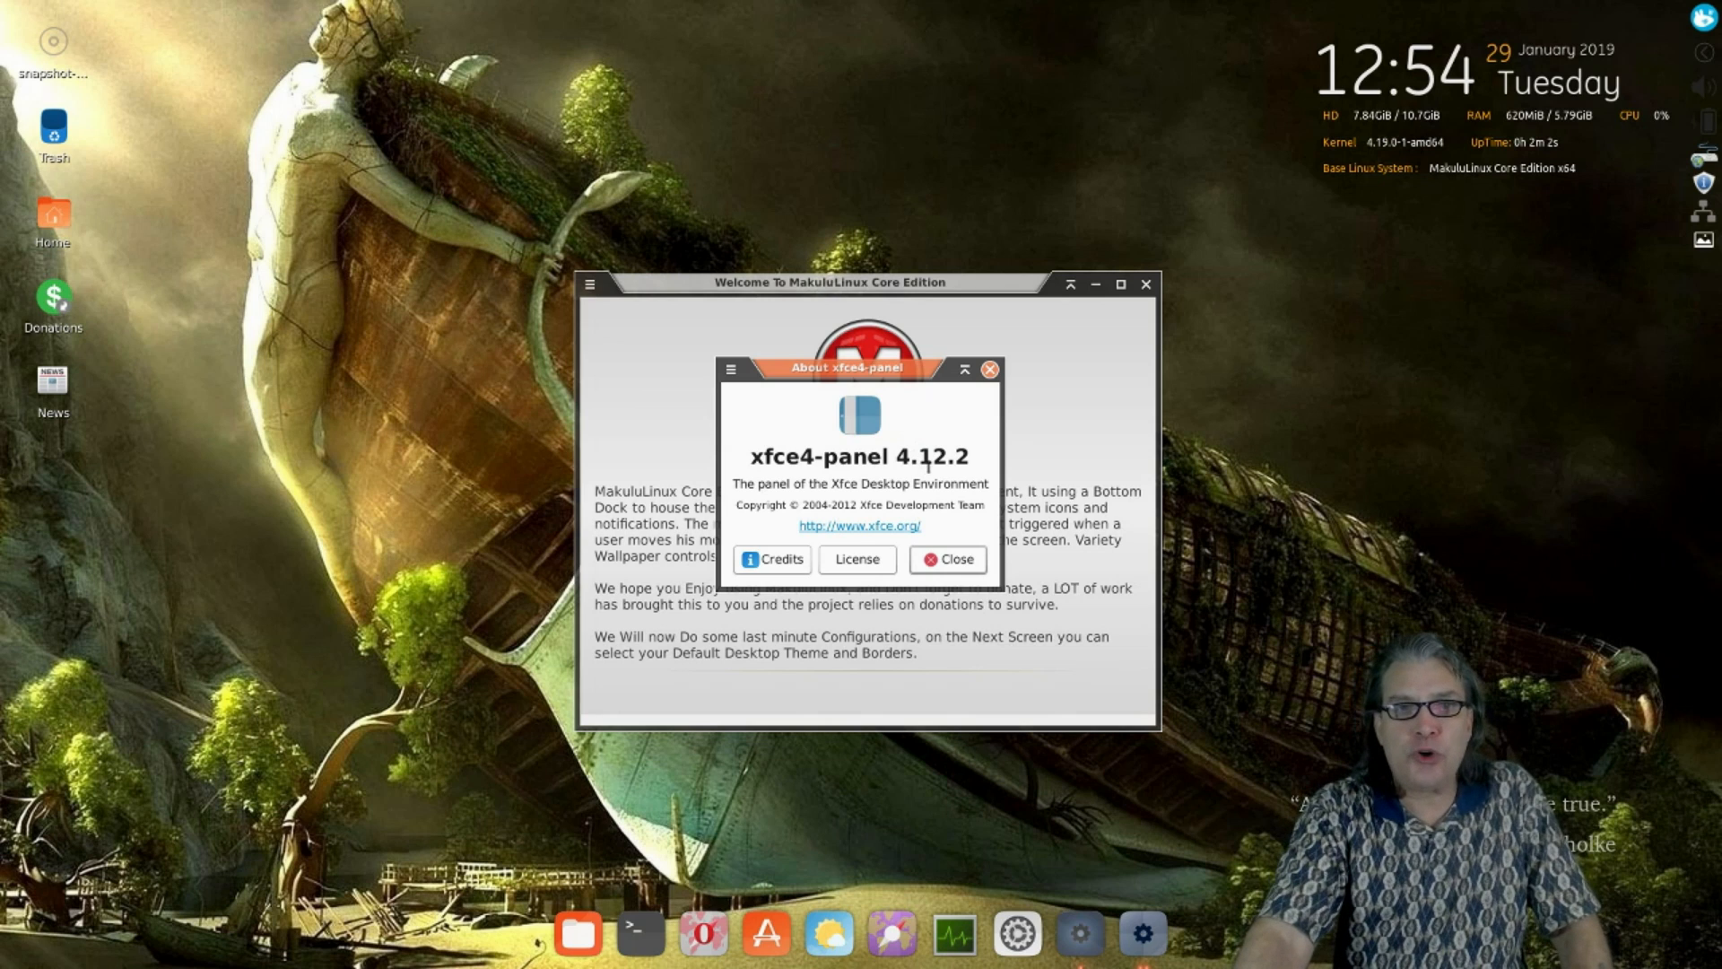
left_click(991, 370)
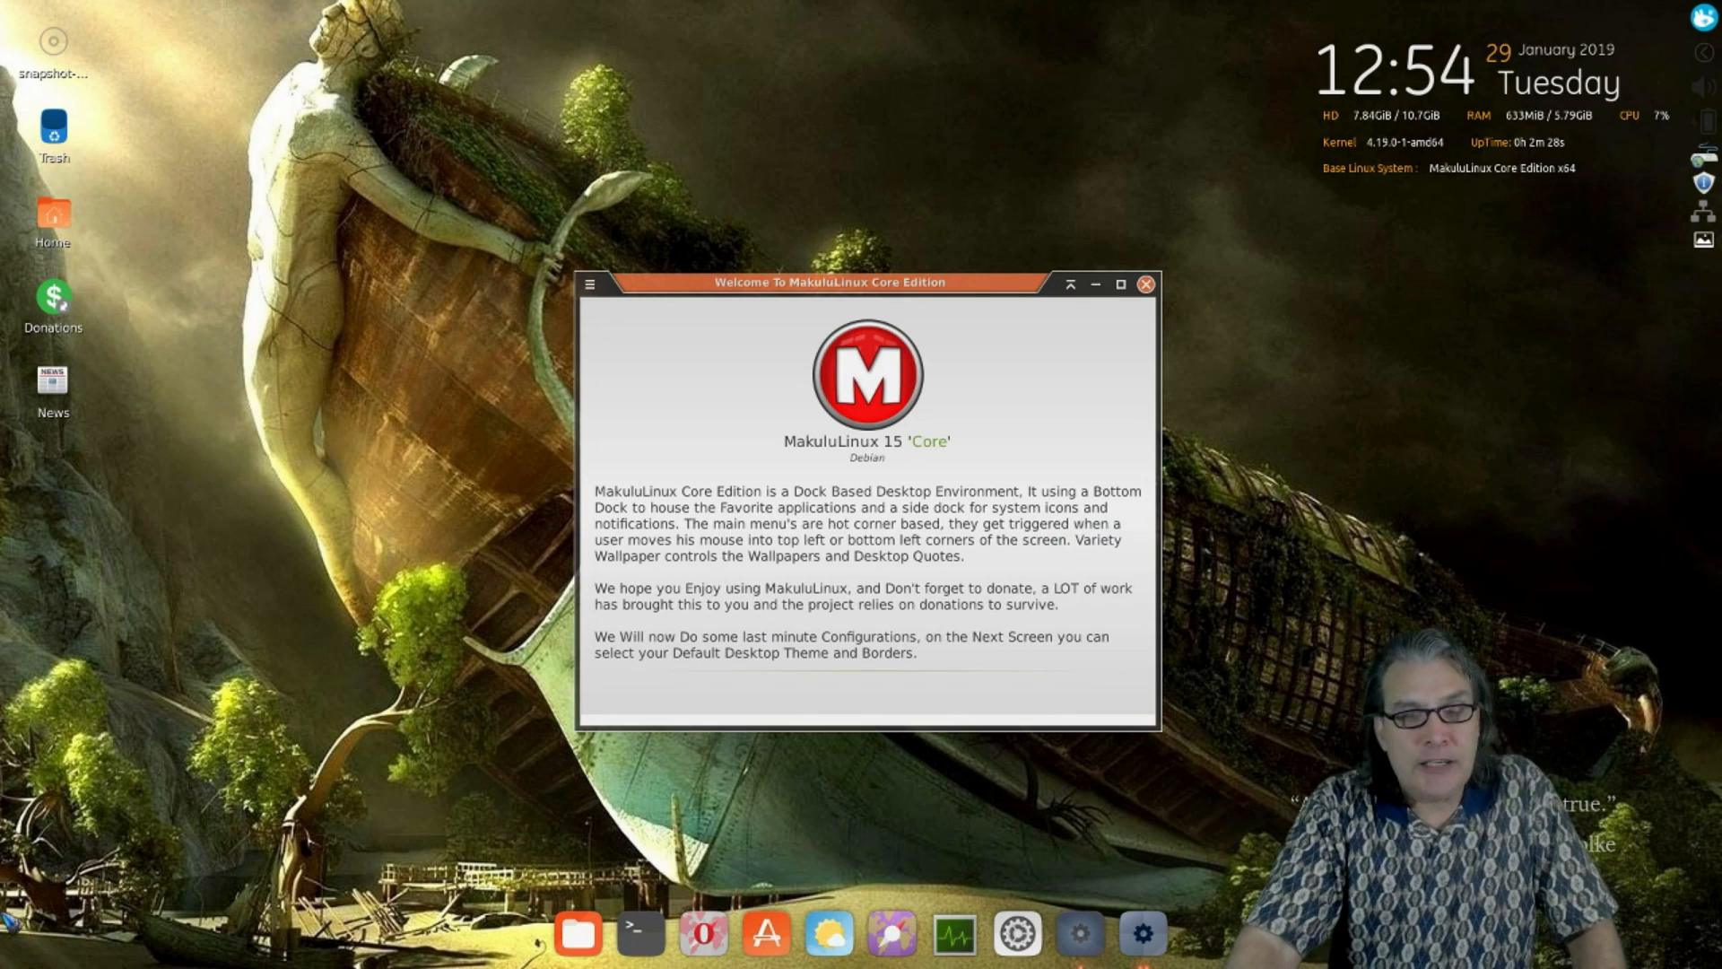
- Open the main menu via the bottom-left hot corner and dismiss the radial app menu
mouse_move(2, 966)
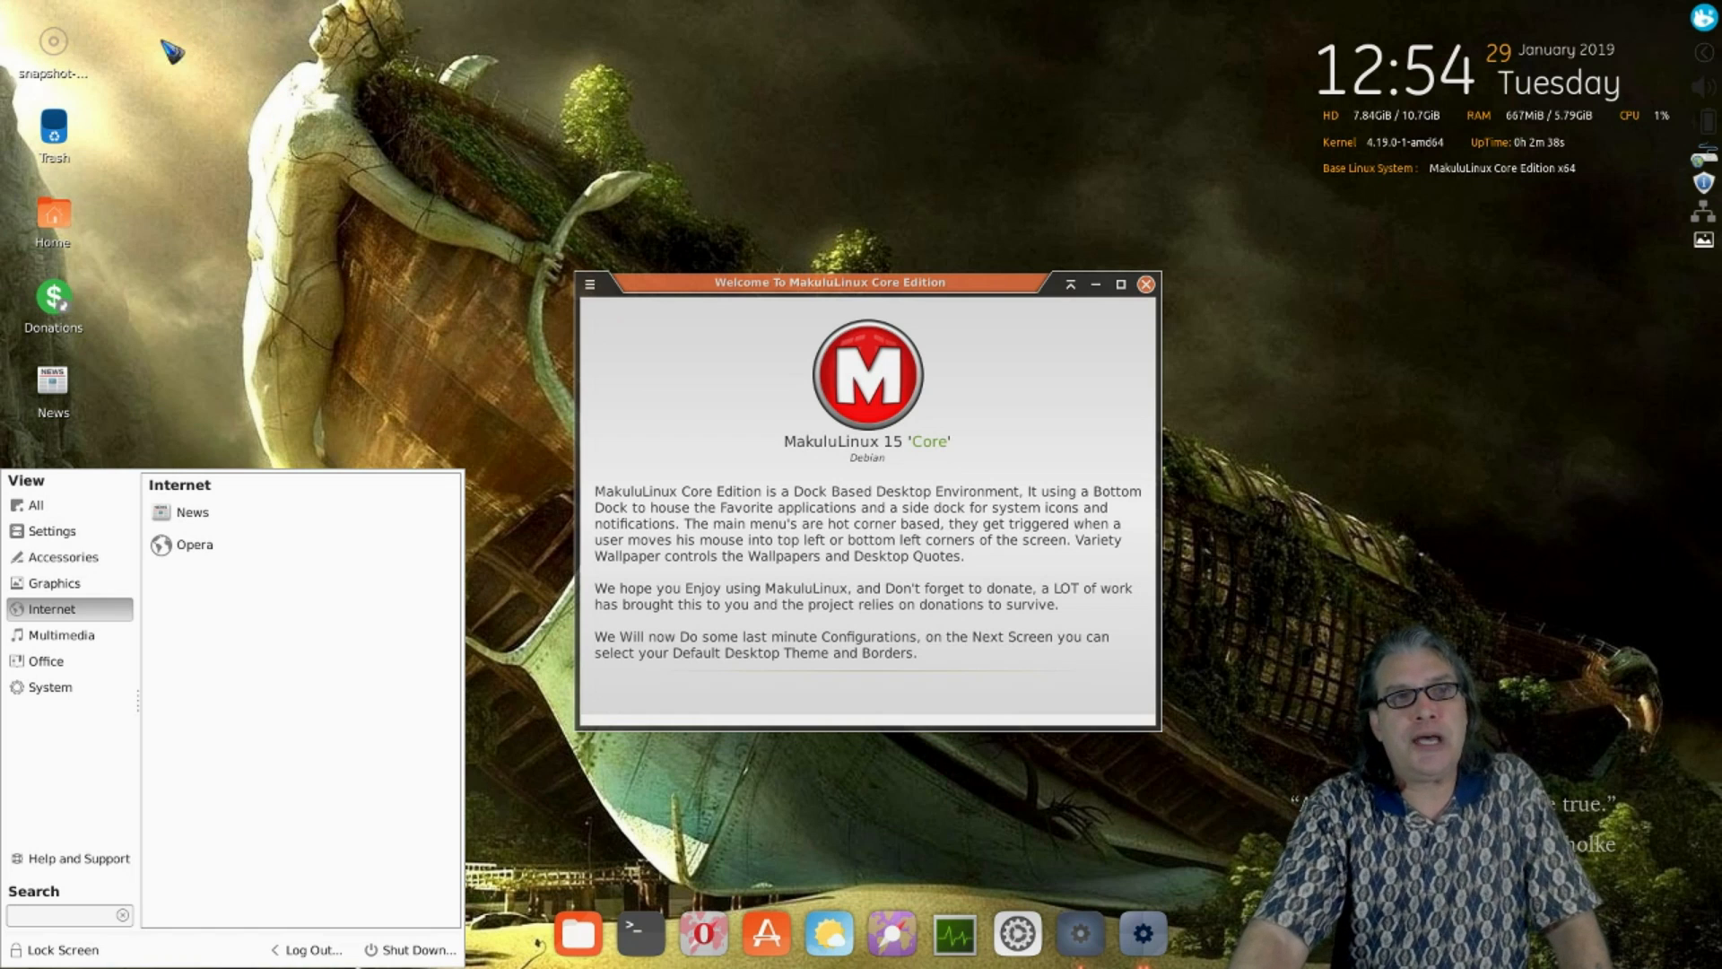
mouse_move(3, 4)
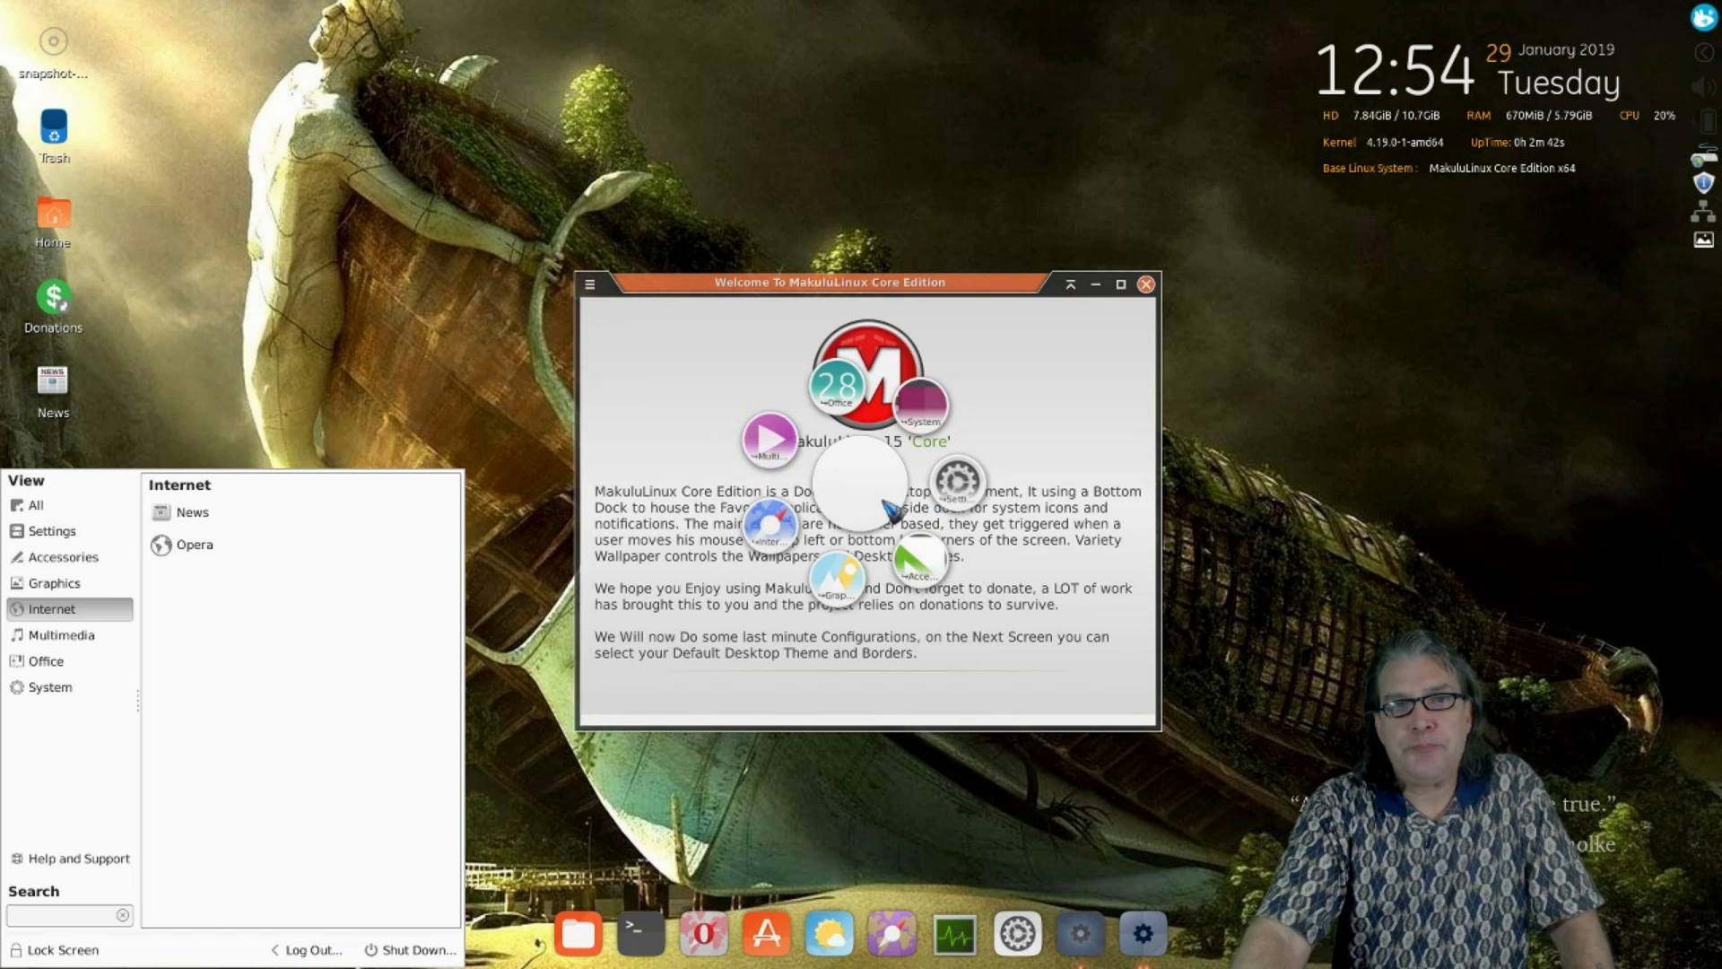
left_click(247, 120)
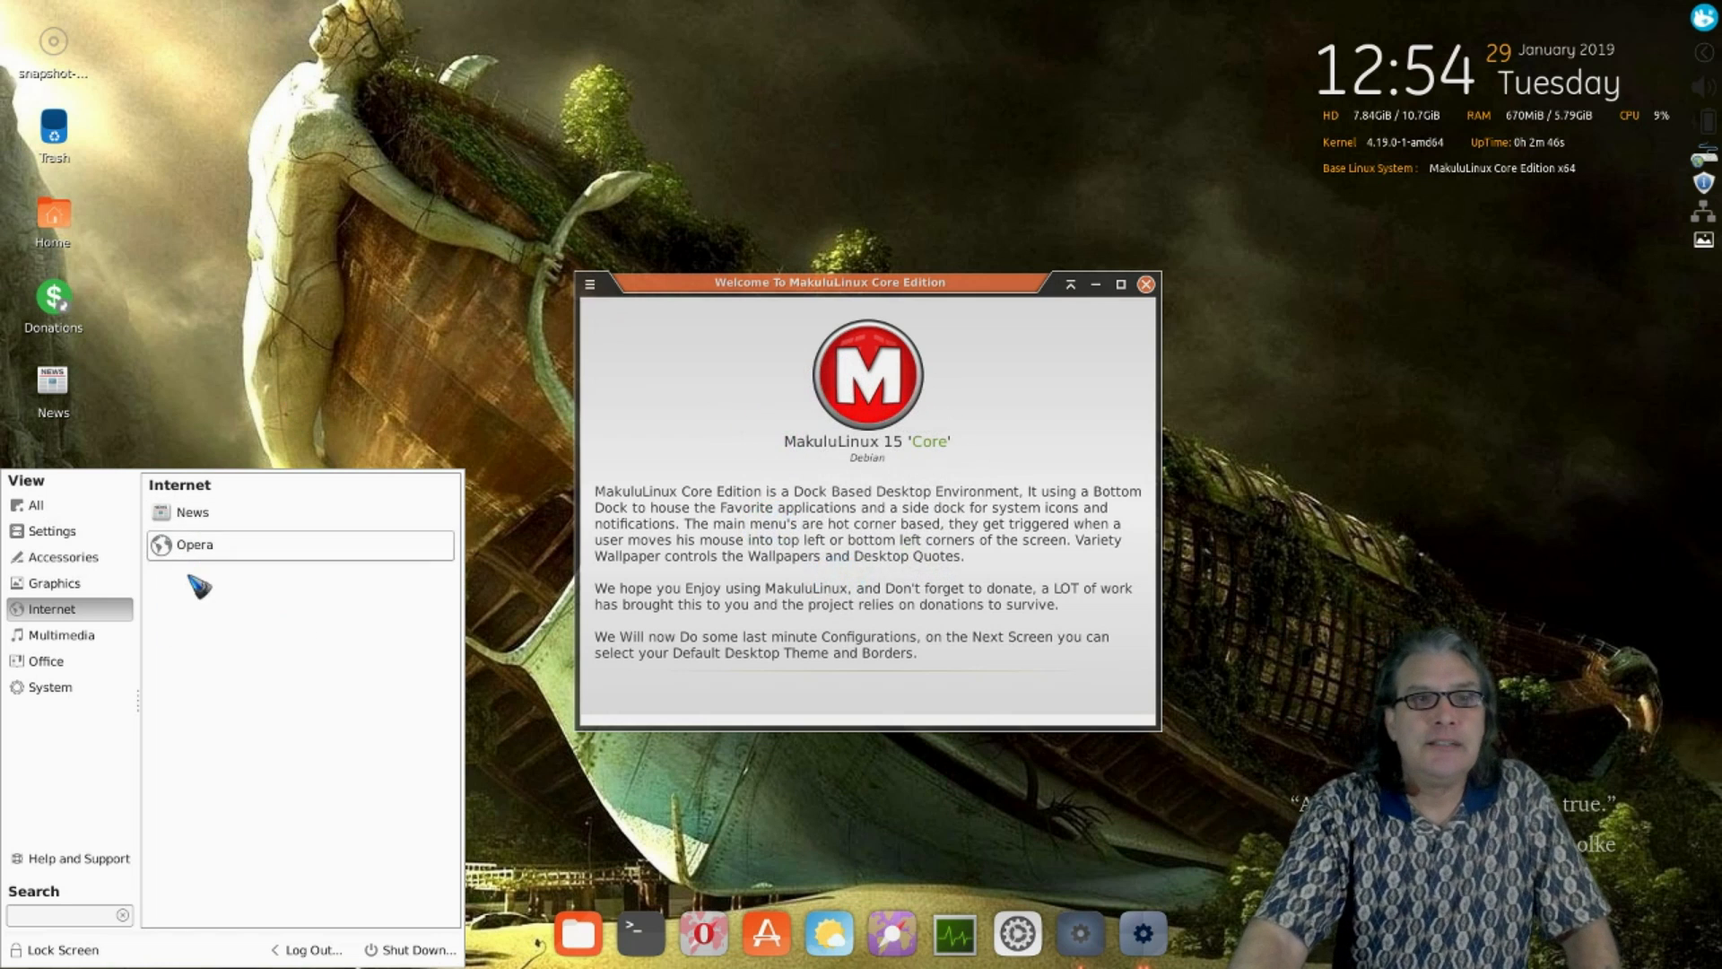
- Launch Opera from the Internet menu to its Speed Dial page, then close it
left_click(202, 547)
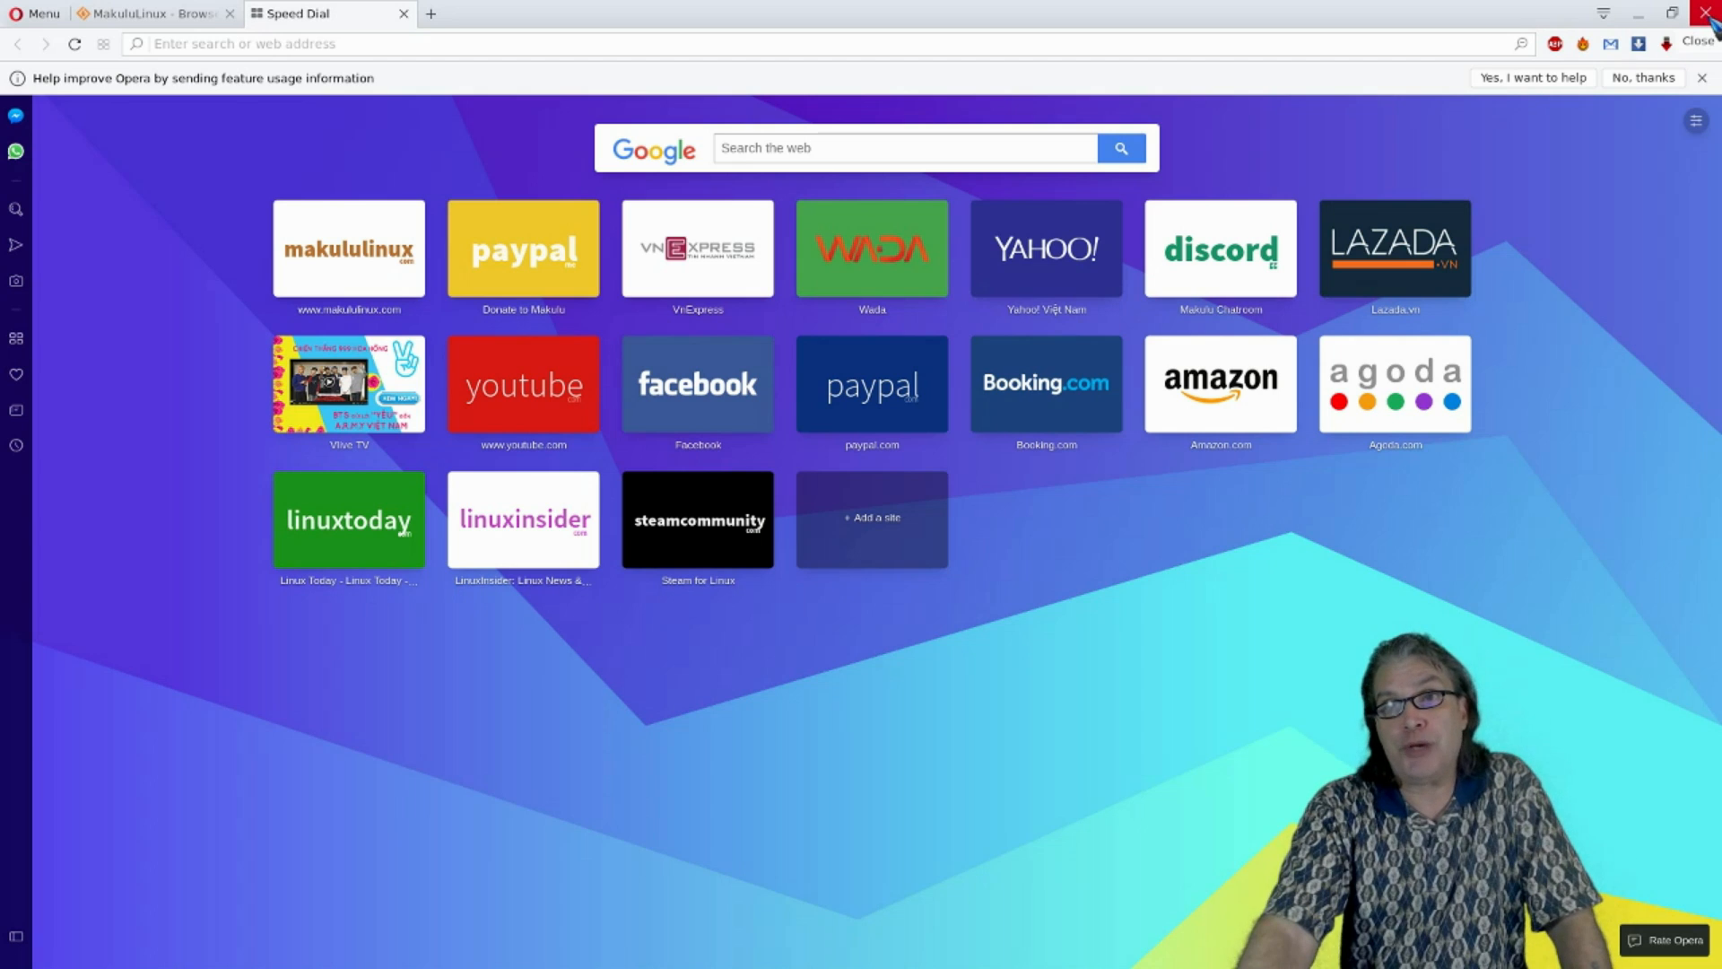
left_click(1705, 12)
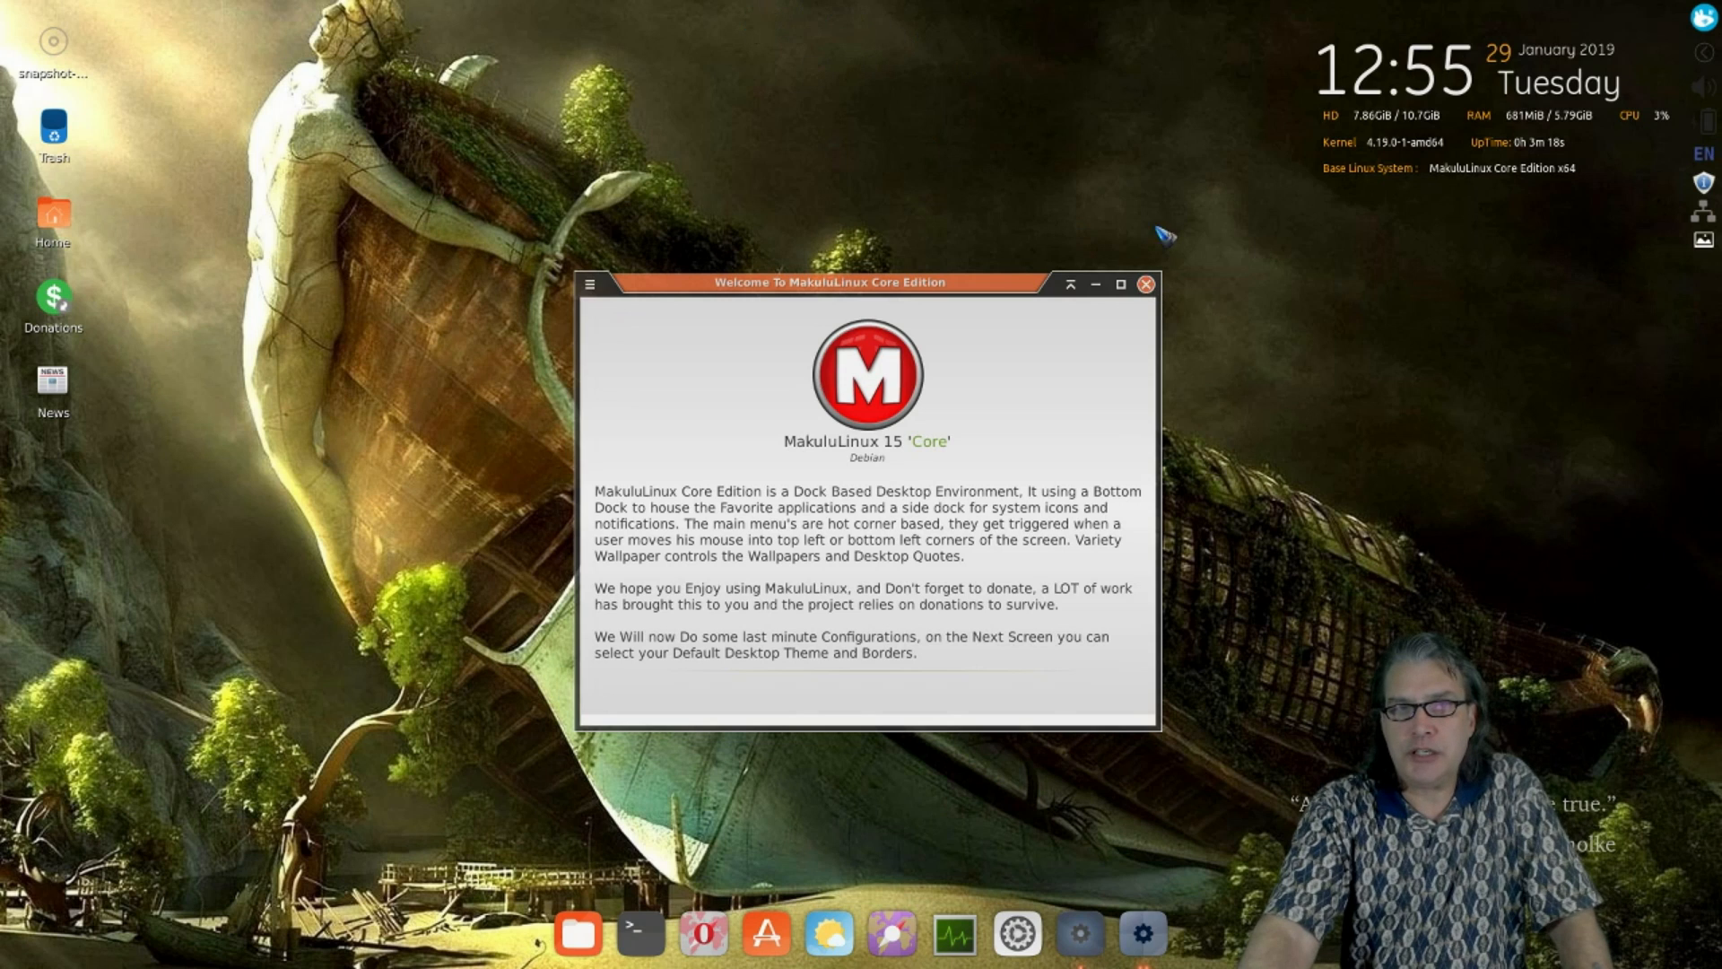
- Close the welcome and border dialogs, apply the GraveStone Grey preset, and enable the Web Applets Panel
left_click(1148, 284)
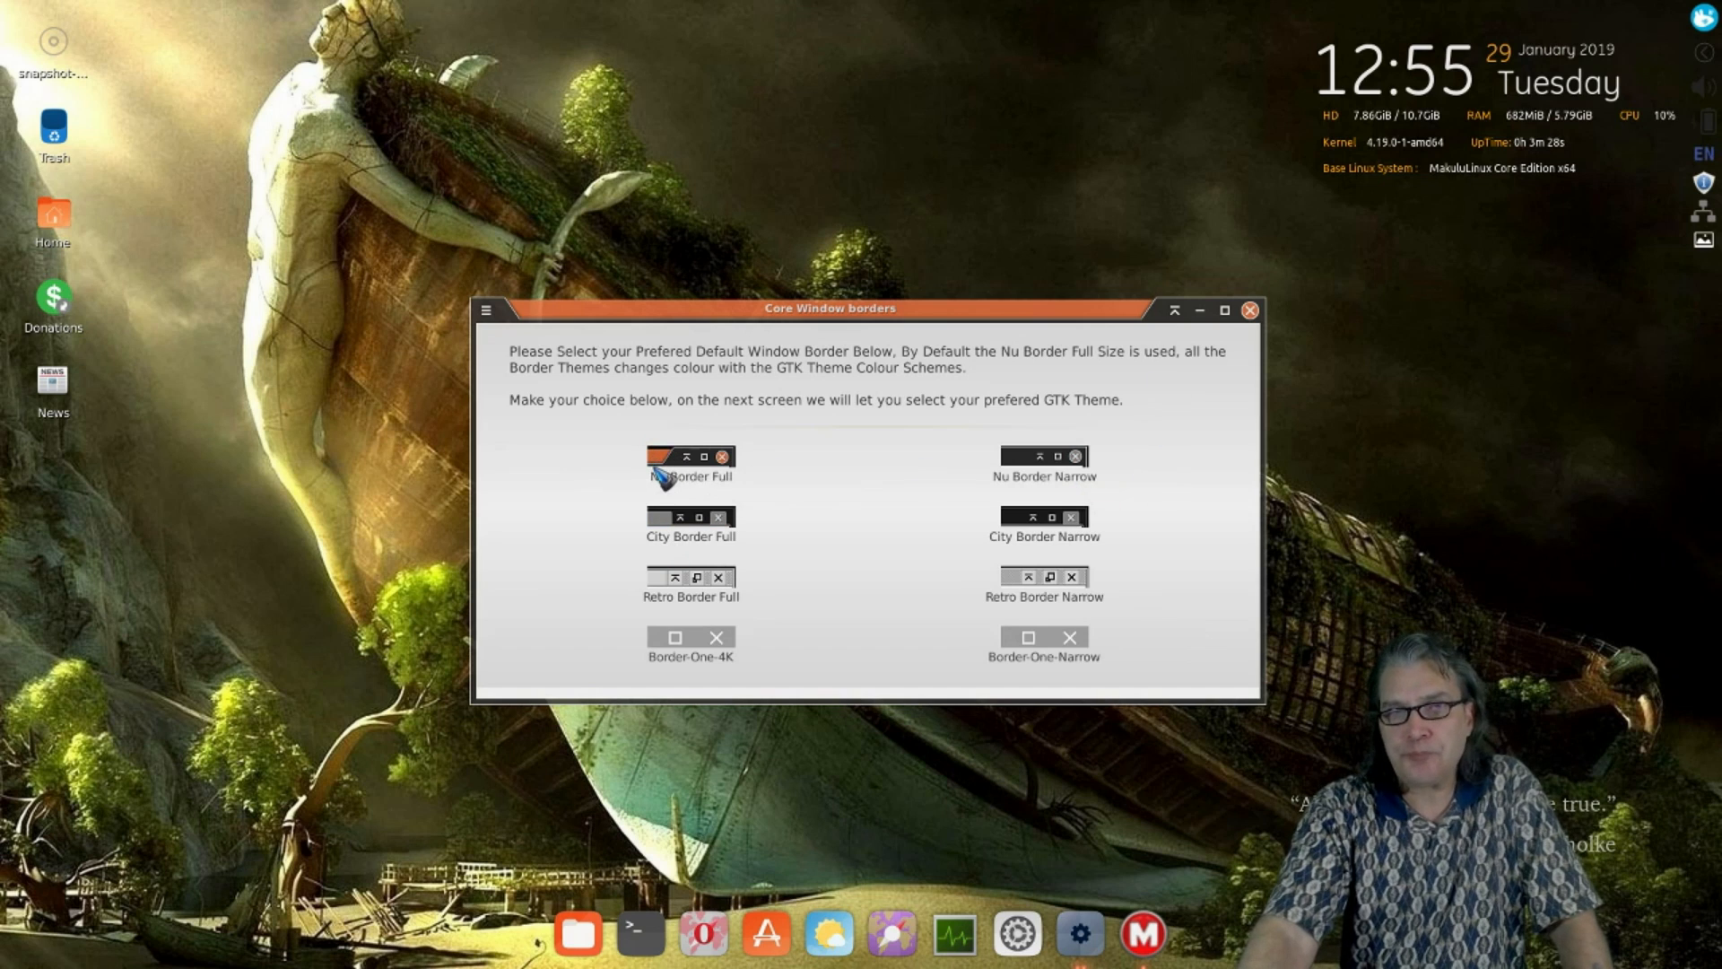
left_click(1250, 310)
left_click(937, 541)
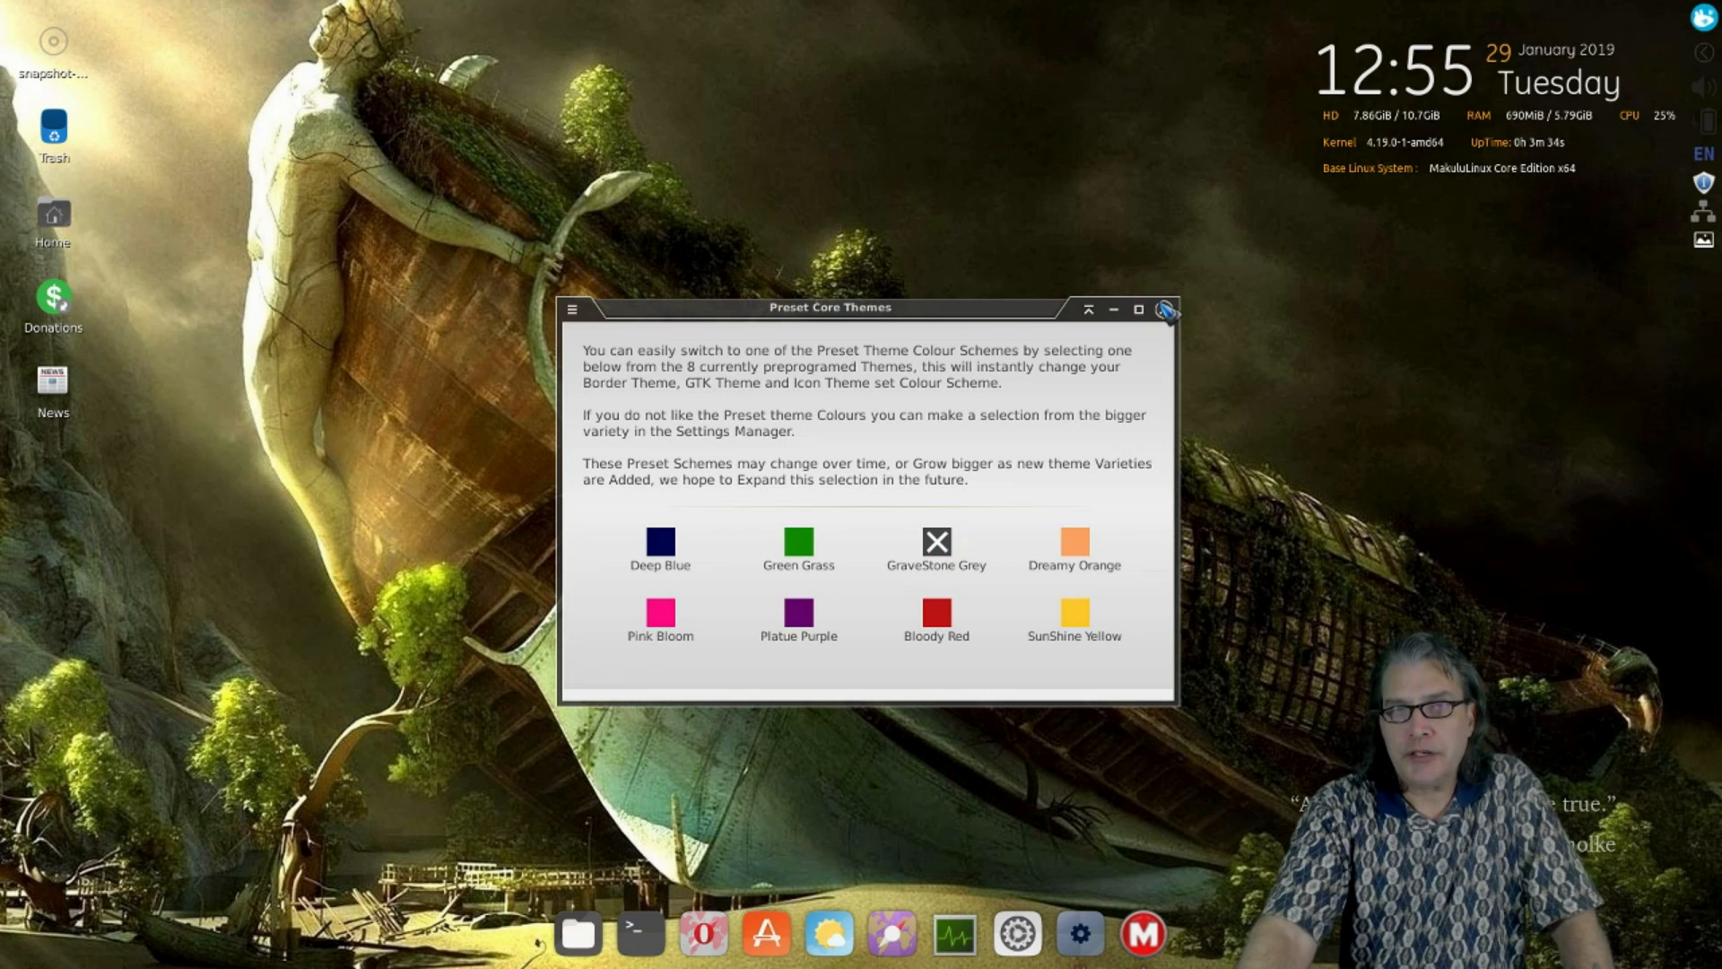
left_click(1167, 309)
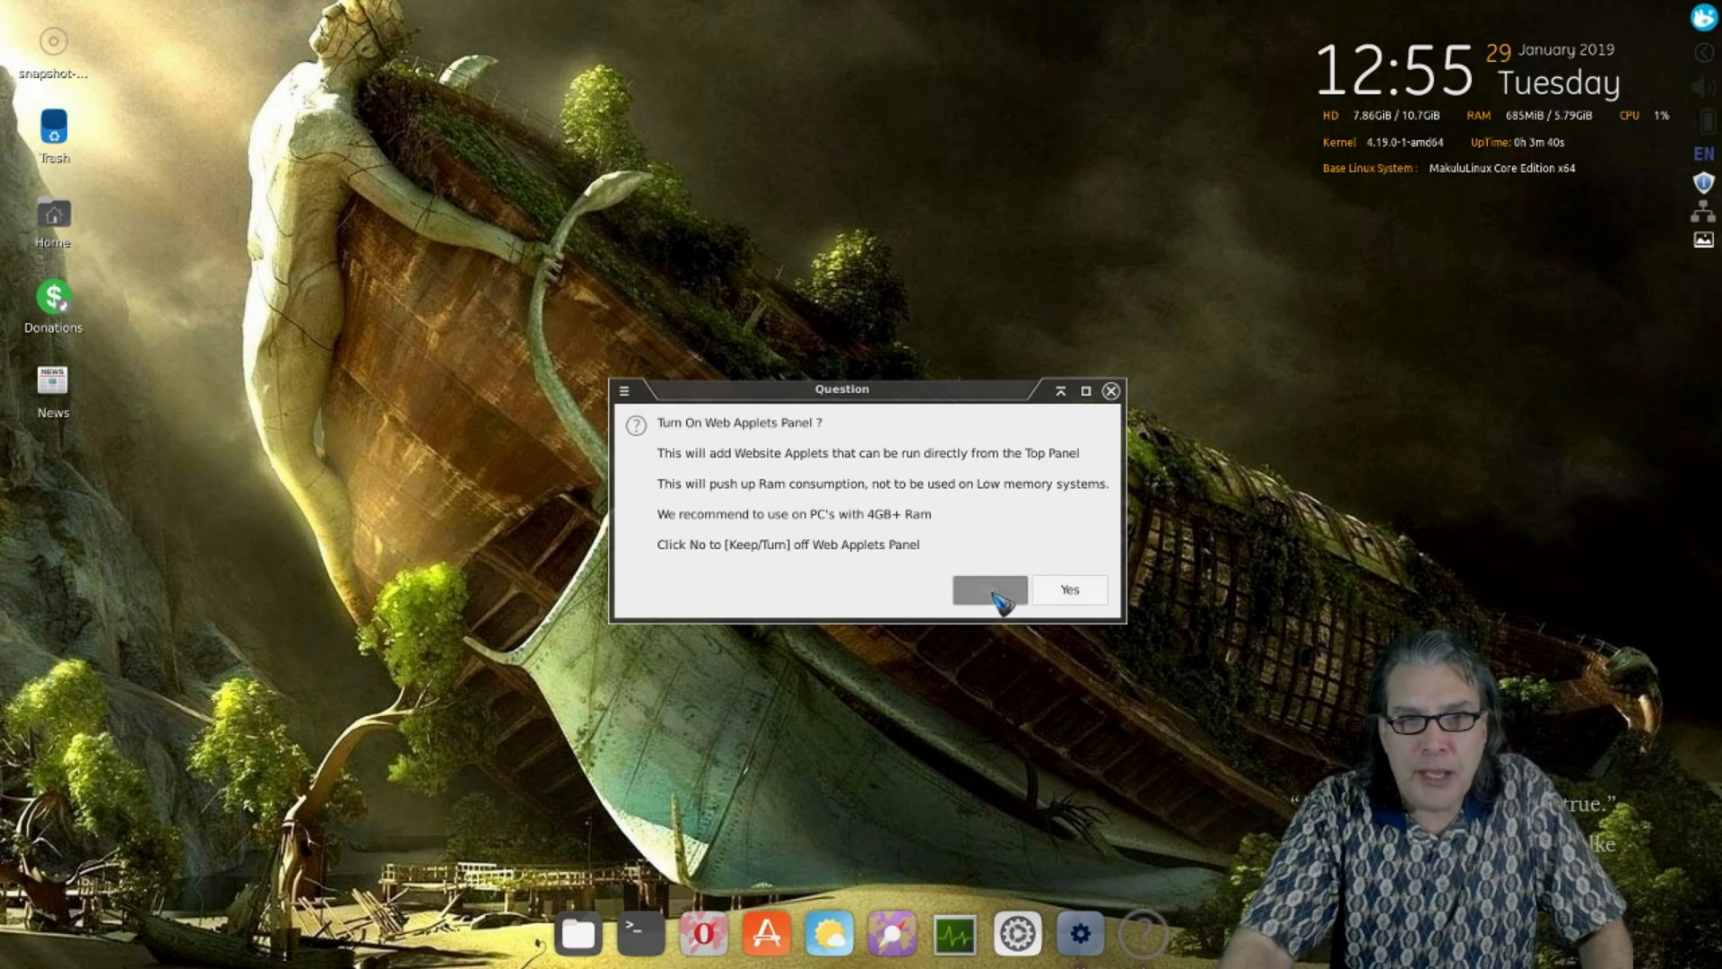
left_click(1068, 589)
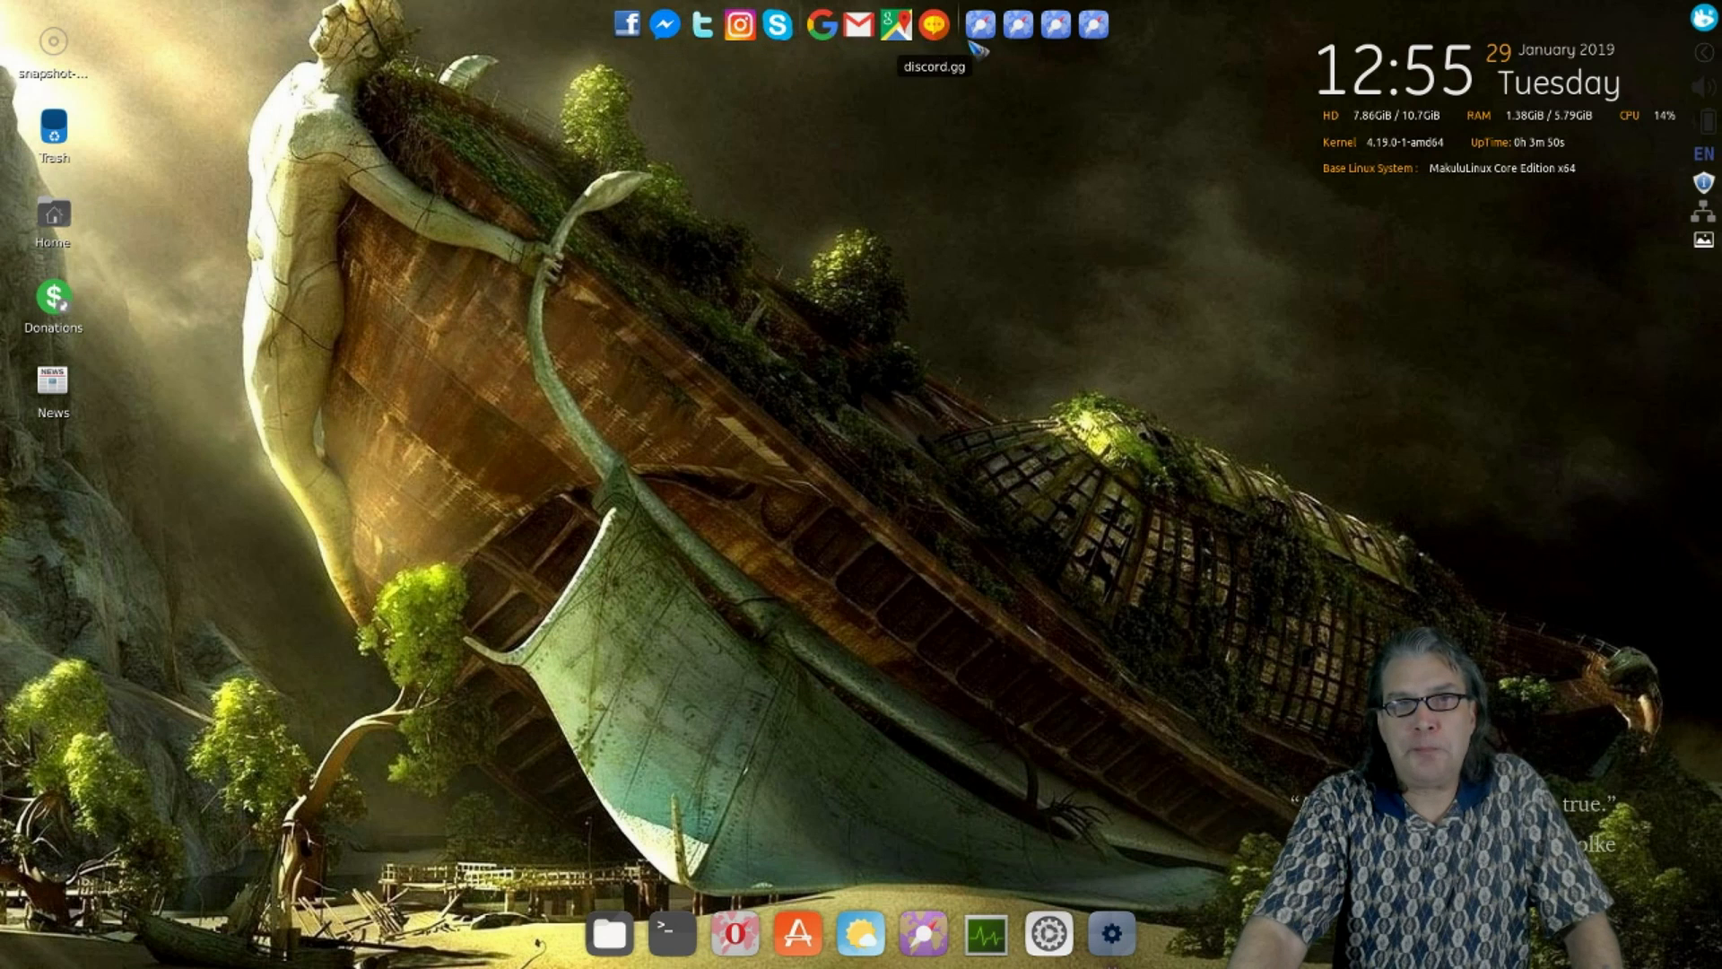
right_click(909, 29)
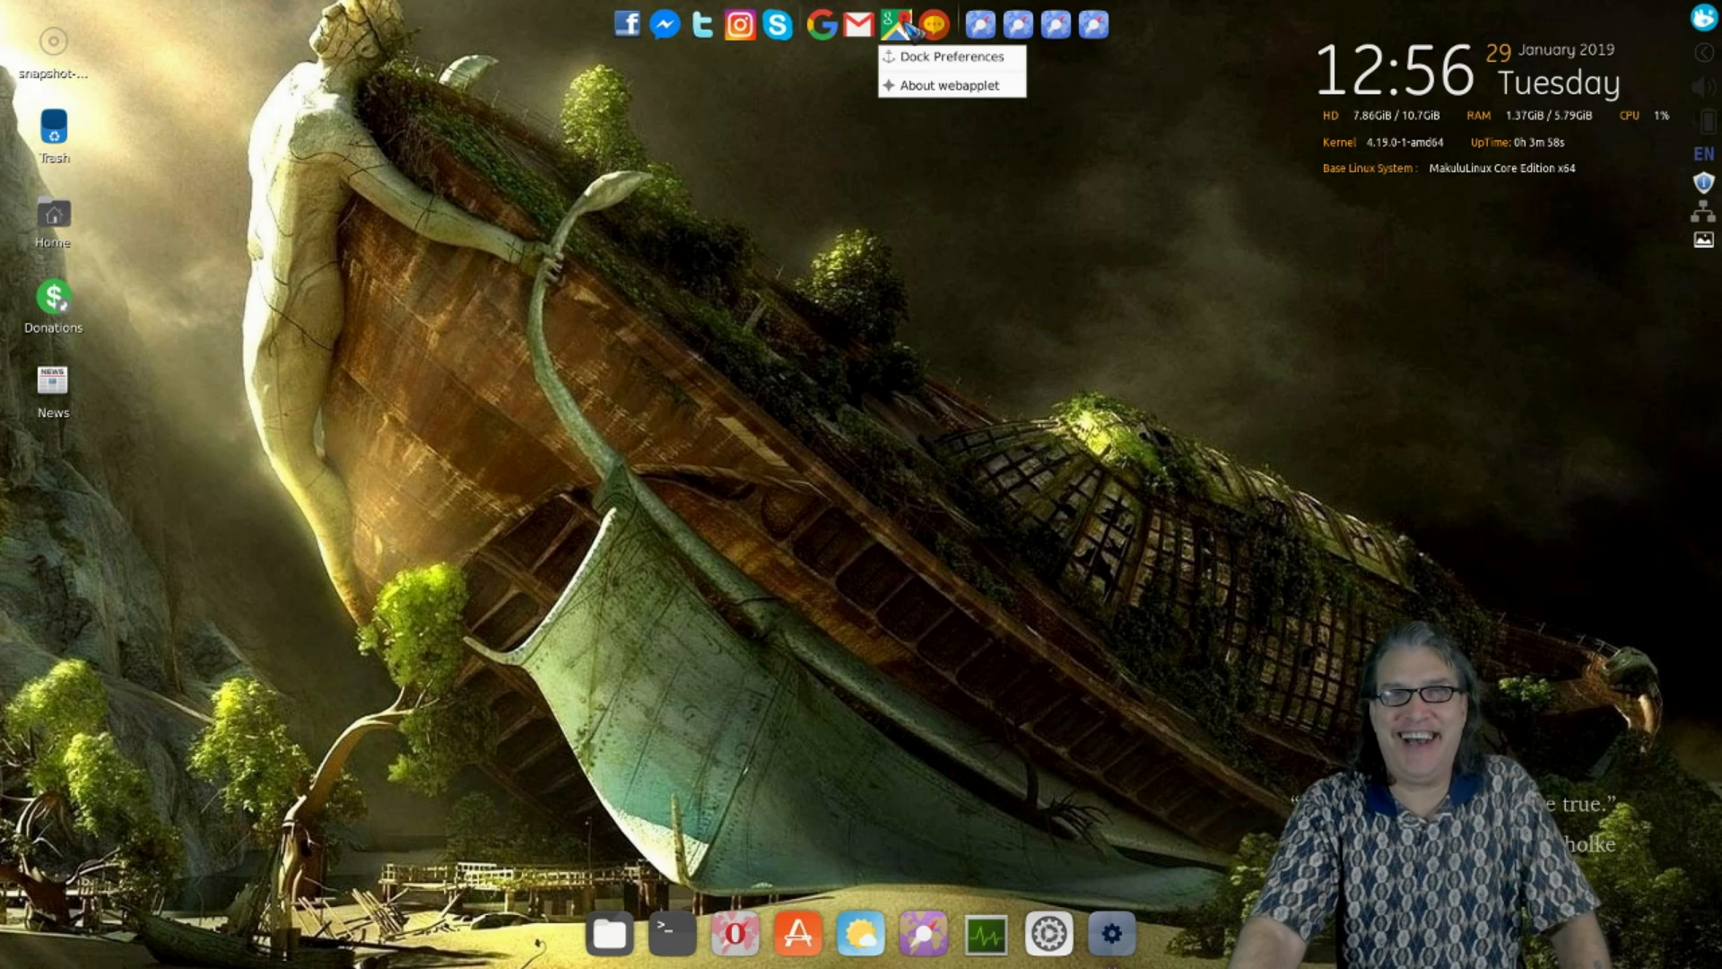
left_click(887, 20)
right_click(895, 24)
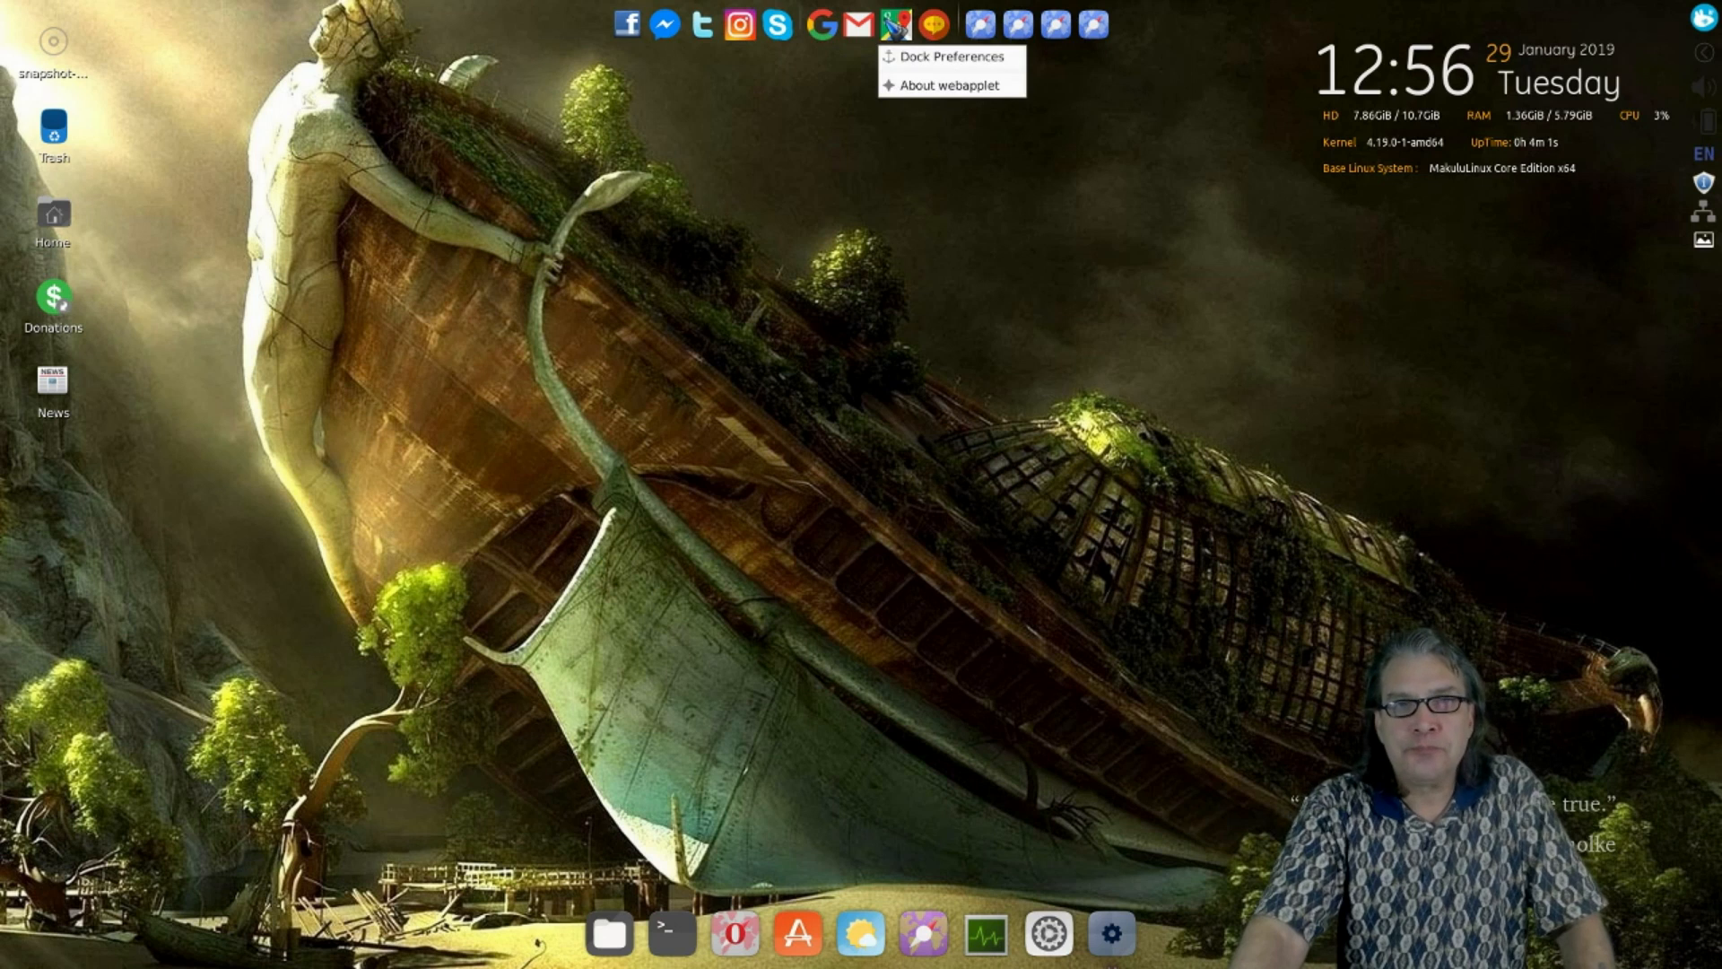
left_click(916, 57)
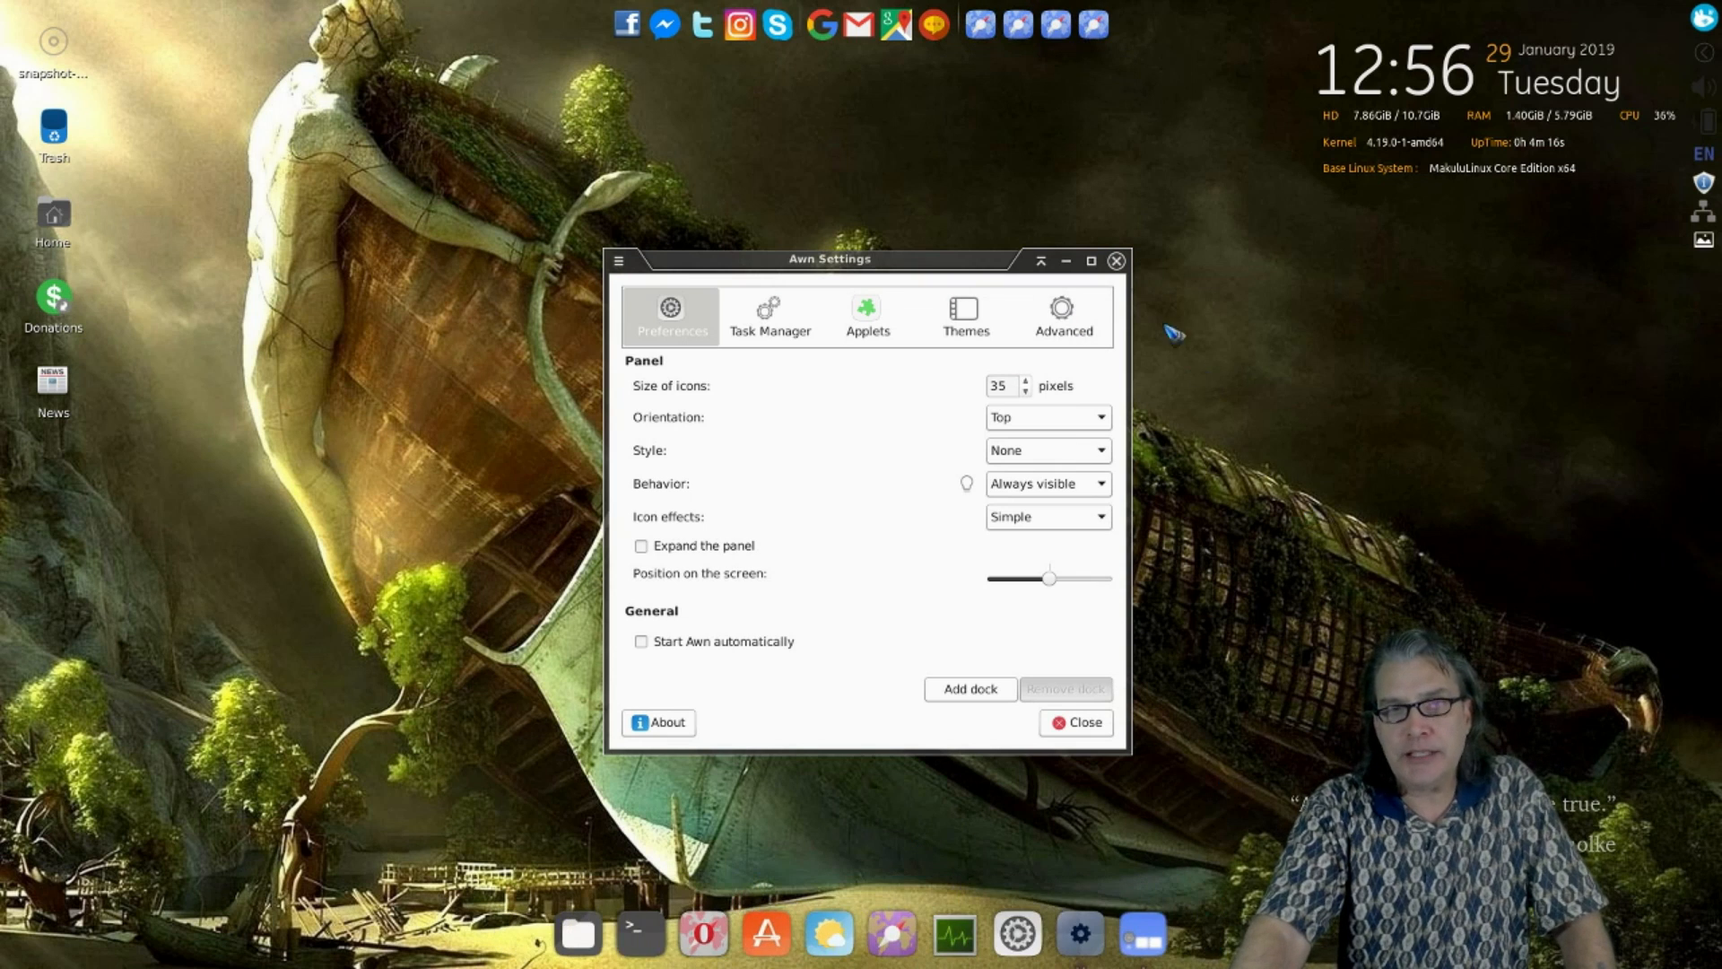
left_click(1116, 265)
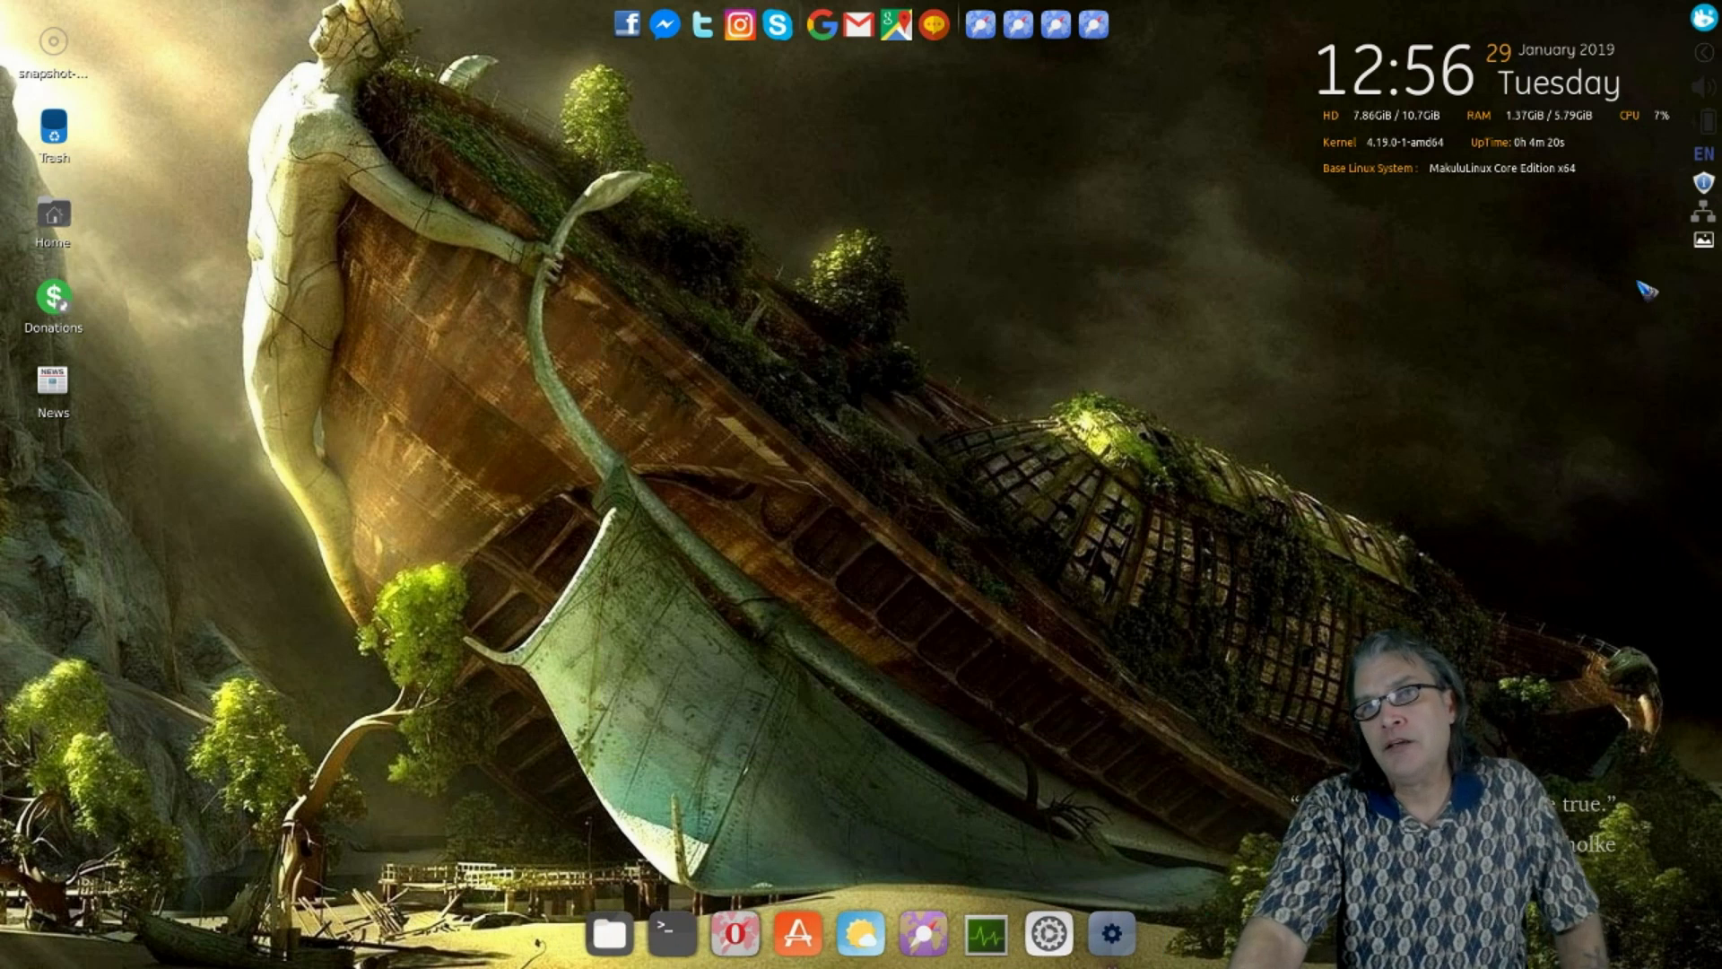
- Browse the Graphics, Accessories, Internet, Multimedia and Office menu categories, then launch Settings Manager
left_click(1703, 17)
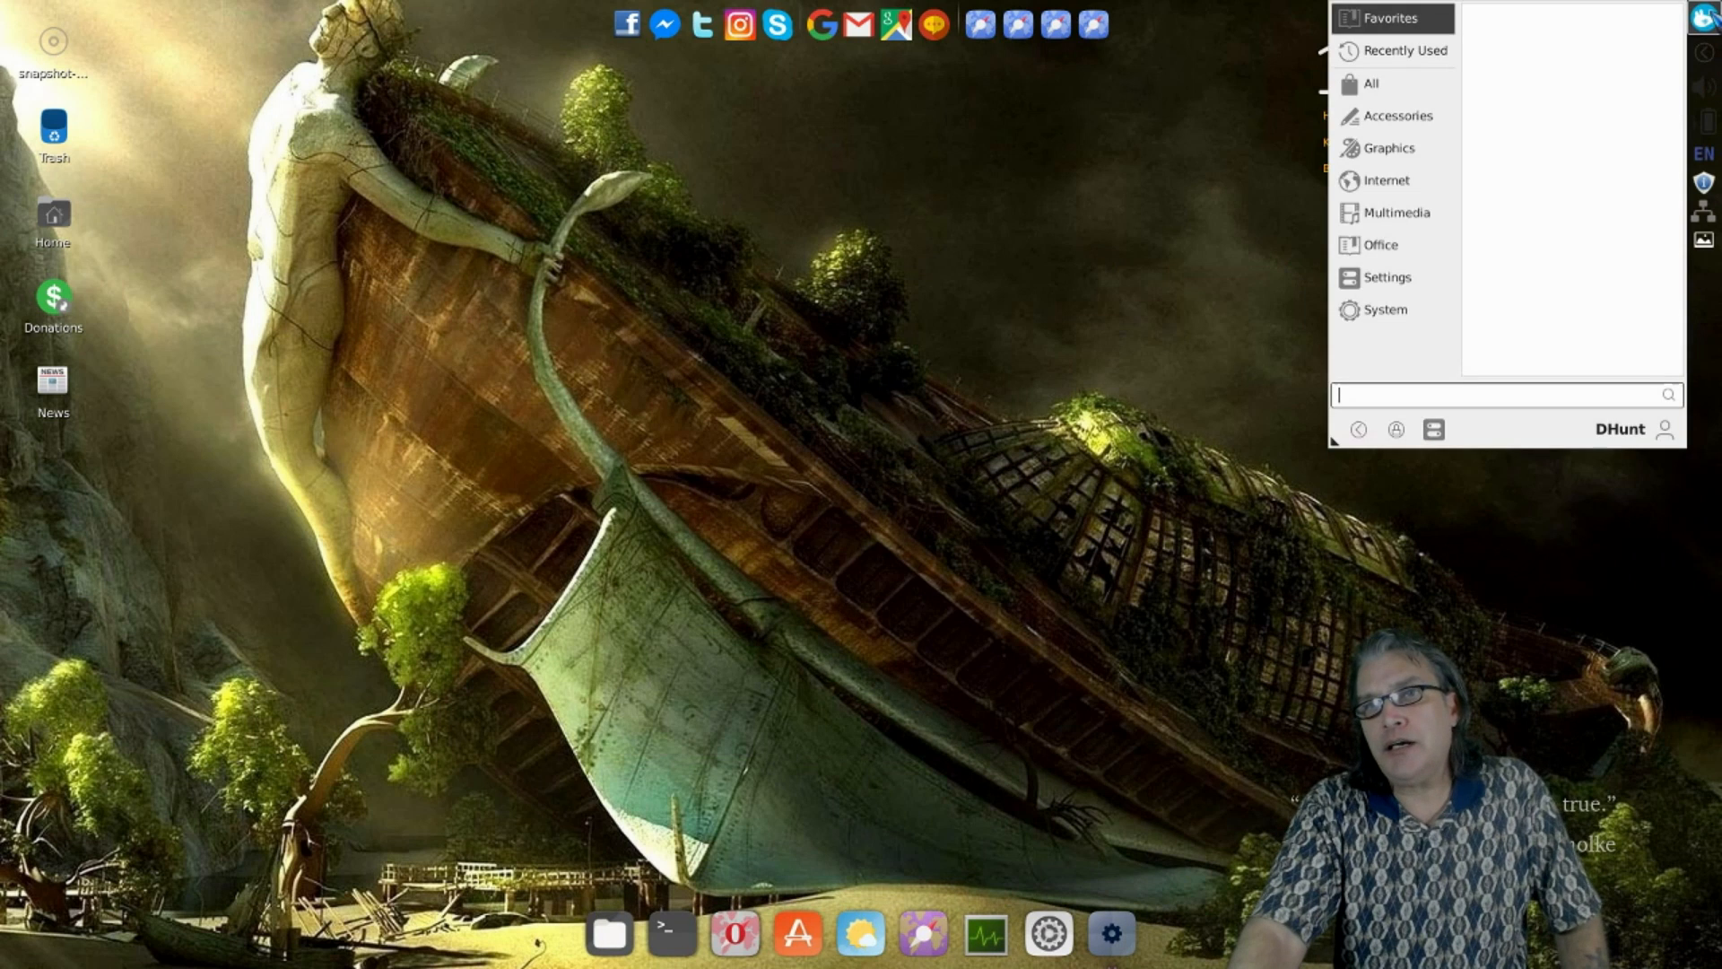
left_click(1402, 147)
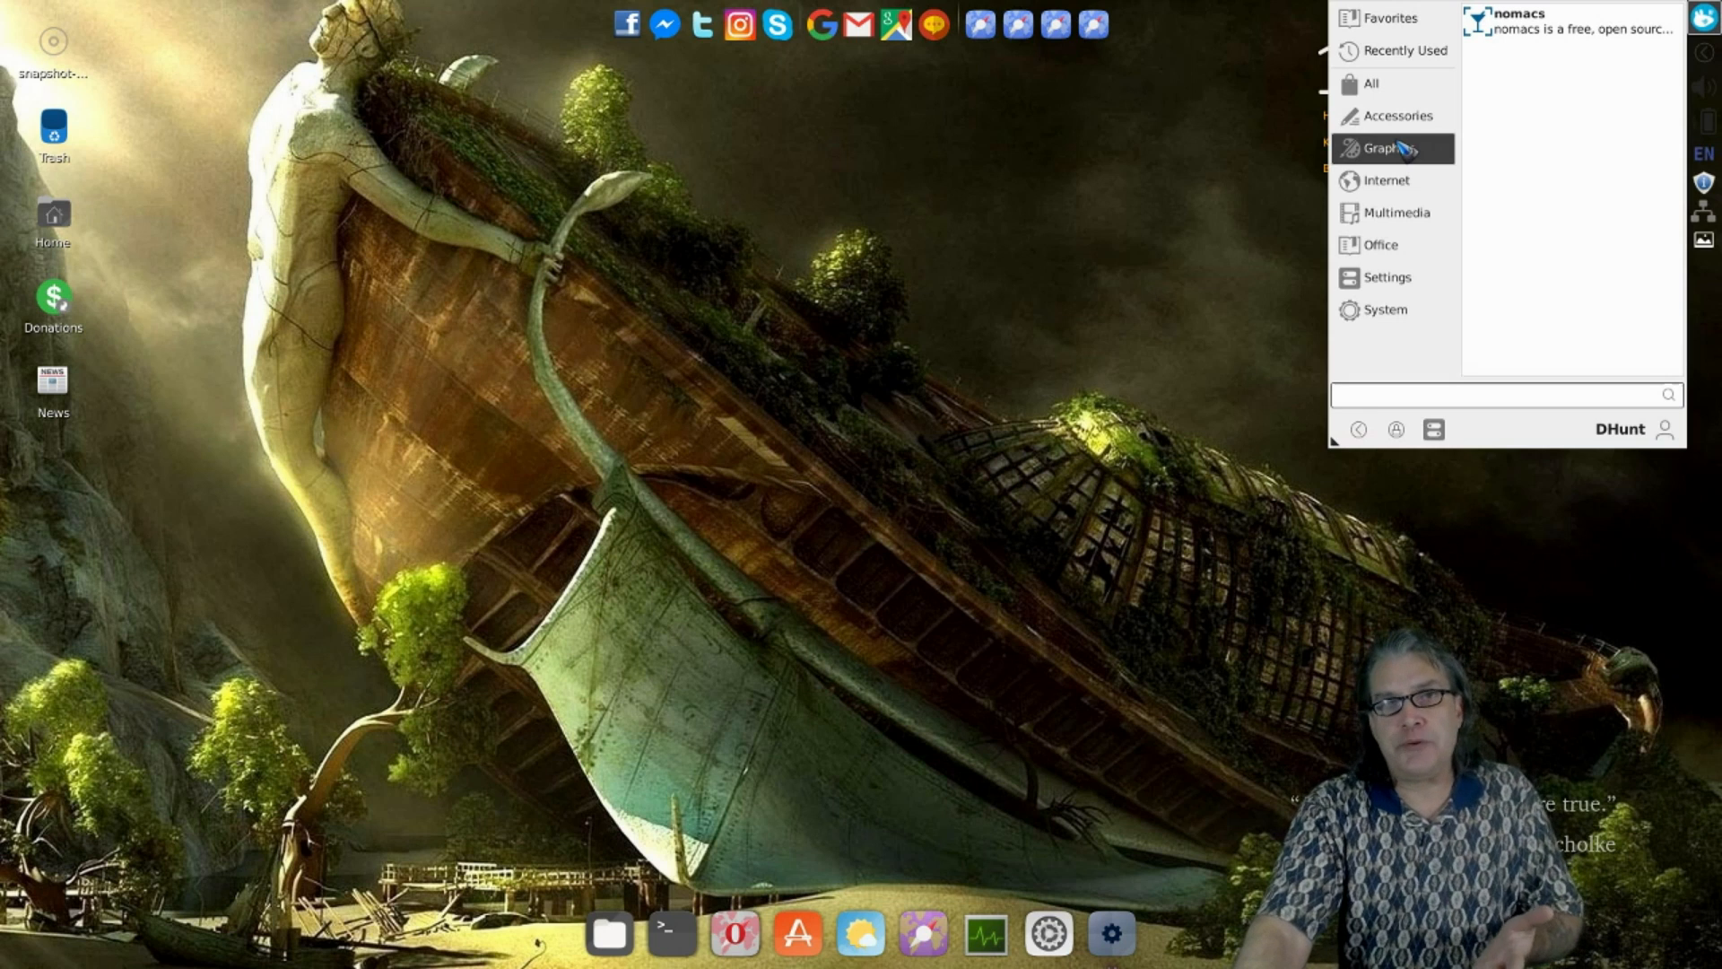
left_click(1405, 124)
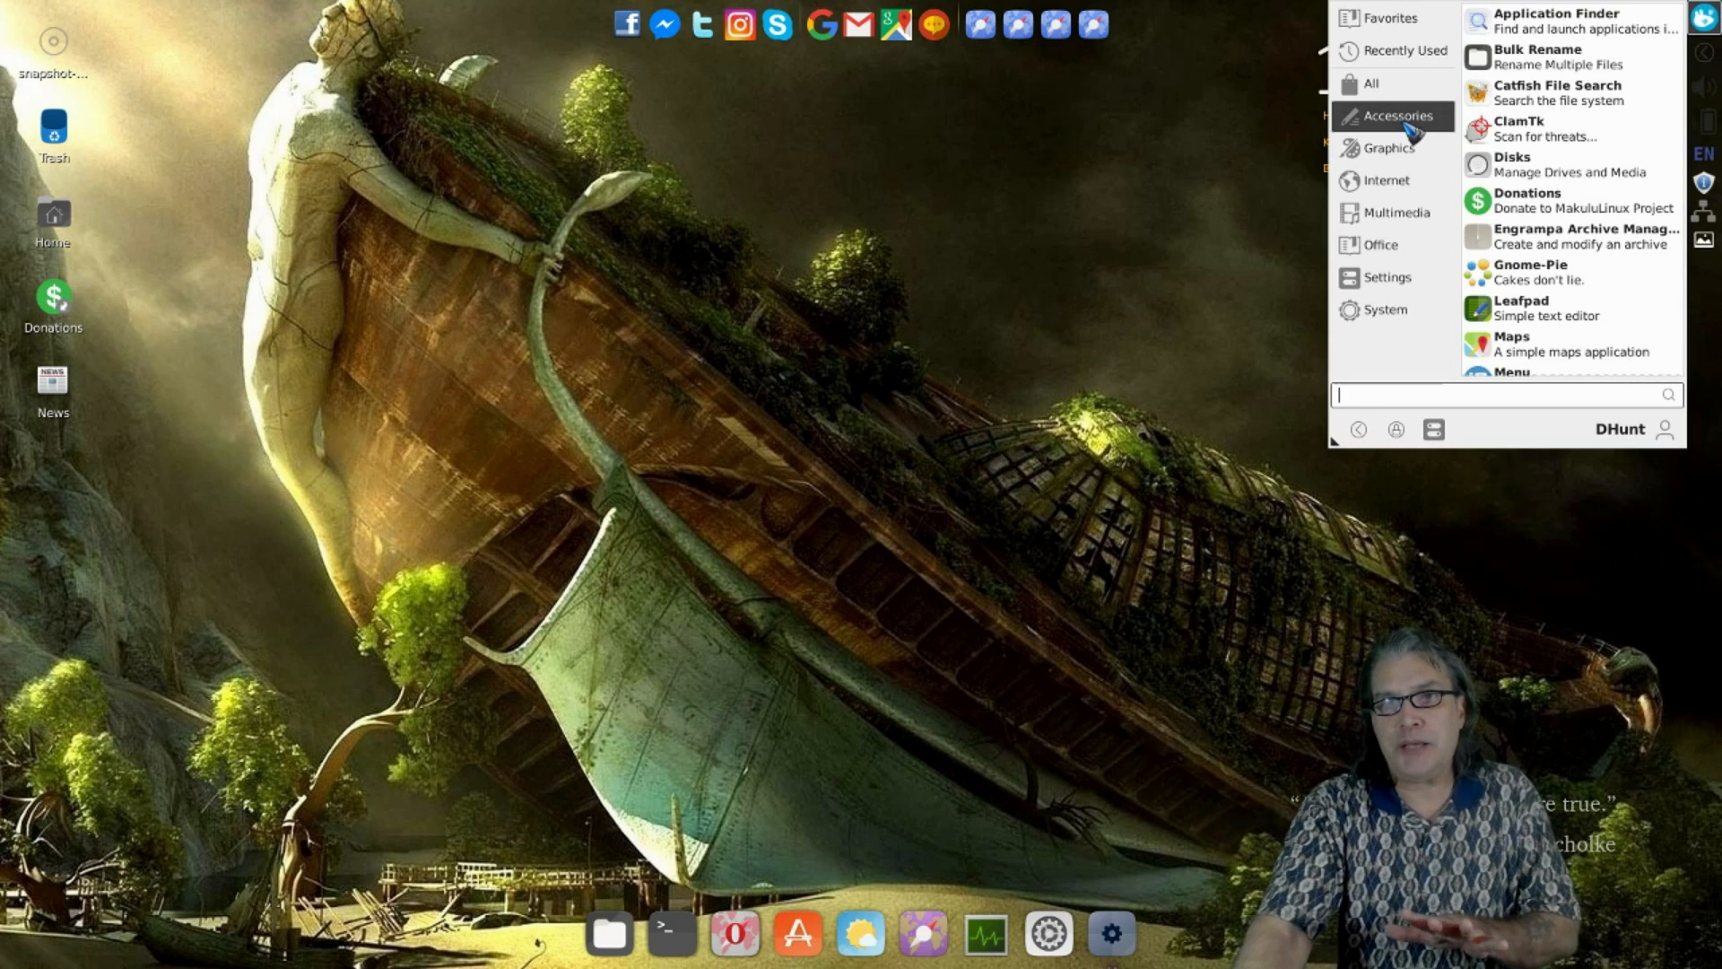
left_click(1381, 188)
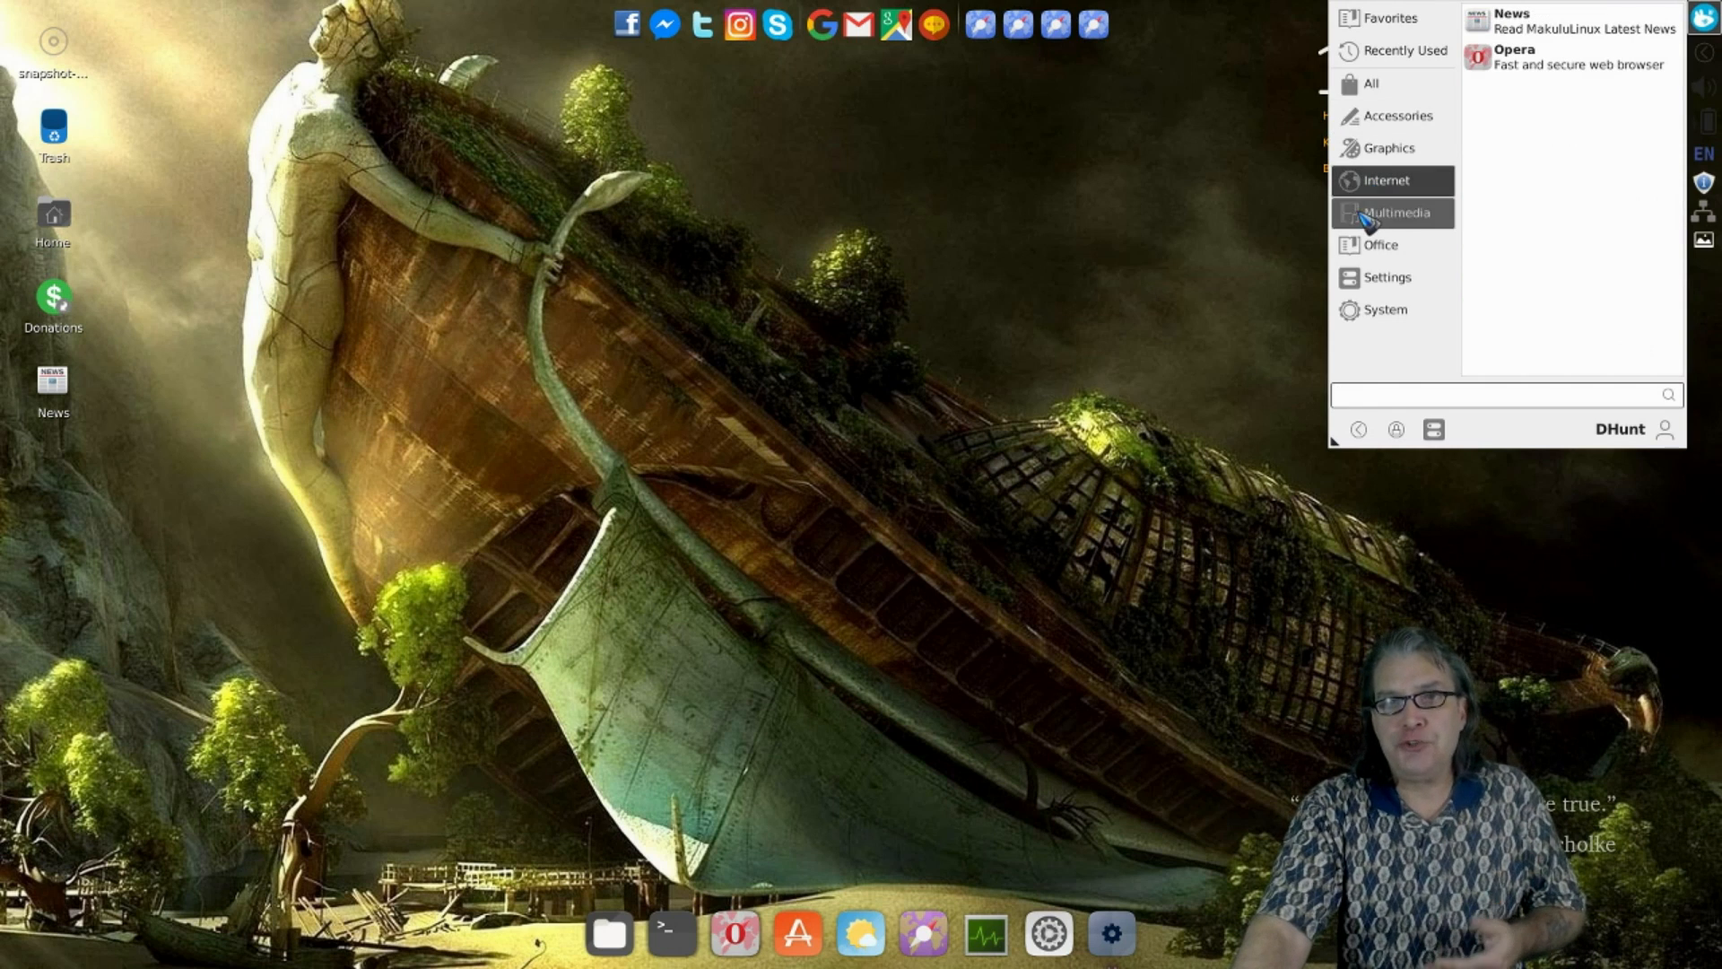
left_click(1368, 218)
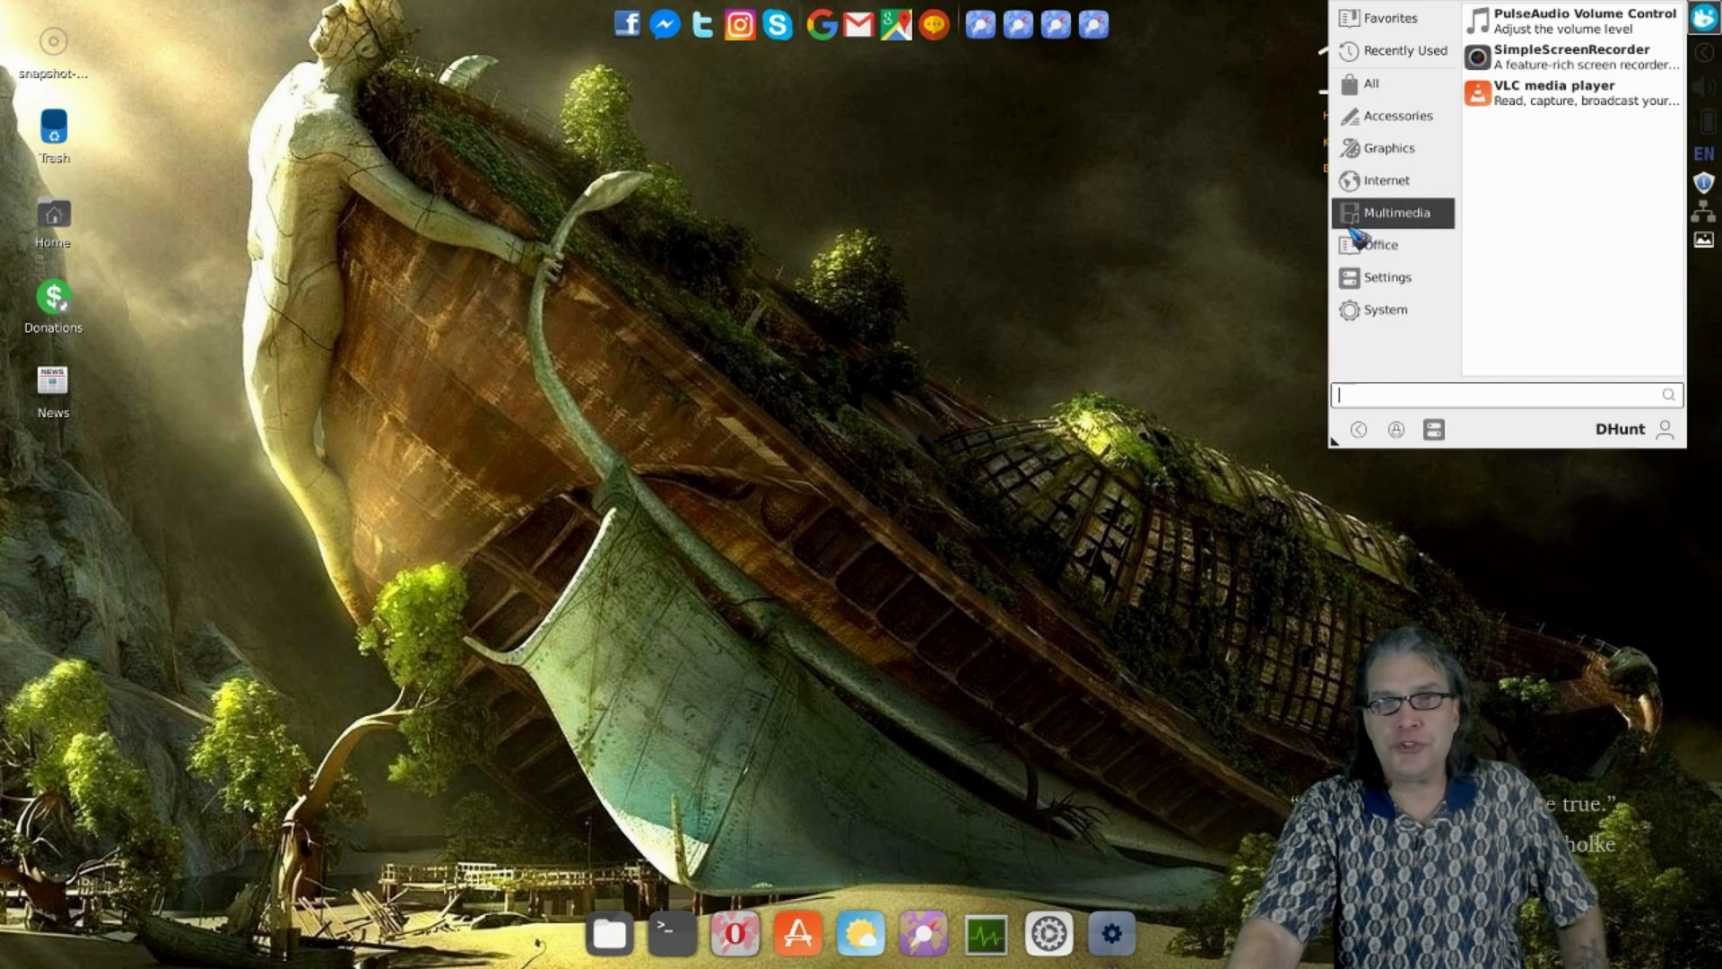
left_click(1349, 247)
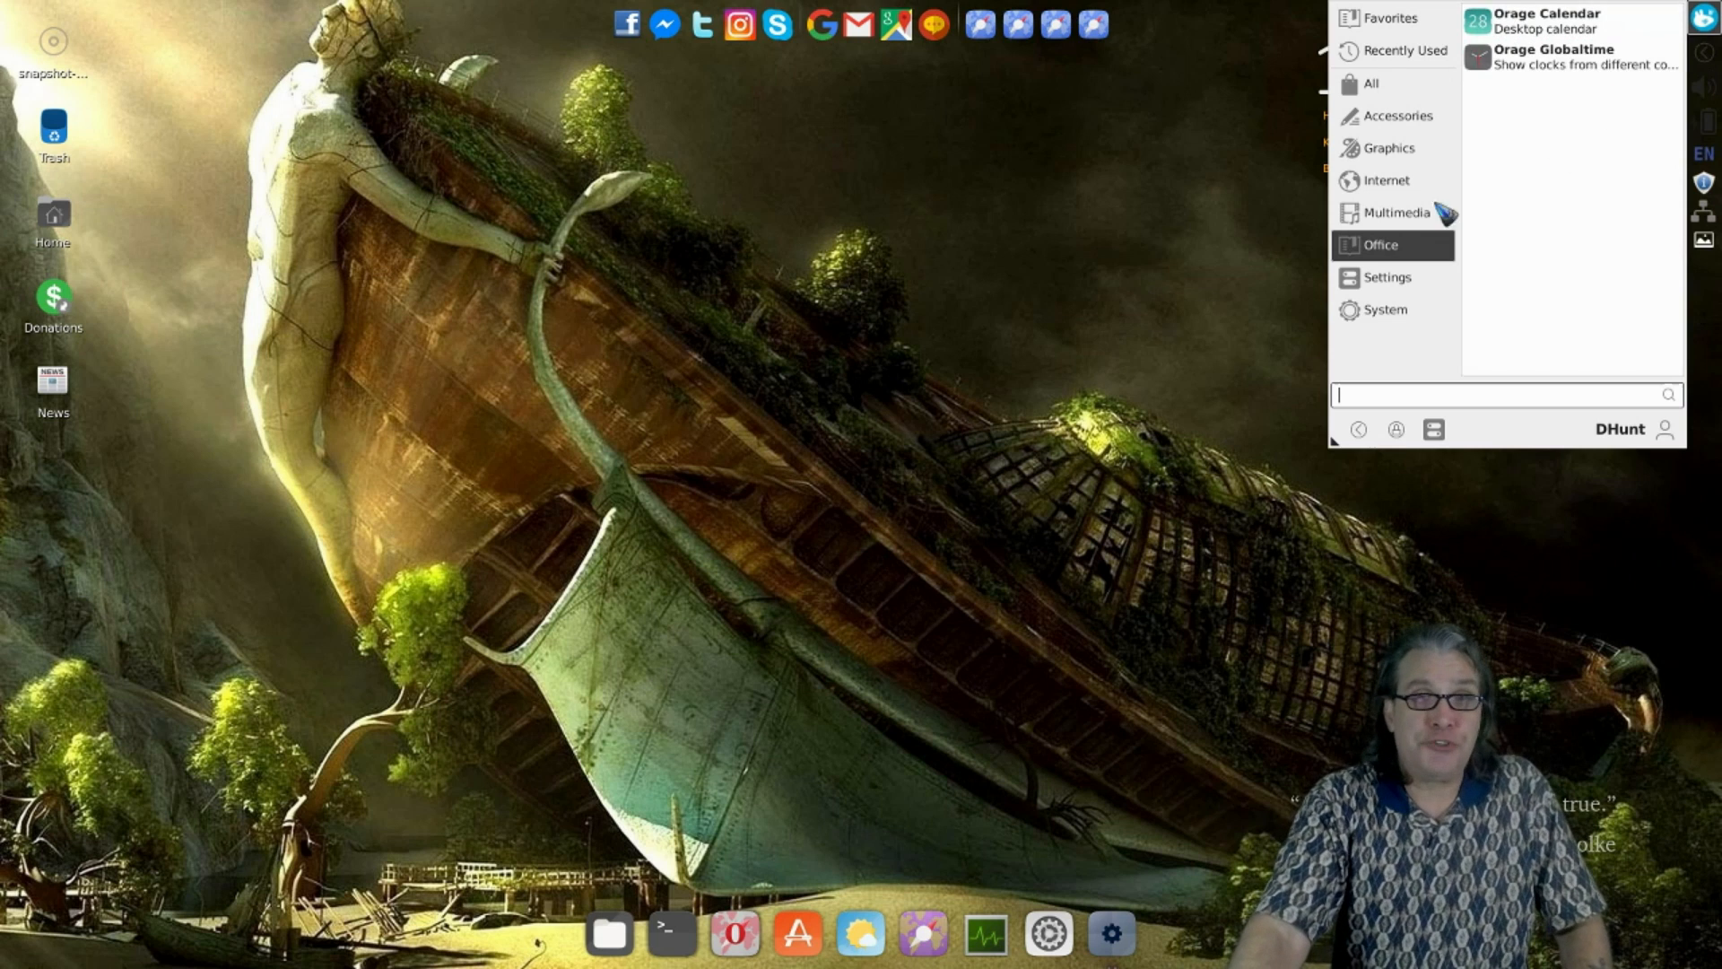
left_click(1433, 428)
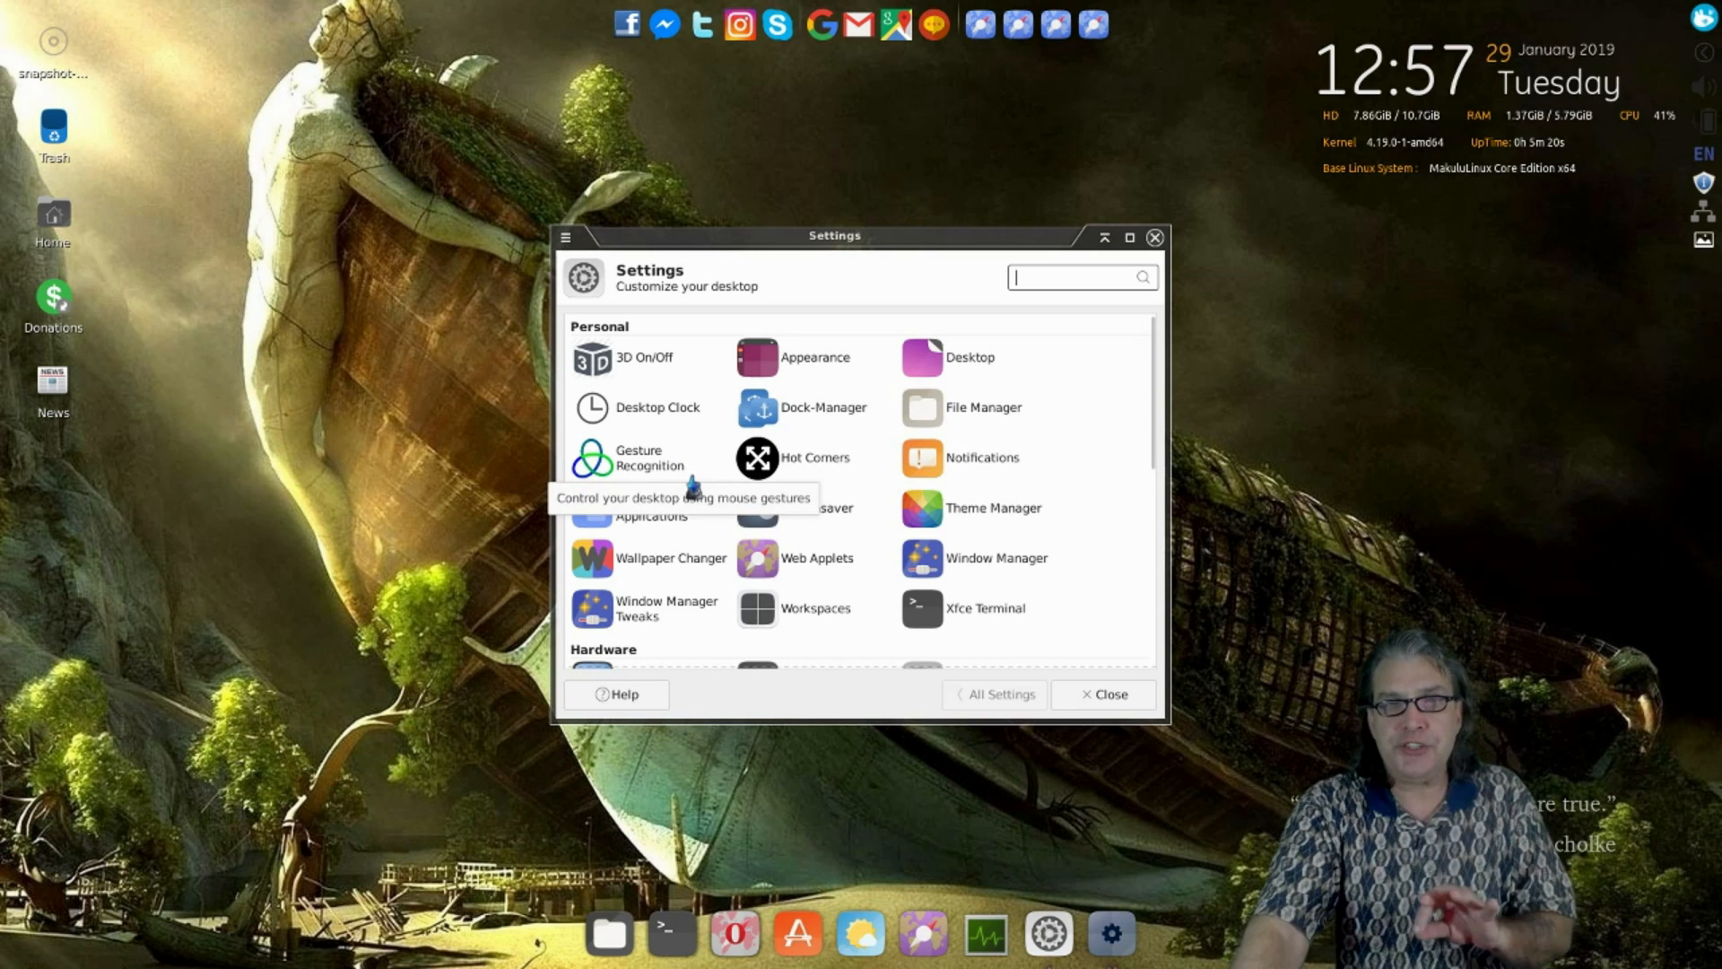
- Select the Makulu-DarkBlue style in Appearance settings, then close the Appearance window
scroll(694, 487, "down", 3)
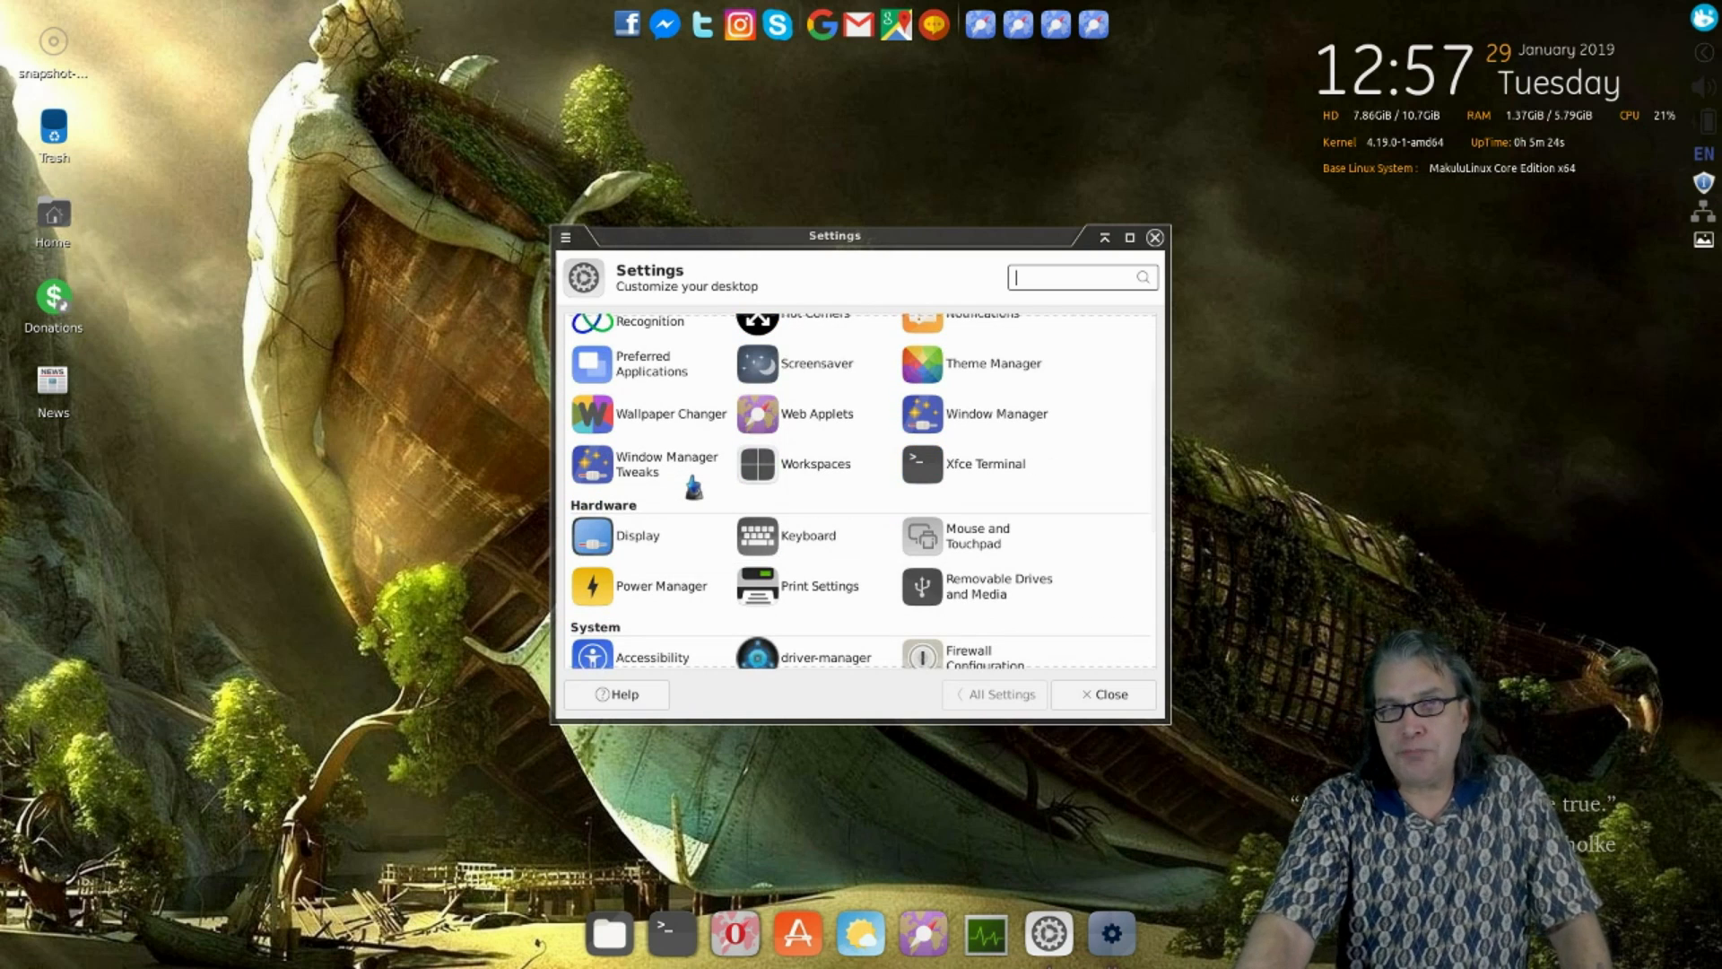
scroll(693, 487, "up", 3)
left_click(737, 366)
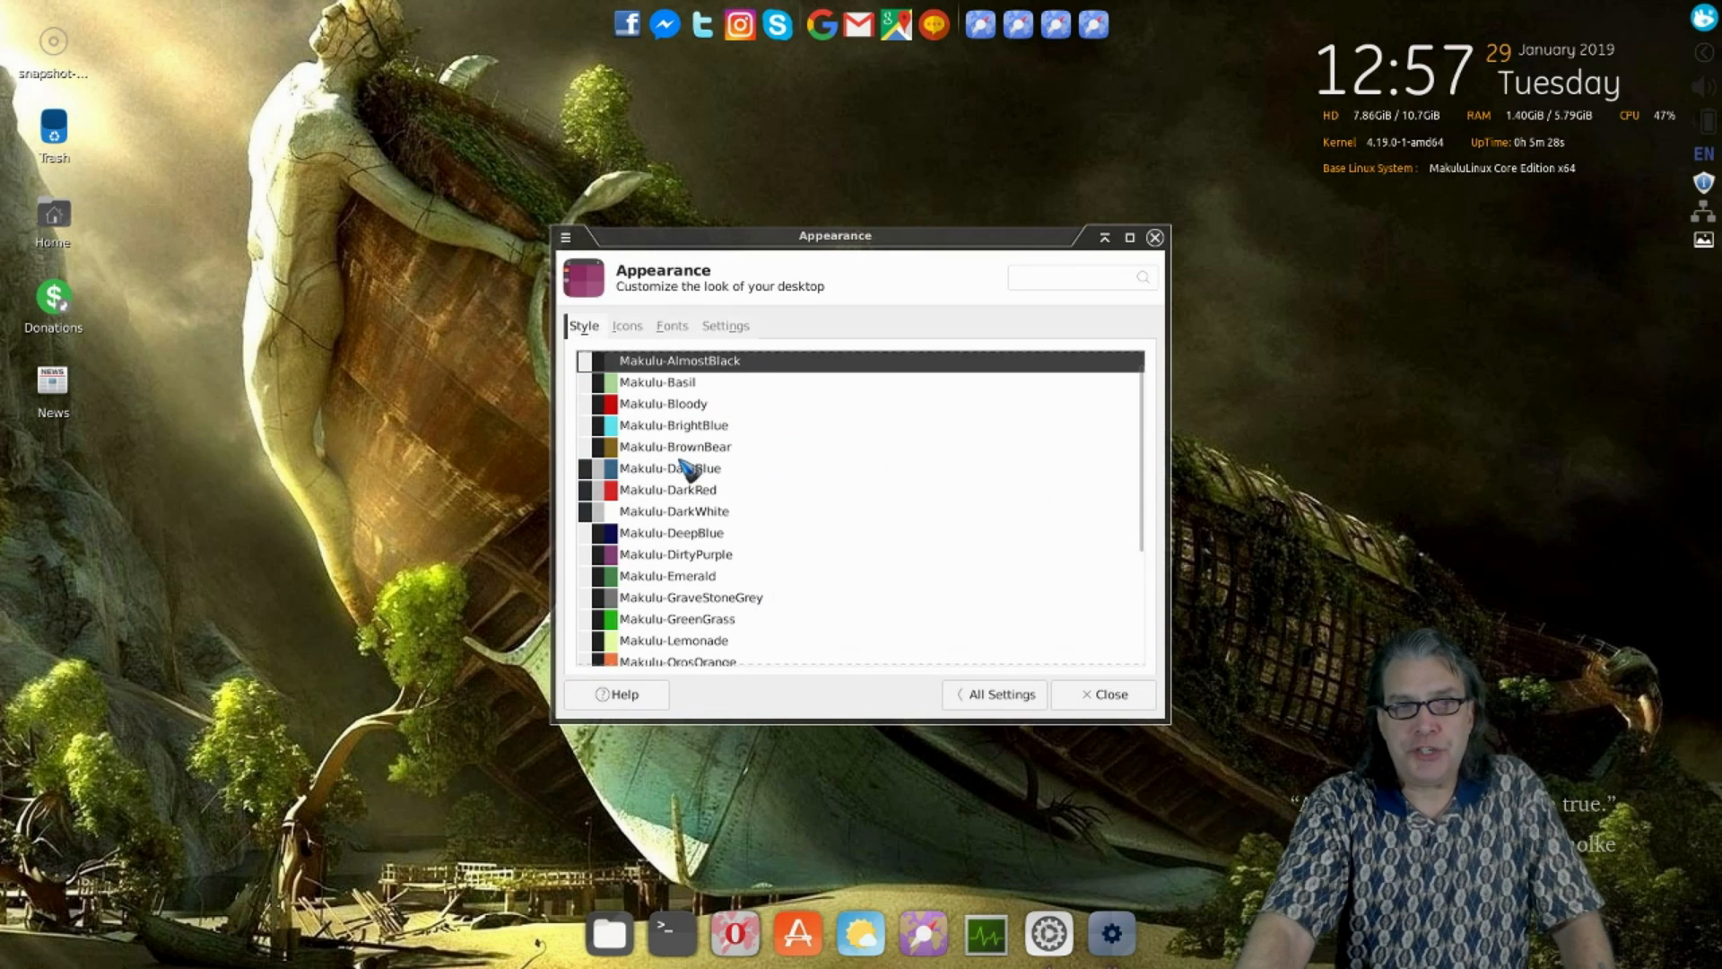
left_click(666, 474)
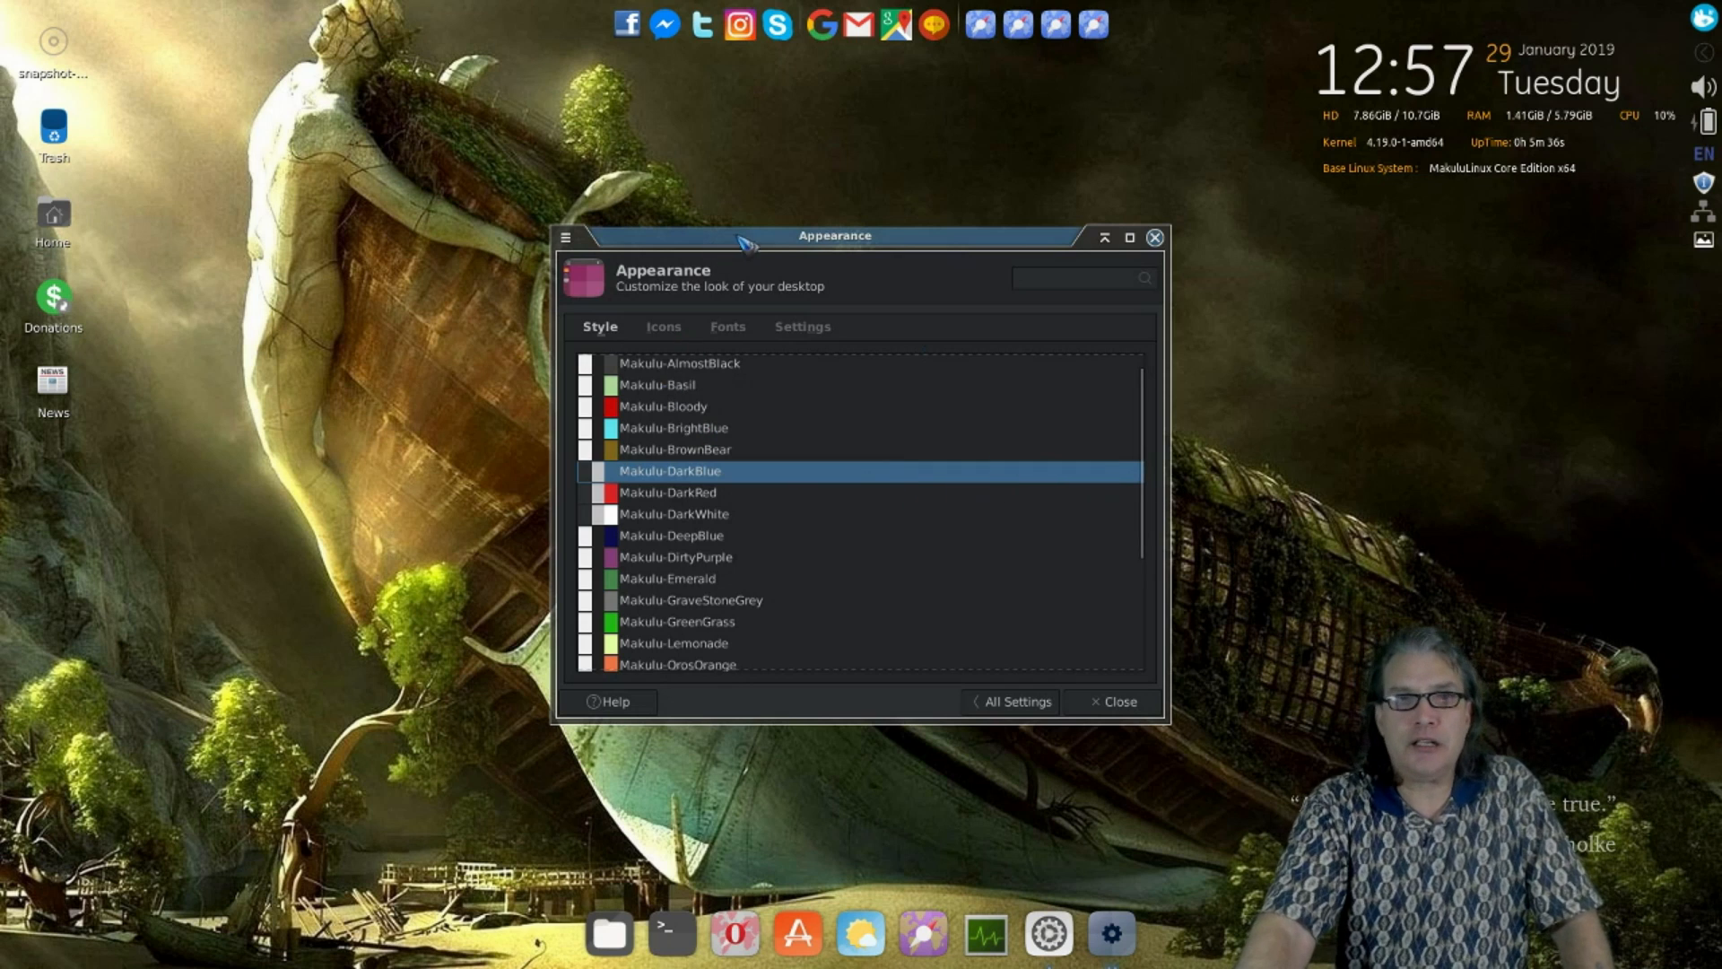
left_click_drag(782, 249, 446, 139)
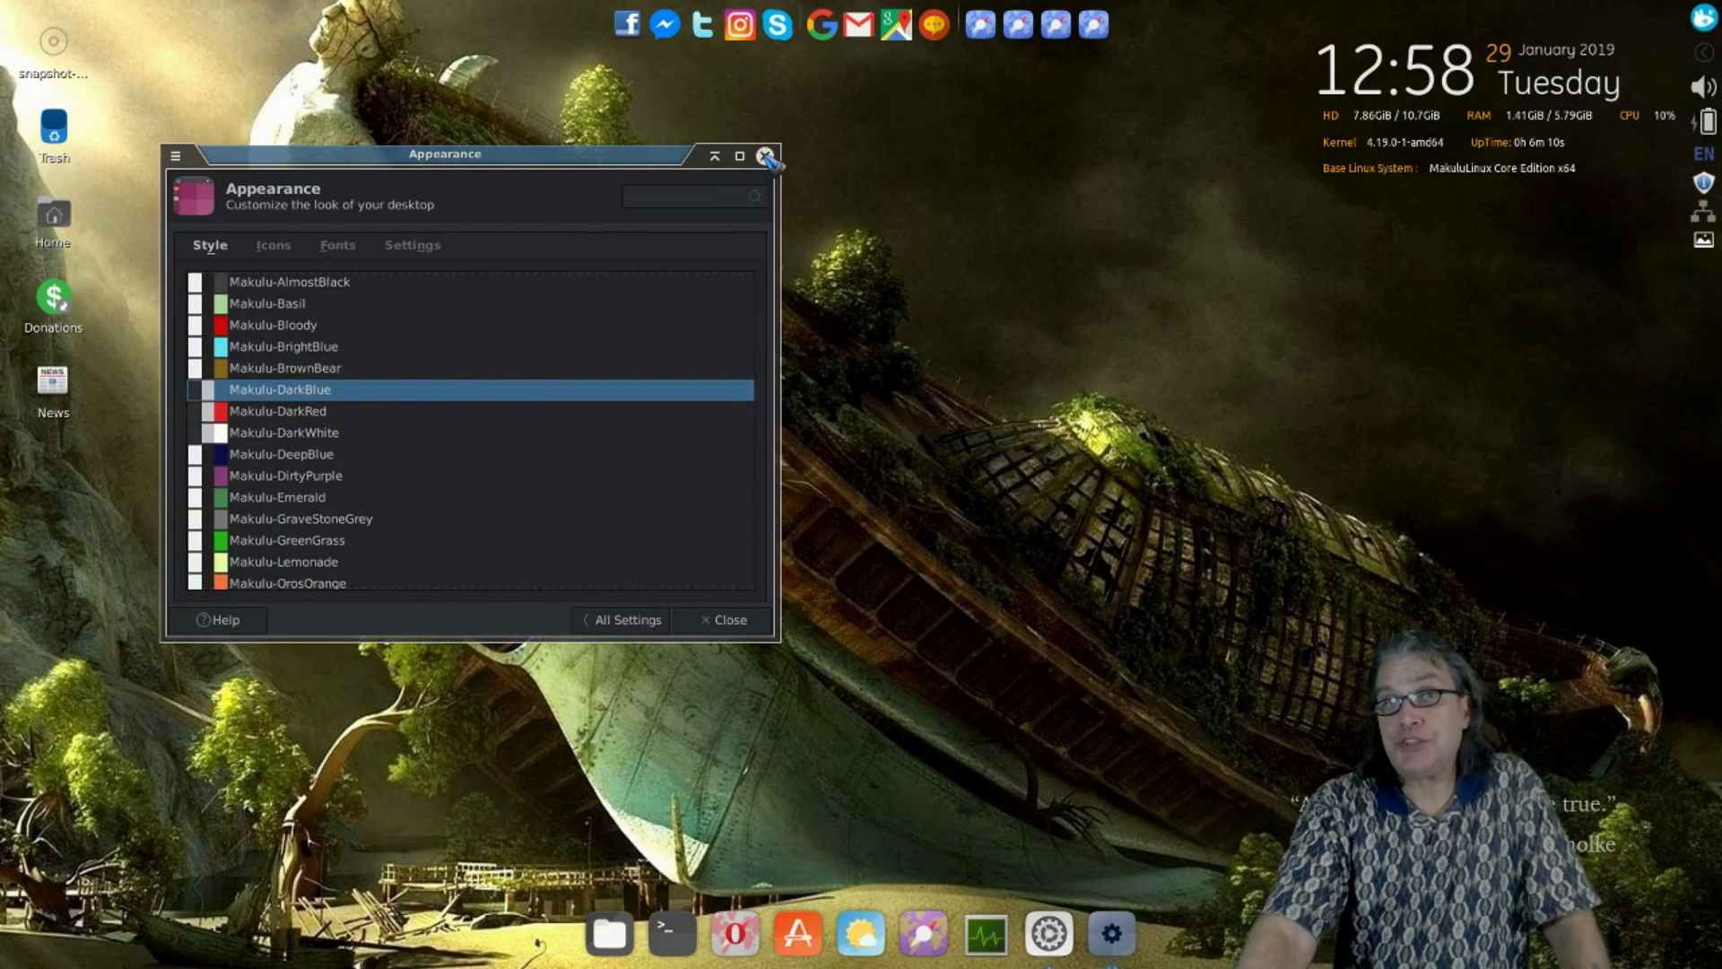
left_click(755, 140)
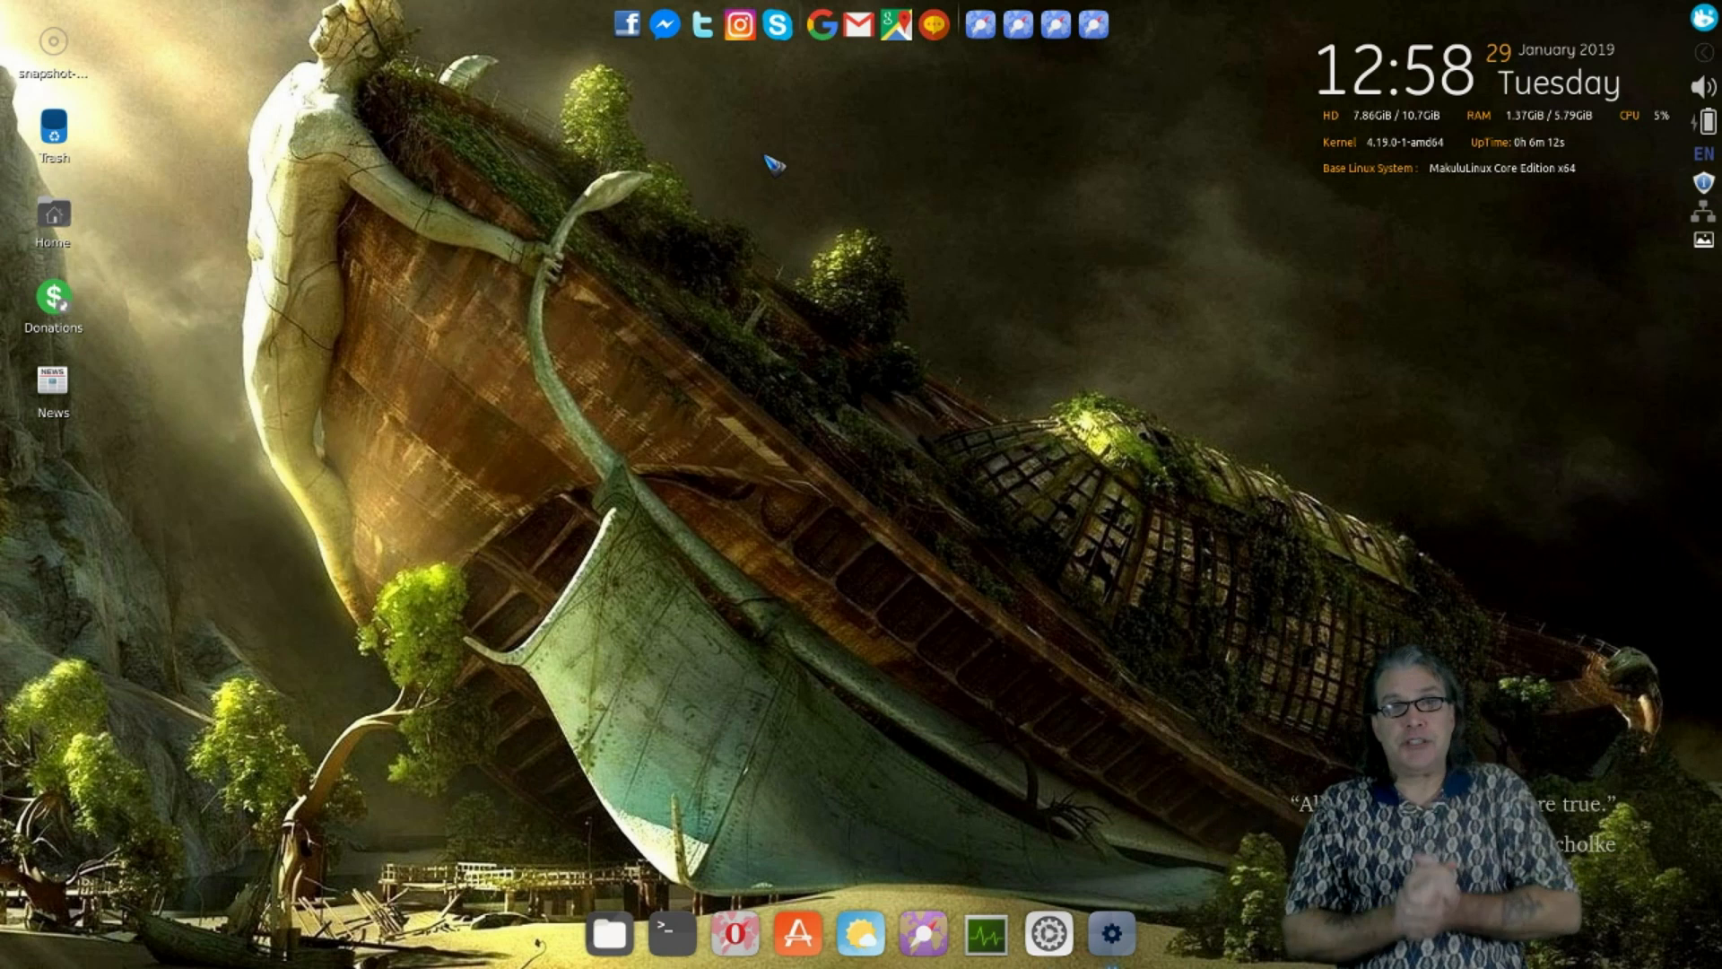